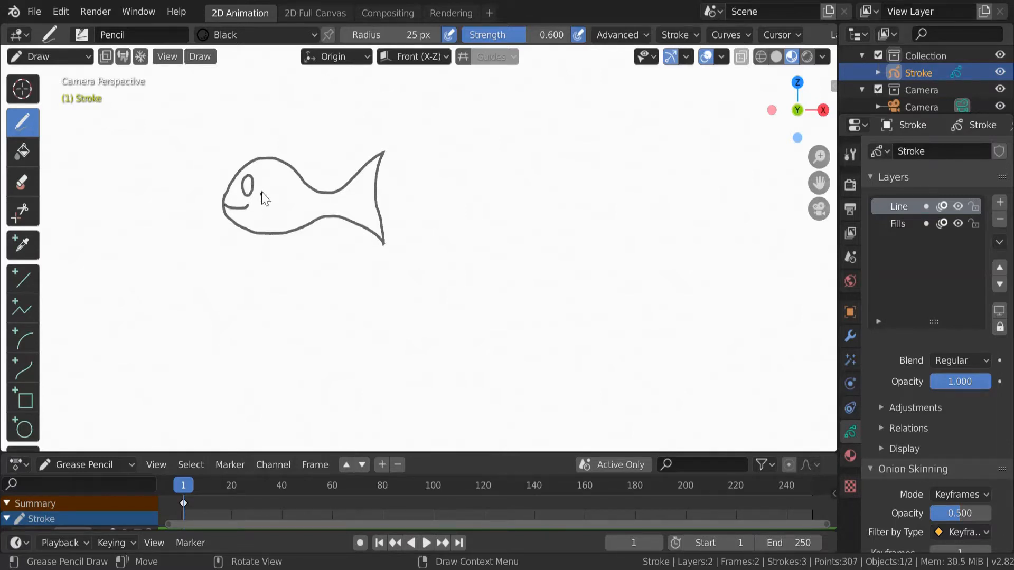
Step: Draw the pupil, gill curve and tail-fin lines on the fish outline with the Pencil brush
drag(246, 170, 252, 168)
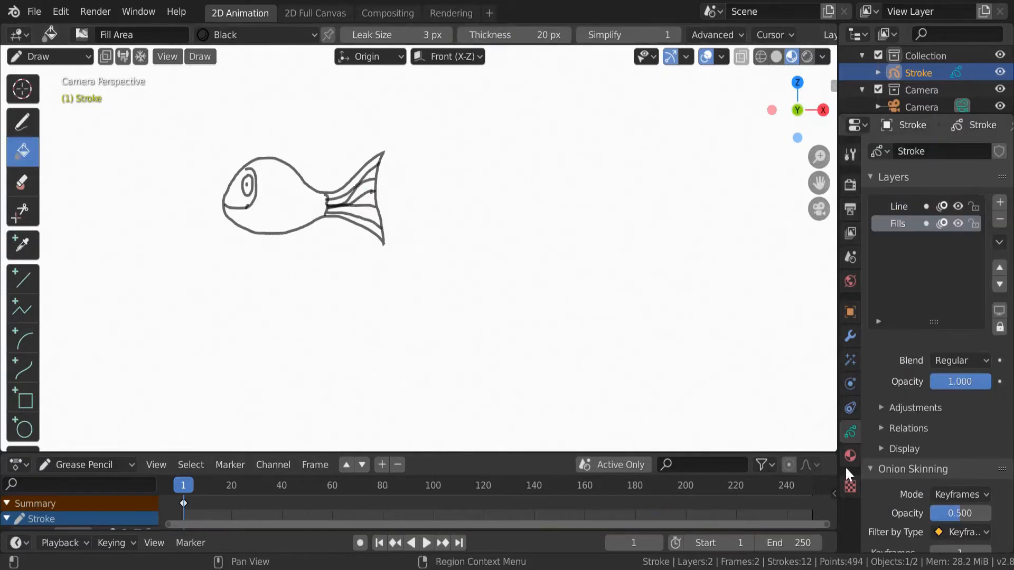
Step: Fill the fish's body and every section of its tail with the Grey material on the Fills layer
click(850, 455)
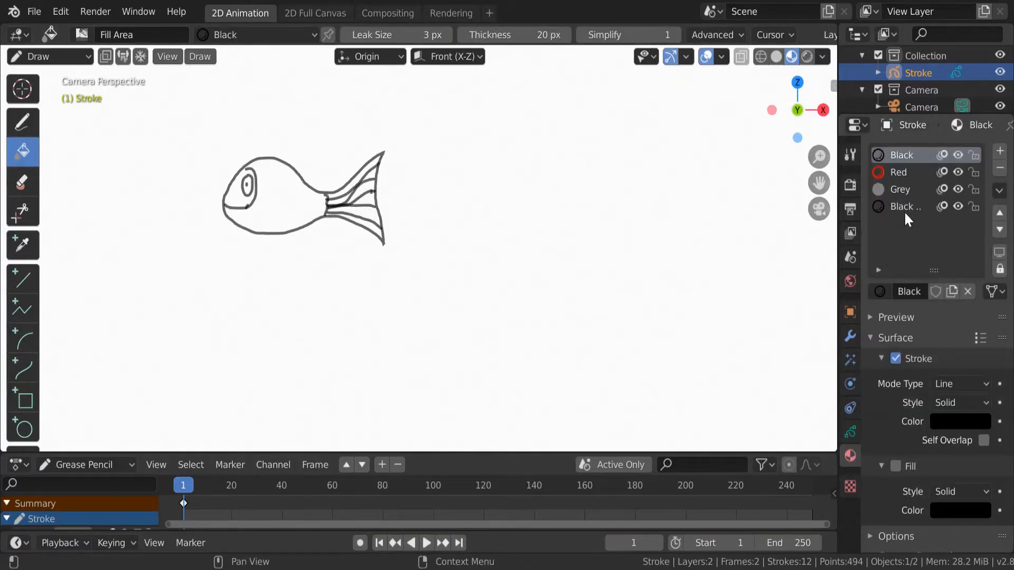
click(903, 190)
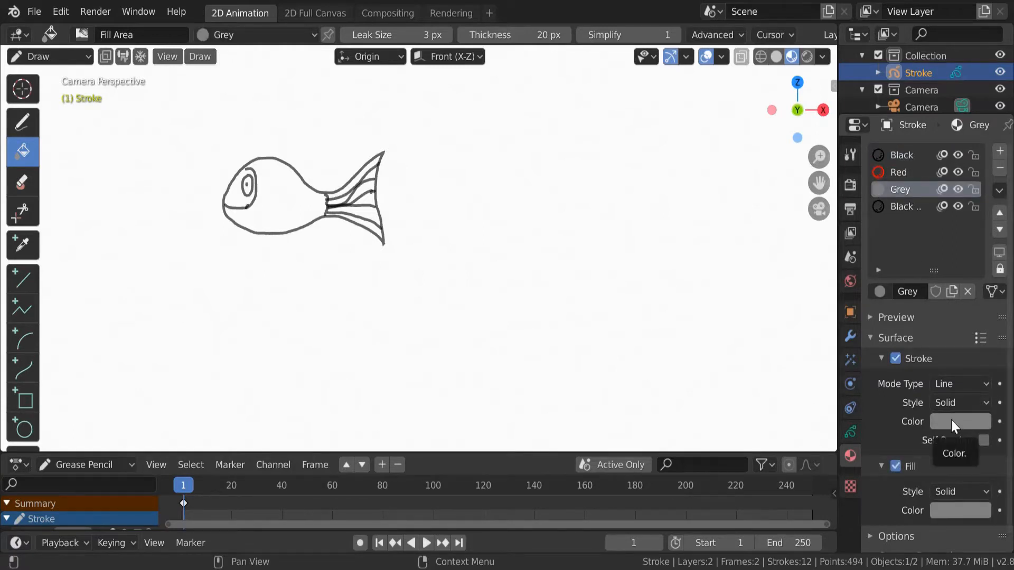
click(275, 196)
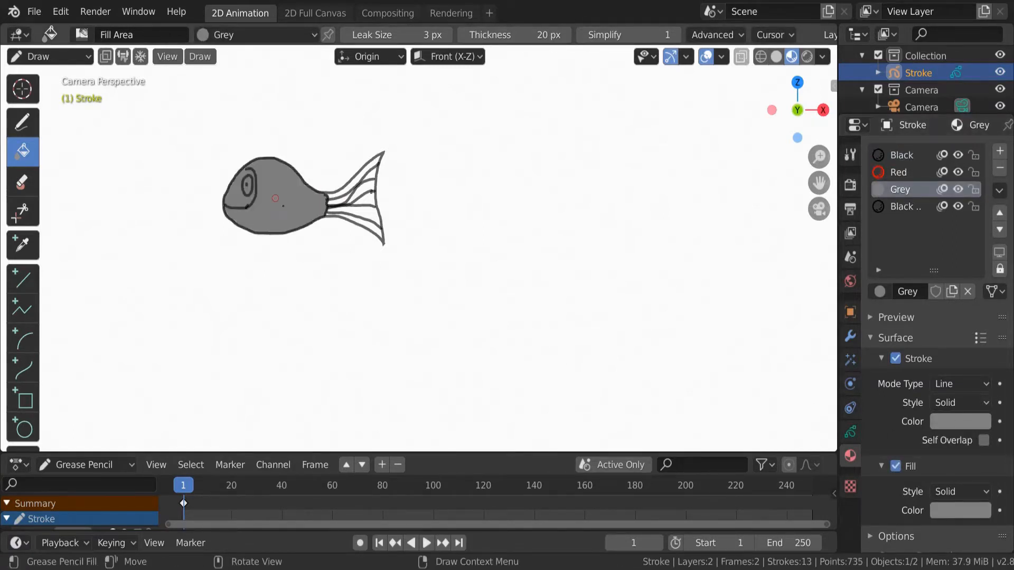
click(359, 211)
scroll(249, 218, up, 6)
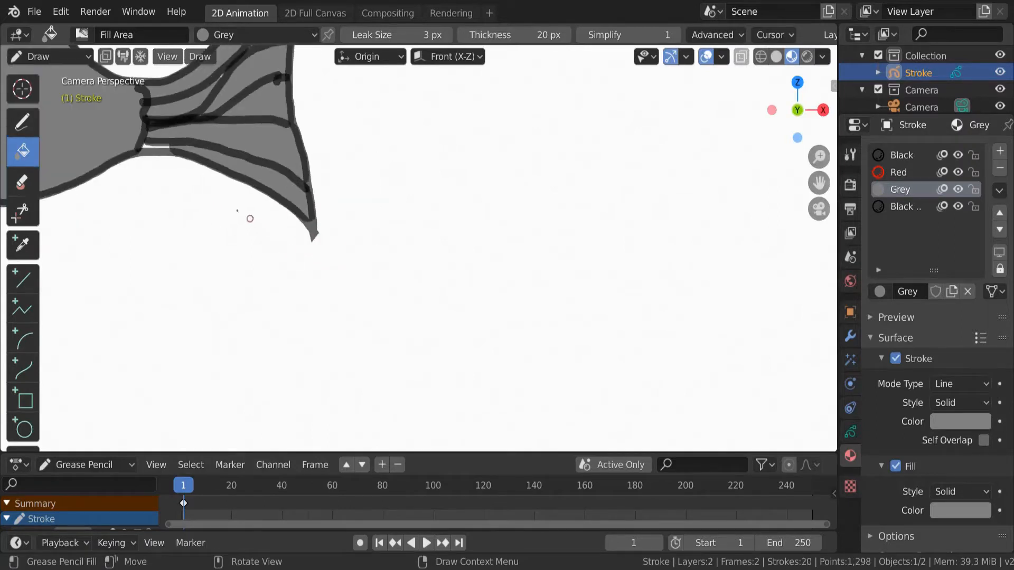
click(155, 159)
scroll(287, 220, down, 6)
shift+middle_drag(523, 310, 493, 325)
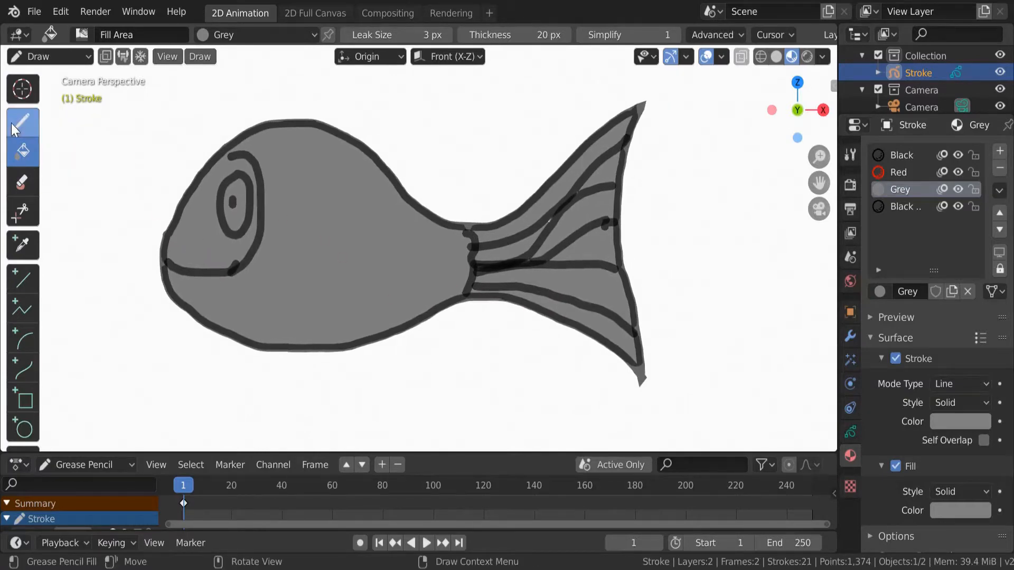
Step: Draw rows of overlapping scales across the fish's body with the Pencil in Black on the Line layer, and close the gill line at the head
click(33, 130)
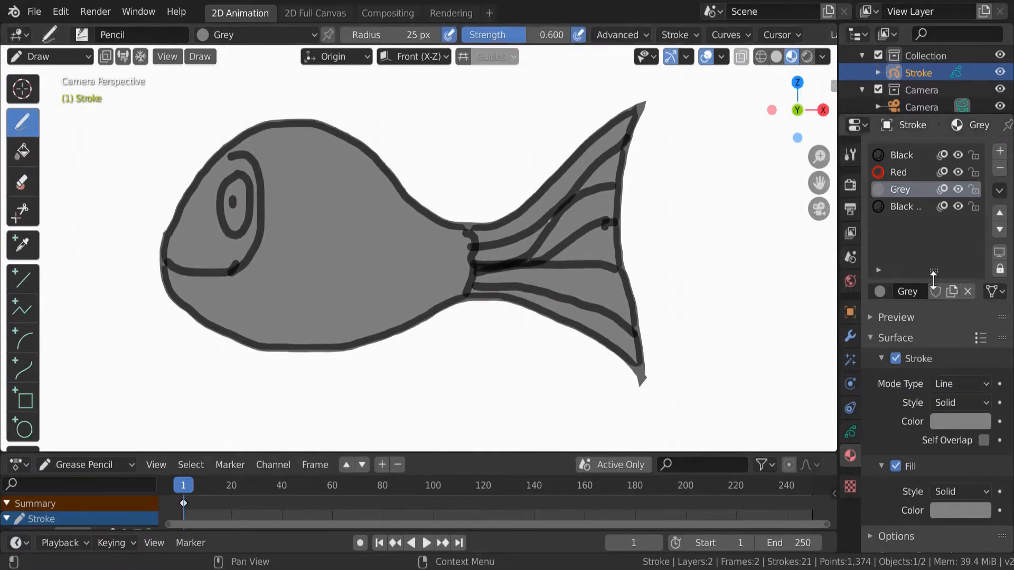
click(905, 155)
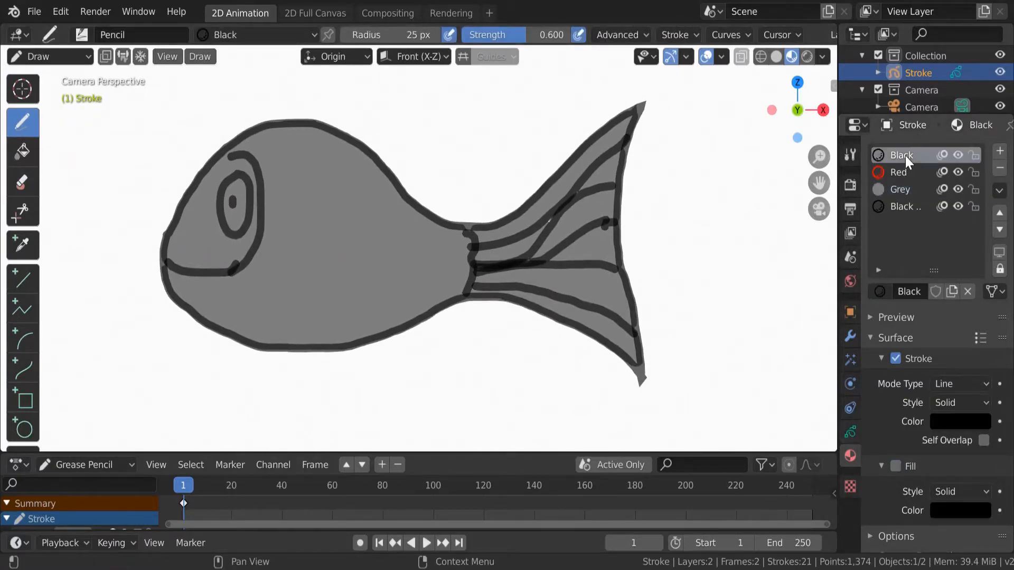
click(849, 429)
click(910, 210)
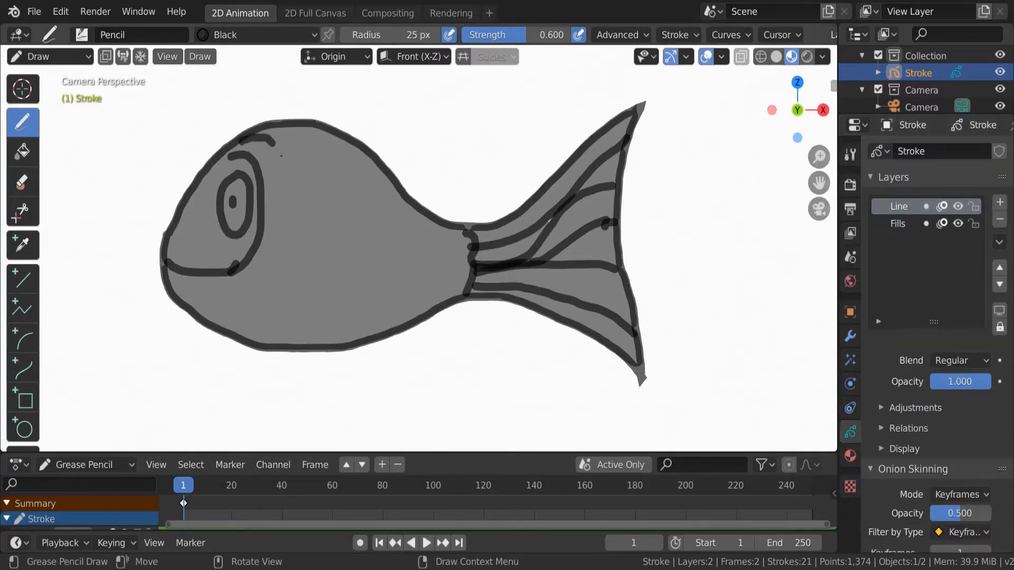
drag(281, 155, 197, 311)
drag(319, 129, 266, 351)
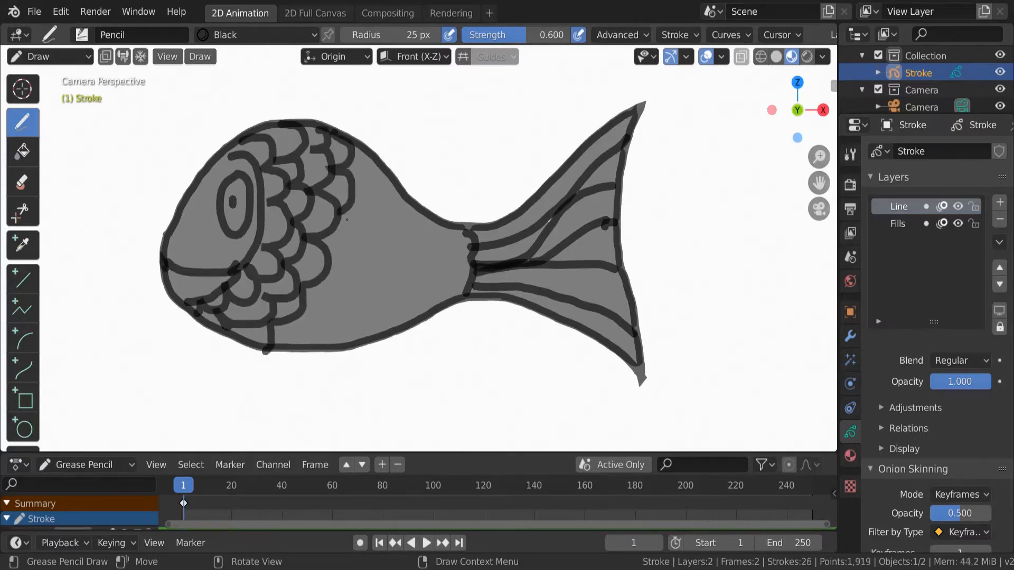
drag(359, 148, 329, 353)
drag(388, 167, 356, 348)
drag(432, 220, 442, 307)
click(849, 455)
click(850, 431)
drag(221, 156, 232, 156)
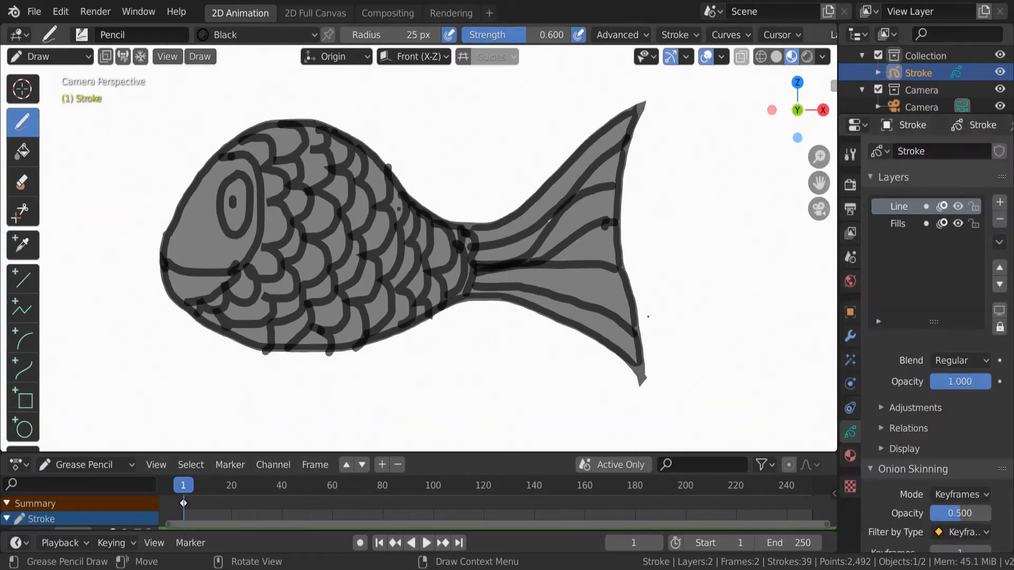
Step: Add a new layer directly above Fills and enable masking by the underlying layers on it
click(896, 222)
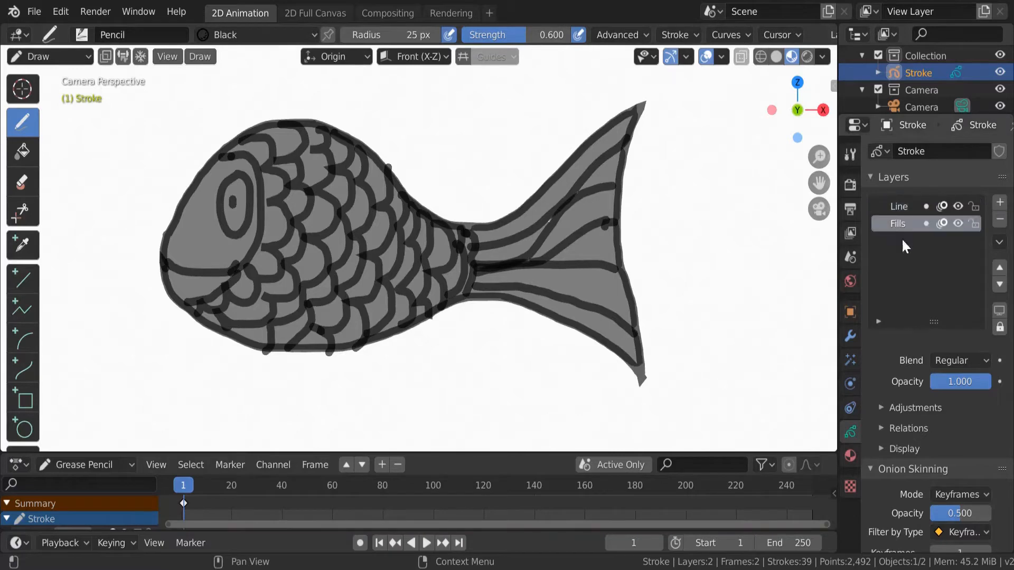
click(1000, 204)
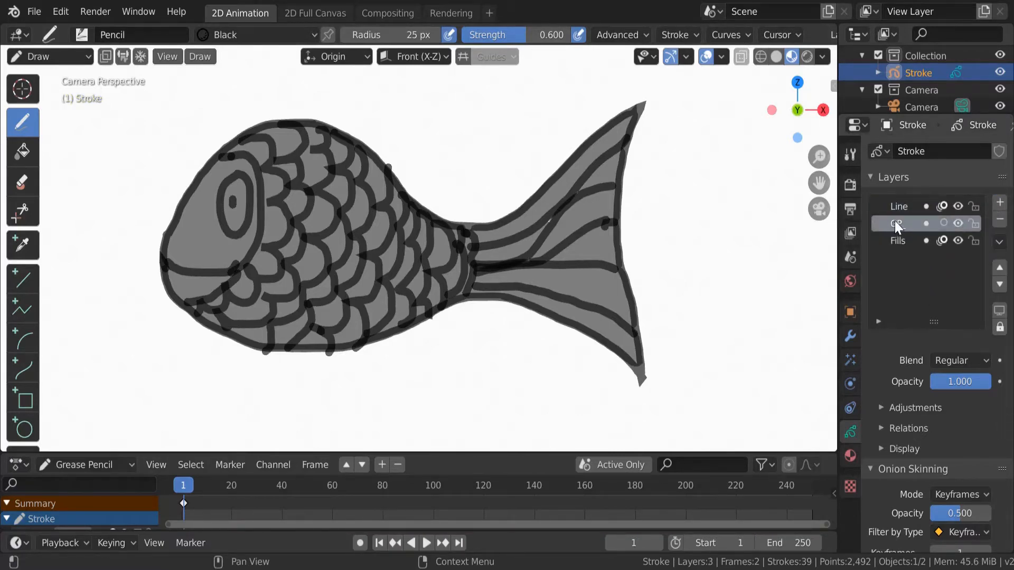
click(926, 223)
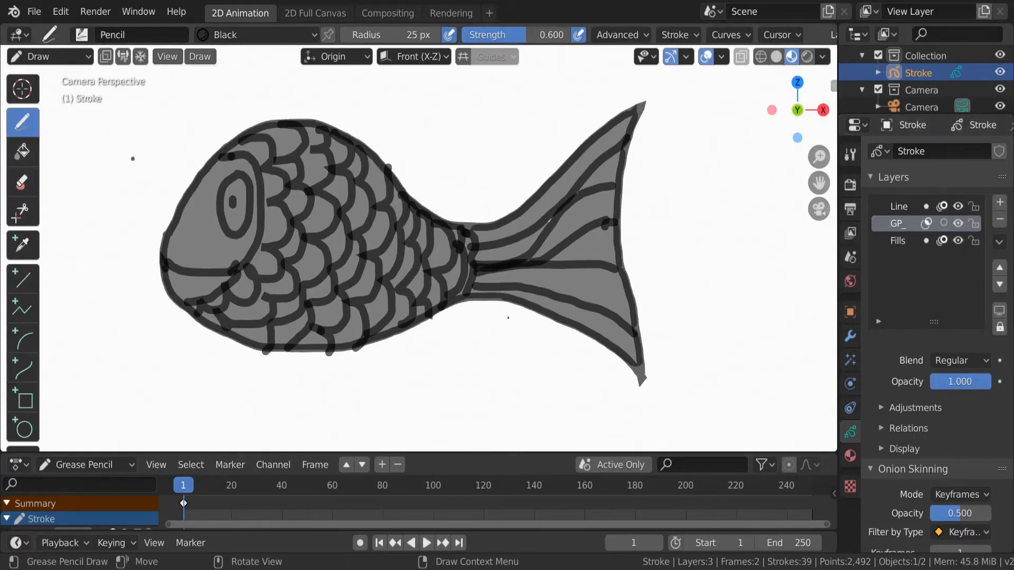
Step: Preview the Black material with its fill enabled and its stroke disabled, and restore both settings
click(849, 452)
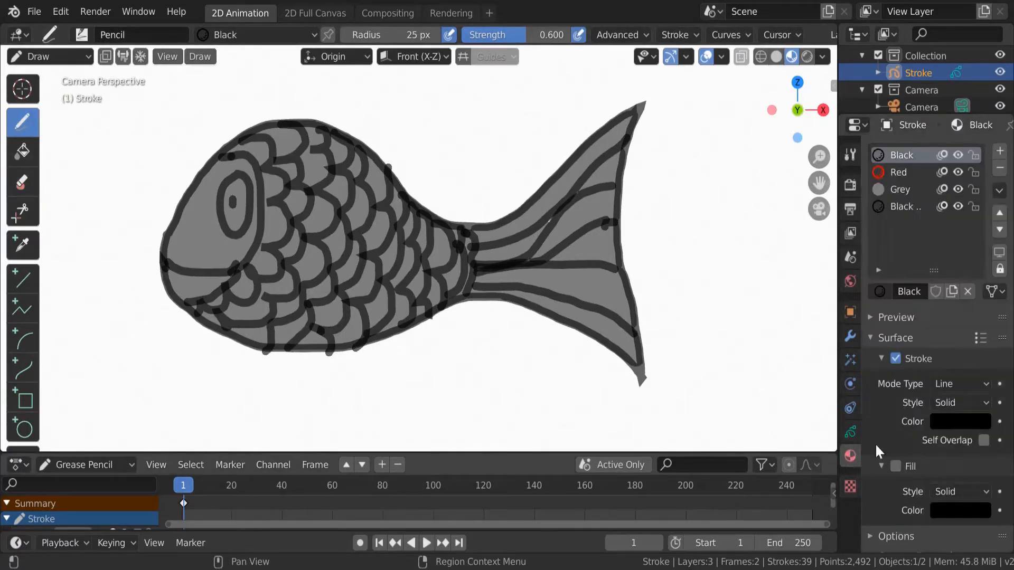
click(893, 466)
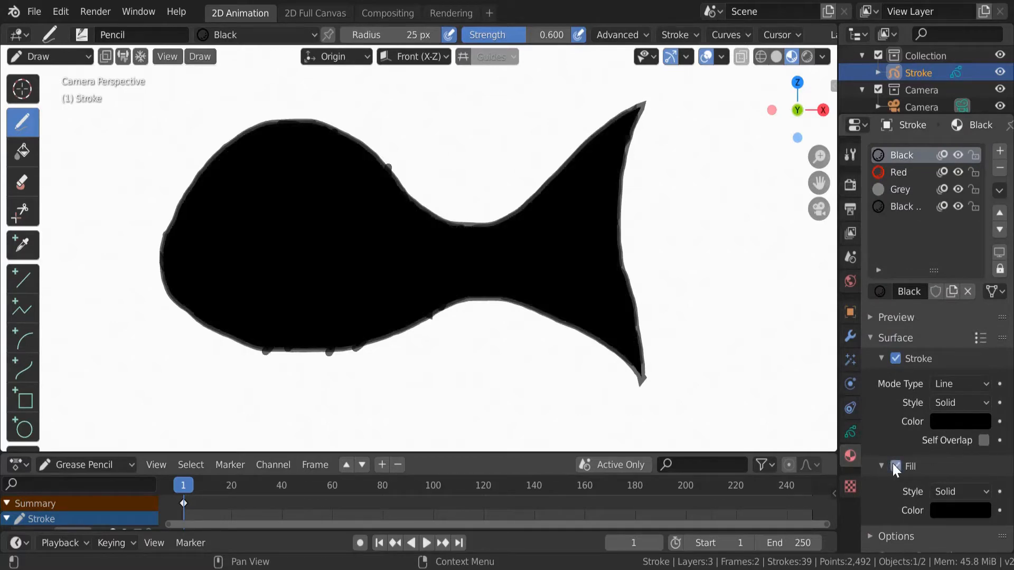
click(895, 359)
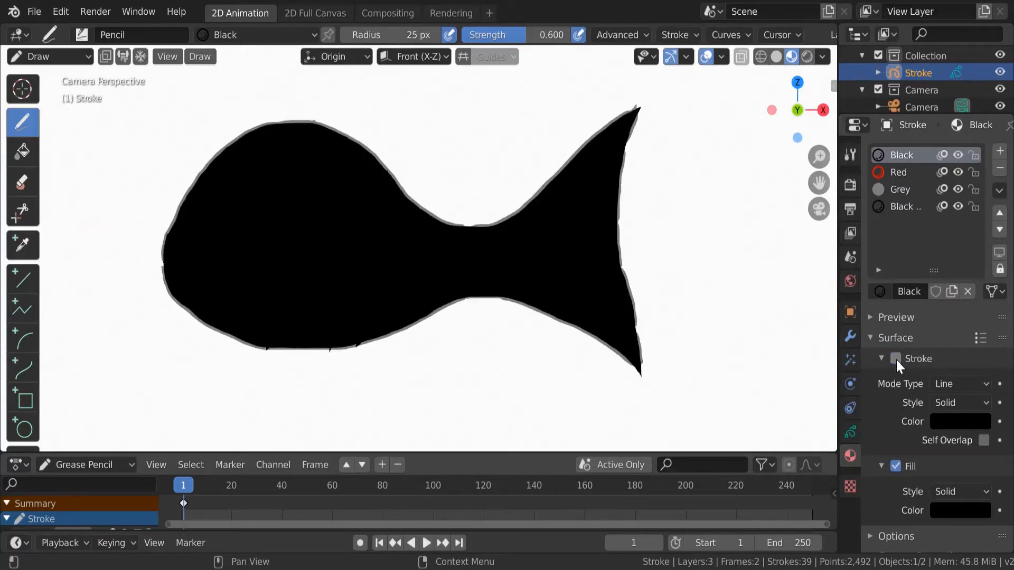
click(895, 466)
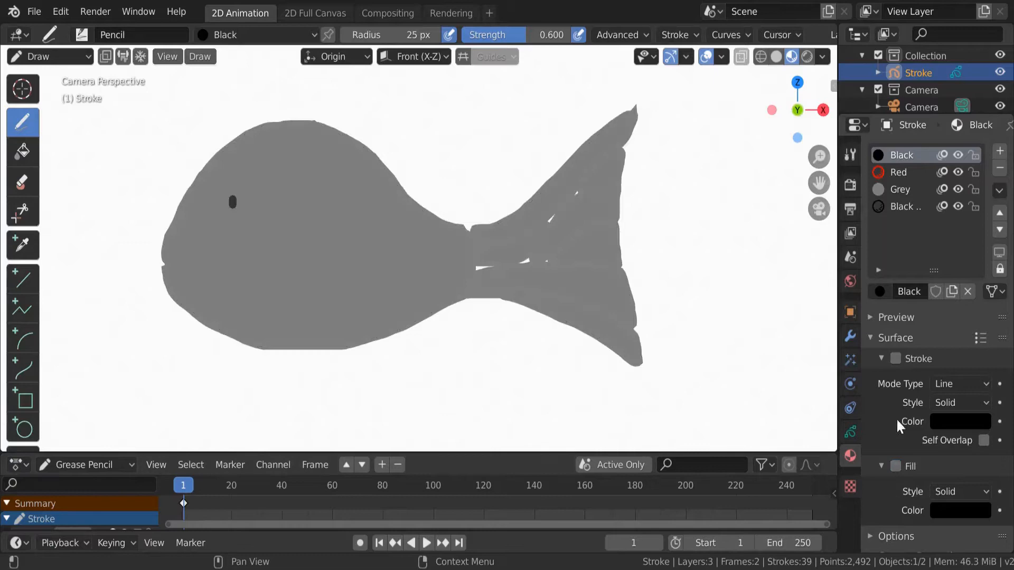
click(895, 359)
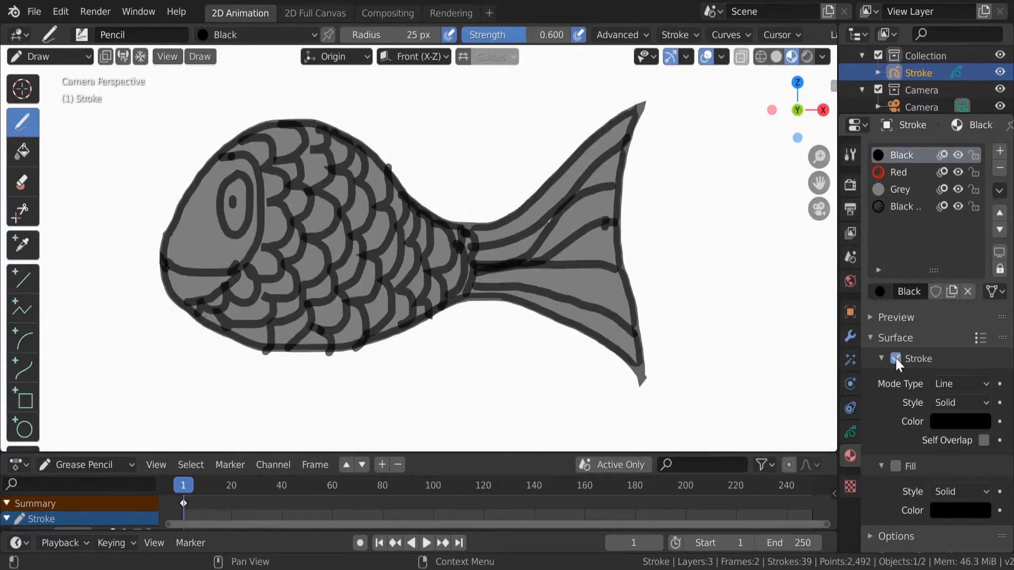
Step: Add a new grease pencil material named Shade
click(1000, 151)
click(920, 288)
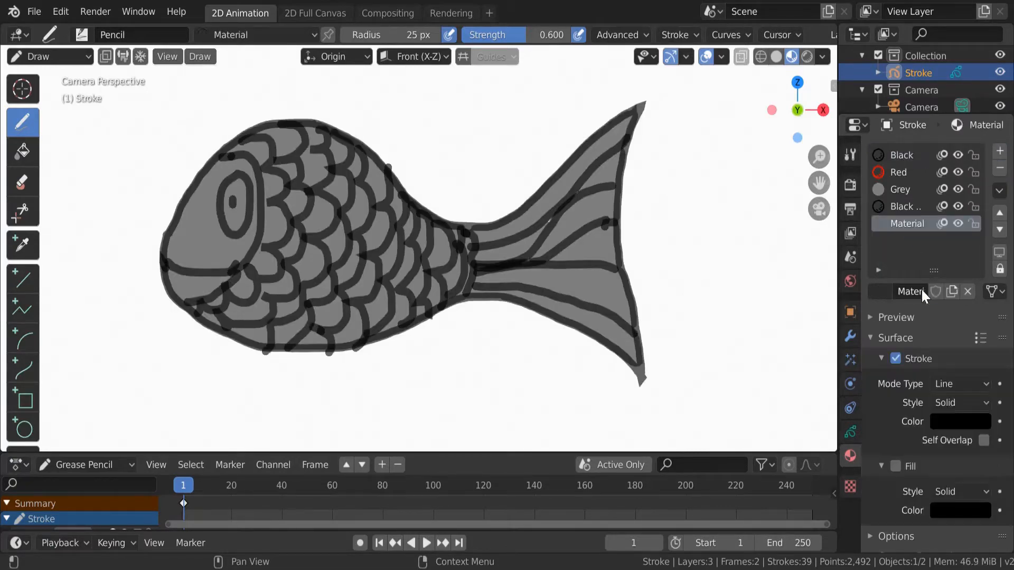
double_click(921, 290)
text(S)
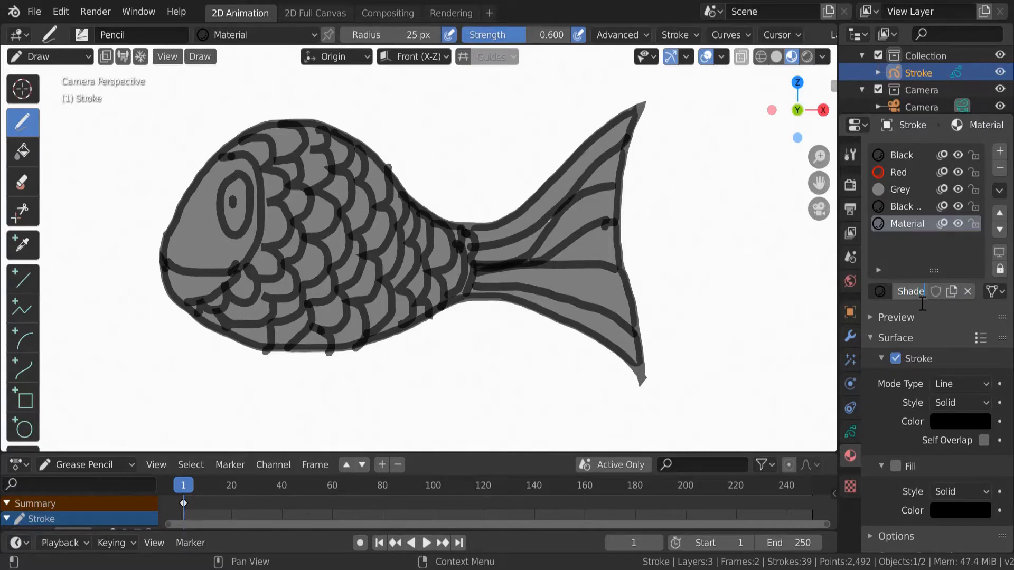
text(hade)
key(Return)
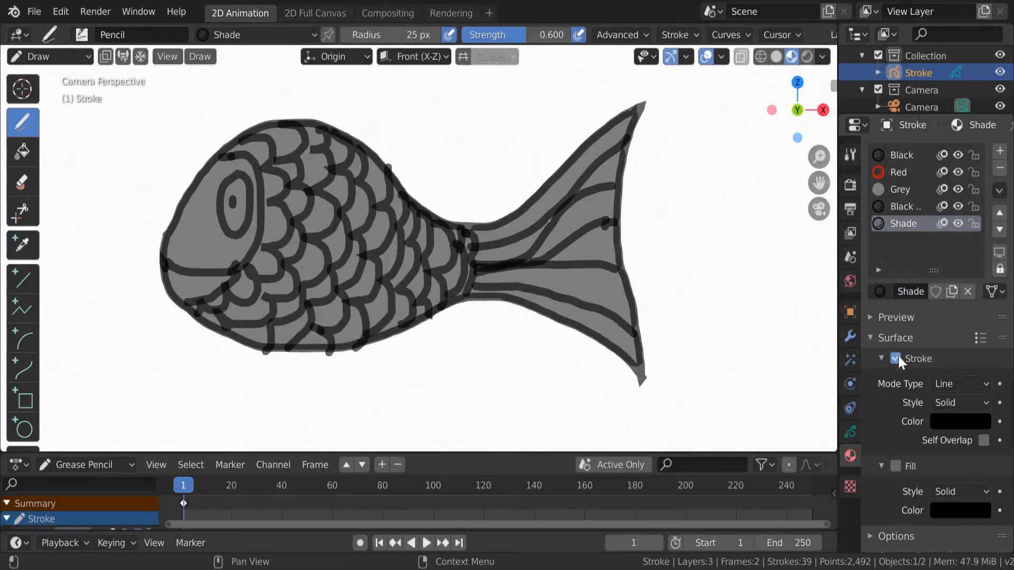
Step: Make the Shade material fill-only, sample the fish's grey as its fill color and brighten it to near white
click(896, 358)
click(895, 465)
click(949, 511)
click(973, 434)
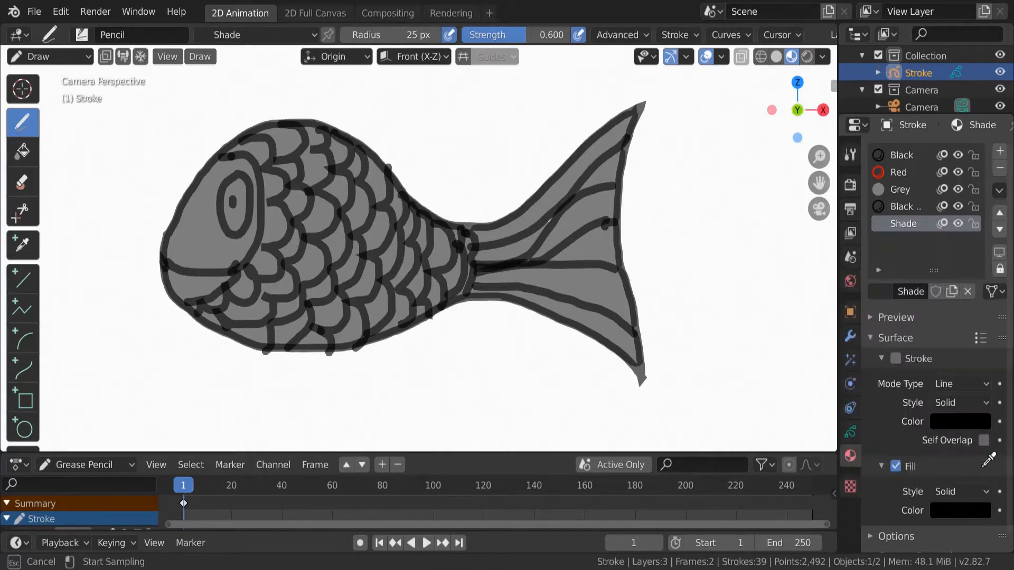
click(553, 295)
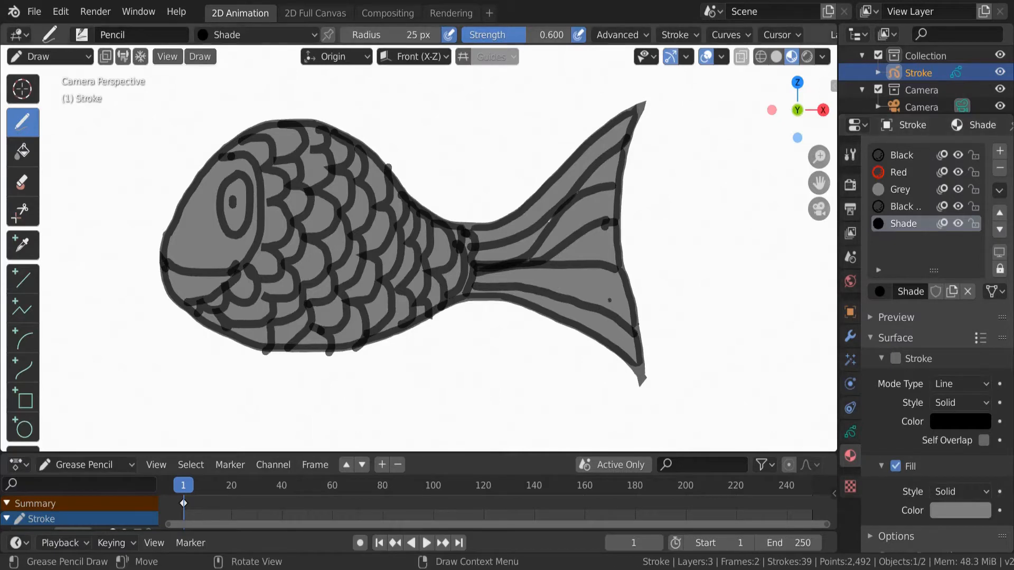
click(971, 509)
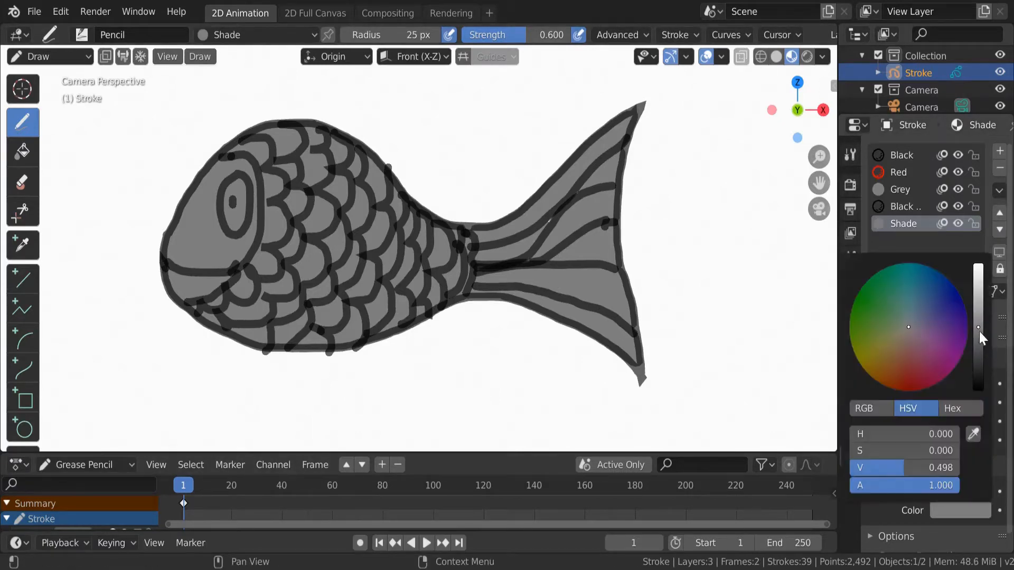
drag(977, 323, 978, 273)
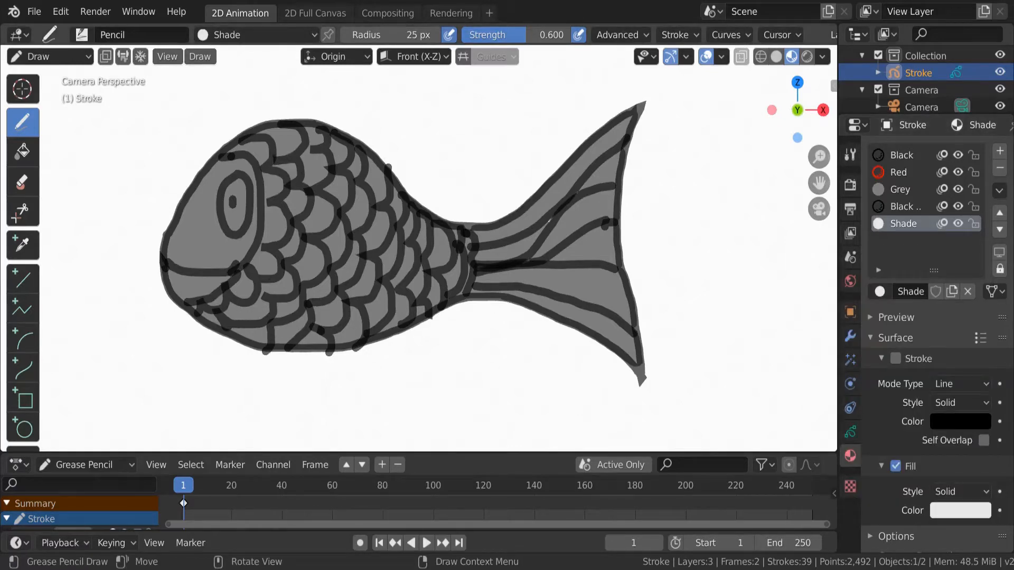
Step: Draw near-white Shade areas along the fish's upper back, face, belly and lower tail edge on the masked layer
mouse_move(281, 157)
mouse_down()
mouse_move(315, 154)
mouse_move(437, 232)
mouse_move(402, 230)
mouse_move(329, 194)
mouse_move(260, 176)
mouse_move(256, 153)
mouse_up()
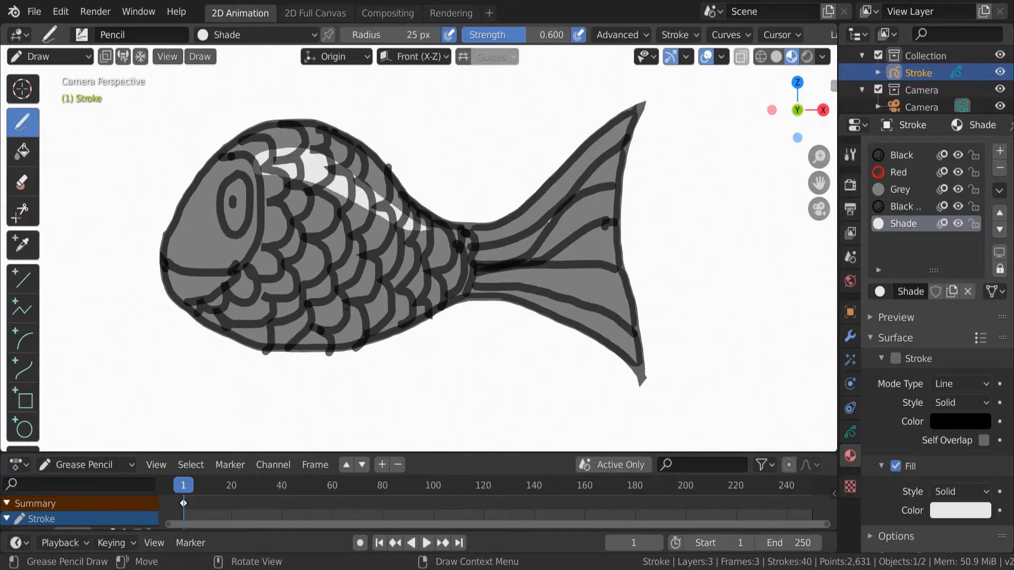
drag(544, 306, 158, 295)
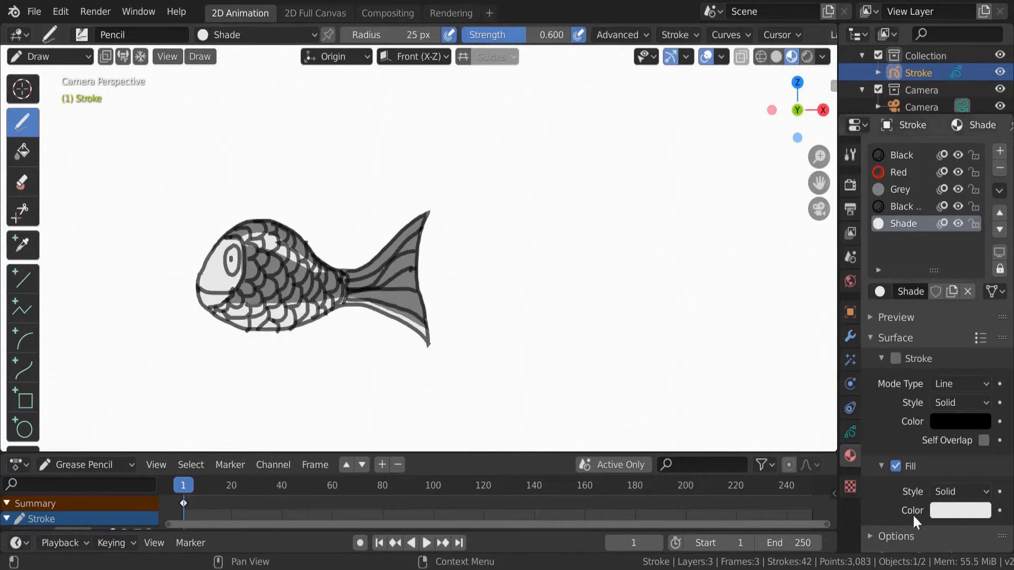
Step: Draw a back fin, a rear belly fin and a front belly fin in Grey on the Fills layer
scroll(256, 299, up, 1)
shift+middle_drag(257, 299, 460, 321)
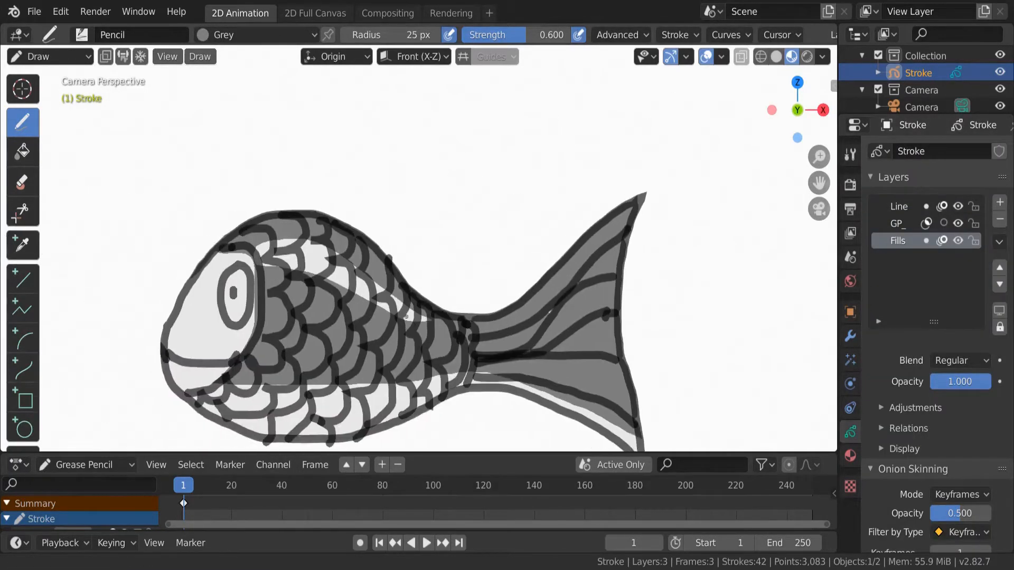
scroll(378, 303, up, 1)
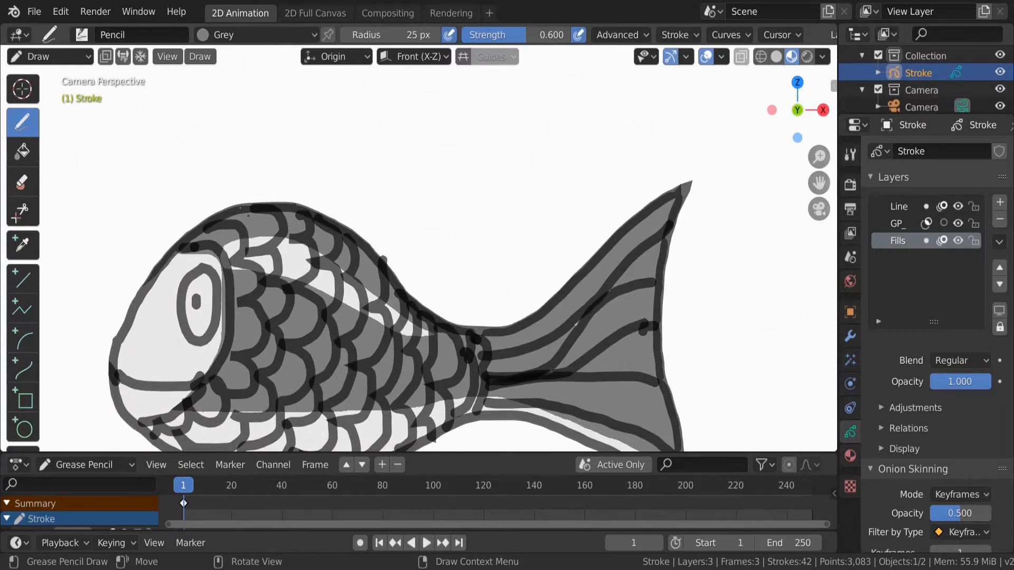
mouse_move(248, 215)
mouse_down()
mouse_move(305, 173)
mouse_move(425, 237)
mouse_move(383, 257)
mouse_move(244, 209)
mouse_move(249, 227)
mouse_up()
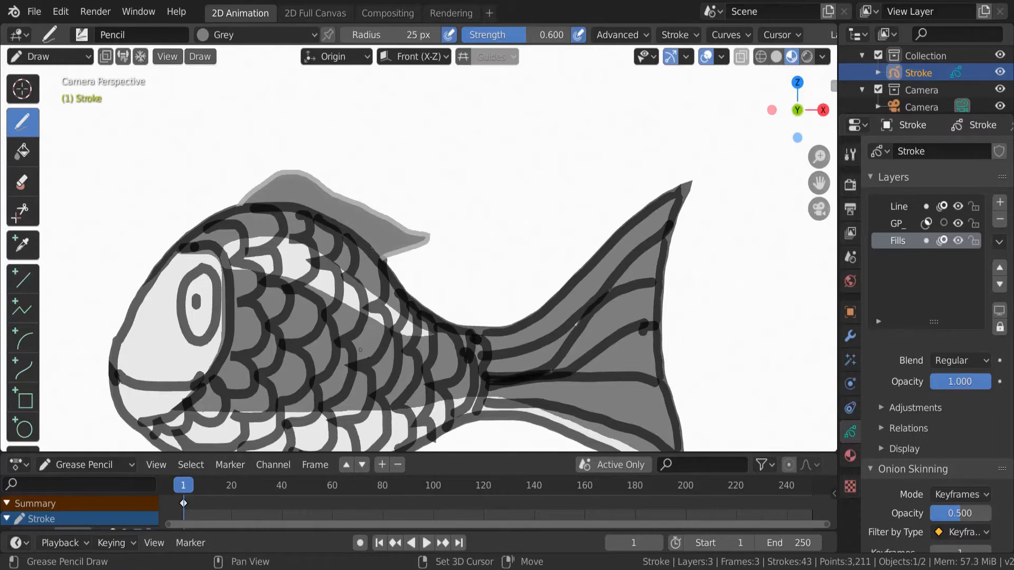
shift+middle_drag(359, 347, 366, 275)
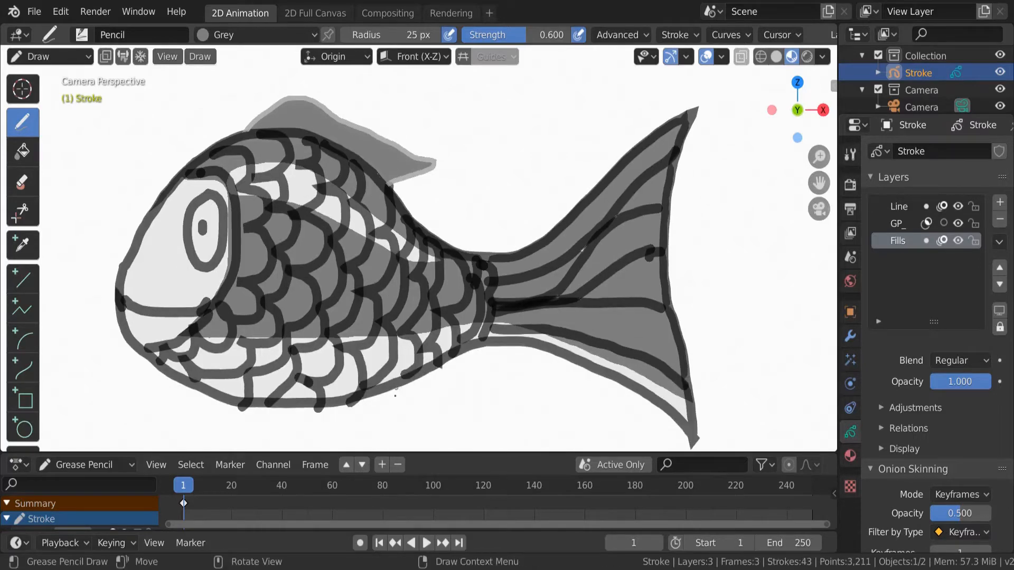
mouse_move(373, 396)
mouse_down()
mouse_move(417, 420)
mouse_move(466, 430)
mouse_move(406, 386)
mouse_up()
shift+middle_drag(257, 411, 373, 360)
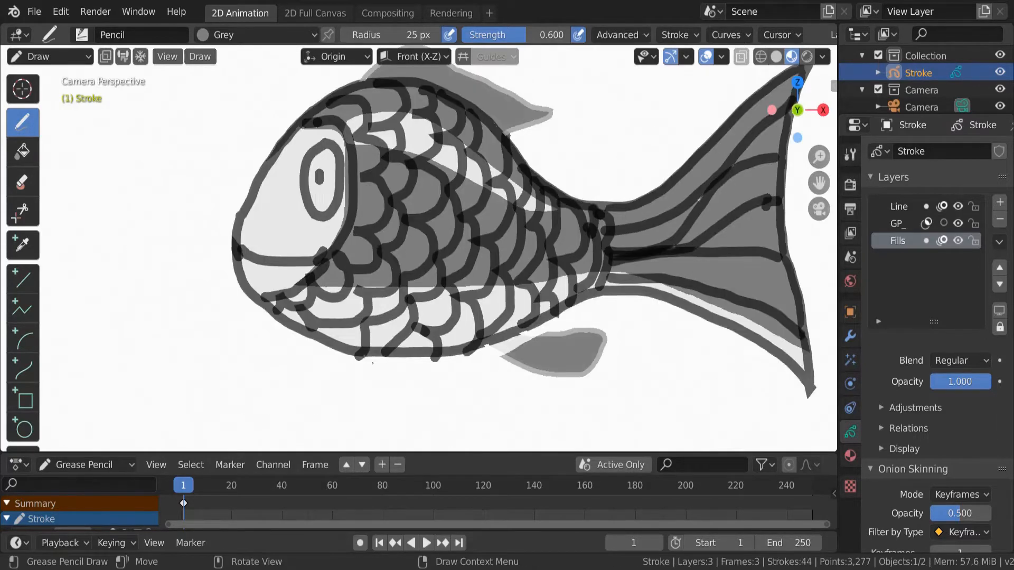
drag(374, 359, 346, 355)
Step: Draw black outlines and ray lines on the back fin and both belly fins using the Black material
click(898, 223)
click(850, 455)
click(901, 155)
drag(520, 333, 487, 347)
drag(343, 354, 374, 358)
mouse_move(353, 363)
mouse_down()
mouse_move(346, 406)
mouse_move(379, 407)
mouse_up()
drag(506, 345, 556, 340)
Step: Make the masked shading layer active and switch the fish drawing to Sculpt Mode
shift+middle_drag(500, 219, 478, 357)
click(849, 432)
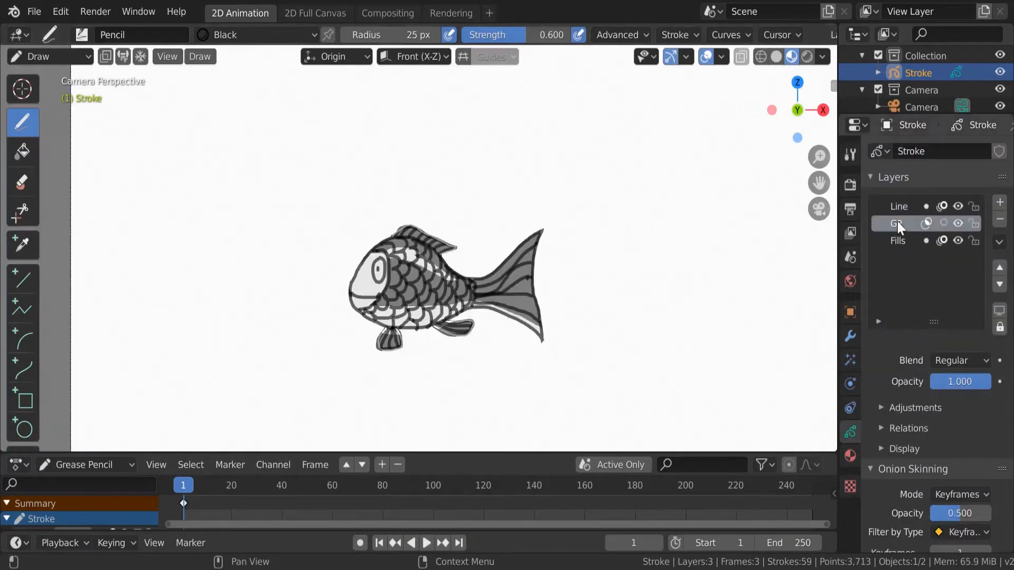
key(Tab)
click(48, 56)
click(57, 113)
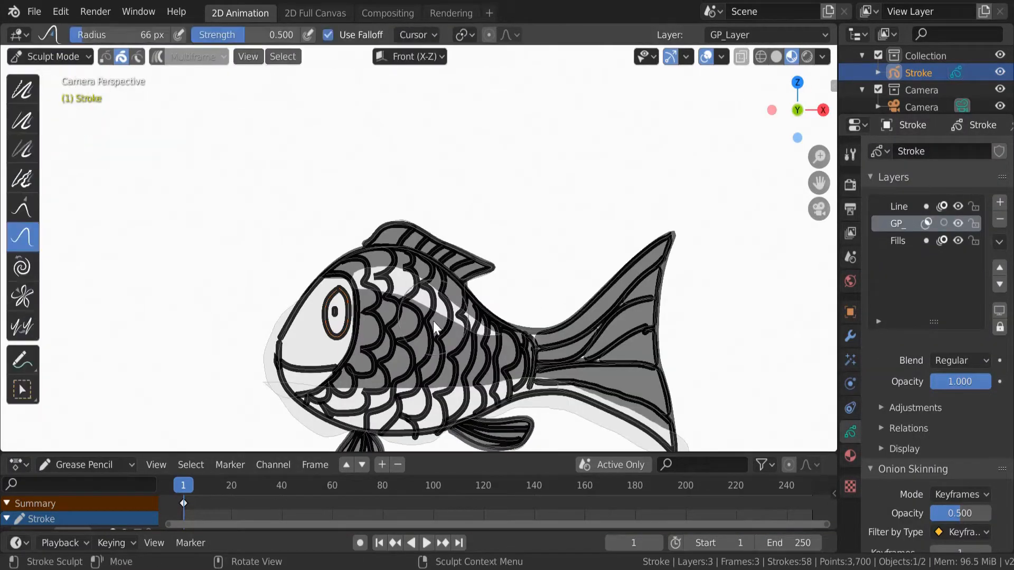
Step: Set the Push brush radius to 152 px and try to round the pointed top of the fish's eye outline
scroll(422, 344, up, 3)
scroll(423, 345, up, 1)
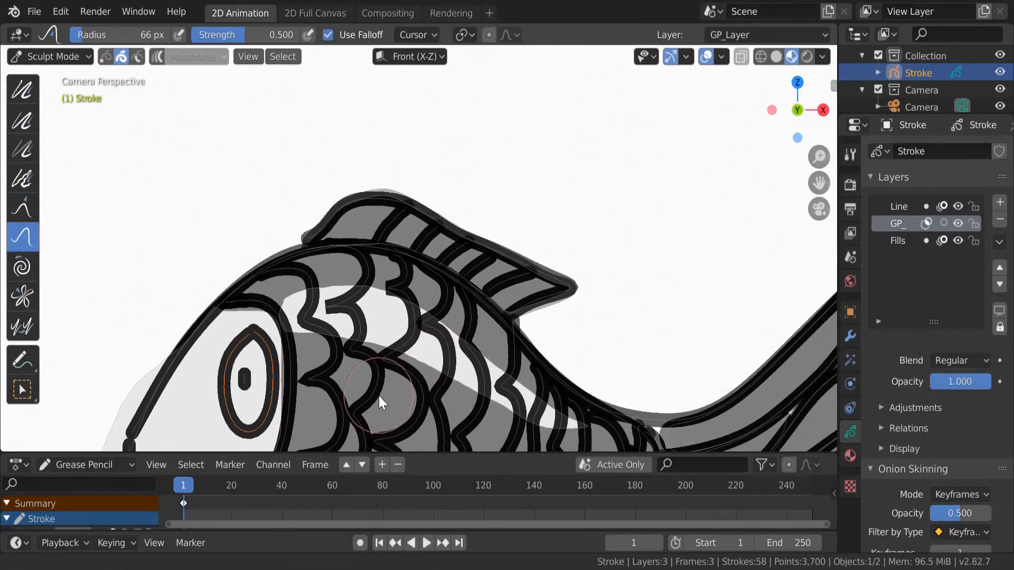
shift+middle_drag(378, 394, 450, 251)
scroll(334, 249, up, 3)
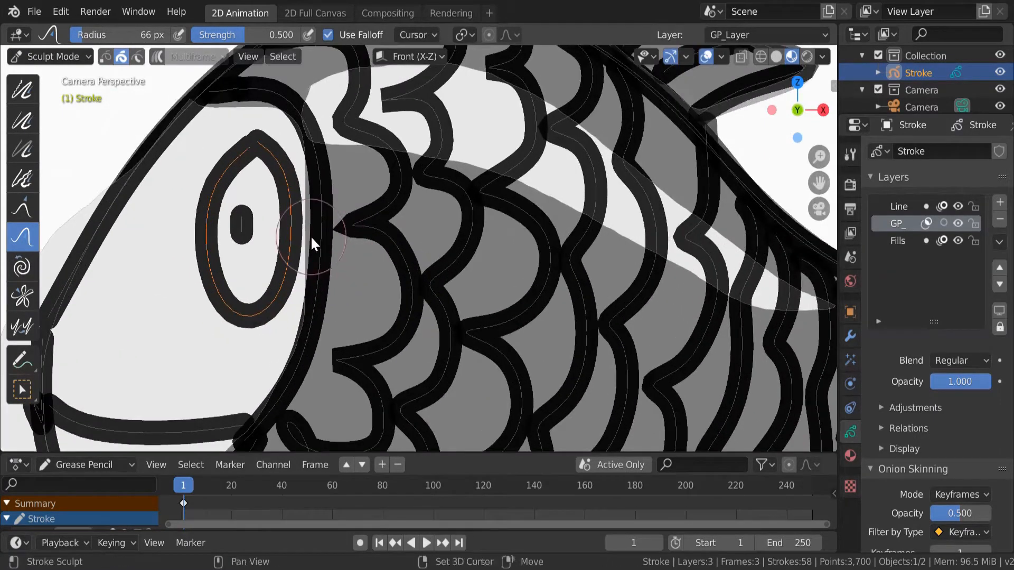
shift+middle_drag(311, 243, 354, 278)
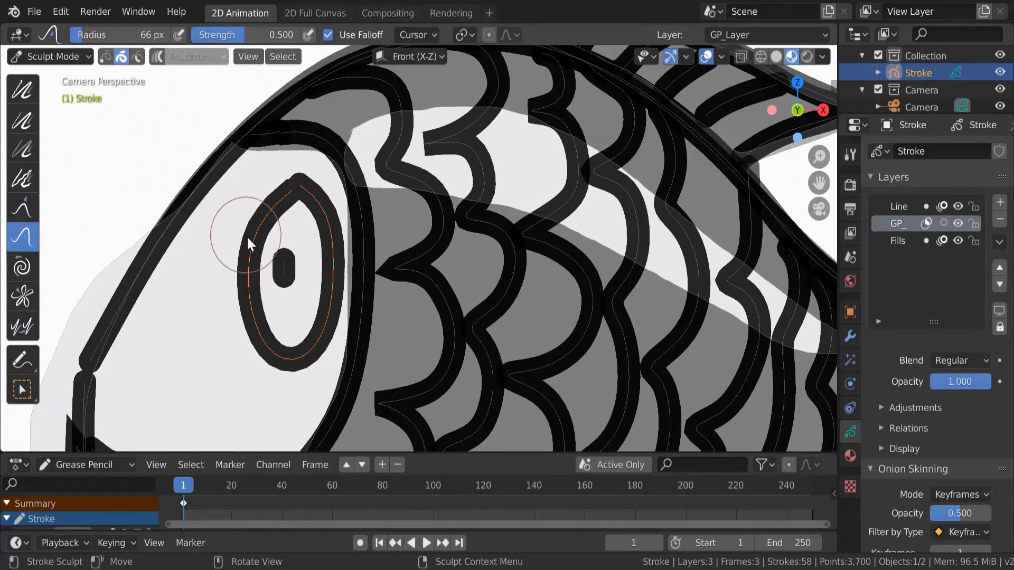
key(f)
click(295, 310)
click(287, 256)
click(300, 205)
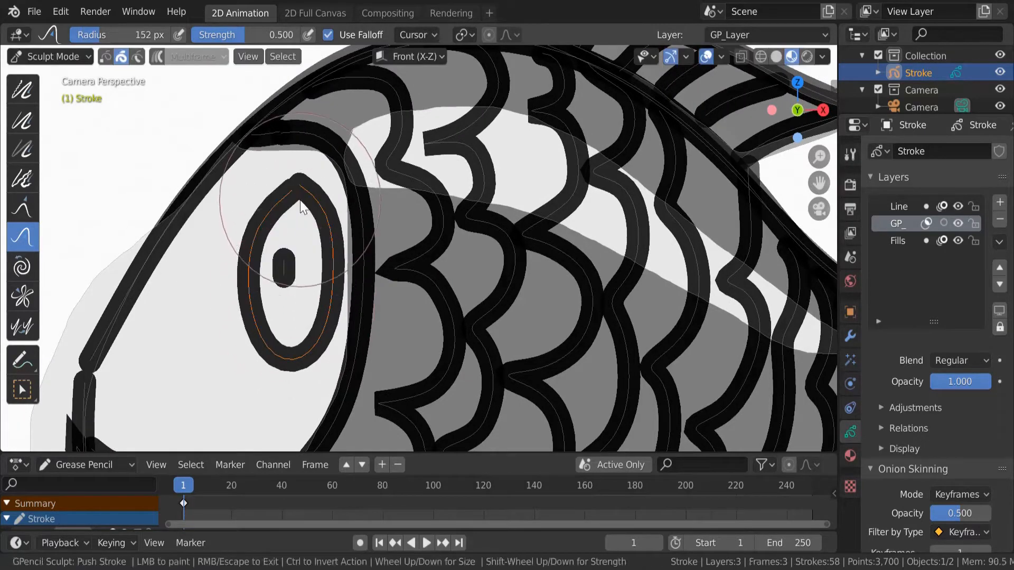
click(297, 302)
click(295, 285)
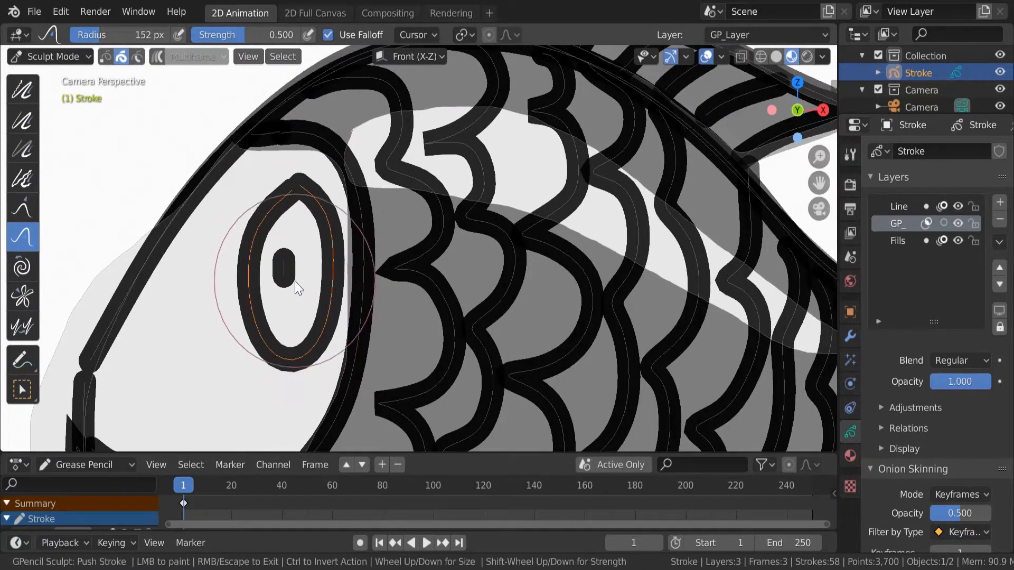
drag(304, 204, 303, 194)
scroll(303, 202, up, 6)
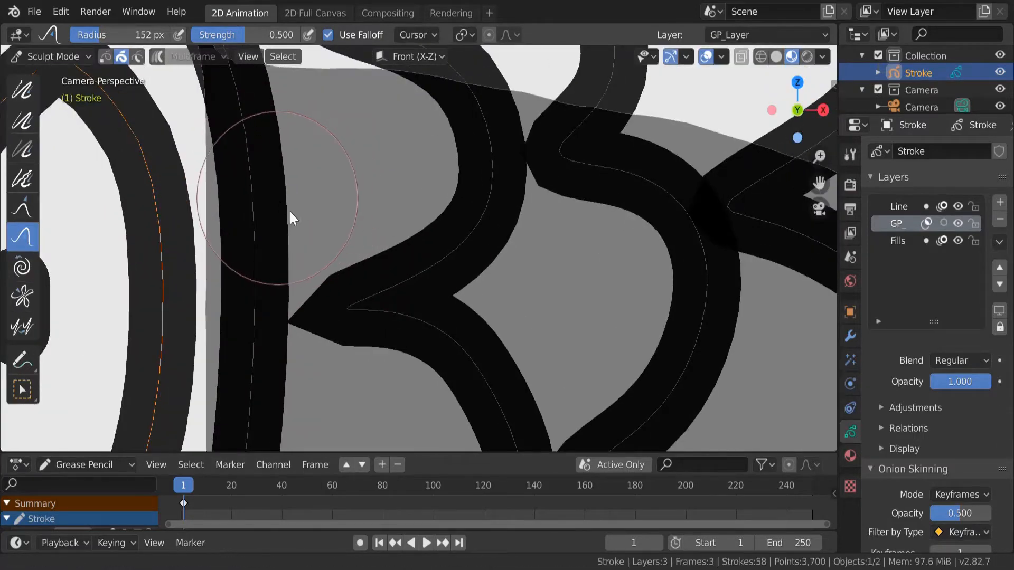
shift+middle_drag(290, 215, 509, 343)
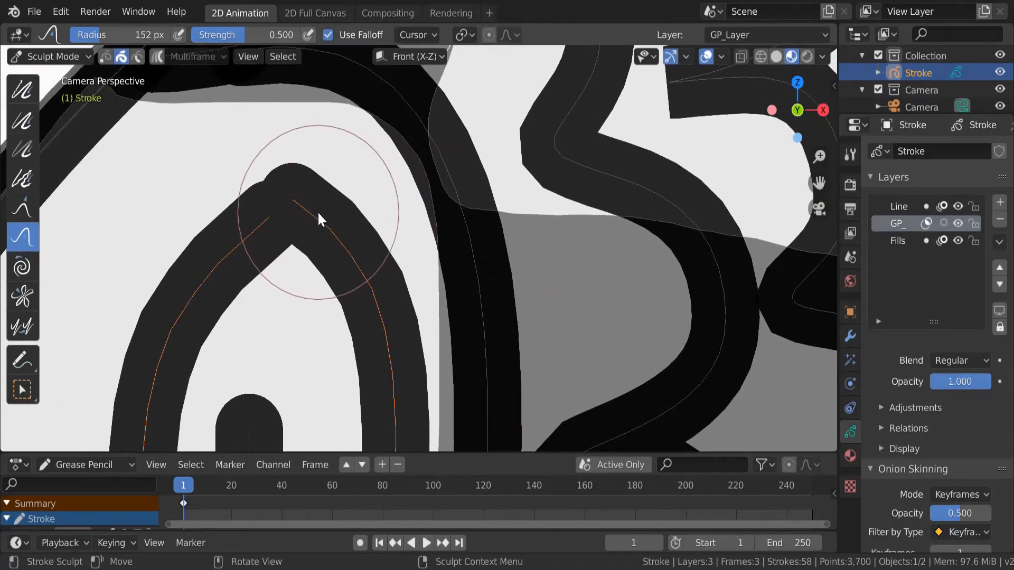
key(f)
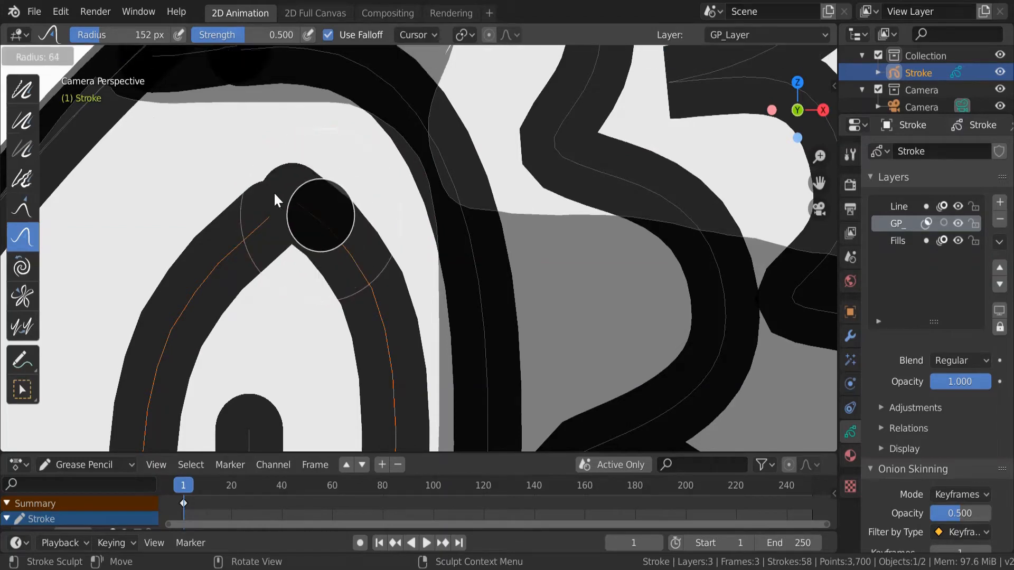
right_click(273, 192)
scroll(319, 222, down, 6)
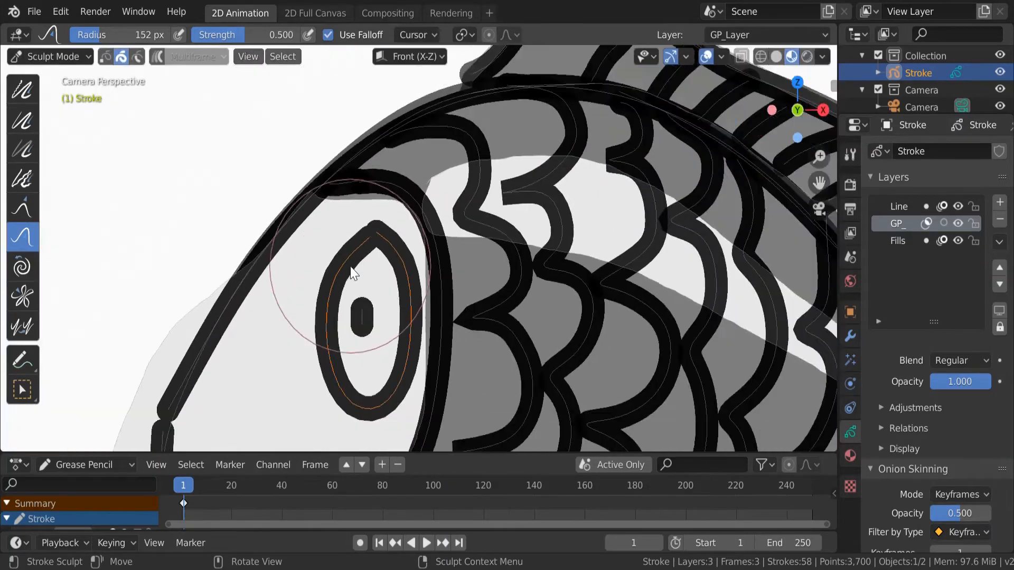
shift+middle_drag(337, 250, 295, 193)
Step: Switch the fish drawing to Edit Mode and delete the eye outline stroke
click(59, 57)
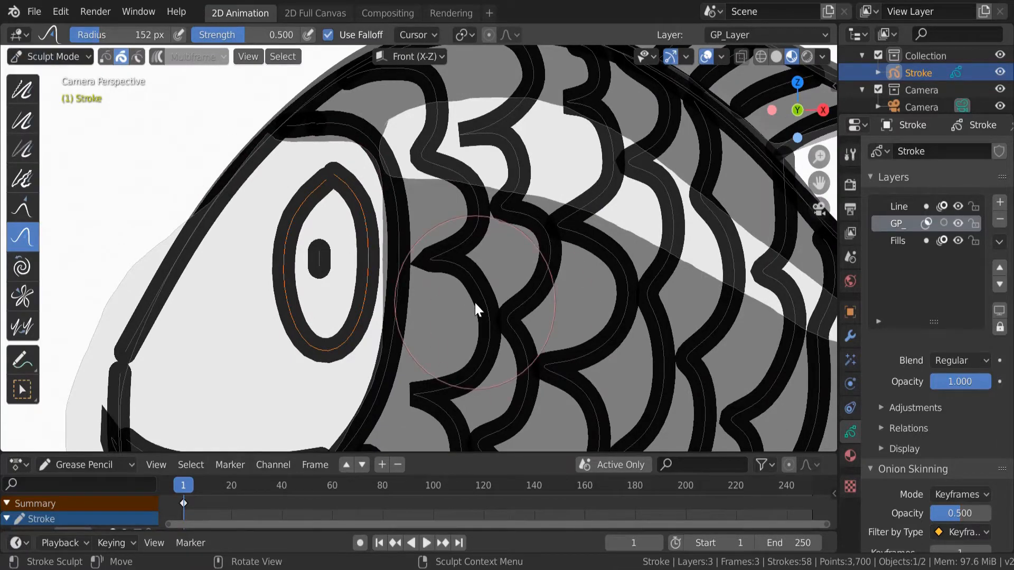
key(Tab)
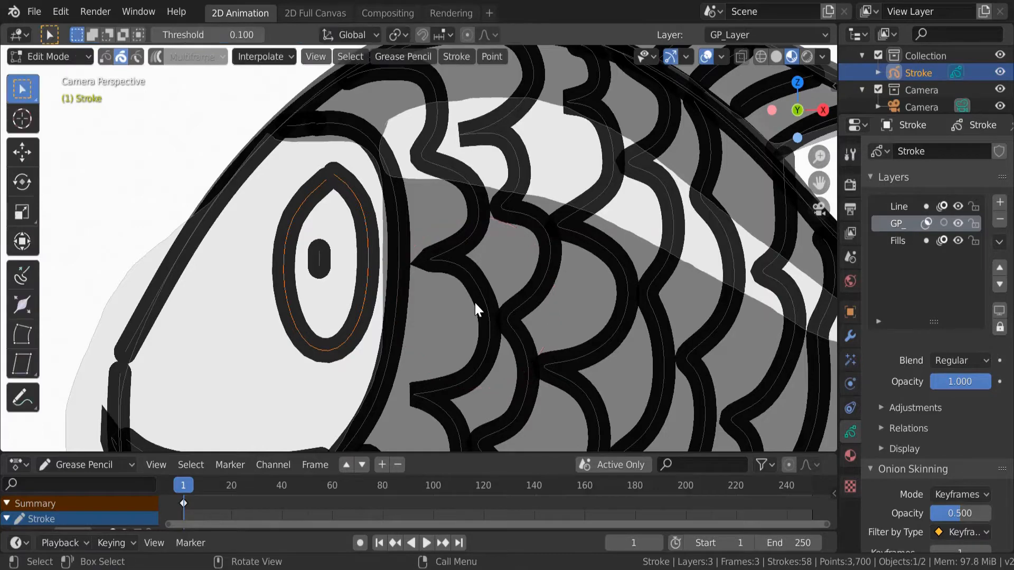
key(x)
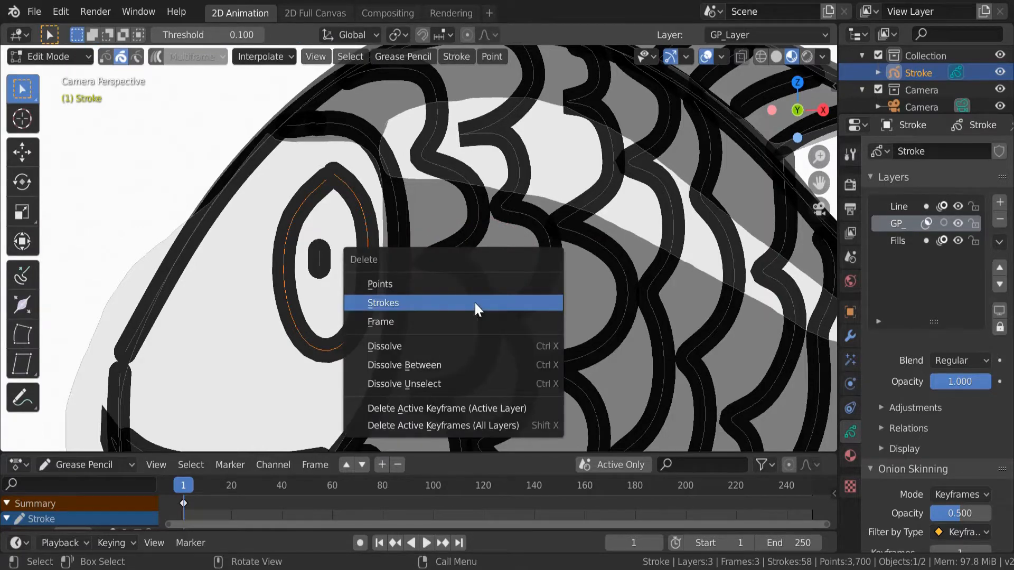
click(474, 303)
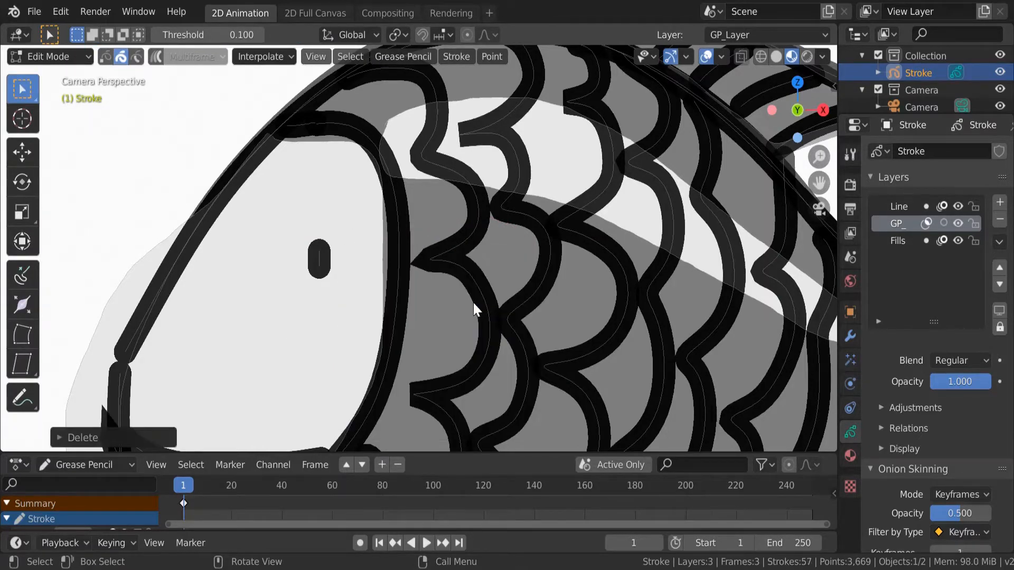
Step: Draw a tall oval eye outline around the pupil with the Circle tool, using the Black material, 25 px radius and 0.600 strength
click(39, 52)
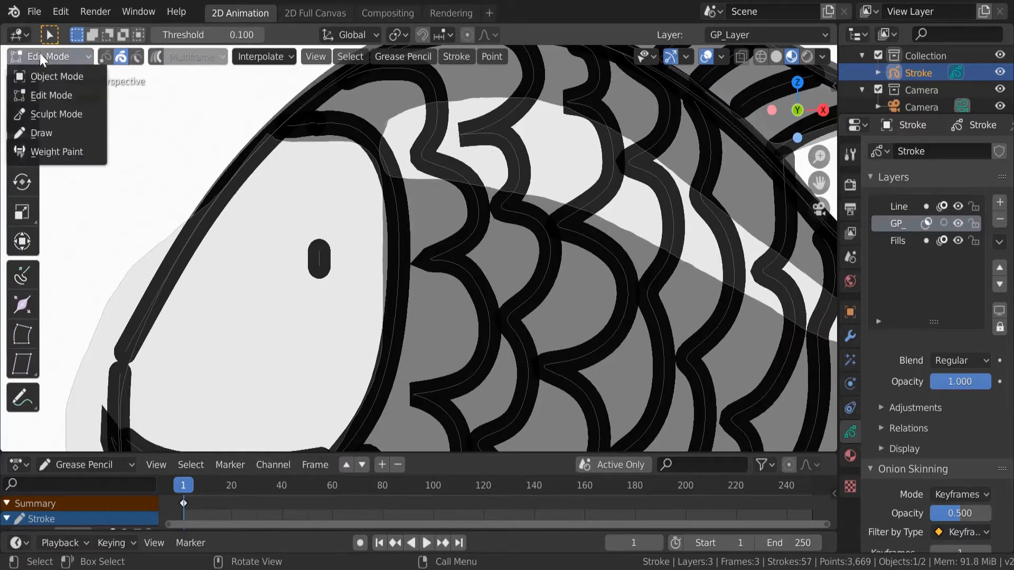
click(42, 131)
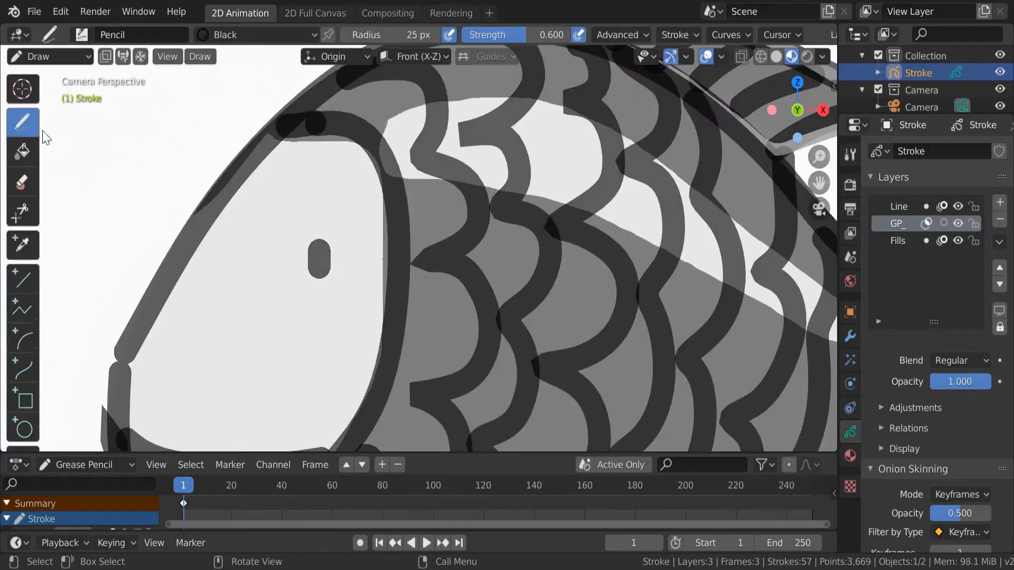
click(27, 425)
drag(283, 211, 359, 358)
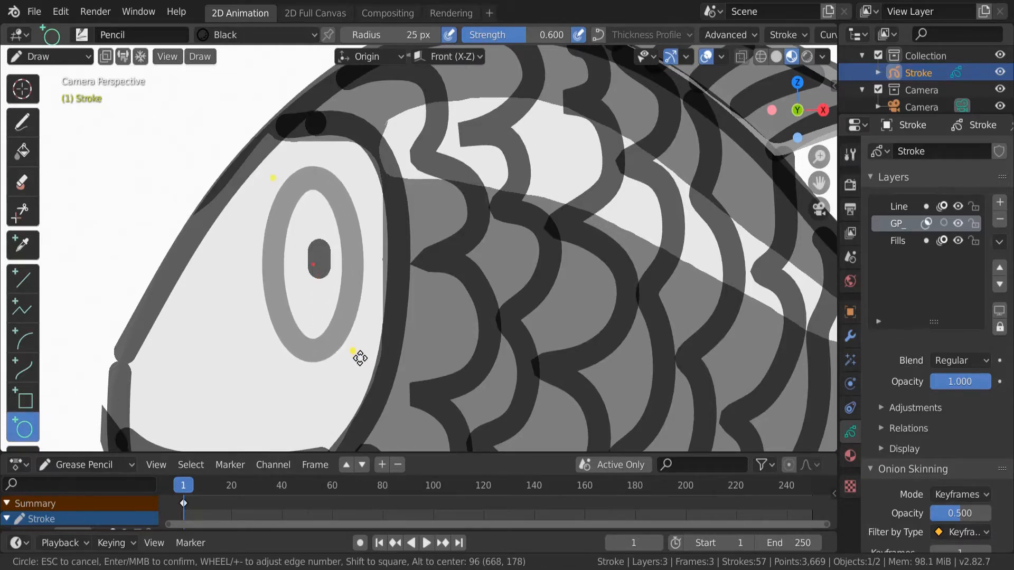
key(Return)
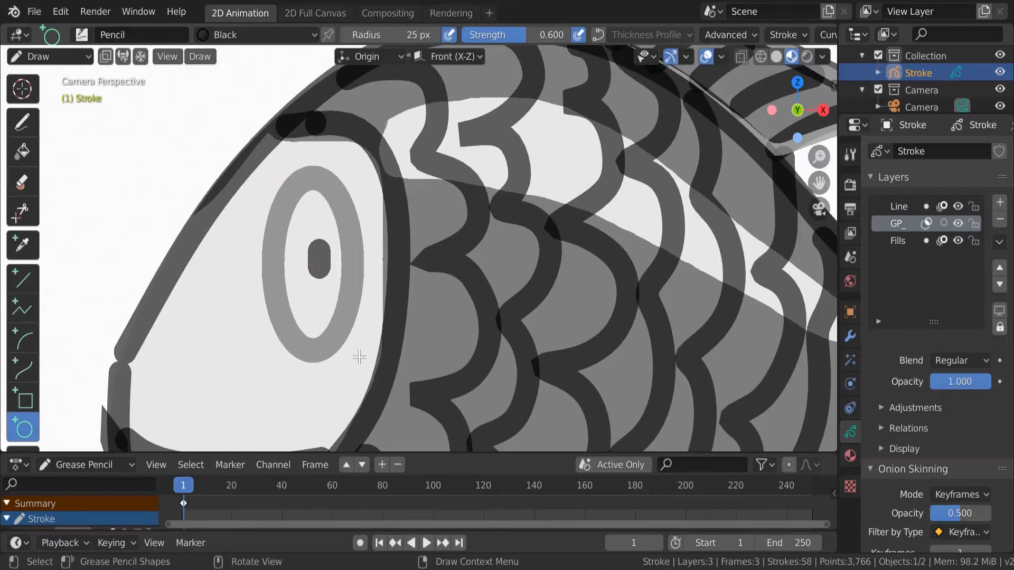
Step: Switch the drawing to Edit Mode and on to Sculpt Mode, with the new eye outline selected for sculpting
click(72, 57)
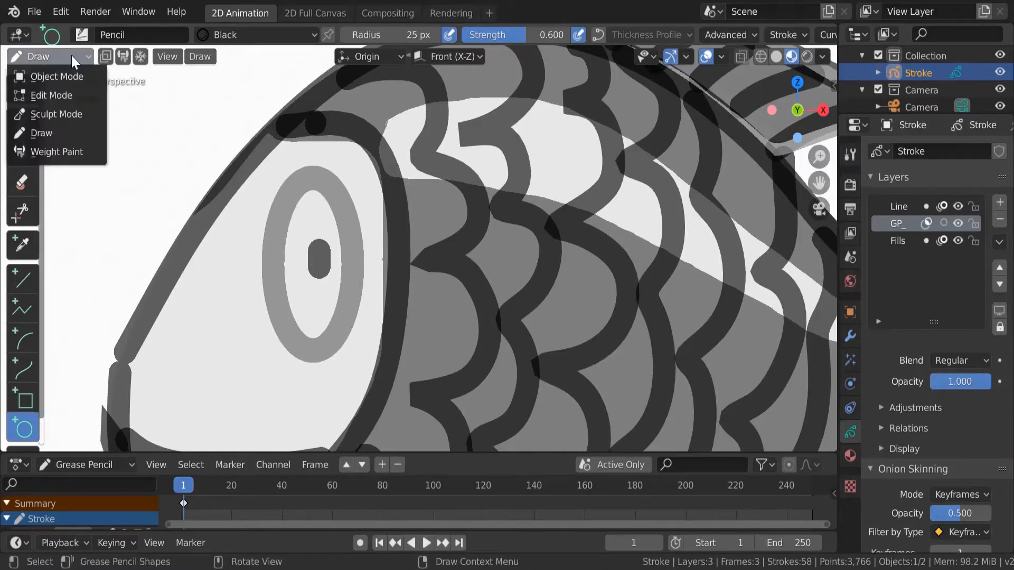
click(850, 455)
click(850, 432)
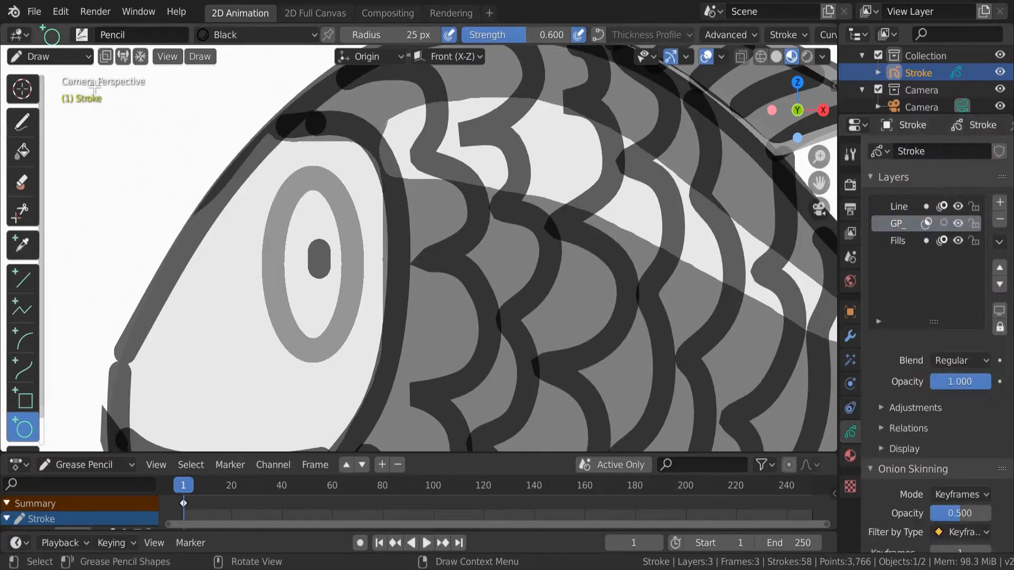
click(77, 56)
click(59, 113)
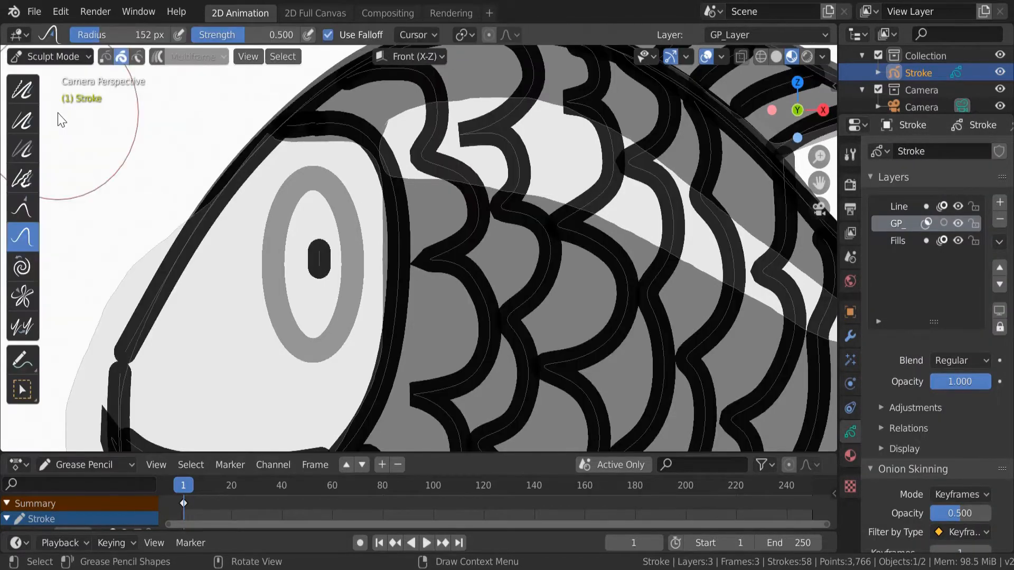
click(58, 56)
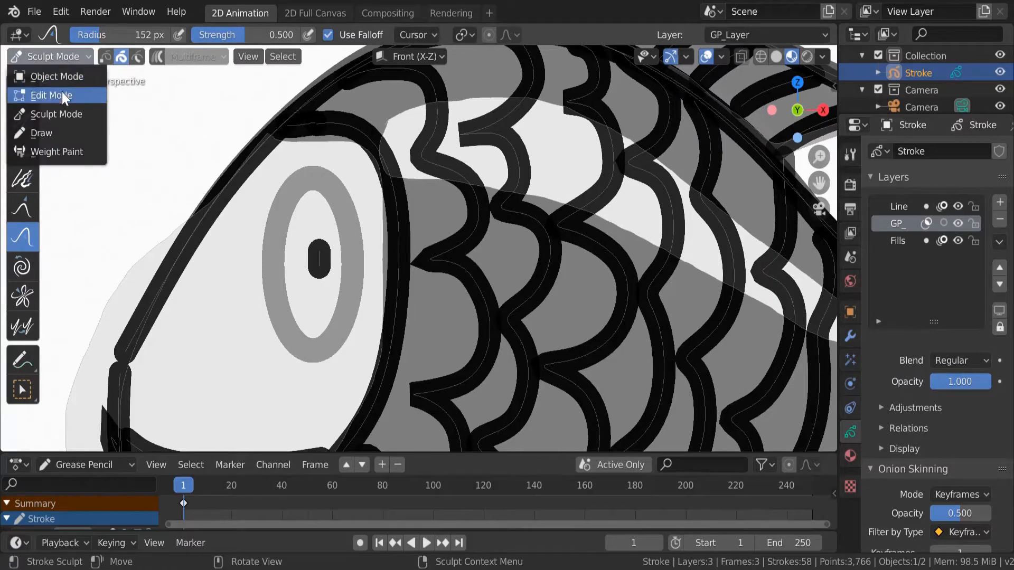
click(62, 92)
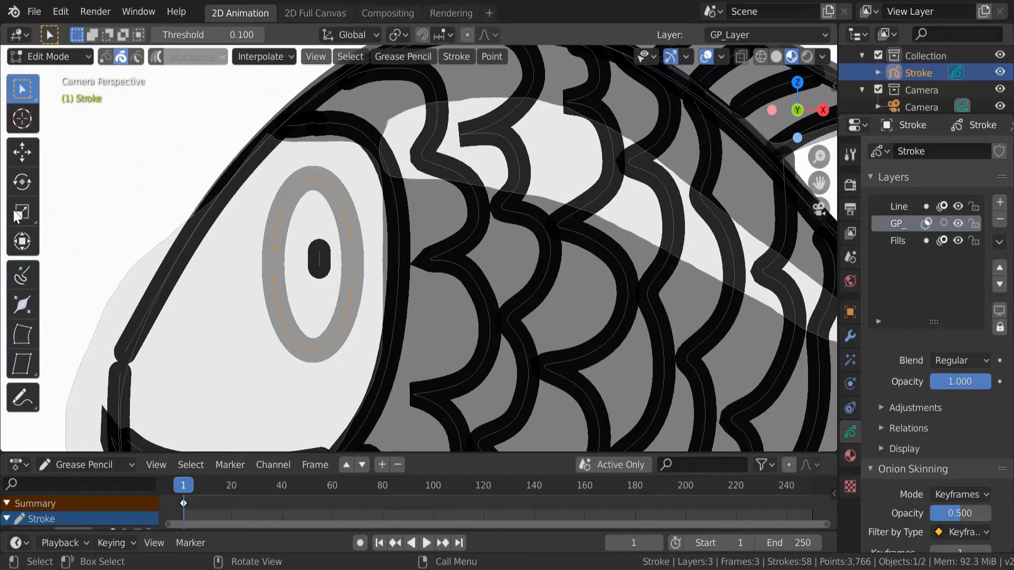
click(58, 56)
click(59, 113)
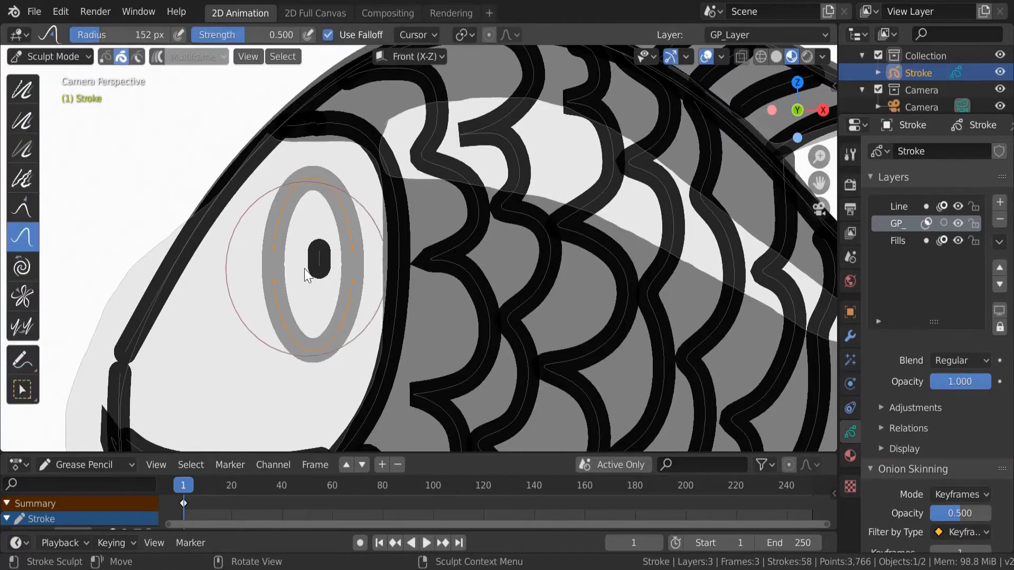
Step: Darken the whole eye outline to solid black with the Strength brush at strength 1.000, enlarging its radius to 124 px
click(23, 124)
click(23, 149)
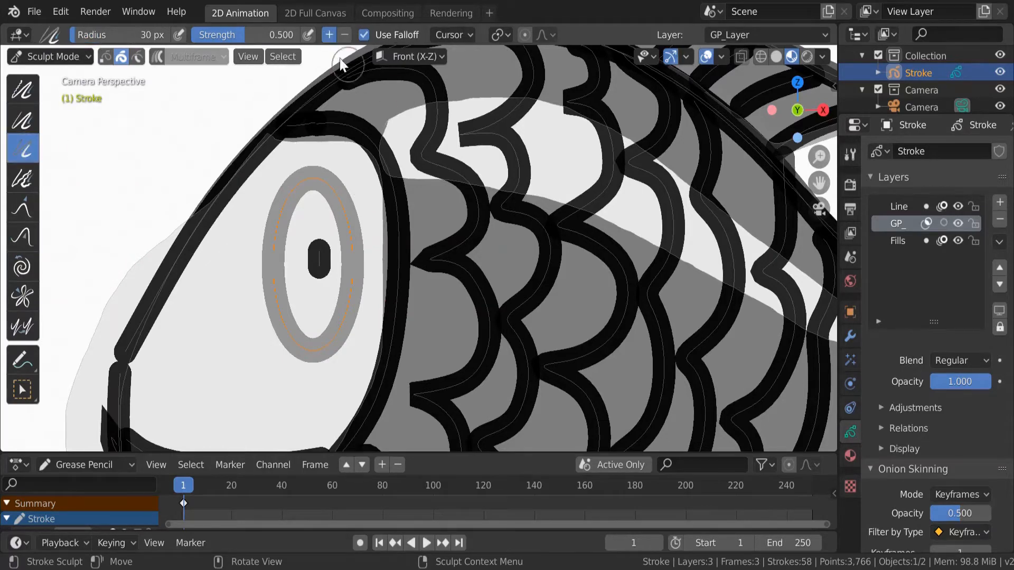
drag(253, 35, 300, 35)
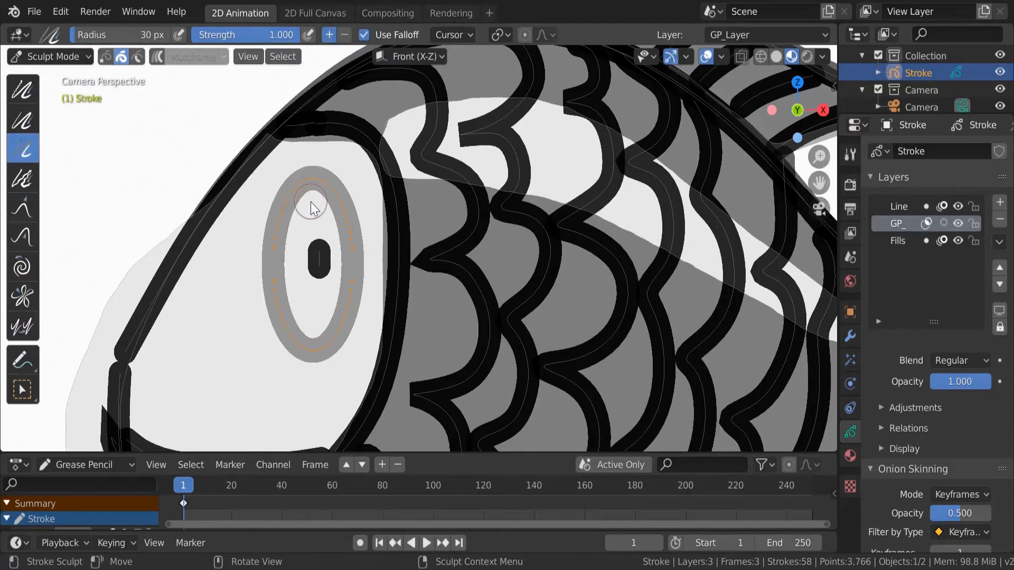
mouse_move(310, 197)
mouse_down()
mouse_move(309, 178)
mouse_move(313, 188)
mouse_up()
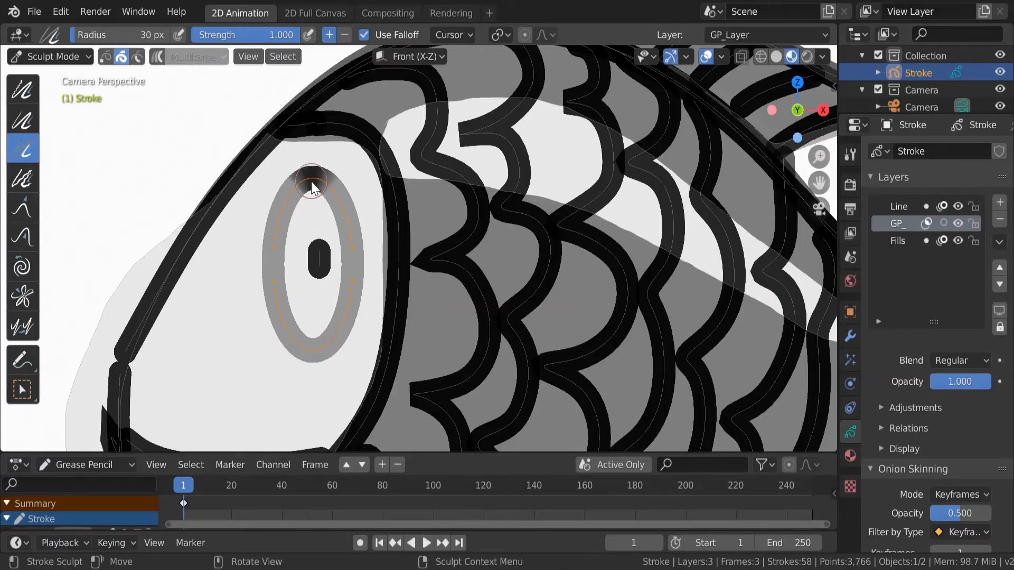
key(f)
click(360, 250)
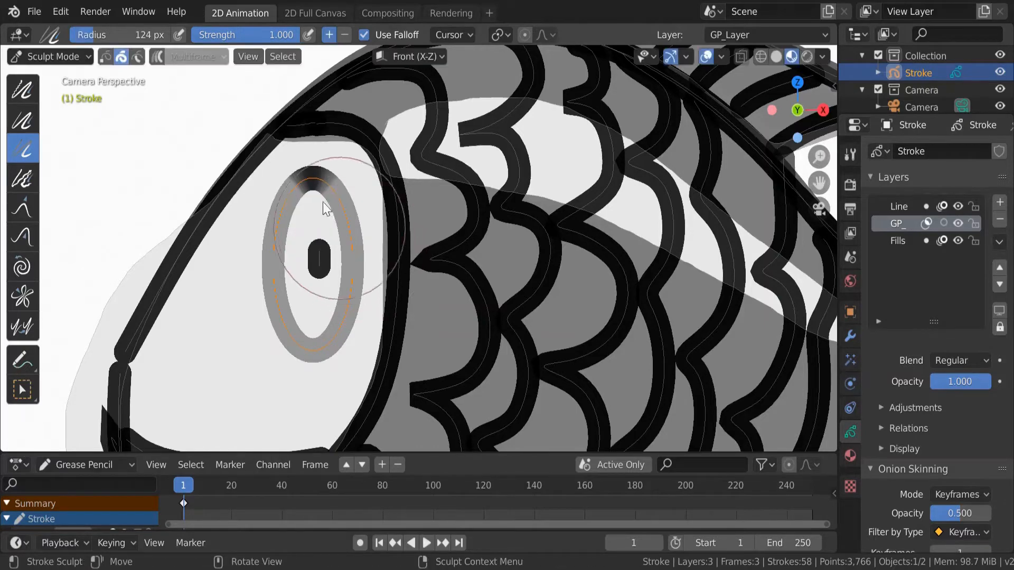
mouse_move(326, 208)
mouse_down()
mouse_move(271, 169)
mouse_move(267, 300)
mouse_move(328, 227)
mouse_move(319, 259)
mouse_up()
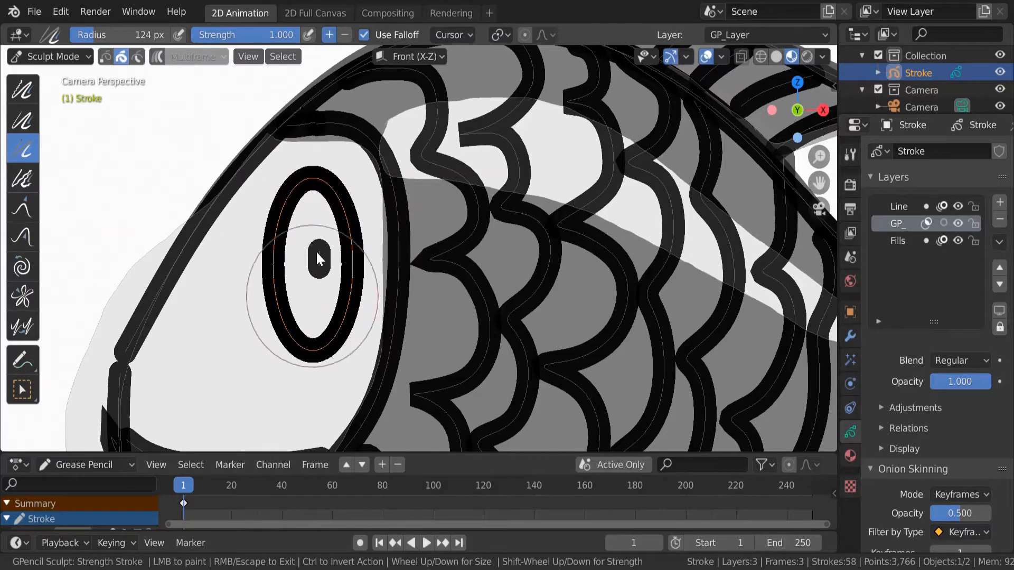
scroll(343, 272, down, 6)
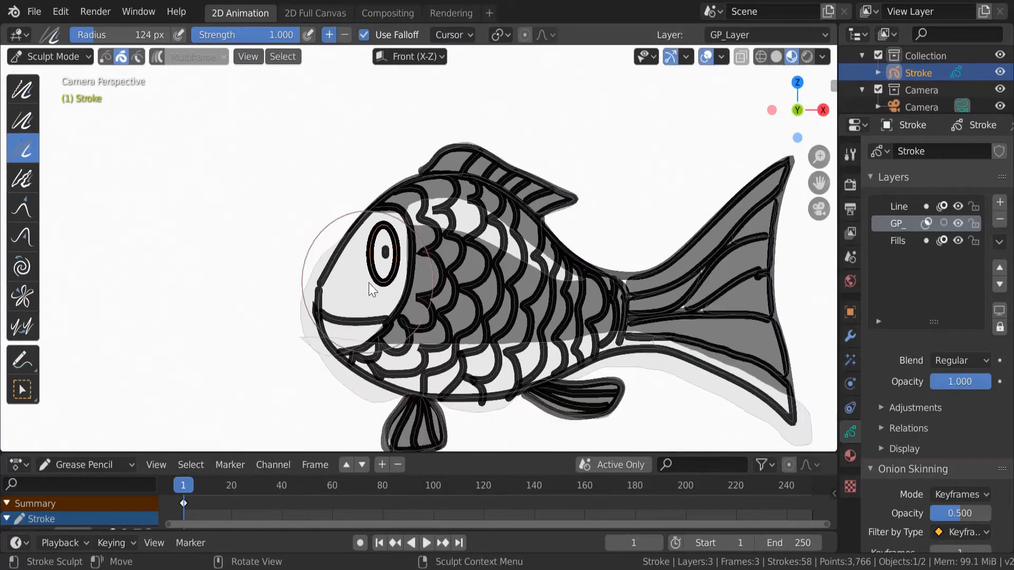
scroll(372, 290, down, 2)
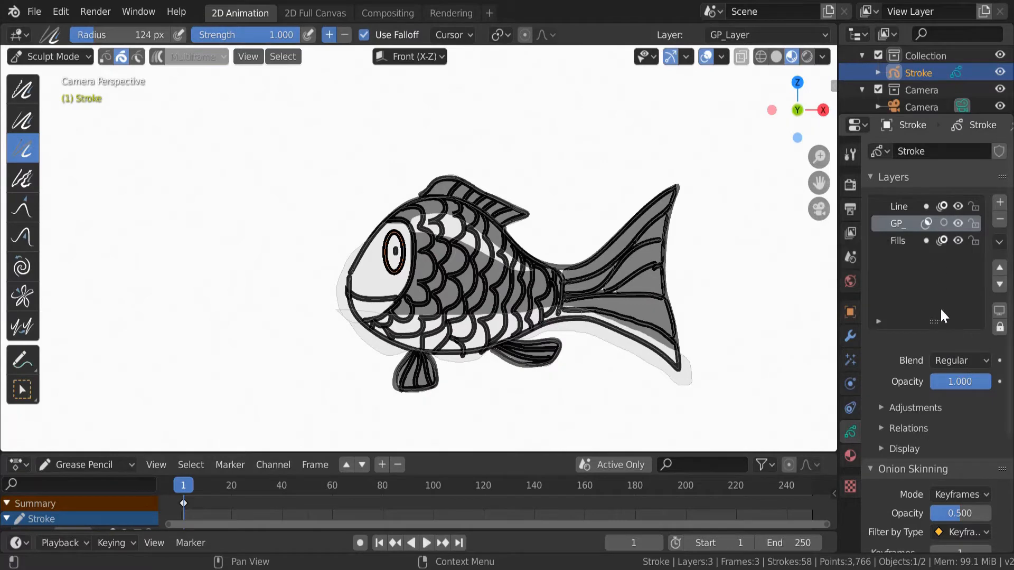
Step: Return to Object Mode, deselect the fish and add a new layer above the Lines layer
click(55, 76)
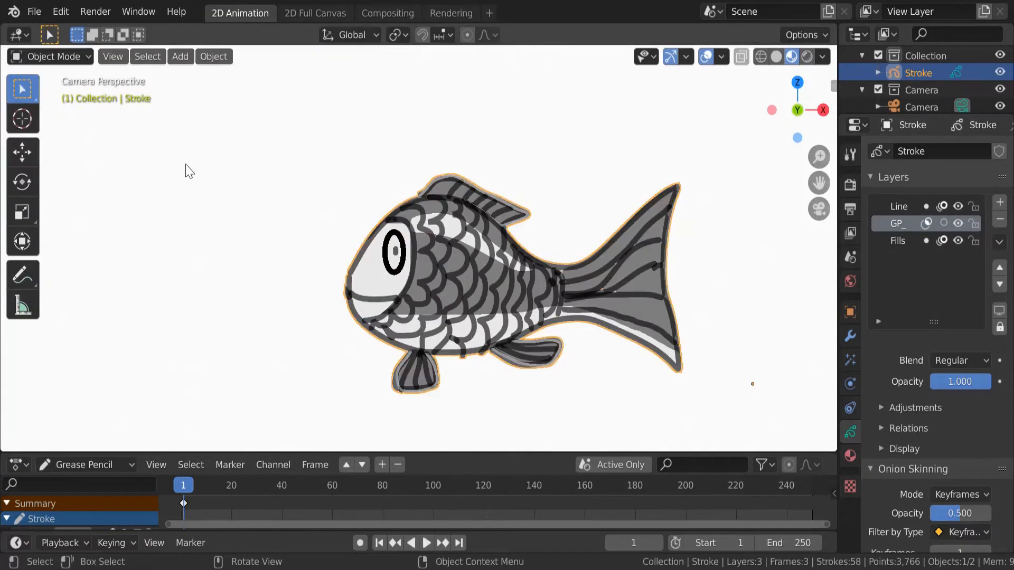
click(243, 233)
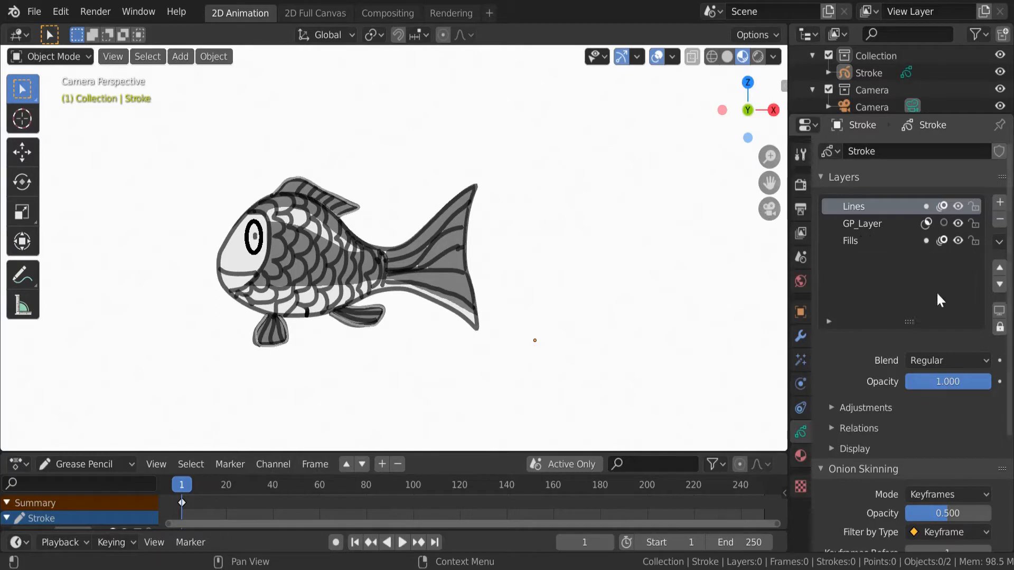
click(999, 204)
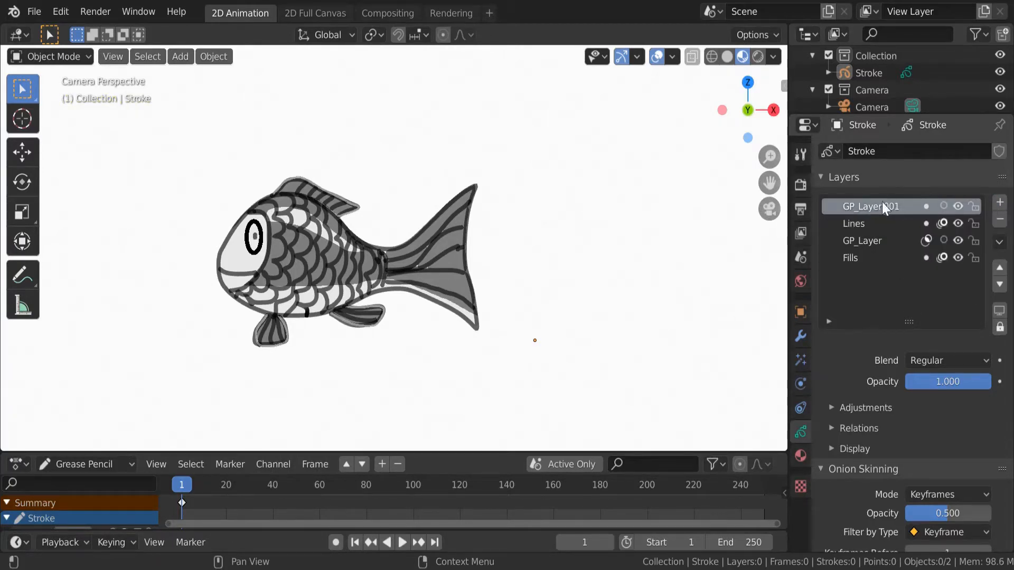
Step: In Draw mode, draw a wide oval around the fish's body with the Circle tool, using Black, 25 px radius and 0.600 strength
click(63, 57)
click(37, 132)
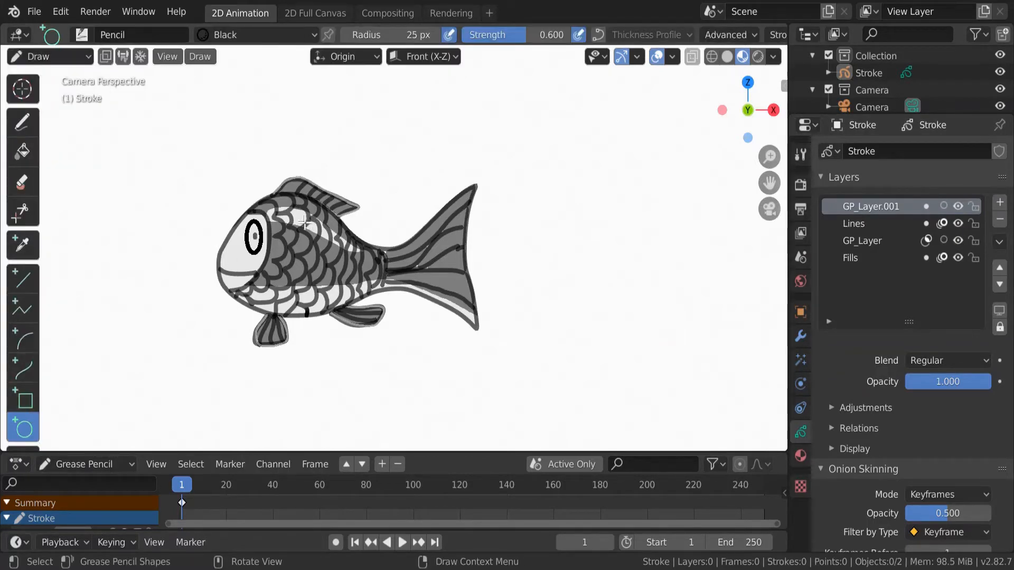
drag(208, 232, 394, 331)
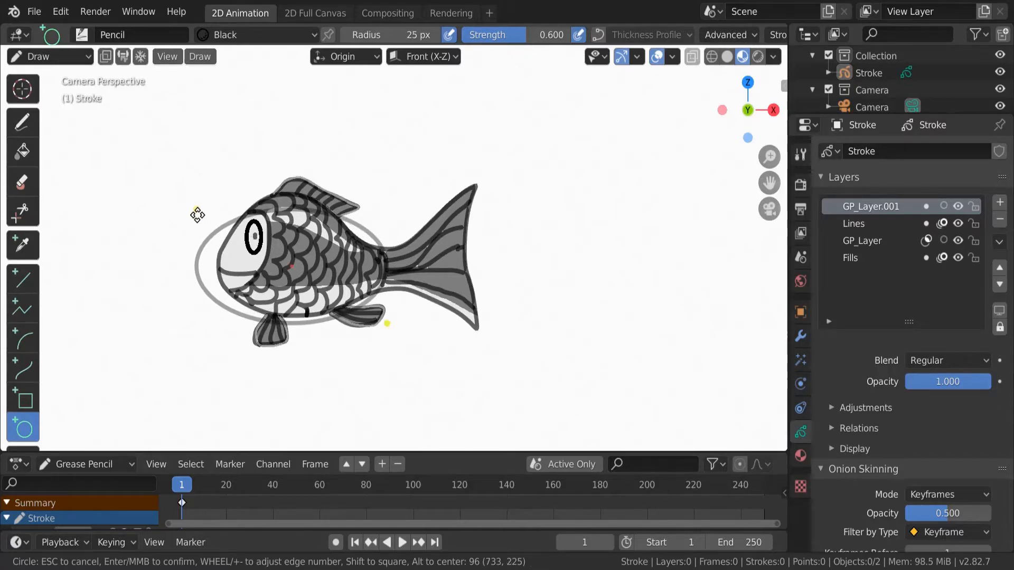
drag(205, 216, 226, 209)
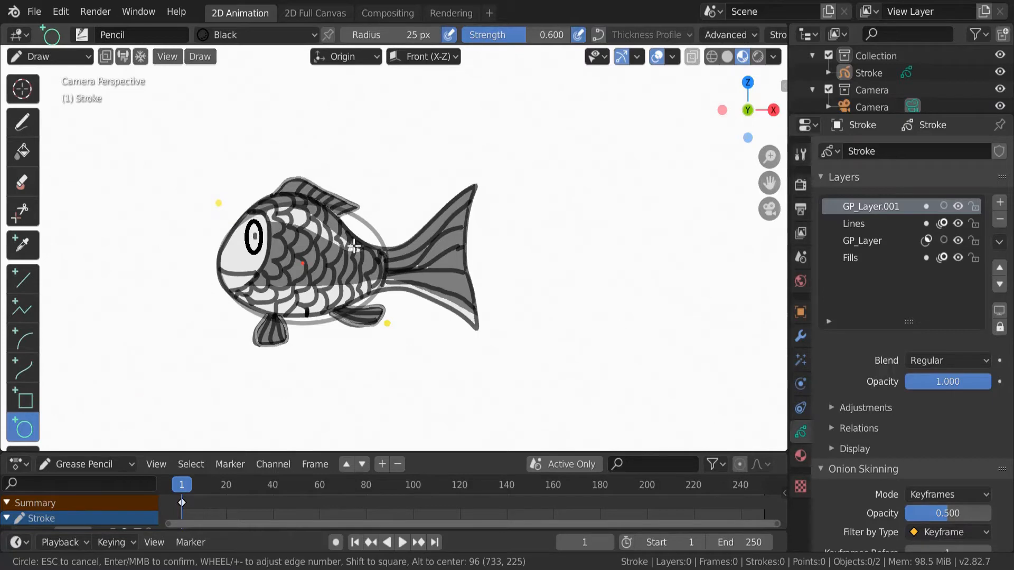
key(Return)
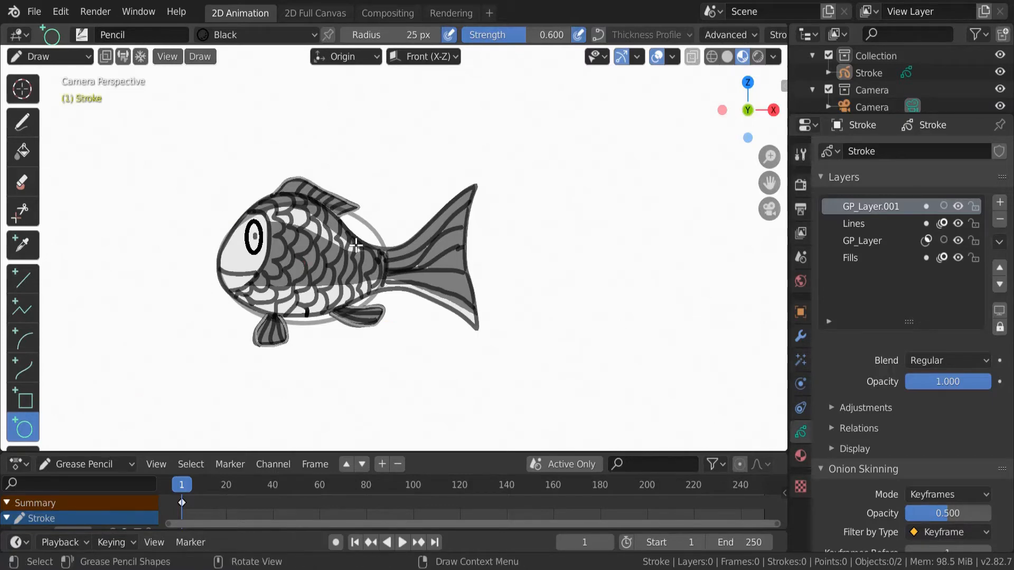
Step: Switch to Sculpt Mode and lock the Lines, GP_Layer and Fills layers, leaving only GP_Layer.001 editable
click(52, 58)
click(52, 119)
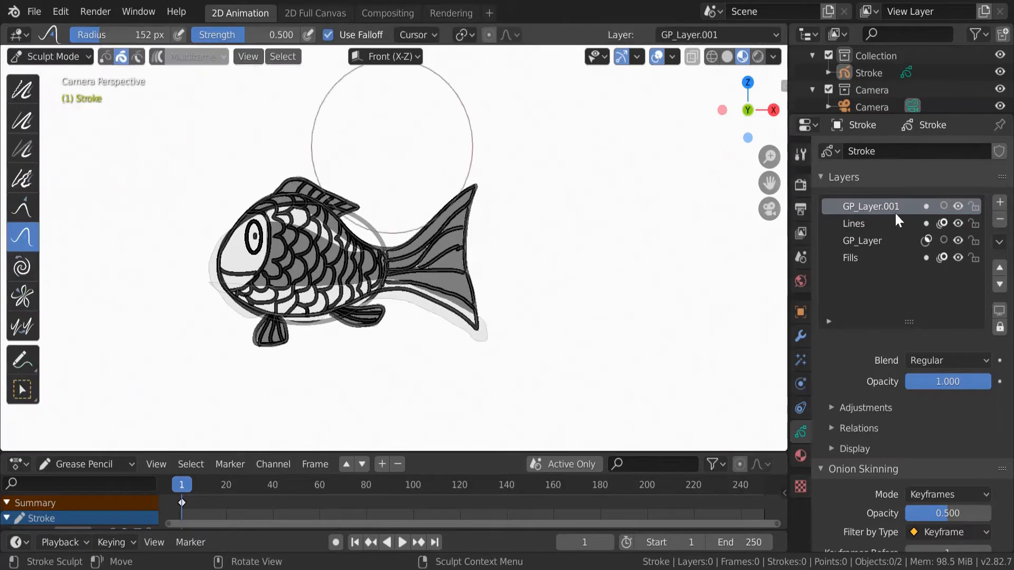
click(973, 224)
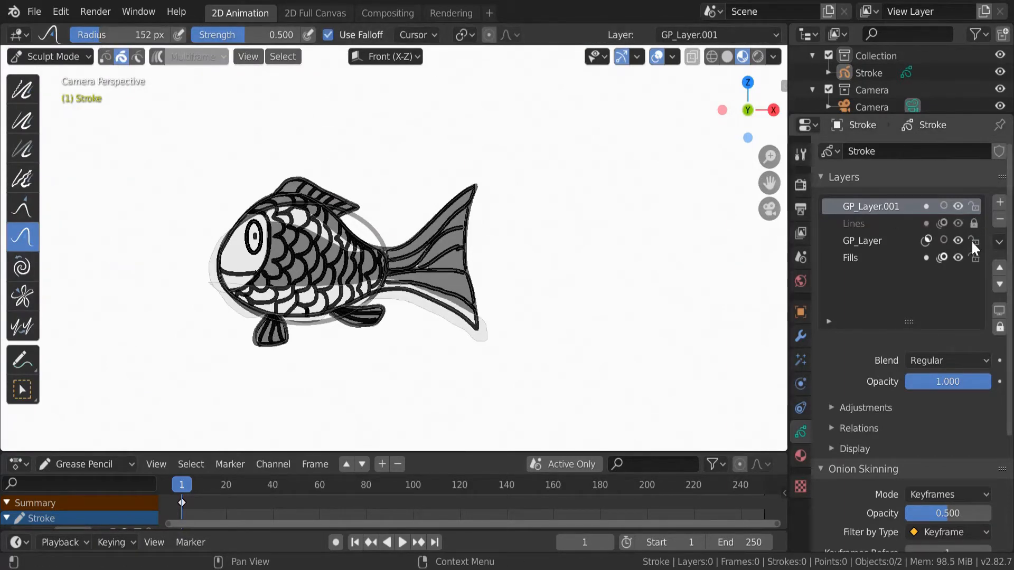
click(974, 241)
click(974, 259)
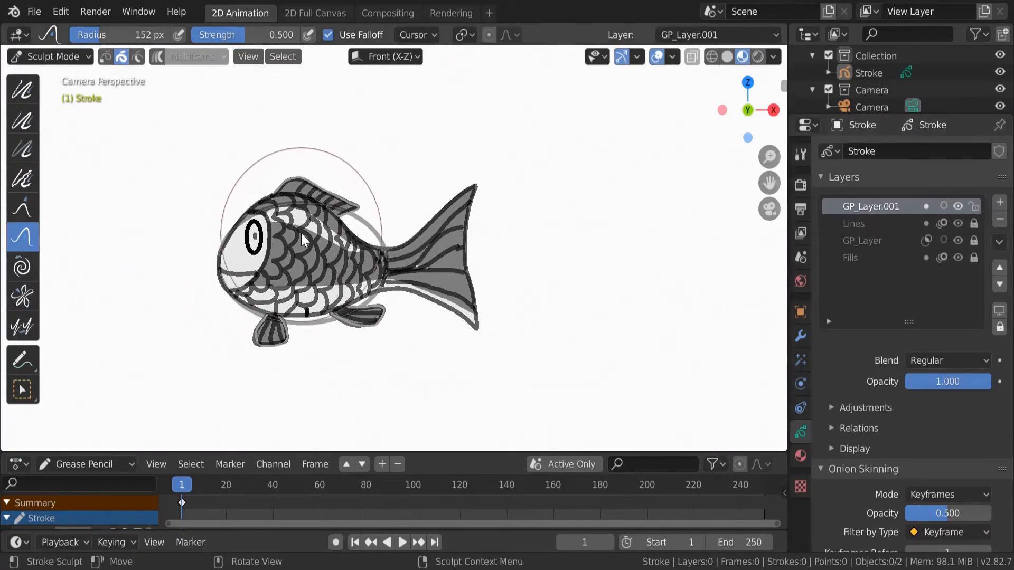
Step: Turn off the stroke selection mask so the Grab brush can act on the unselected body oval
drag(302, 240, 267, 212)
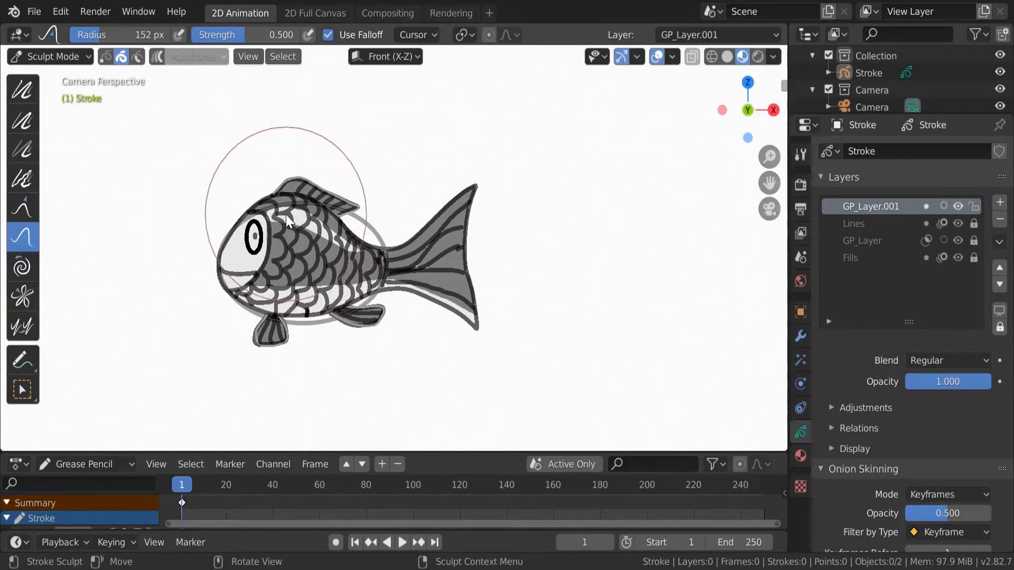
click(124, 57)
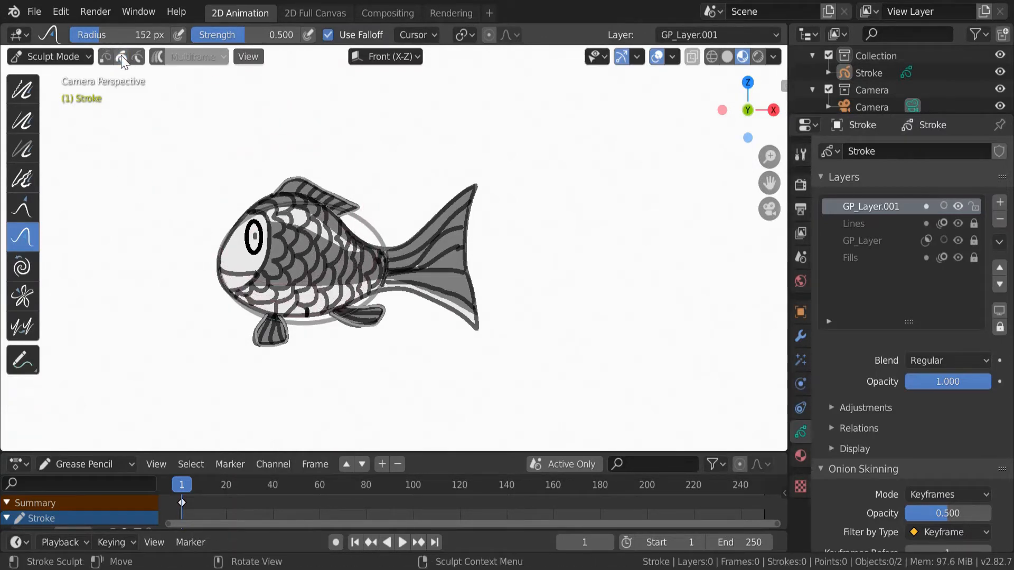
click(124, 57)
click(123, 57)
Step: Reshape the oval with the Grab brush at 152 px radius and 0.500 strength until it follows the fish's body contour all around
mouse_move(285, 218)
mouse_down()
mouse_move(267, 199)
mouse_move(280, 195)
mouse_move(227, 212)
mouse_move(227, 227)
mouse_up()
mouse_move(363, 177)
mouse_down()
mouse_move(353, 226)
mouse_move(369, 240)
mouse_move(353, 215)
mouse_move(306, 210)
mouse_move(305, 227)
mouse_up()
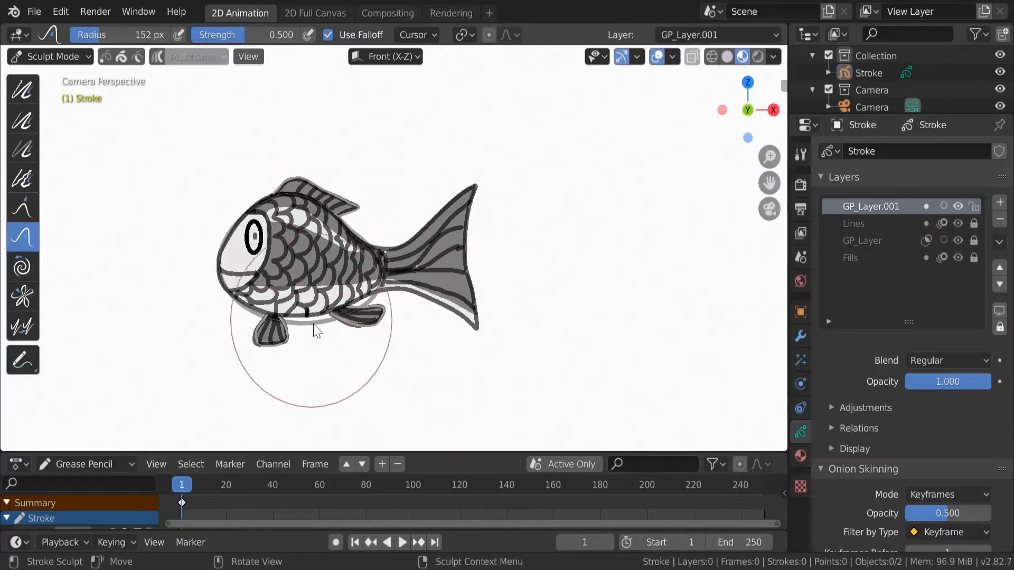
drag(319, 326, 375, 294)
drag(317, 322, 285, 323)
drag(250, 289, 244, 282)
drag(351, 314, 351, 308)
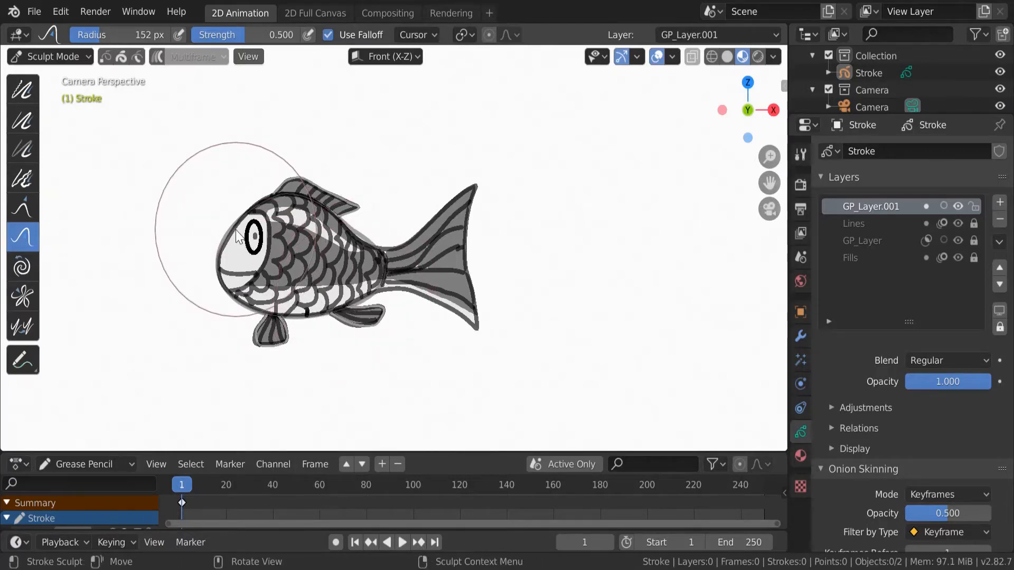
drag(228, 215, 263, 207)
drag(227, 248, 224, 244)
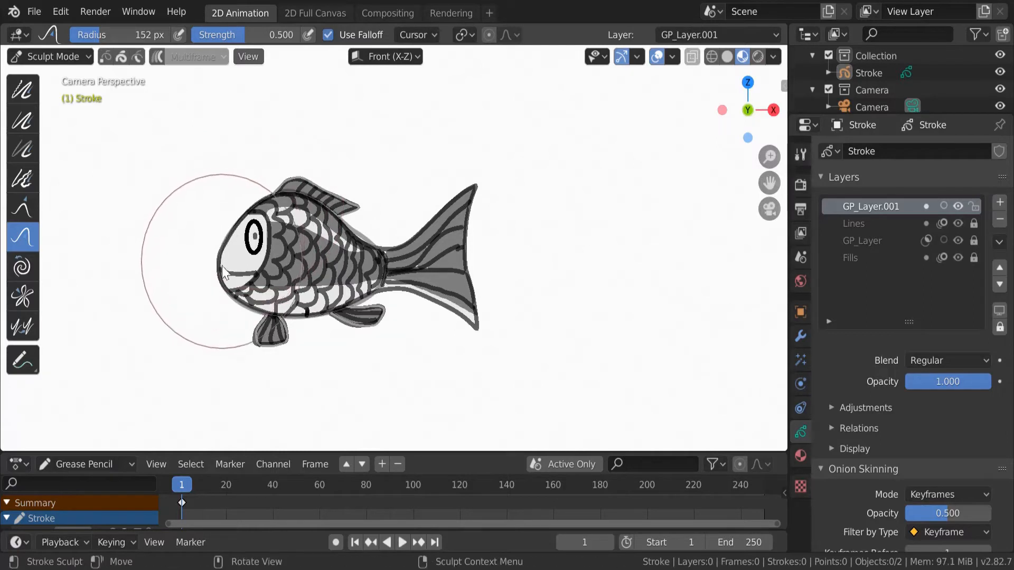
drag(309, 188, 306, 193)
drag(369, 238, 331, 225)
Step: Toggle the visibility of the Lines and GP_Layer layers to check the new outline, leaving only Lines hidden
click(956, 223)
click(957, 238)
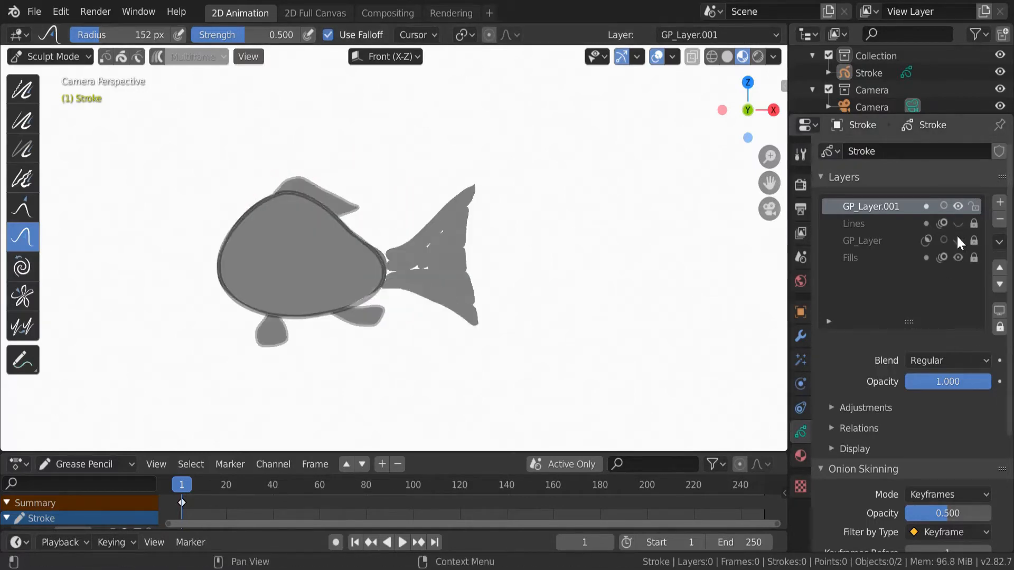
click(956, 240)
click(957, 223)
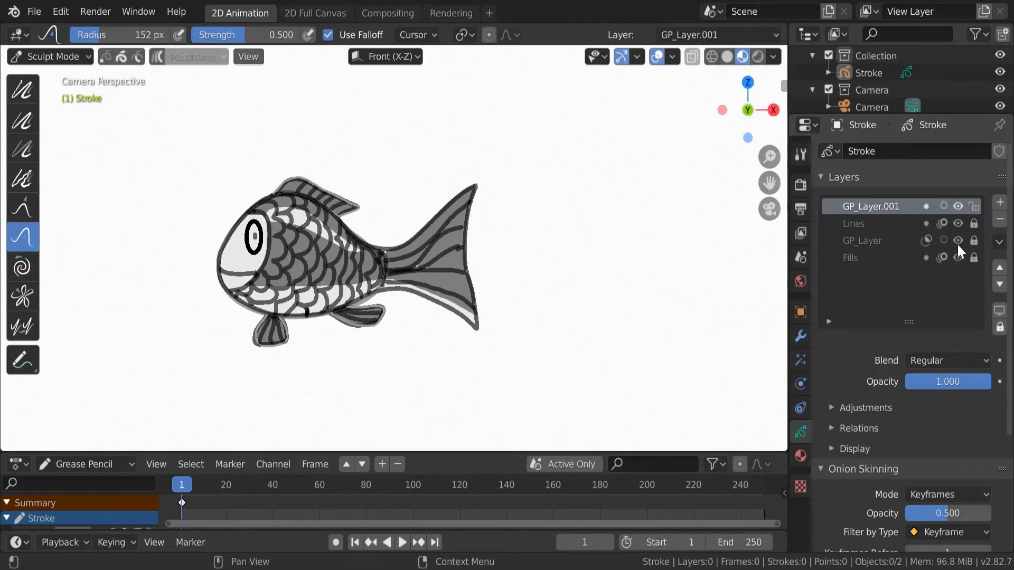
click(956, 241)
click(957, 242)
click(958, 223)
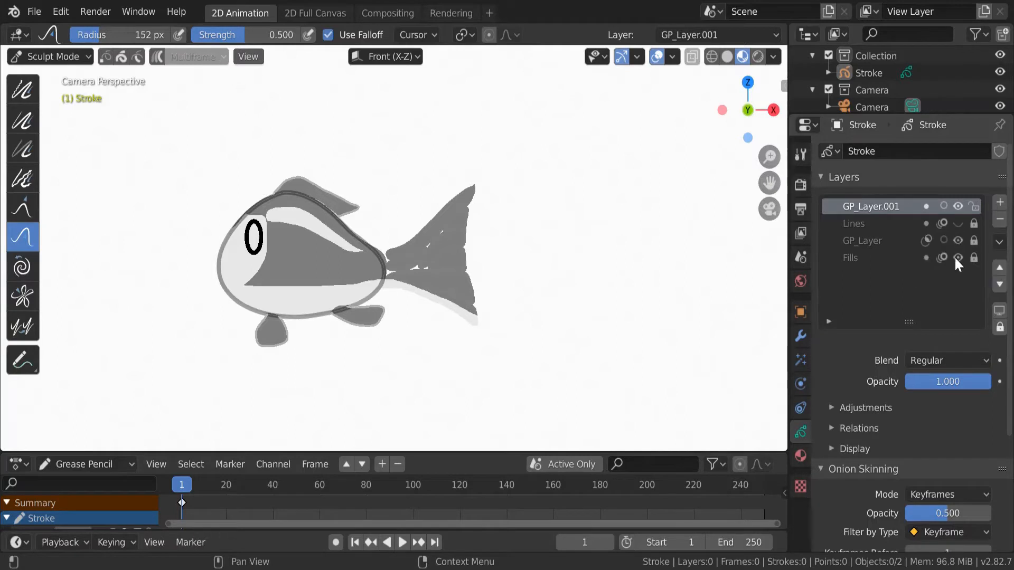
Step: Darken the body outline to solid black with the Strength brush at 52 px radius and 1.000 strength, and show the Lines layer again
click(24, 149)
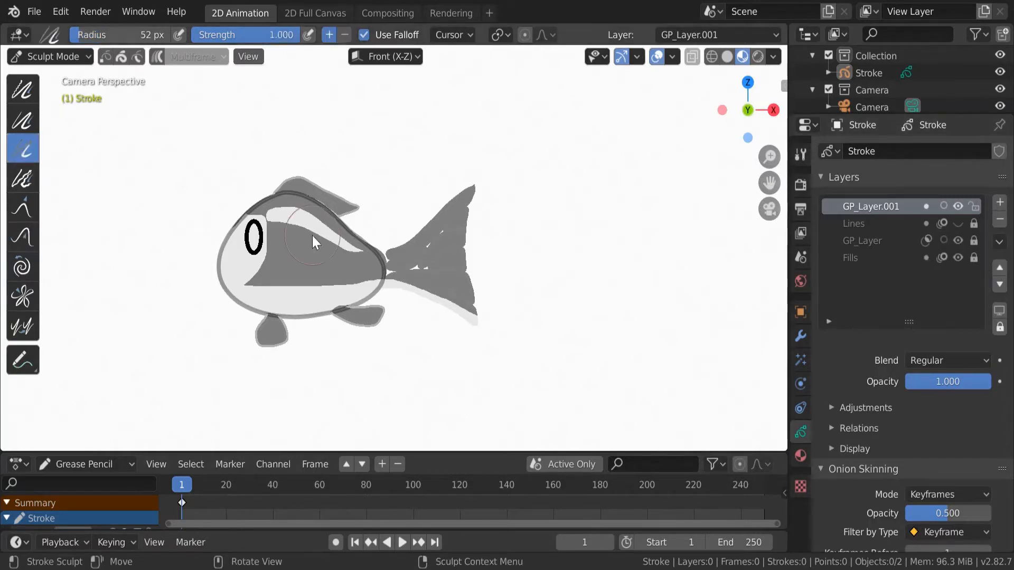
mouse_move(338, 231)
mouse_down()
mouse_move(277, 197)
mouse_move(230, 285)
mouse_move(389, 289)
mouse_move(322, 227)
mouse_up()
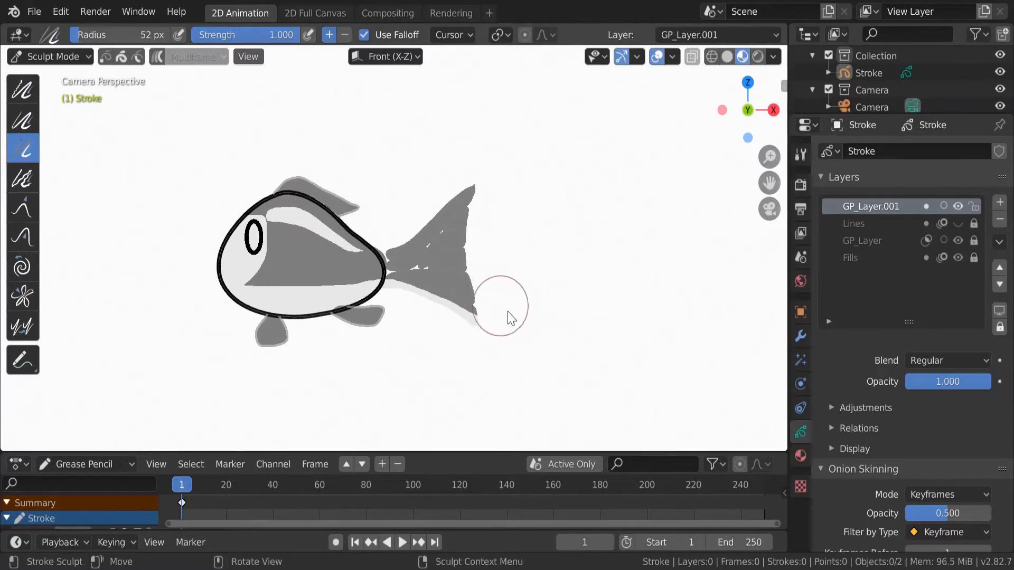
click(958, 223)
click(958, 223)
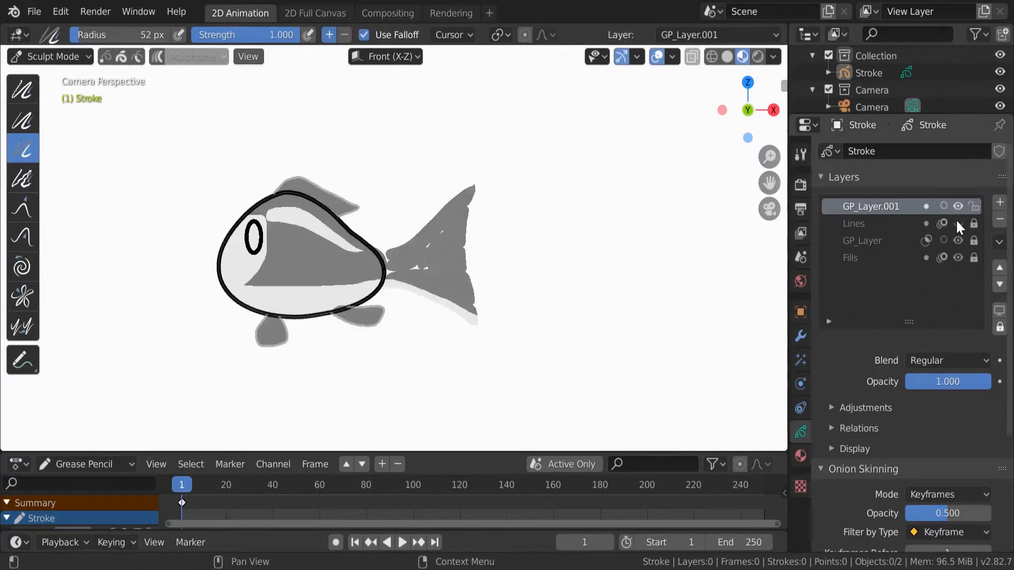
click(957, 222)
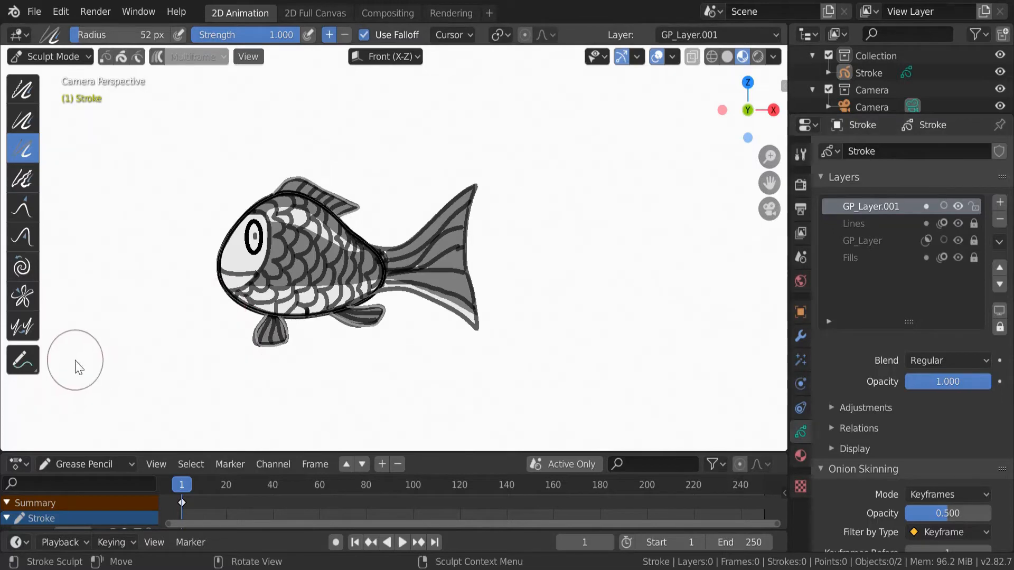
Step: Return to Draw mode and draw the curved edge of the face behind the eye with the Curve tool, using Black at 25 px
click(72, 60)
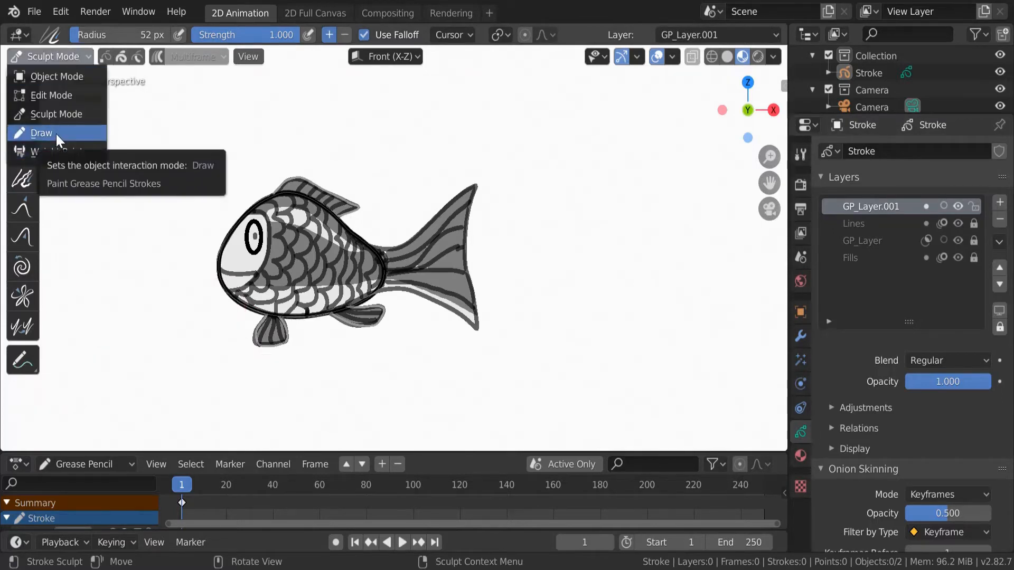
click(56, 132)
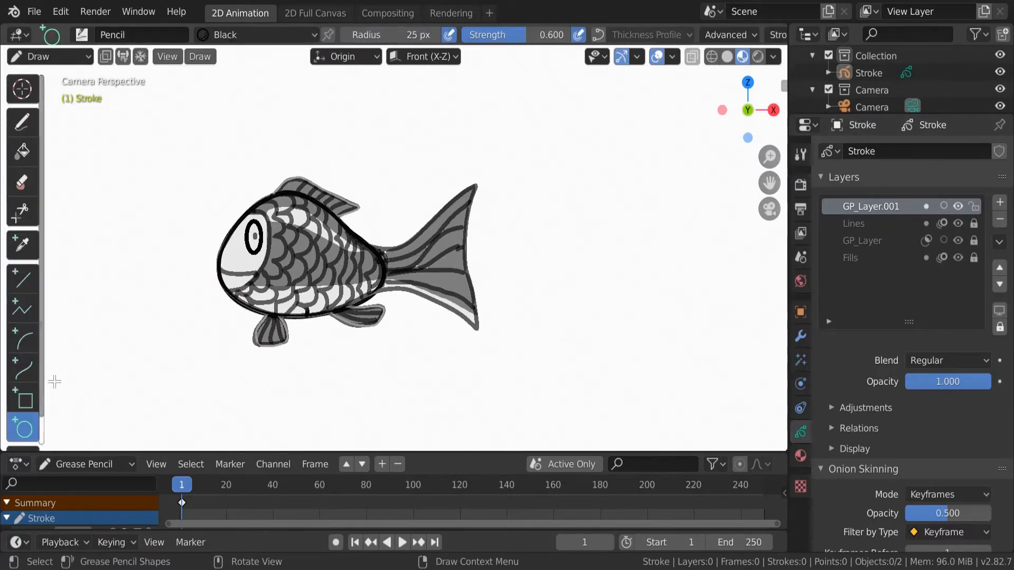
click(24, 370)
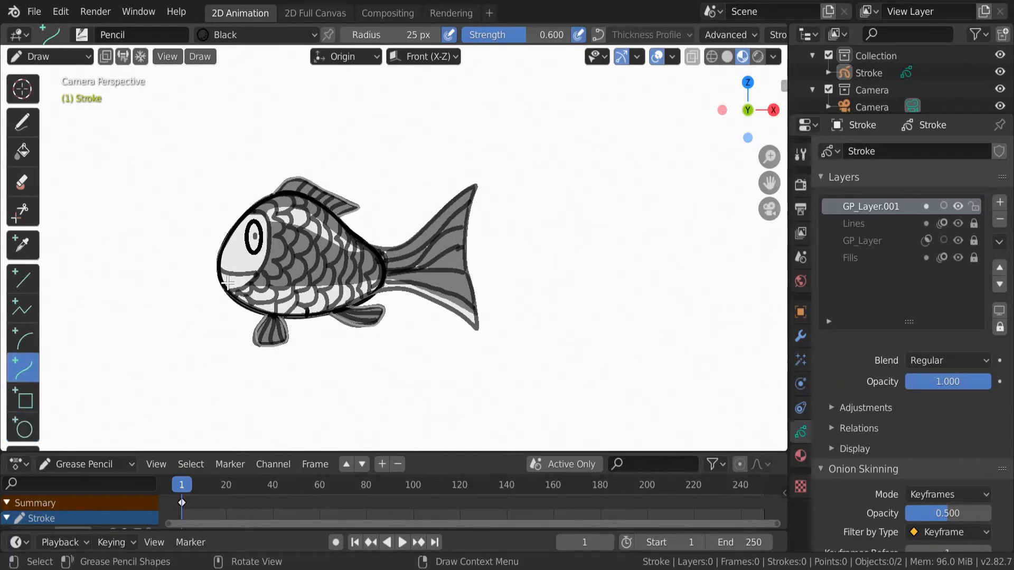
mouse_move(227, 282)
mouse_down()
mouse_move(257, 237)
mouse_move(249, 215)
mouse_up()
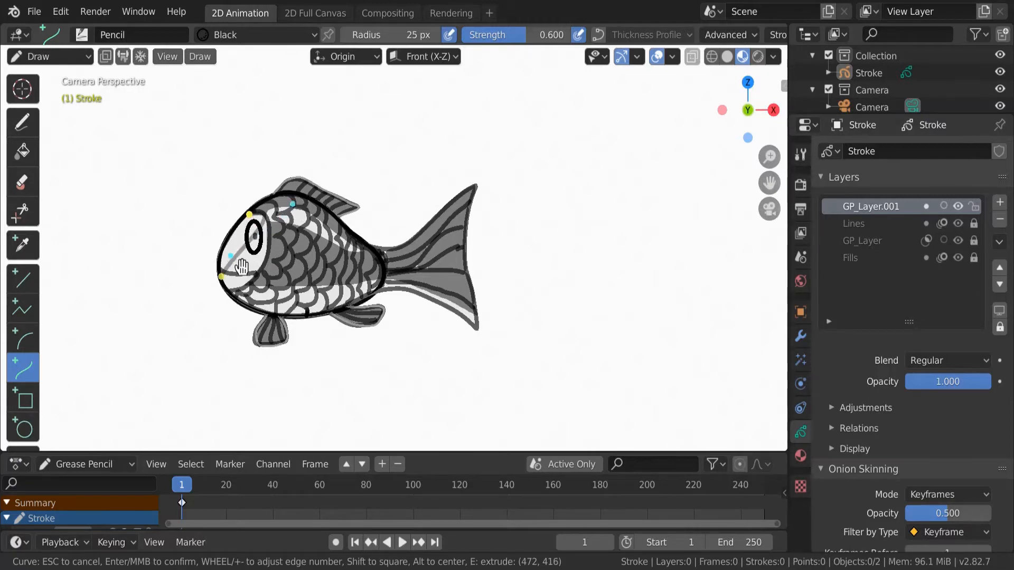
drag(242, 266, 260, 317)
key(Return)
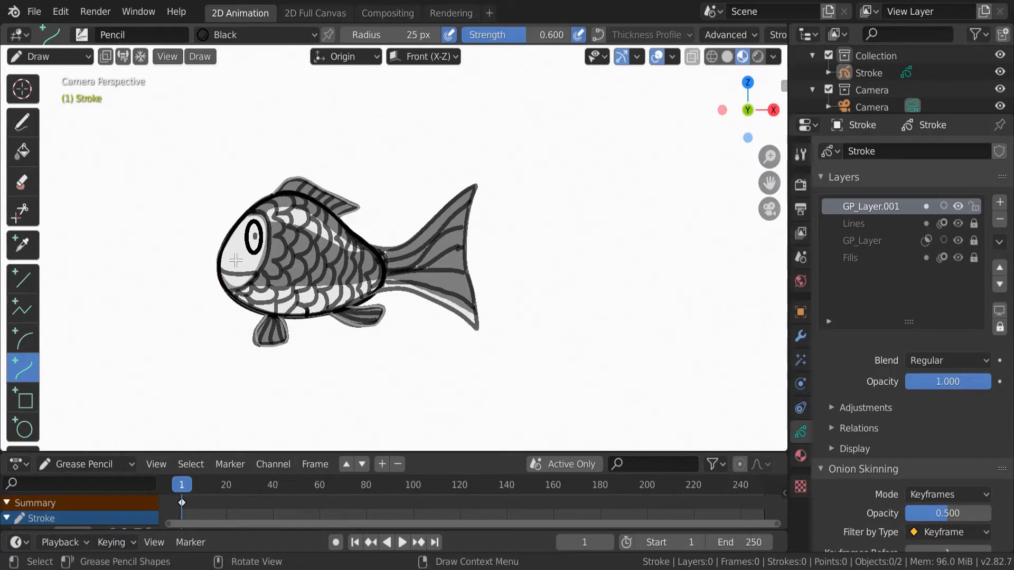
Step: Switch the drawing to Sculpt Mode with the Strength brush, ready to sculpt the new face curve
click(59, 56)
click(53, 113)
scroll(280, 294, up, 5)
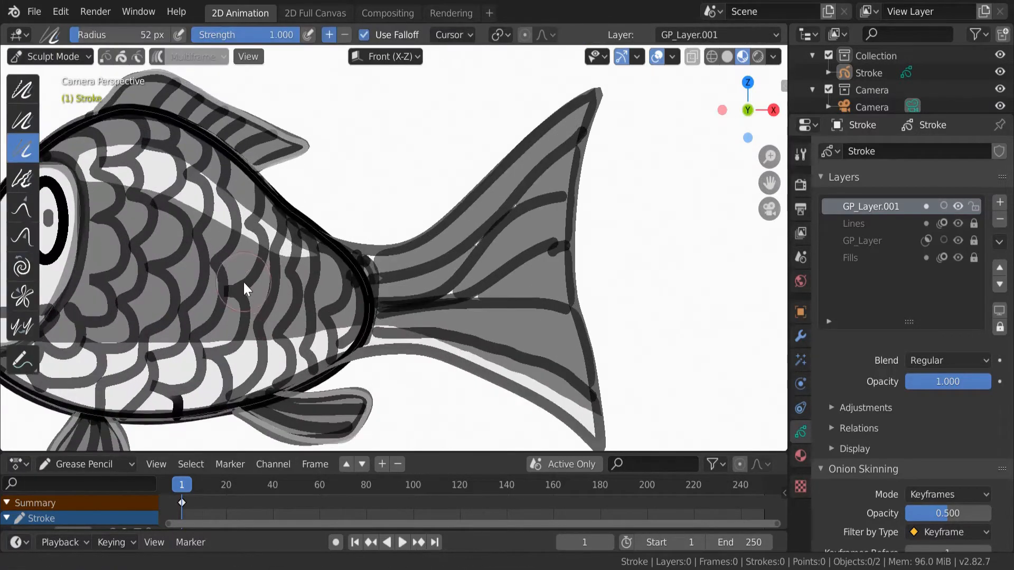
shift+middle_drag(243, 280, 515, 326)
scroll(401, 287, up, 4)
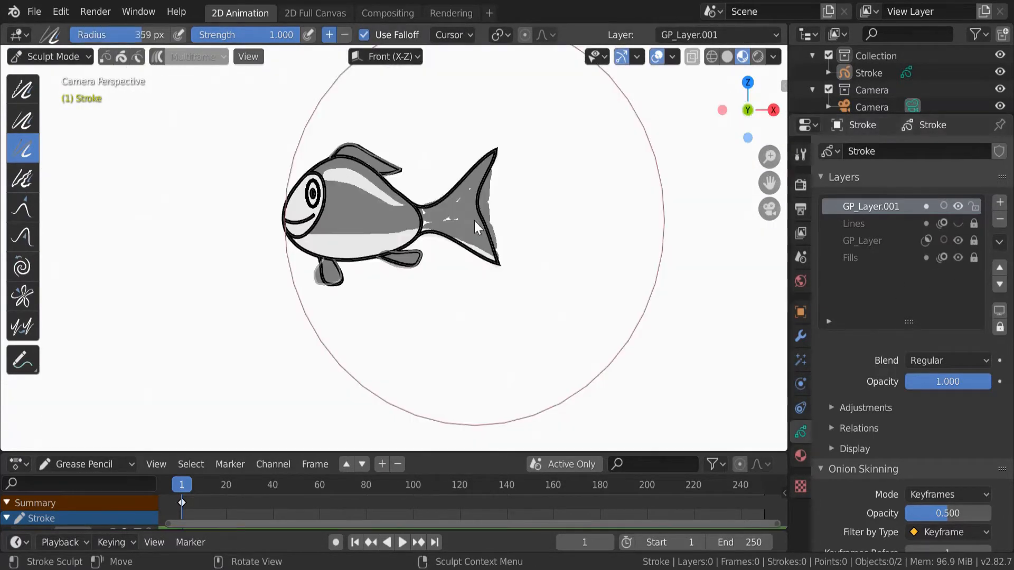
Step: Return to Draw mode and draw a curved ray along the tail fin's upper lobe with the Curve tool, using Blackfill at 25 px
click(50, 57)
click(50, 135)
scroll(547, 206, up, 4)
shift+middle_drag(547, 206, 373, 328)
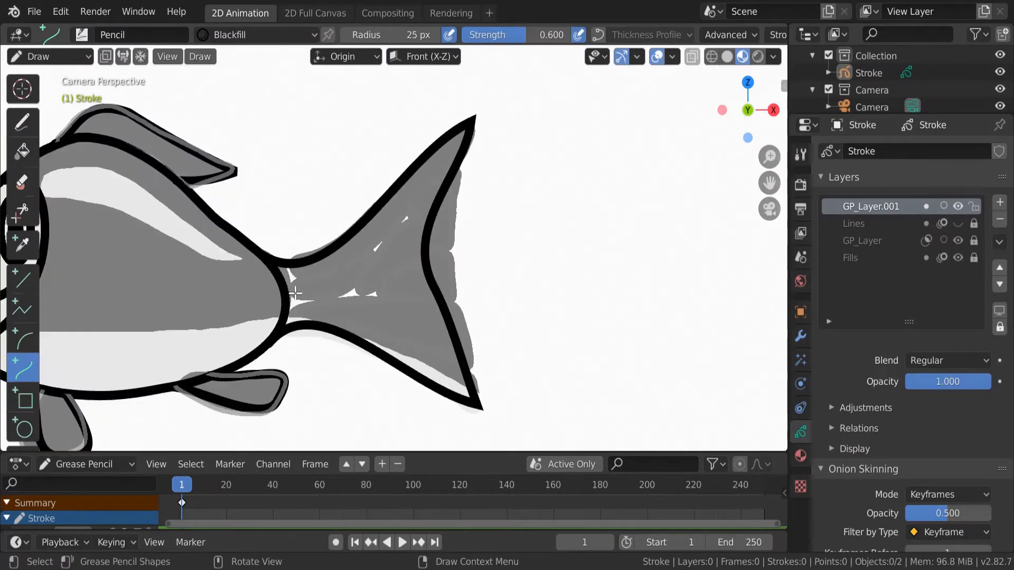
drag(288, 286, 451, 171)
drag(381, 272, 359, 301)
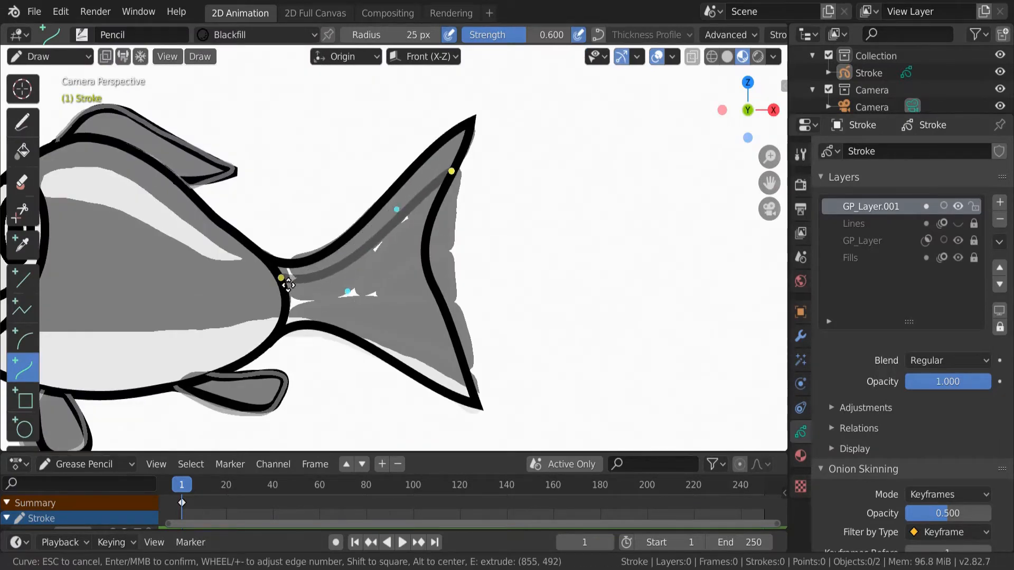
Step: Draw a curved ray from the tail's base along its lower lobe to the rear edge
drag(289, 315, 470, 385)
mouse_move(347, 343)
mouse_down()
mouse_move(323, 316)
mouse_move(340, 306)
mouse_up()
drag(407, 353, 391, 341)
key(Return)
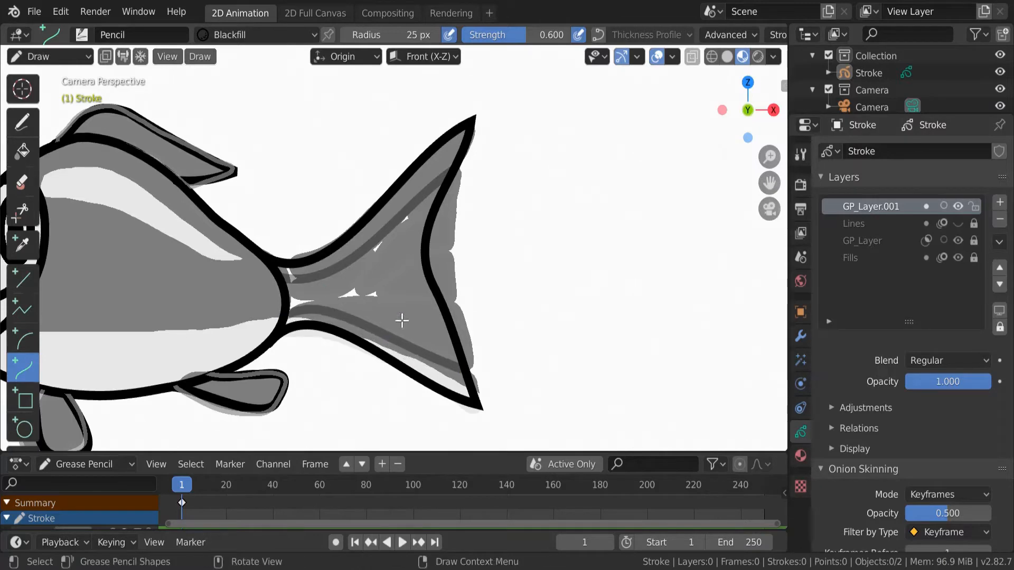
Step: Draw a curved ray from the middle of the tail's base up to the inward bend of its rear edge
drag(287, 298, 426, 261)
drag(333, 285, 384, 282)
drag(426, 262, 426, 240)
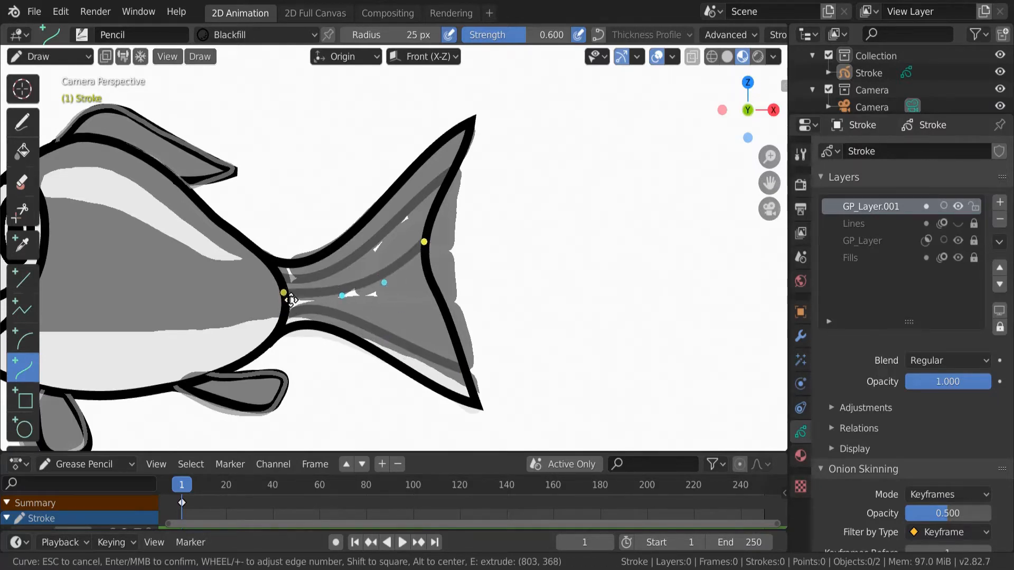
drag(384, 282, 382, 245)
key(Return)
Step: Add two more curved rays between the middle and lower rays of the tail fin
mouse_move(343, 297)
mouse_down()
mouse_move(447, 323)
mouse_move(425, 344)
mouse_up()
mouse_move(348, 319)
mouse_down()
mouse_move(324, 300)
mouse_move(424, 275)
mouse_up()
key(Return)
drag(332, 291, 337, 302)
mouse_move(378, 283)
mouse_down()
mouse_move(403, 292)
mouse_move(434, 283)
mouse_up()
key(Return)
scroll(425, 285, down, 4)
shift+middle_drag(220, 339, 341, 357)
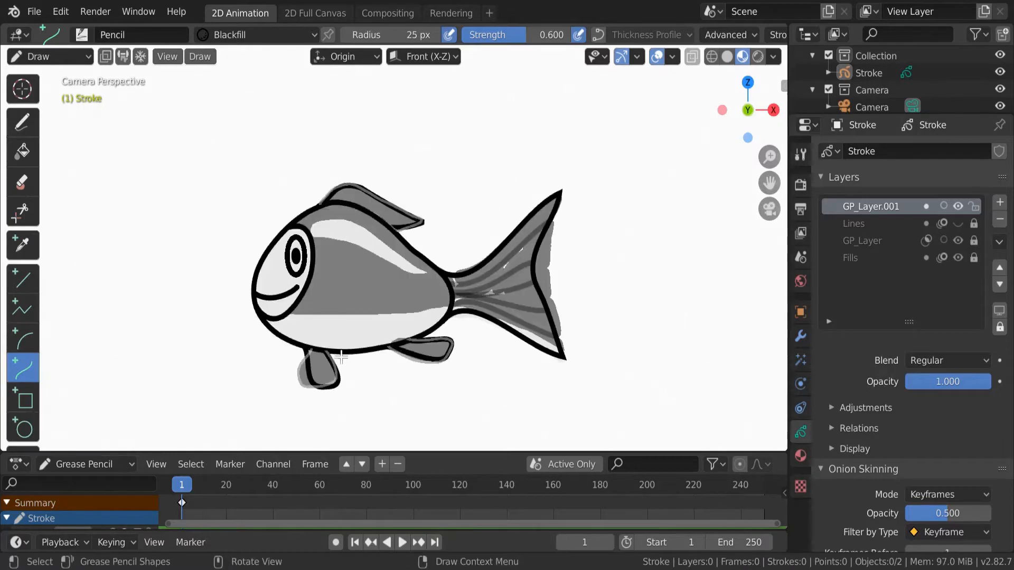
Step: Draw a short scale arc behind the upper edge of the face with the Arc tool, using Blackfill at 25 px radius
scroll(317, 254, up, 3)
click(23, 338)
mouse_move(223, 203)
mouse_down()
mouse_move(267, 221)
mouse_move(252, 229)
mouse_up()
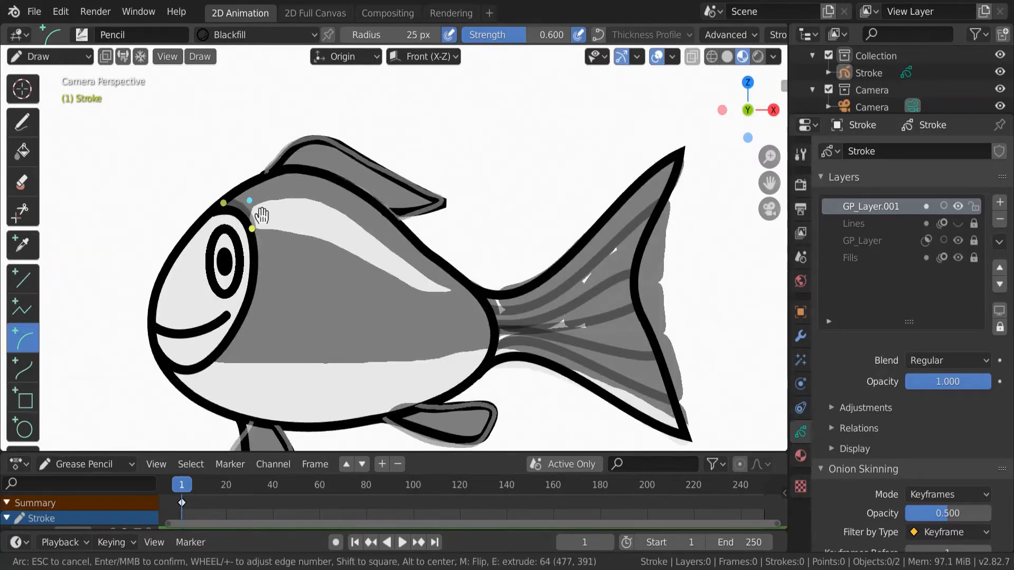
key(Return)
Step: In Edit Mode, duplicate the scale arc, place the copy directly below the original and rotate it to follow the face edge
key(Tab)
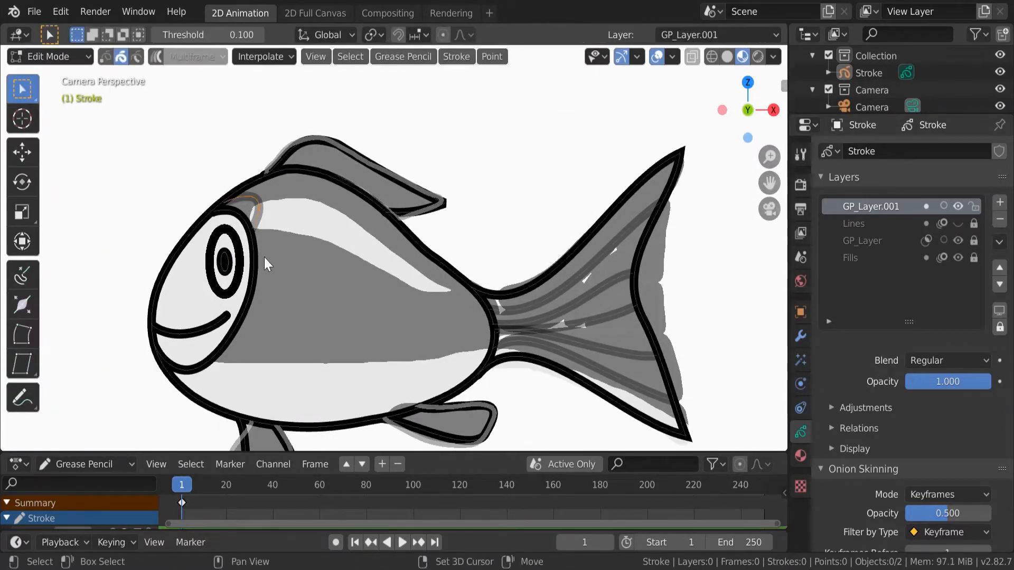
key(g)
click(297, 300)
key(r)
click(265, 328)
key(g)
key(r)
click(320, 344)
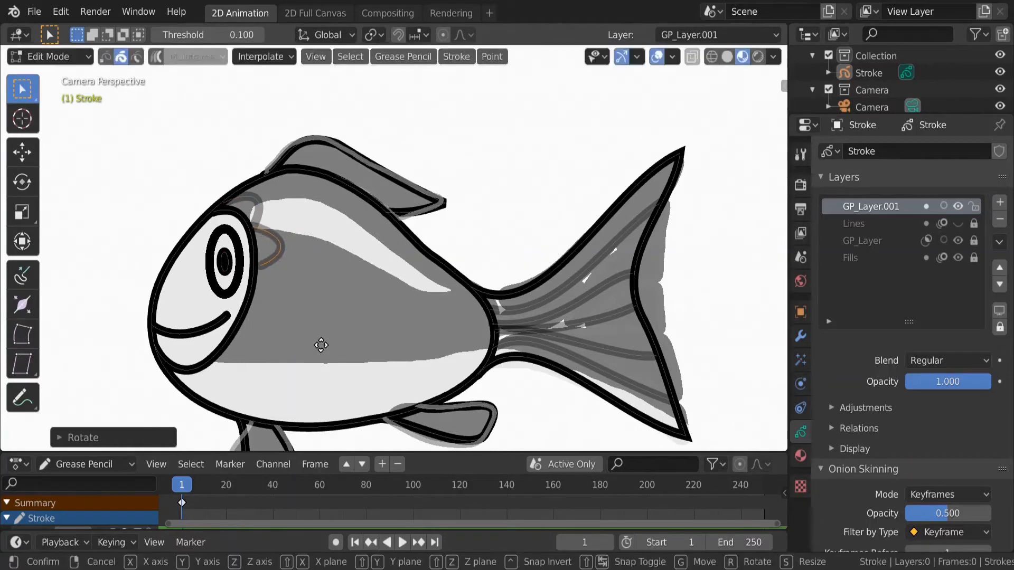
key(g)
click(313, 349)
key(r)
click(317, 347)
Step: Duplicate the scale arc again, place the copy below the second one and rotate it to fit the face edge
key(shift+d)
click(323, 399)
key(r)
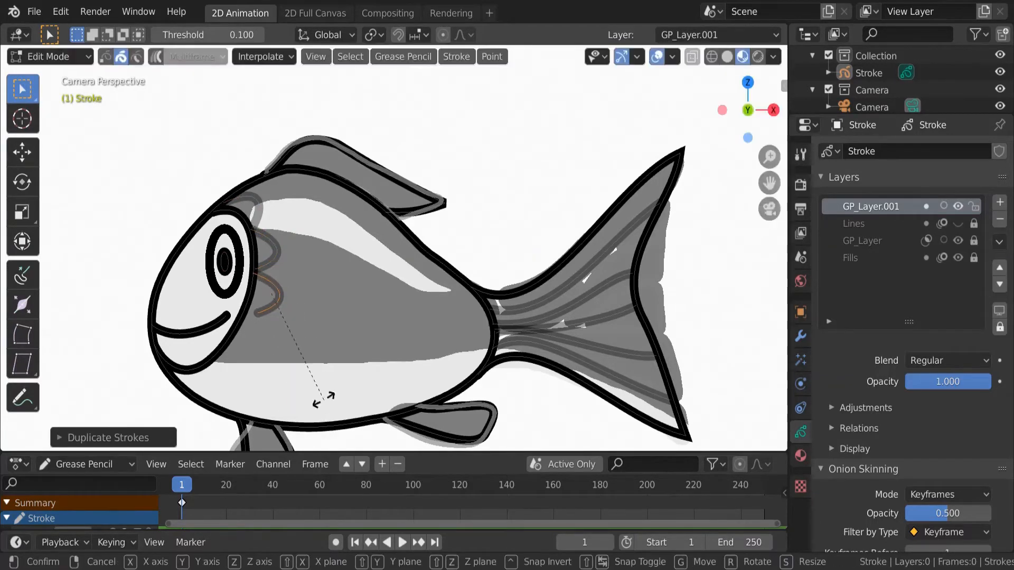
click(304, 415)
key(g)
click(287, 403)
key(r)
click(310, 396)
key(g)
click(306, 389)
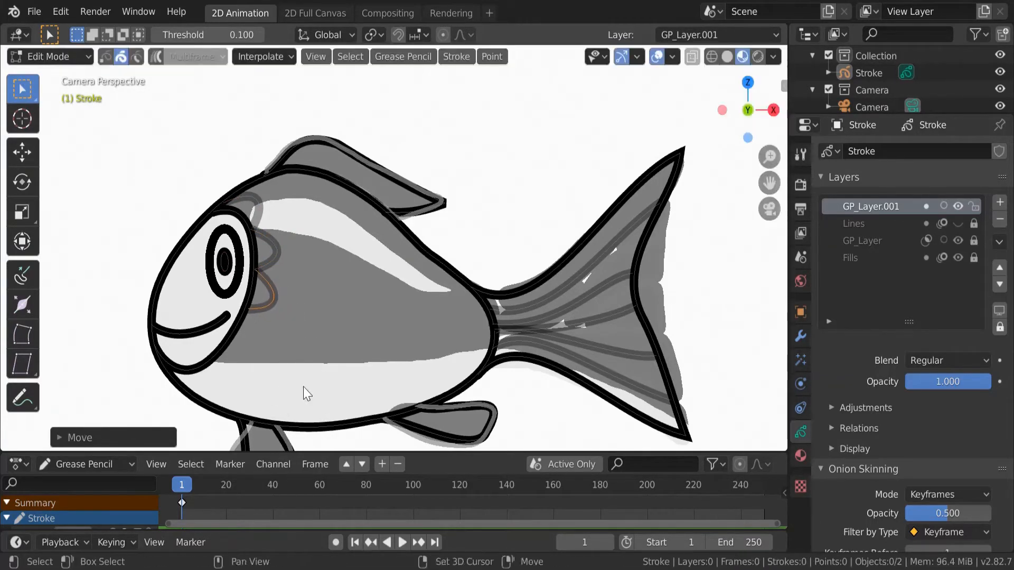
Step: Duplicate the third scale arc and fit the rotated copy directly below it, where the face edge curves inward
key(shift+d)
key(r)
click(287, 439)
key(g)
click(283, 441)
Step: Add two more rotated copies of the scale arc along the lower face edge, down to the chin
key(shift+d)
click(285, 67)
key(r)
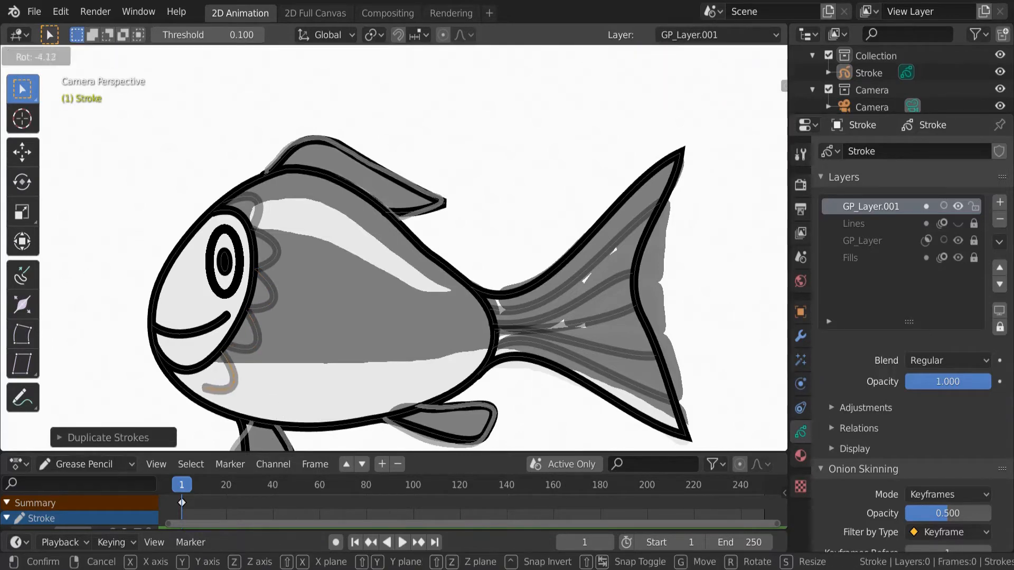
click(446, 478)
key(g)
click(281, 378)
key(shift+d)
click(220, 422)
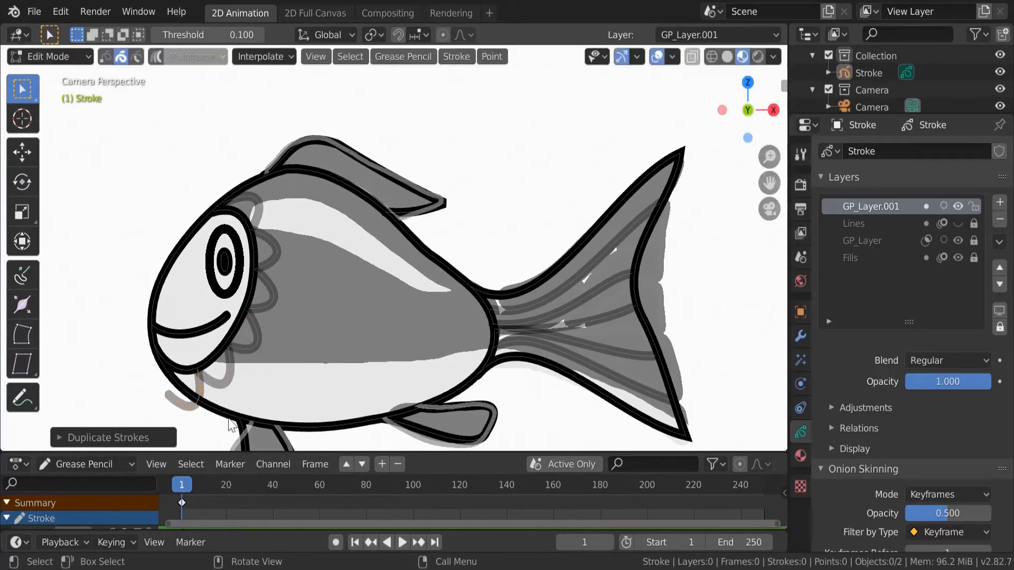
key(r)
click(237, 430)
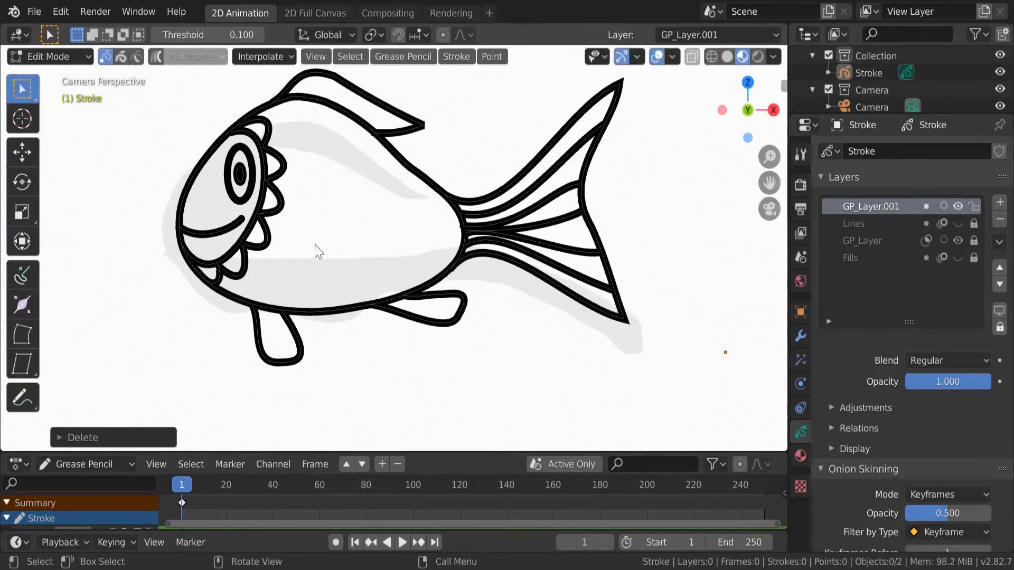
Step: Return to Draw Mode and start a second scale row behind the first with connected arcs at its upper end
key(Tab)
drag(269, 108, 285, 159)
key(Return)
drag(287, 123, 315, 125)
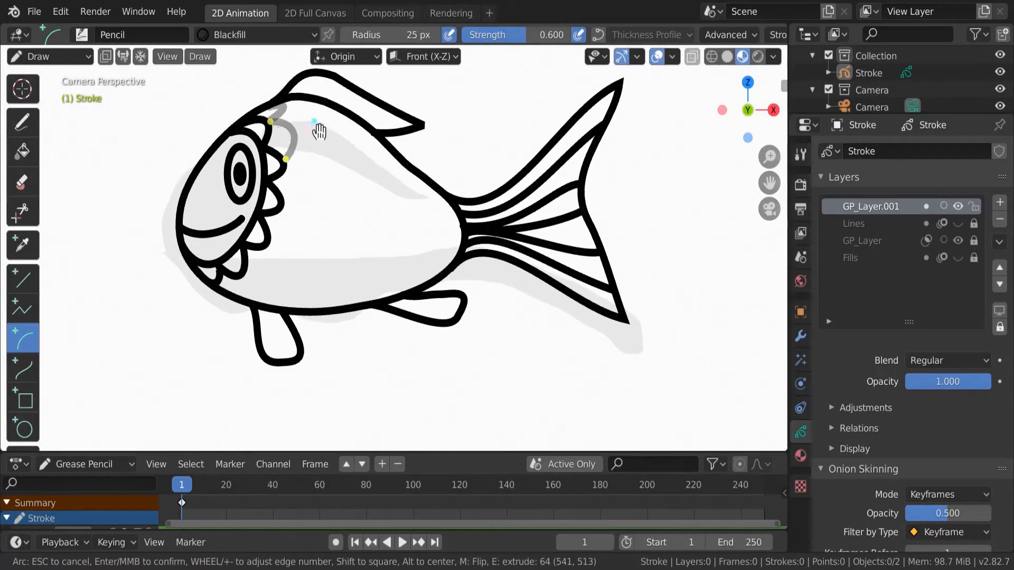
key(e)
click(285, 201)
drag(292, 199, 332, 190)
Step: Extend the second scale row with connected arcs from mid-body down to the belly outline
key(e)
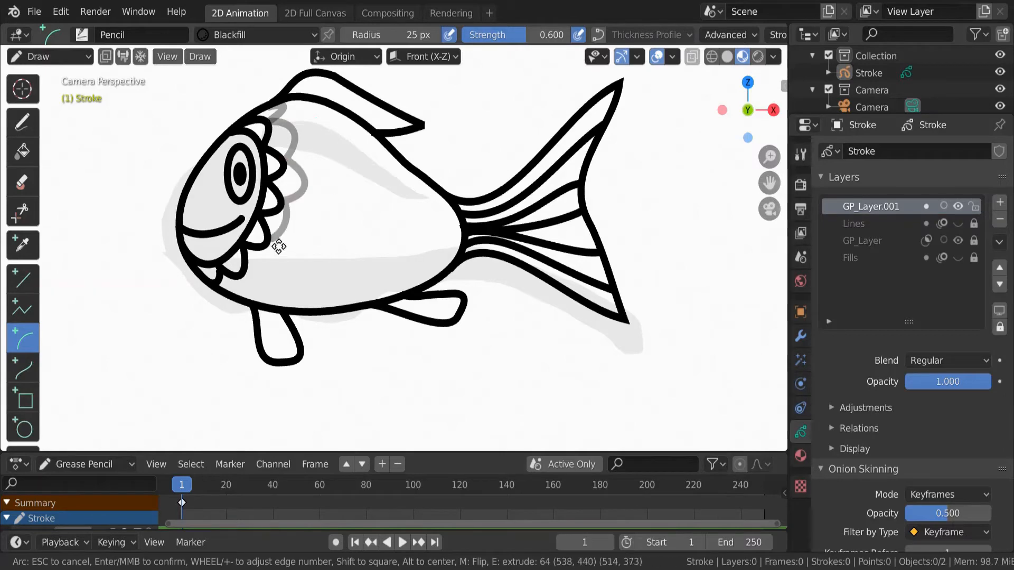
click(271, 237)
drag(281, 237, 317, 244)
key(e)
click(246, 273)
drag(270, 273, 238, 296)
key(e)
click(218, 287)
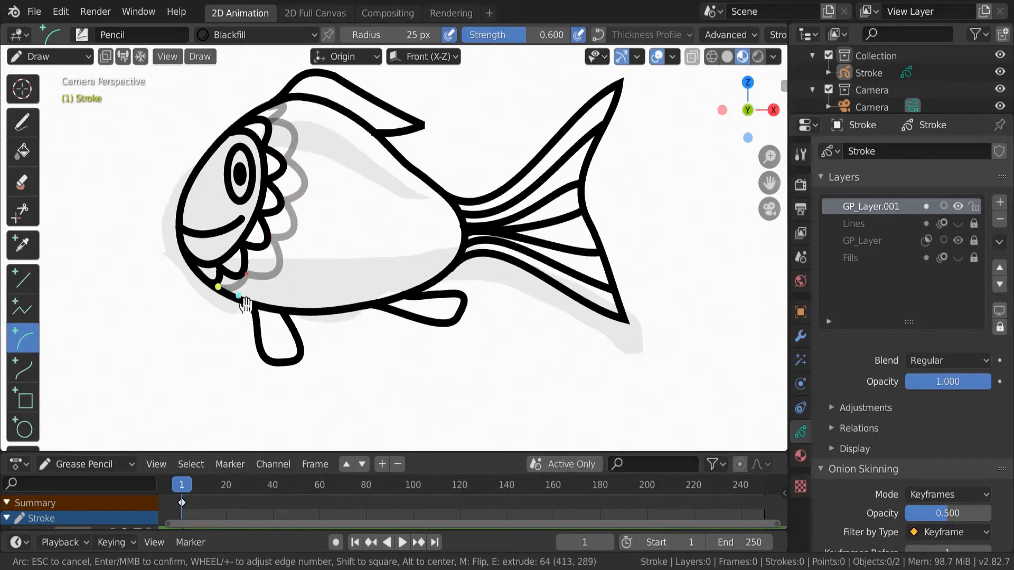
key(Return)
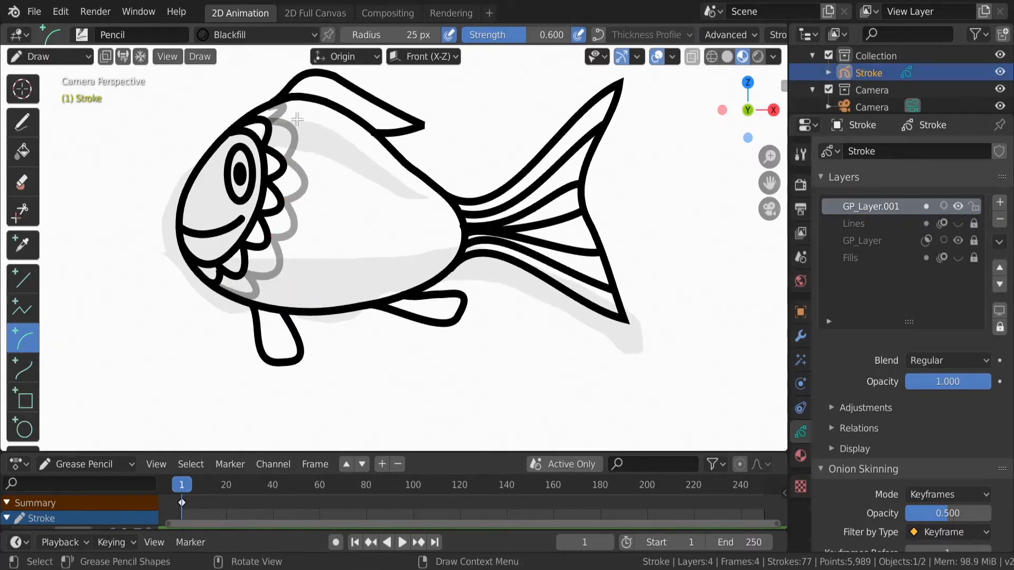
Step: Start the third scale row with three connected arcs running down from the back outline
drag(286, 105, 298, 137)
drag(295, 135, 344, 101)
key(e)
click(309, 184)
drag(306, 184, 365, 149)
key(e)
click(295, 230)
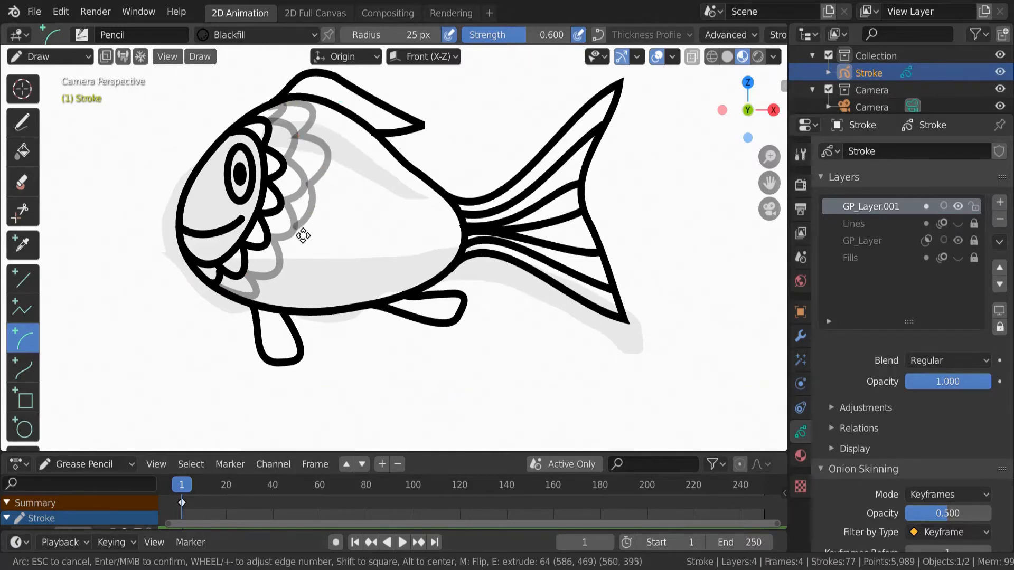
drag(301, 207, 353, 235)
Step: Finish the third scale row with two more connected arcs reaching the belly outline
key(e)
click(279, 271)
drag(287, 251, 359, 289)
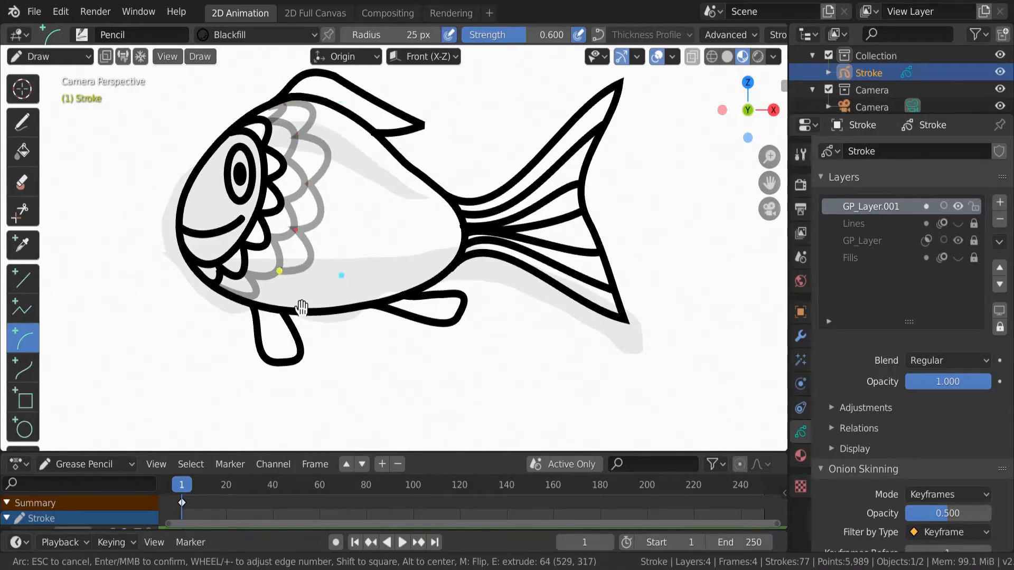
key(e)
click(257, 302)
drag(271, 290, 339, 318)
key(Return)
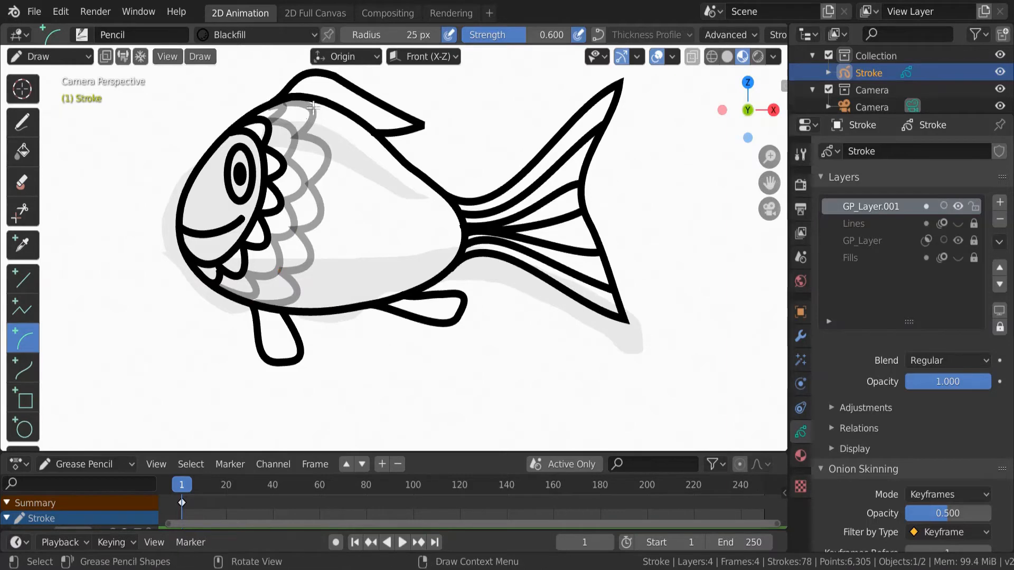
Step: Start the fourth scale row with two connected arcs below the front of the dorsal fin
mouse_move(316, 110)
mouse_down()
mouse_move(337, 108)
mouse_move(340, 170)
mouse_move(329, 152)
mouse_up()
key(Return)
drag(342, 125, 387, 136)
key(e)
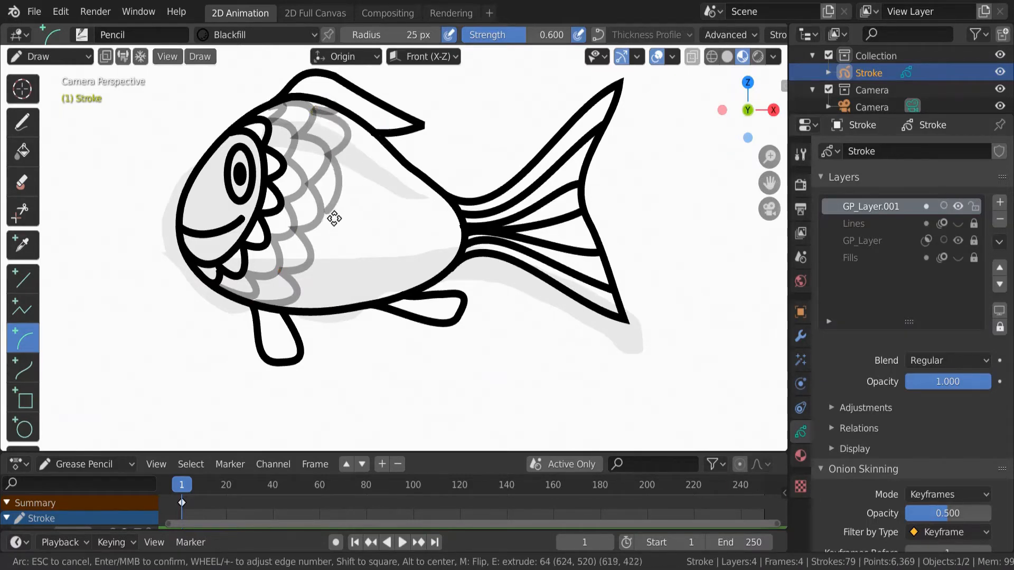
click(325, 212)
drag(348, 194, 390, 199)
Step: Continue the fourth scale row with three connected arcs down to the belly outline
key(e)
click(313, 264)
drag(342, 255, 378, 261)
key(e)
click(299, 295)
drag(323, 296, 368, 315)
key(e)
click(292, 312)
drag(307, 318, 354, 321)
key(Return)
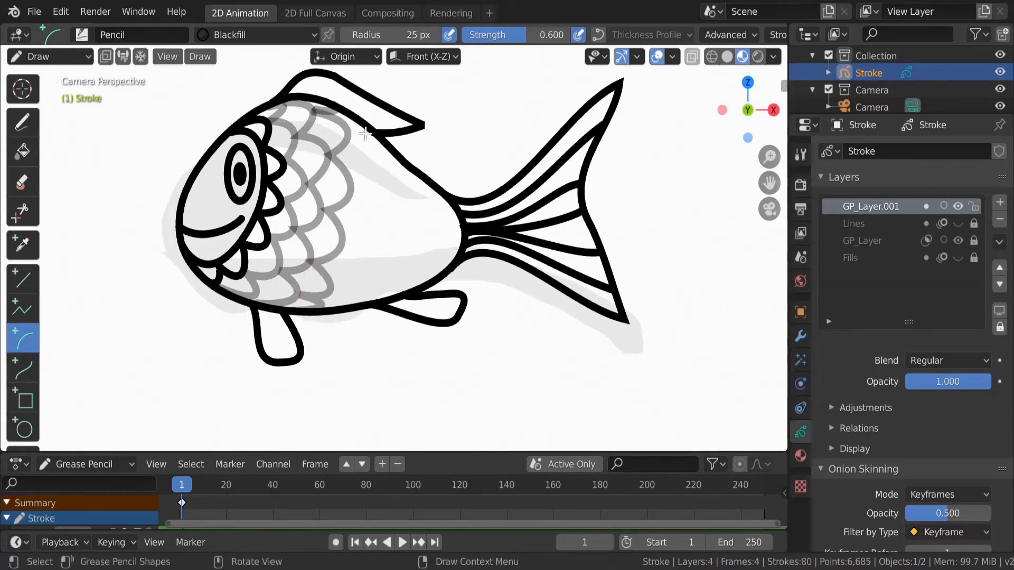
Step: Draw the fifth scale row as a chain of connected arcs from below the dorsal fin to the belly outline
mouse_move(348, 133)
mouse_down()
mouse_move(368, 129)
mouse_move(351, 191)
mouse_up()
key(Return)
drag(377, 161, 403, 175)
key(e)
click(344, 240)
drag(372, 219, 406, 231)
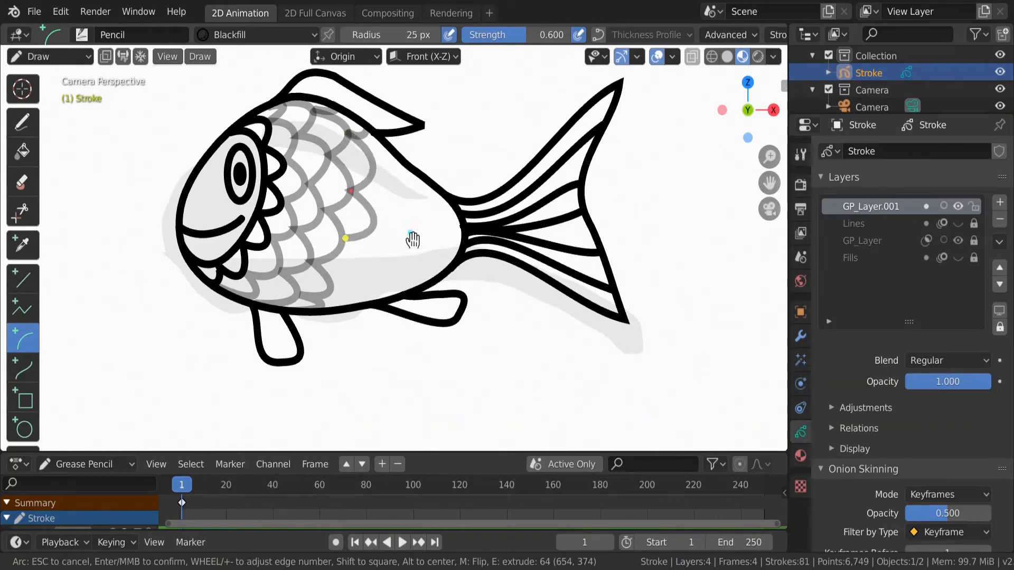
key(e)
click(324, 310)
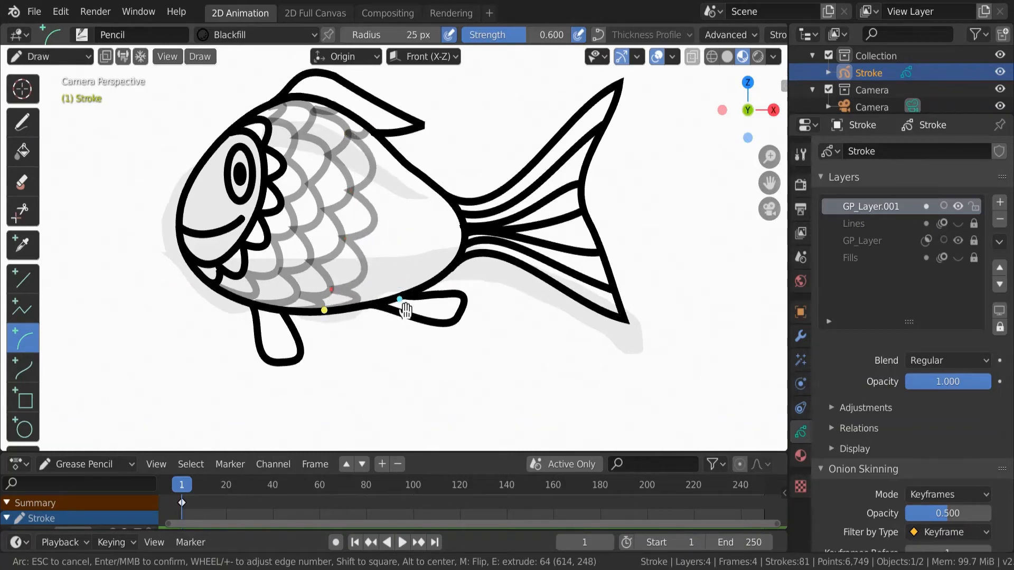
key(Return)
Step: Draw the sixth scale row as connected arcs from the rear end of the dorsal fin down to the belly outline
mouse_move(377, 134)
mouse_down()
mouse_move(375, 172)
mouse_move(427, 177)
mouse_move(428, 205)
mouse_up()
key(e)
click(377, 223)
key(e)
click(365, 273)
drag(396, 253, 422, 264)
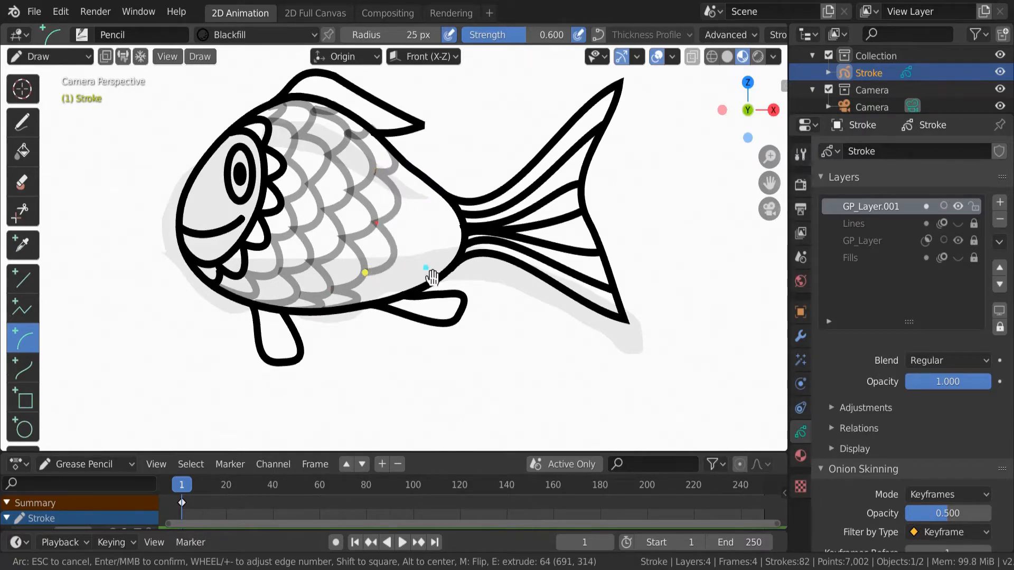
key(e)
click(361, 302)
drag(378, 290, 429, 284)
key(Return)
Step: Draw the seventh scale row as connected arcs from the back outline to the base of the rear lower fin
drag(397, 156, 400, 202)
drag(421, 179, 444, 188)
key(e)
click(400, 259)
mouse_move(426, 232)
mouse_down()
mouse_move(455, 249)
mouse_move(459, 288)
mouse_up()
key(e)
click(399, 296)
key(Return)
Step: Fill the narrow end of the body in front of the tail base with the last rows of small scale arcs
mouse_move(428, 199)
mouse_down()
mouse_move(450, 212)
mouse_move(451, 199)
mouse_up()
mouse_move(456, 213)
mouse_down()
mouse_move(429, 240)
mouse_move(445, 260)
mouse_move(425, 289)
mouse_move(446, 283)
mouse_up()
key(Return)
key(Return)
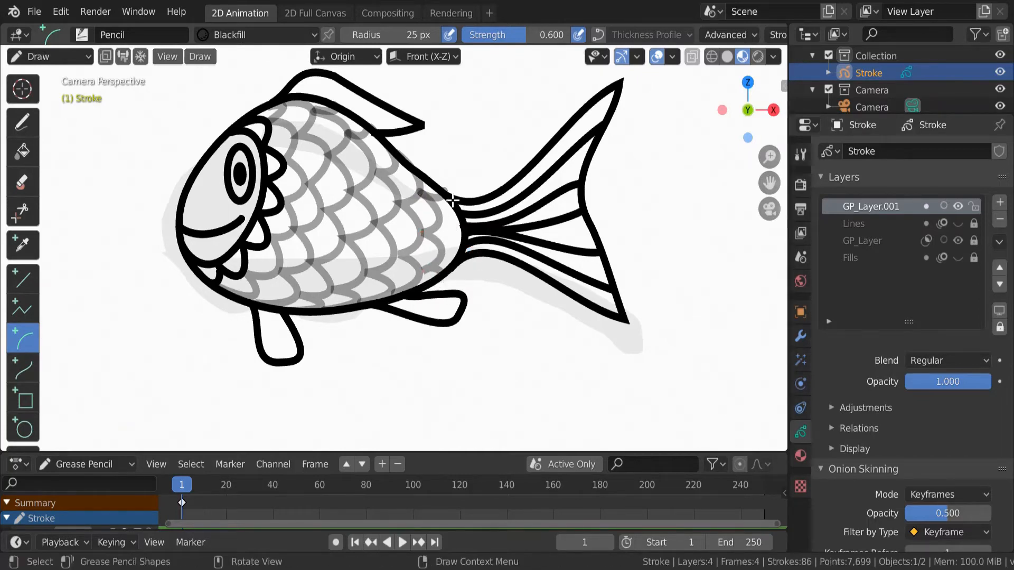
mouse_move(446, 197)
mouse_down()
mouse_move(441, 223)
mouse_move(480, 247)
mouse_up()
key(e)
click(447, 256)
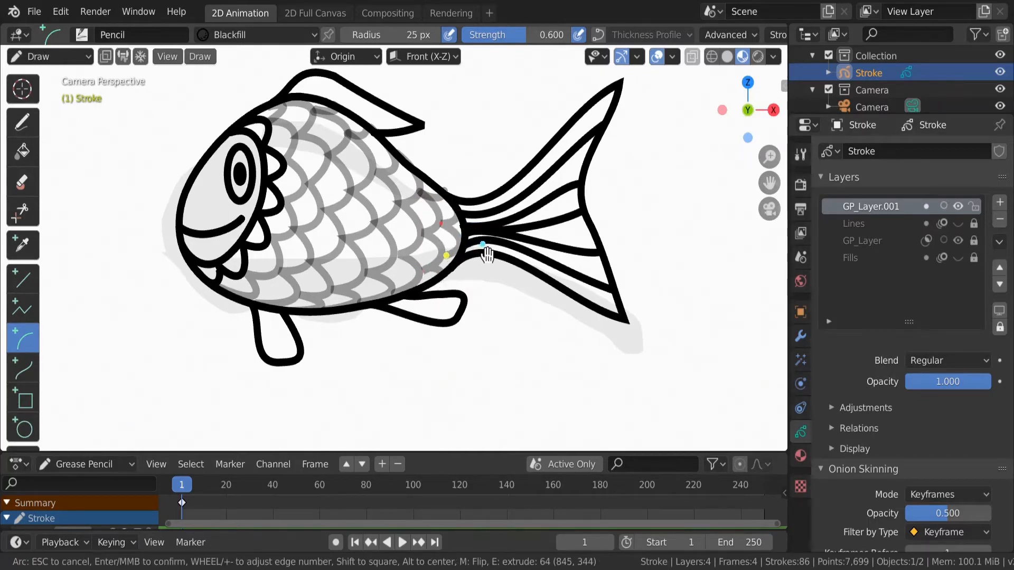
key(e)
click(451, 270)
Step: Draw short slanted rays across the dorsal fin with the Curve tool
click(23, 368)
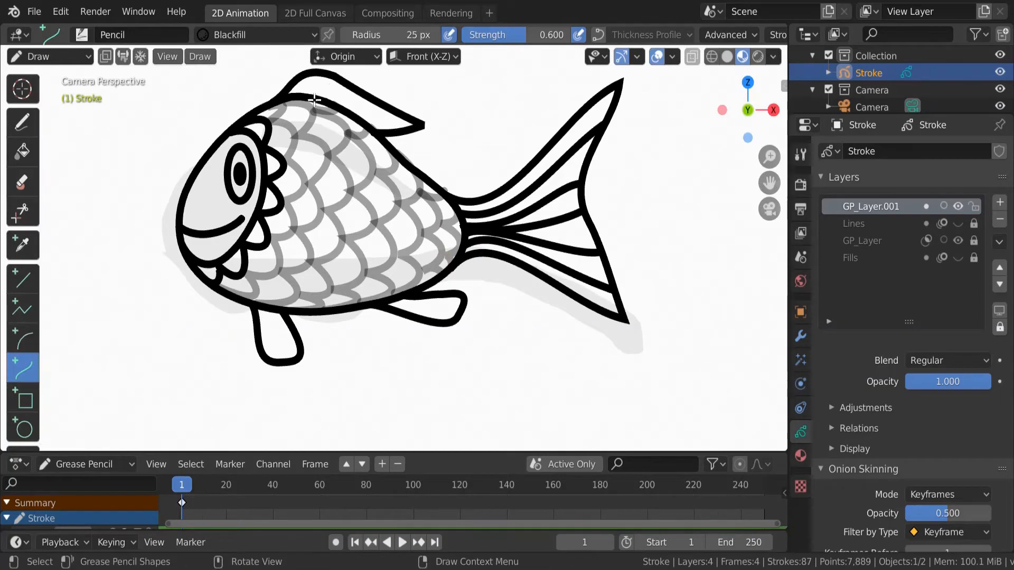
drag(305, 95, 330, 79)
key(e)
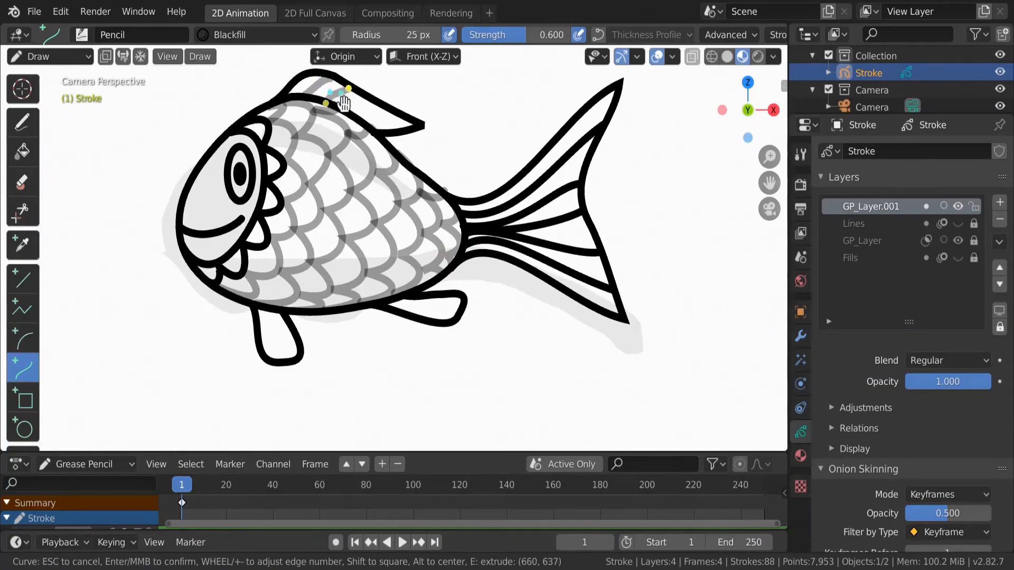
key(e)
key(Return)
Step: Undo the last three dorsal fin rays and redraw four evenly spaced curved rays toward the fin's rear tip
scroll(335, 300, up, 4)
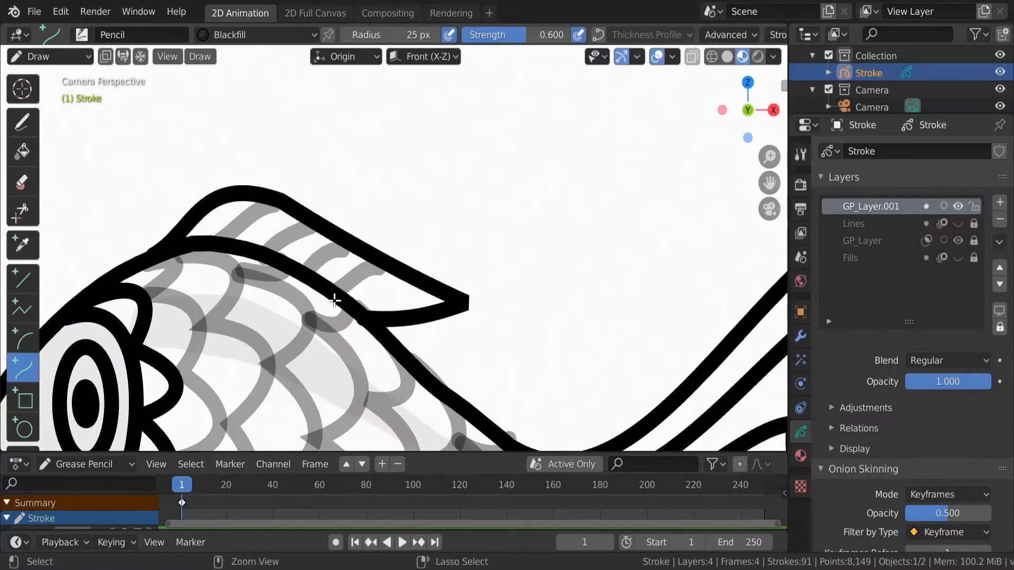
key(ctrl+z)
key(ctrl+z)
key(ctrl+z)
drag(262, 251, 309, 220)
drag(294, 231, 288, 224)
middle_click(296, 268)
drag(295, 269, 338, 239)
drag(326, 250, 320, 242)
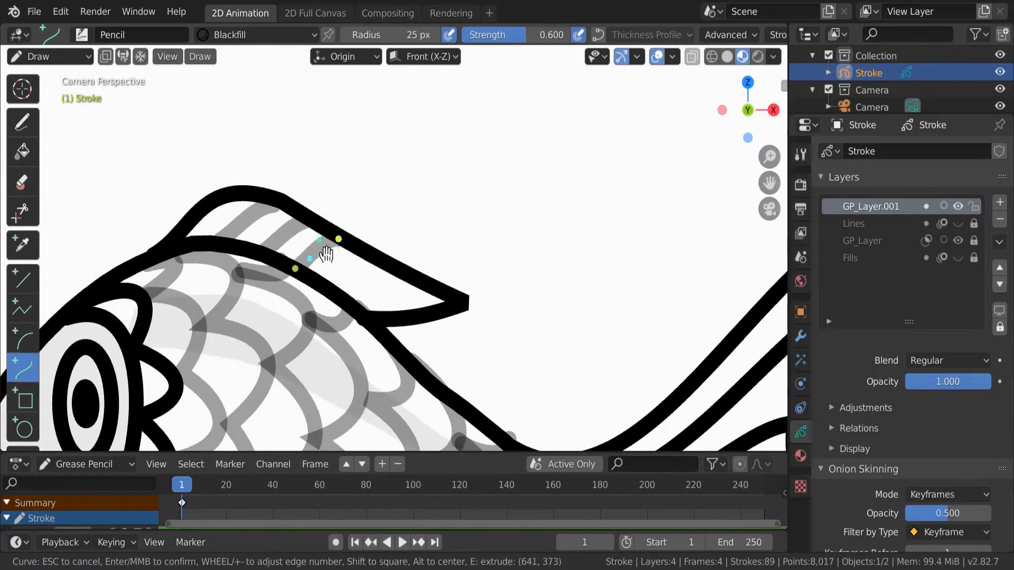
middle_click(352, 303)
drag(352, 303, 408, 288)
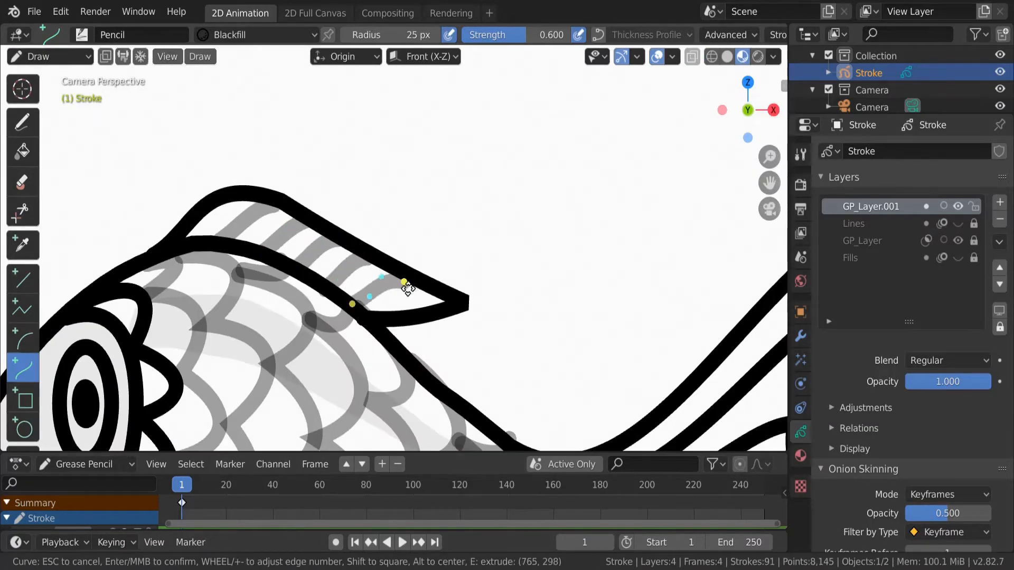
middle_click(410, 304)
Step: Draw two curved rays lengthwise inside the front lower fin, from the belly outline to the fin's end
scroll(412, 310, down, 3)
shift+middle_drag(411, 310, 285, 333)
shift+middle_drag(139, 294, 307, 188)
scroll(308, 188, up, 4)
drag(285, 157, 337, 348)
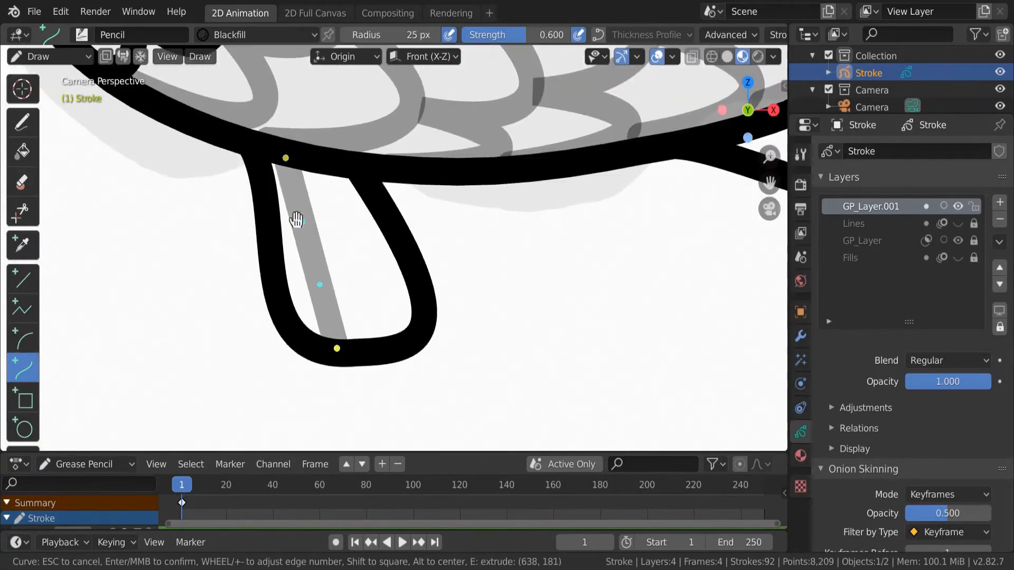
mouse_move(296, 219)
mouse_down()
mouse_move(317, 294)
mouse_move(307, 264)
mouse_up()
middle_click(334, 172)
drag(327, 169, 393, 339)
drag(388, 301, 355, 236)
middle_click(355, 235)
Step: Draw two curved rays lengthwise inside the rear lower fin, from the body to the fin's rounded end
shift+middle_drag(570, 328, 287, 166)
drag(255, 142, 498, 193)
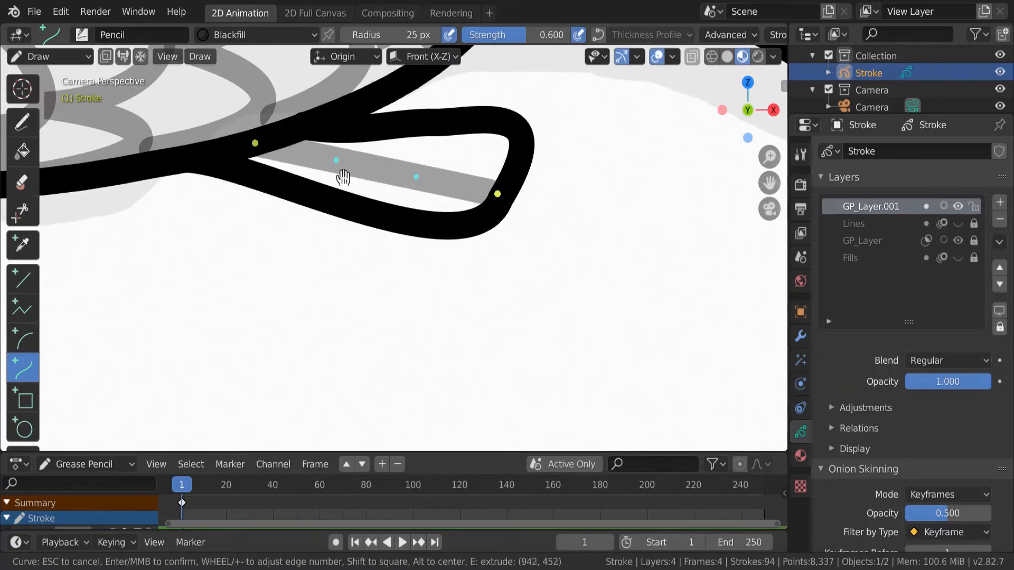
drag(344, 178, 354, 189)
middle_click(423, 182)
drag(295, 137, 515, 157)
mouse_move(369, 144)
mouse_down()
mouse_move(385, 163)
mouse_move(379, 182)
mouse_up()
drag(296, 138, 288, 145)
middle_click(295, 150)
Step: In Sculpt Mode, brush over the fish with the Strength brush to make the scales and rays solid black, and save the file
ctrl+middle_drag(359, 169, 369, 271)
click(58, 57)
click(65, 114)
mouse_move(378, 205)
mouse_down()
mouse_move(396, 198)
mouse_move(374, 198)
mouse_up()
key(ctrl+s)
Step: Show the Fills layer, and in Draw Mode add a new layer directly below GP_Layer.001
shift+middle_drag(450, 220, 473, 289)
ctrl+middle_drag(473, 289, 470, 264)
click(957, 258)
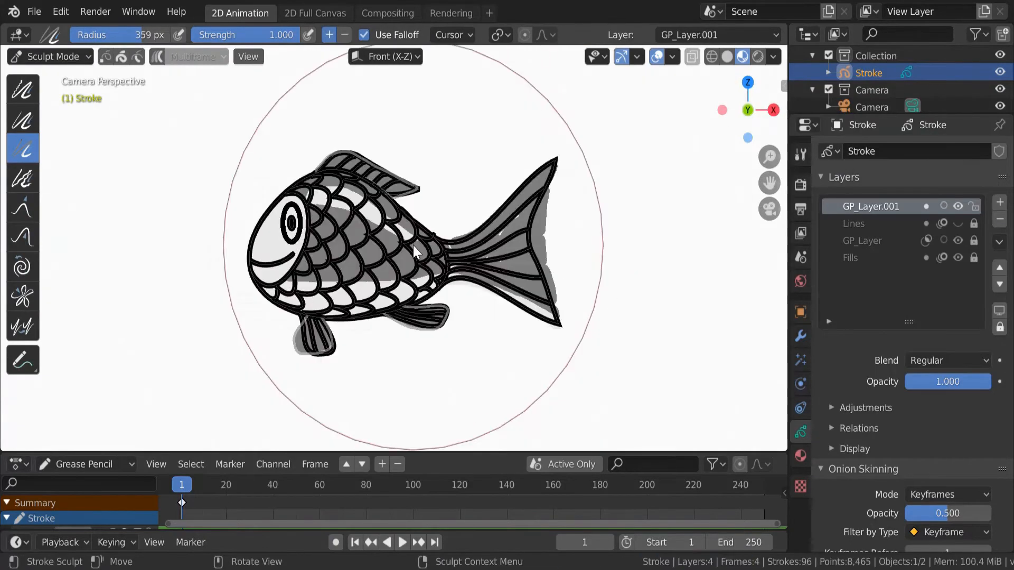
click(50, 56)
click(58, 132)
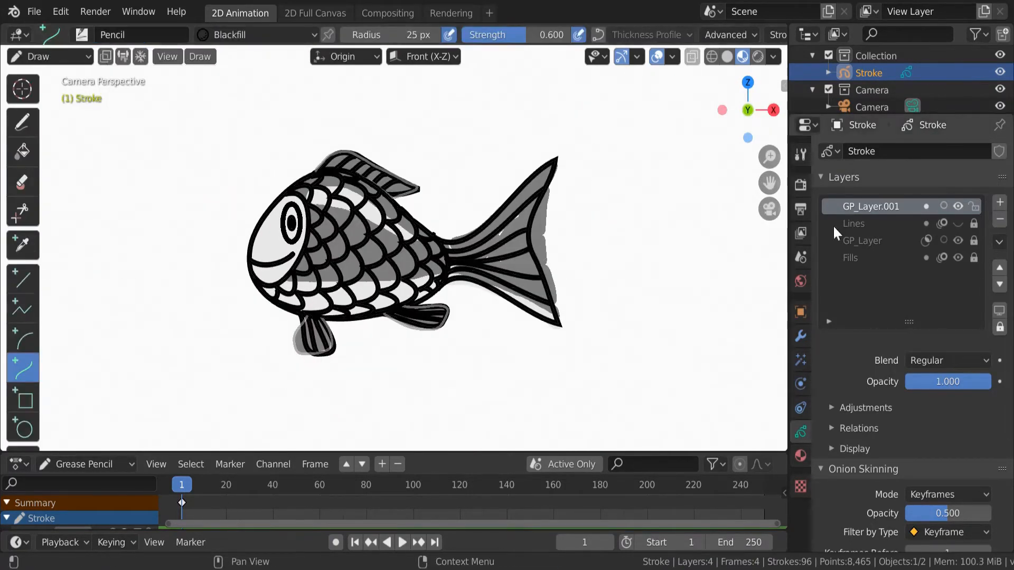
click(999, 202)
click(999, 284)
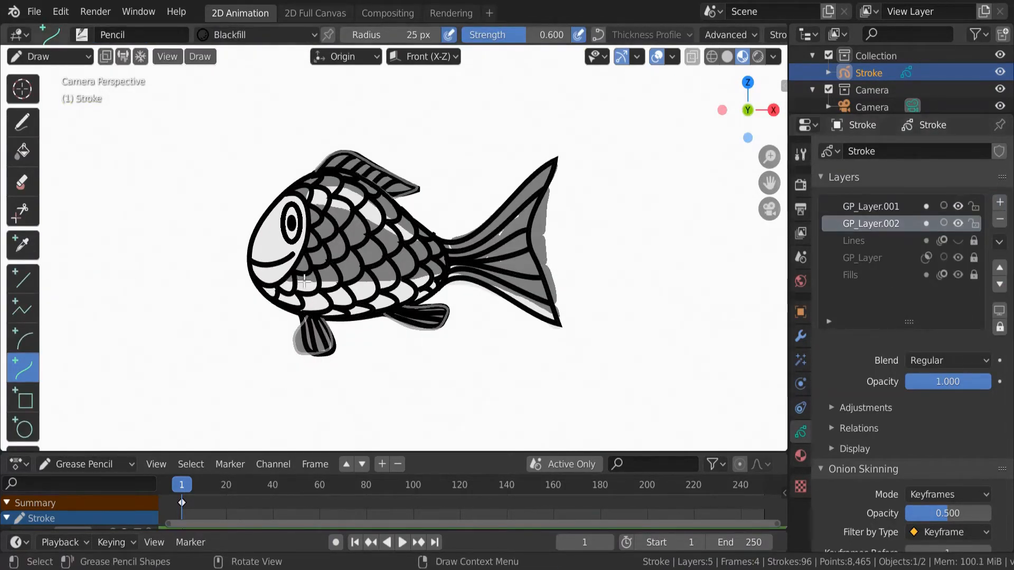
Step: Choose the Fill tool and create a new material named gOLD with a solid gold fill
scroll(473, 336, up, 2)
click(23, 150)
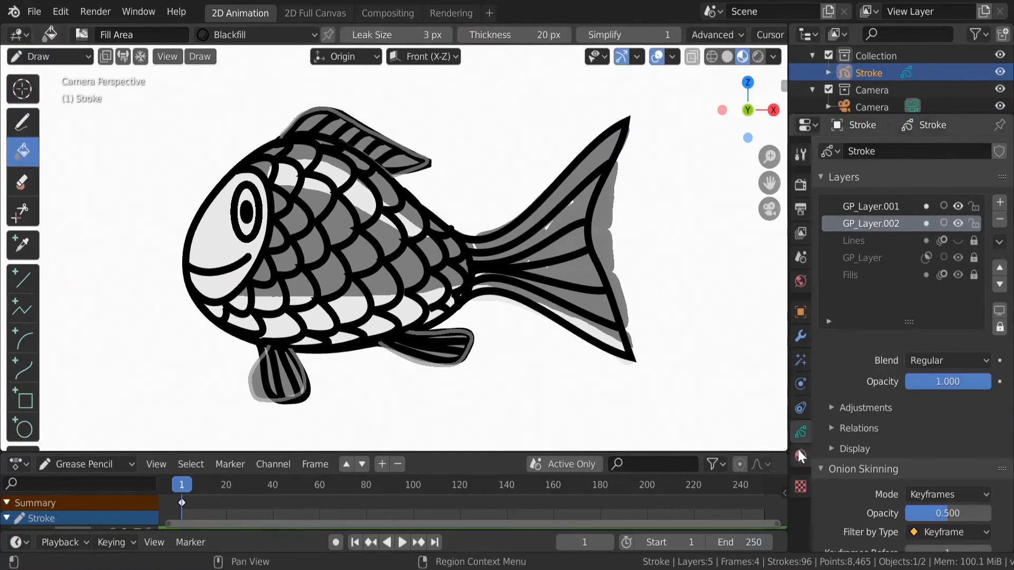
click(800, 455)
click(999, 151)
click(896, 291)
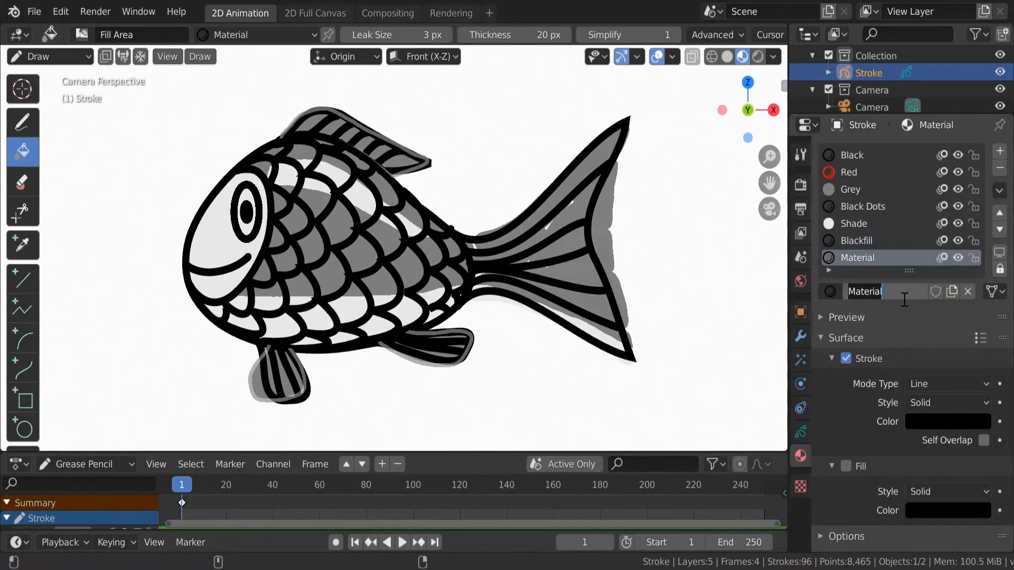
text(gOLD)
click(846, 466)
click(948, 511)
click(980, 296)
drag(887, 338, 878, 355)
Step: Hide the GP_Layer and Fills layers and fill three scales on the lower middle of the body with gOLD on GP_Layer.002
click(801, 432)
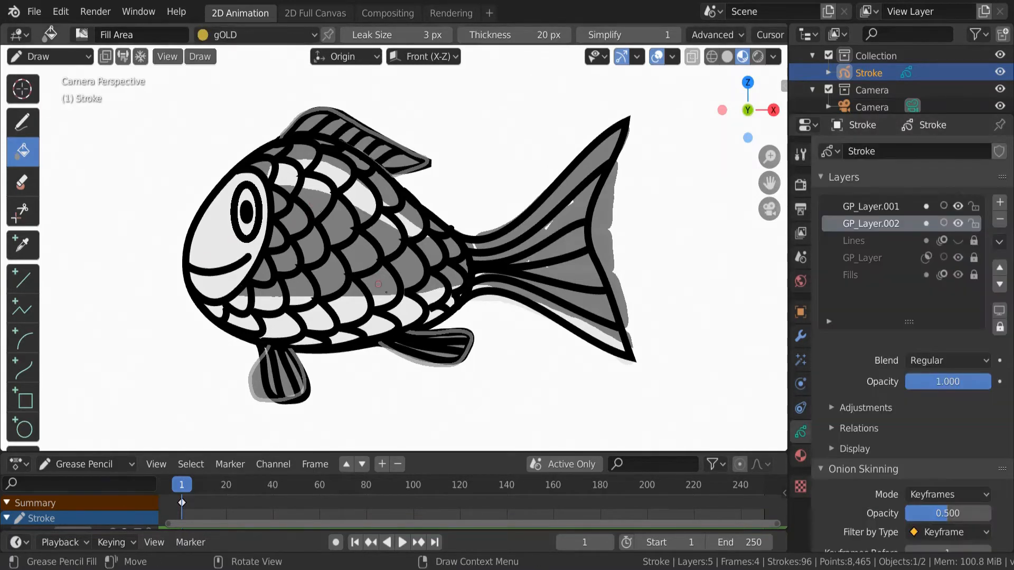
click(379, 285)
click(958, 259)
click(958, 275)
click(347, 306)
click(330, 277)
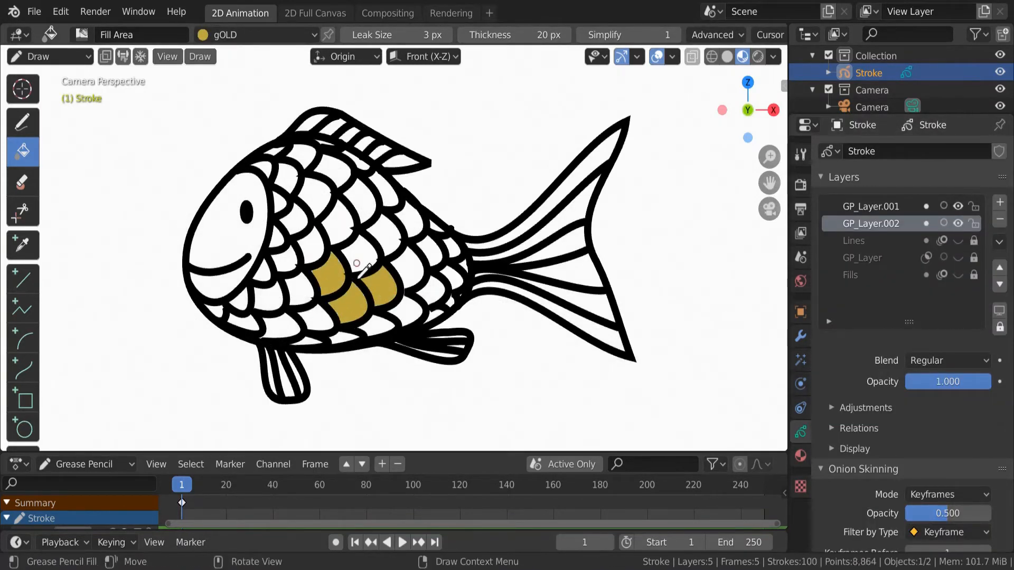
Step: Fill the scales along the middle and upper back of the body with gOLD
click(358, 257)
click(338, 223)
click(317, 195)
click(334, 170)
click(276, 151)
click(363, 198)
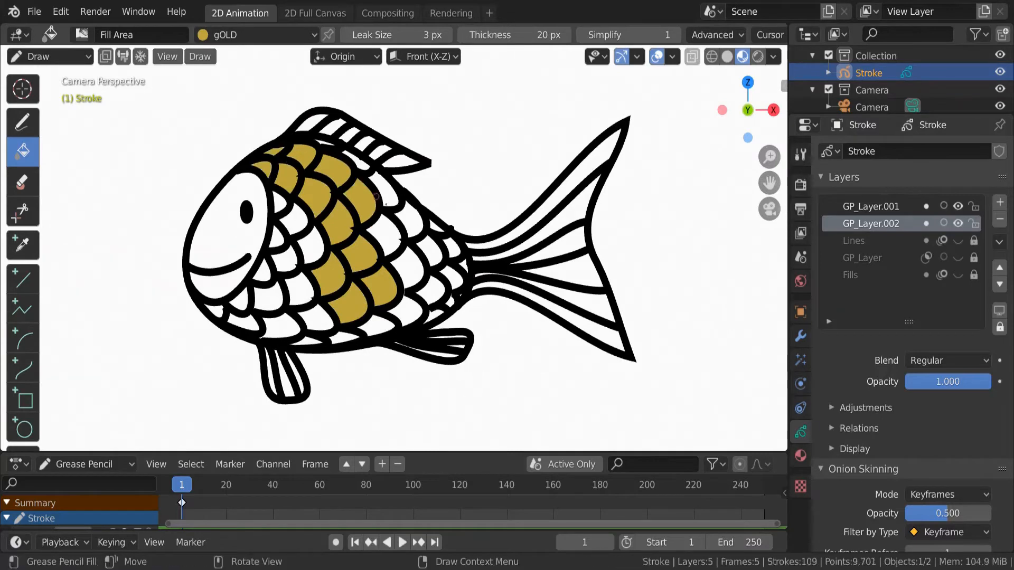
click(385, 236)
click(386, 192)
Step: Fill the remaining scales on the rear half of the body with gOLD, up to the tail base
scroll(366, 162, up, 3)
click(334, 95)
click(417, 196)
click(428, 279)
click(424, 353)
click(455, 254)
click(495, 251)
click(469, 213)
click(468, 321)
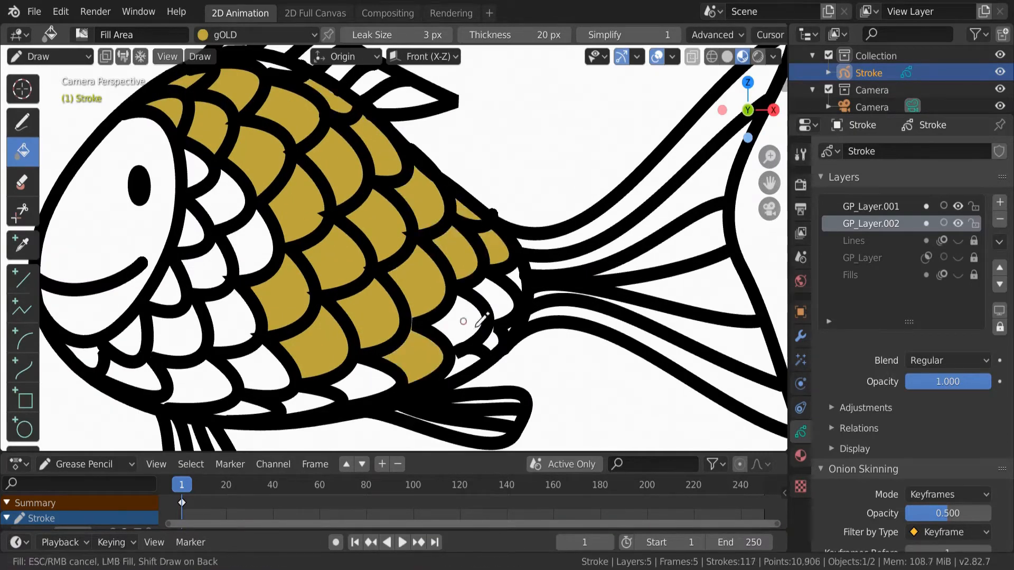
click(497, 301)
Step: Fill the scales along the front belly and directly behind the head with gOLD
click(212, 387)
click(141, 380)
click(180, 335)
click(228, 319)
click(169, 296)
click(206, 269)
click(249, 243)
click(224, 198)
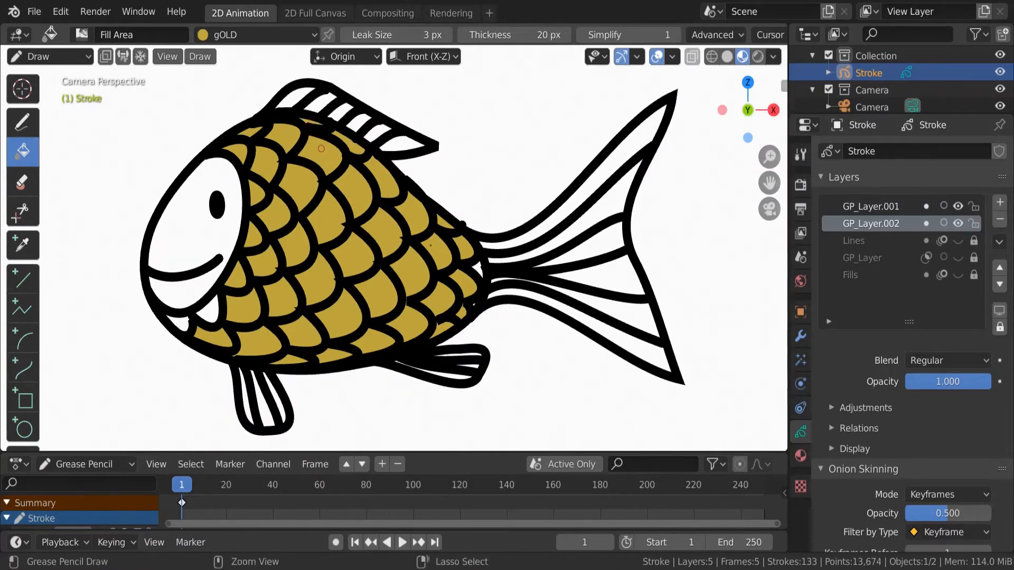
Step: Fill the sections between the tail fin's rays with gOLD
ctrl+middle_drag(298, 117, 311, 95)
mouse_move(572, 267)
shift+middle_down()
mouse_move(468, 219)
mouse_move(304, 80)
shift+middle_up()
click(565, 383)
shift+middle_drag(632, 351, 290, 193)
click(391, 126)
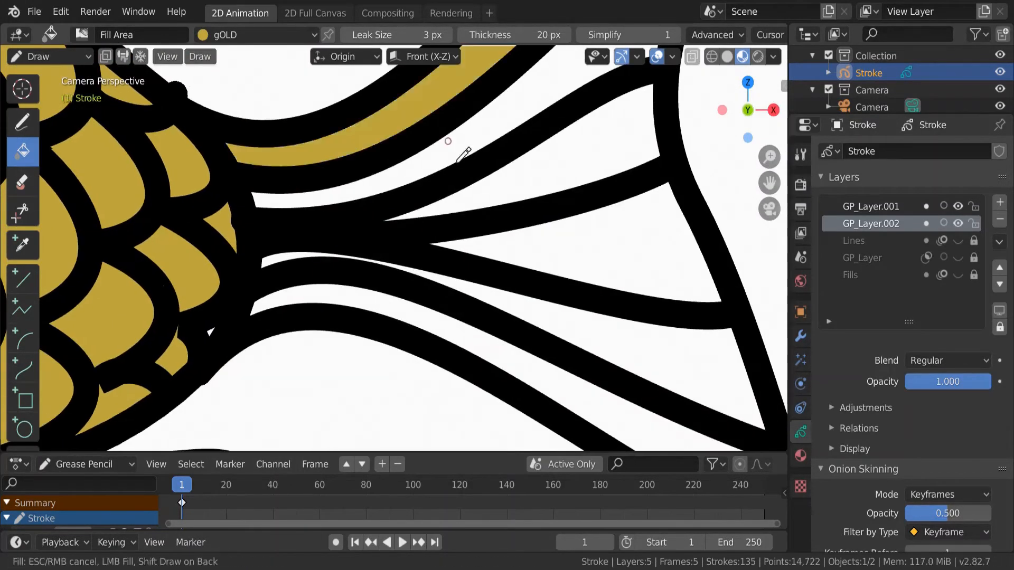
click(448, 142)
click(554, 161)
click(602, 240)
click(596, 335)
click(552, 375)
scroll(370, 316, up, 6)
click(285, 346)
Step: Fill the sections between the rays of the rear and front lower fins with gOLD
scroll(286, 347, down, 10)
shift+middle_drag(296, 391, 350, 290)
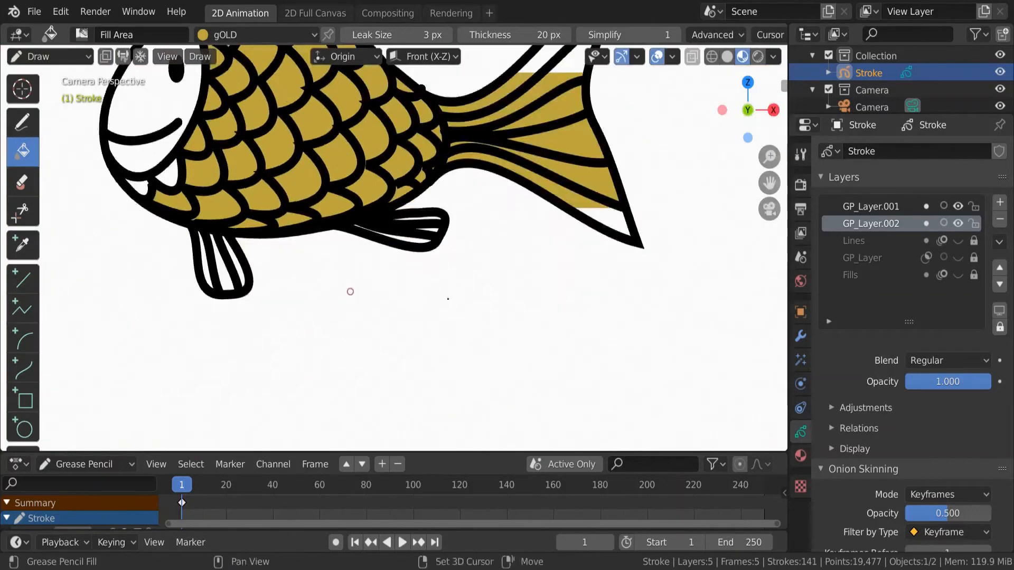
scroll(350, 289, up, 7)
click(573, 118)
click(549, 162)
click(496, 209)
shift+middle_drag(90, 253, 692, 233)
click(217, 317)
click(270, 298)
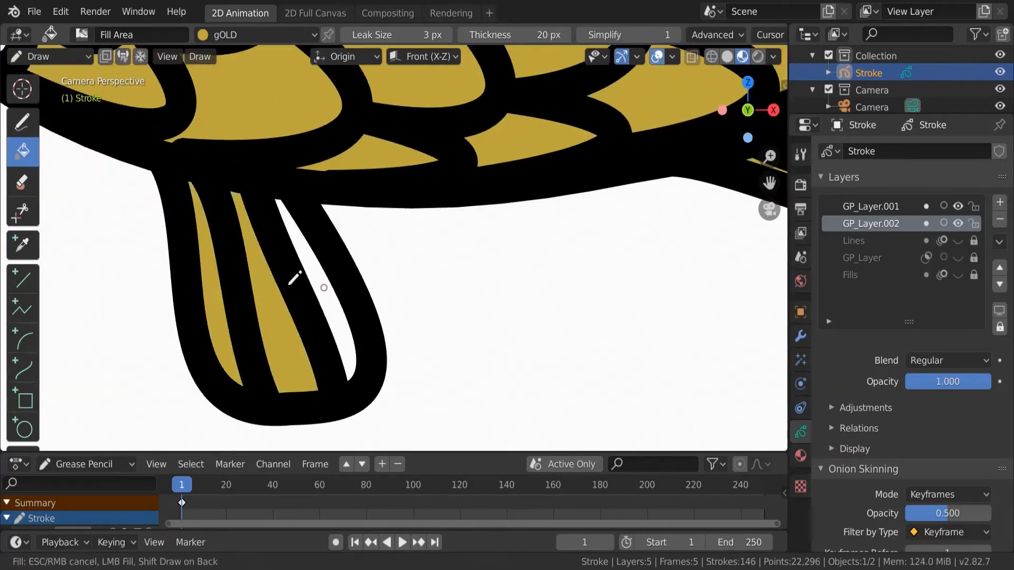
click(324, 287)
Step: Fill the head and every section between the dorsal fin's rays with gOLD
scroll(324, 287, down, 5)
shift+middle_drag(193, 127, 384, 325)
click(387, 289)
shift+middle_drag(470, 75, 333, 287)
shift+middle_drag(478, 171, 350, 280)
click(300, 163)
click(351, 173)
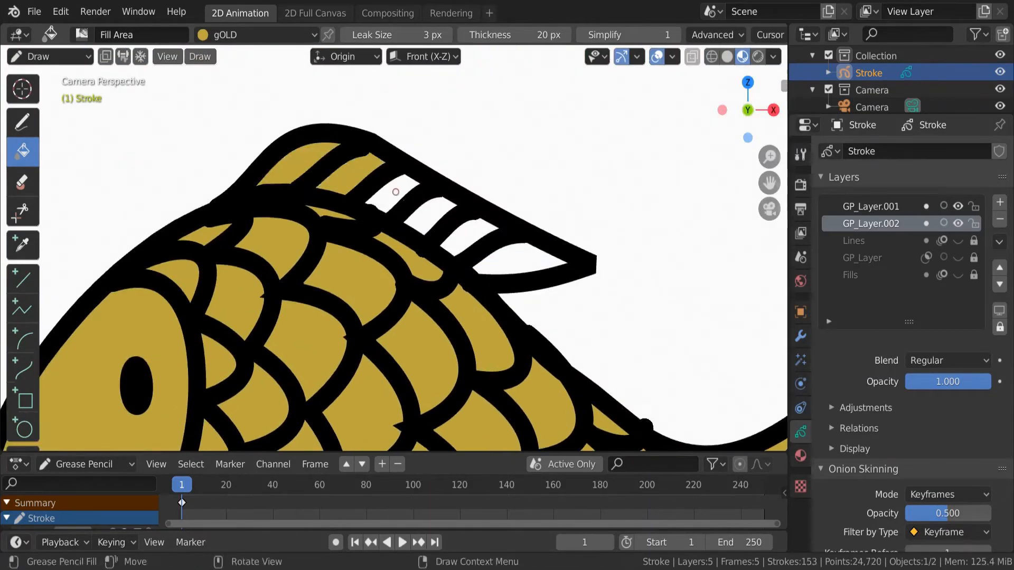
click(394, 193)
click(430, 215)
click(470, 235)
click(513, 262)
Step: Fill the remaining white part of the tail fin with gOLD
scroll(515, 263, down, 4)
shift+middle_drag(516, 263, 454, 197)
click(644, 401)
scroll(644, 401, down, 4)
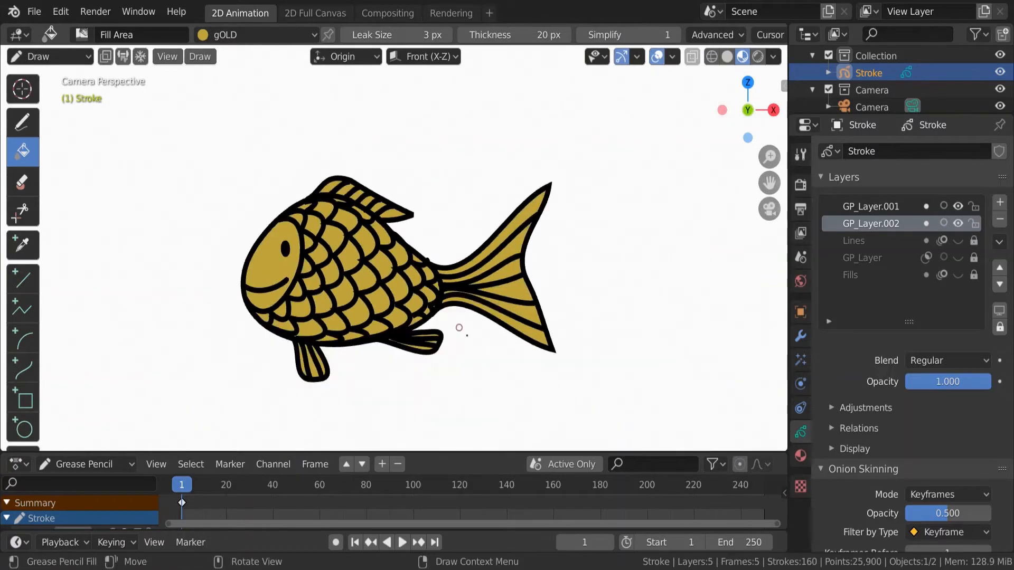
scroll(877, 401, down, 1)
Step: Create a new material named gOLD2, sample the fish's gold as its fill colour, and brighten that colour
click(800, 456)
click(1000, 151)
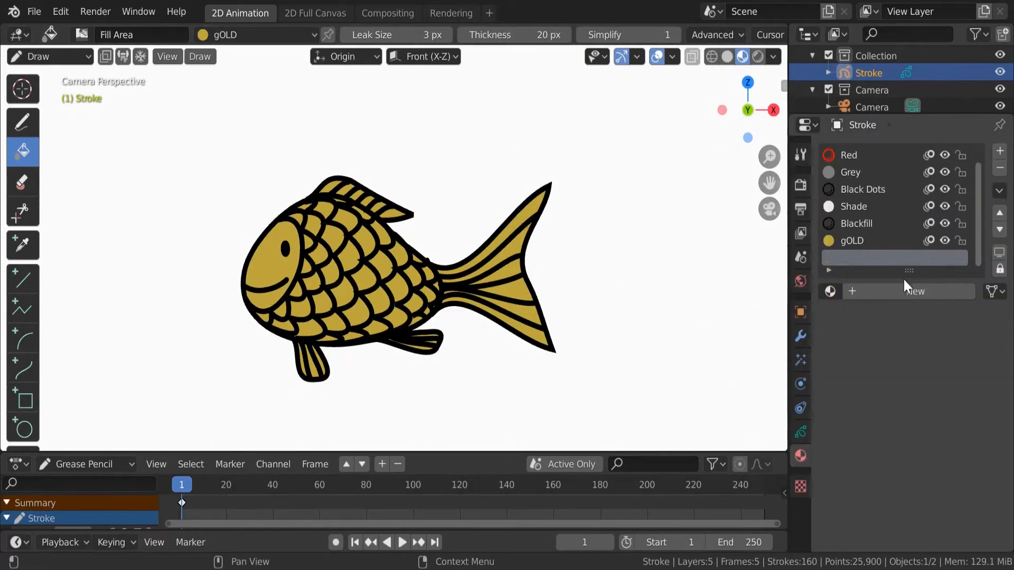
click(902, 292)
click(900, 294)
text(gOLD2)
key(Return)
click(947, 511)
click(977, 432)
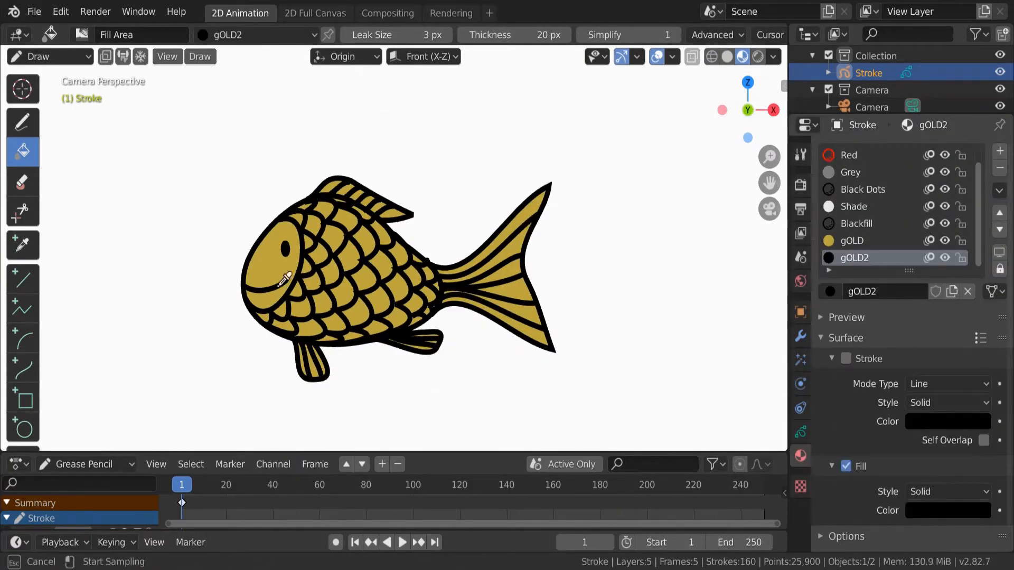
click(278, 275)
click(950, 510)
drag(977, 294, 977, 263)
click(800, 432)
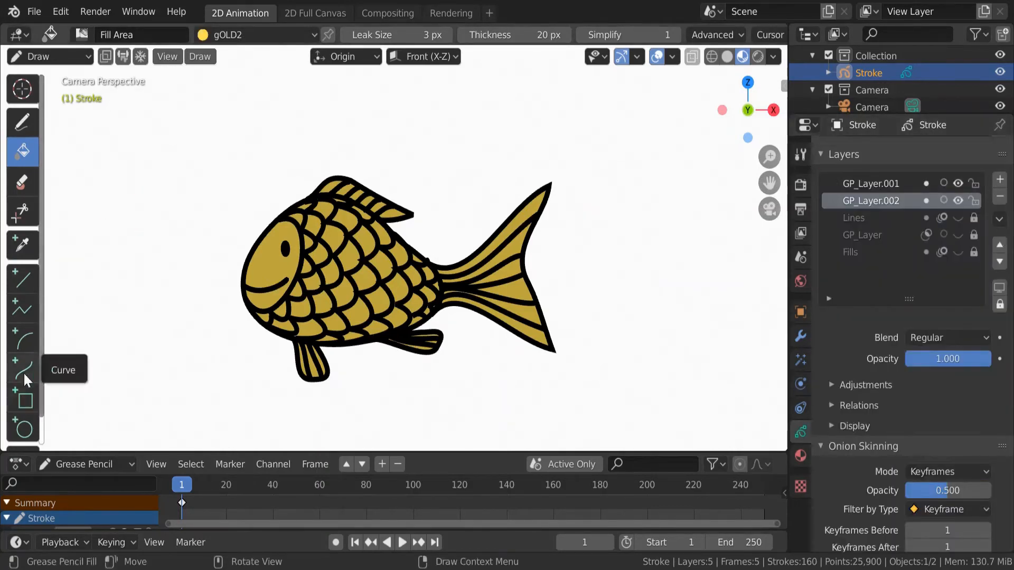
click(23, 338)
drag(298, 226, 451, 290)
drag(399, 176, 374, 215)
key(Escape)
Step: Draw a closed, crescent-shaped gOLD2 highlight with the Curve tool along the upper body, from the head to the tail base
click(24, 368)
drag(301, 229, 441, 282)
drag(349, 248, 341, 196)
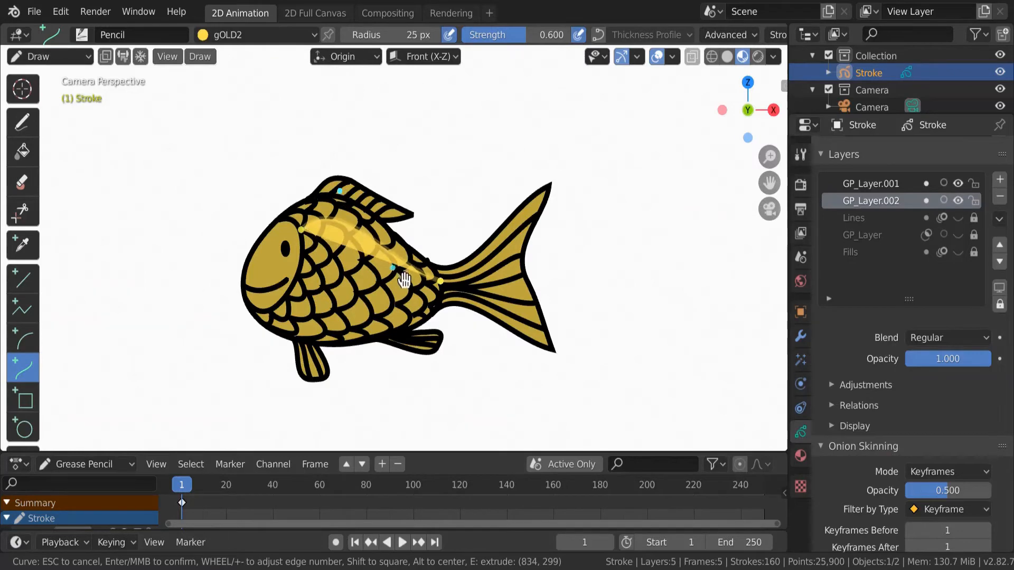
drag(392, 268, 402, 267)
key(e)
click(302, 231)
drag(337, 243, 339, 225)
drag(406, 268, 391, 274)
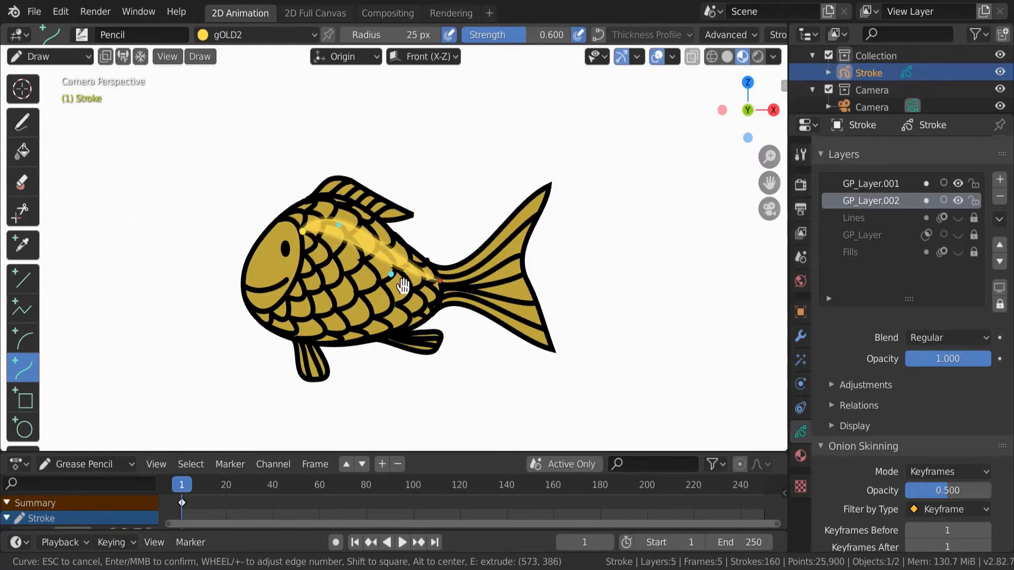
key(Return)
click(23, 427)
drag(285, 227, 257, 300)
drag(287, 228, 313, 225)
drag(259, 302, 285, 315)
key(Escape)
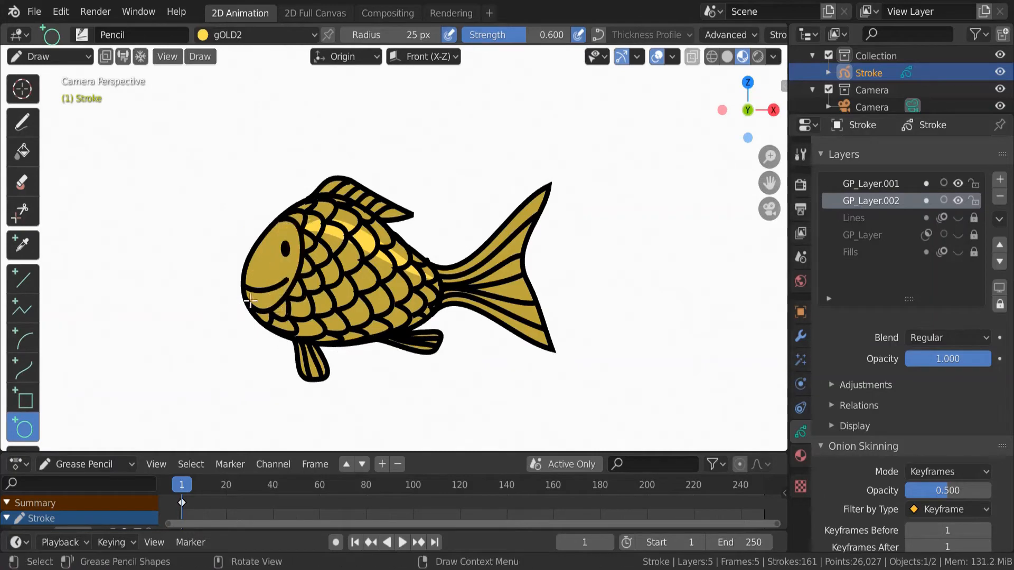
Step: Draw a broad gOLD2 highlight with the Arc tool over the middle scales behind the head
click(23, 345)
drag(285, 233, 279, 291)
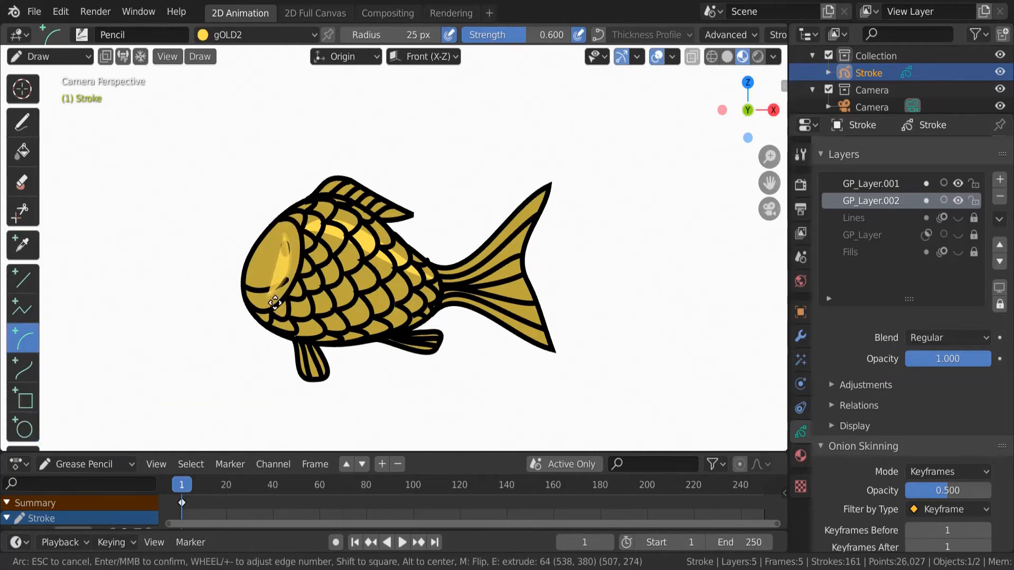
key(Escape)
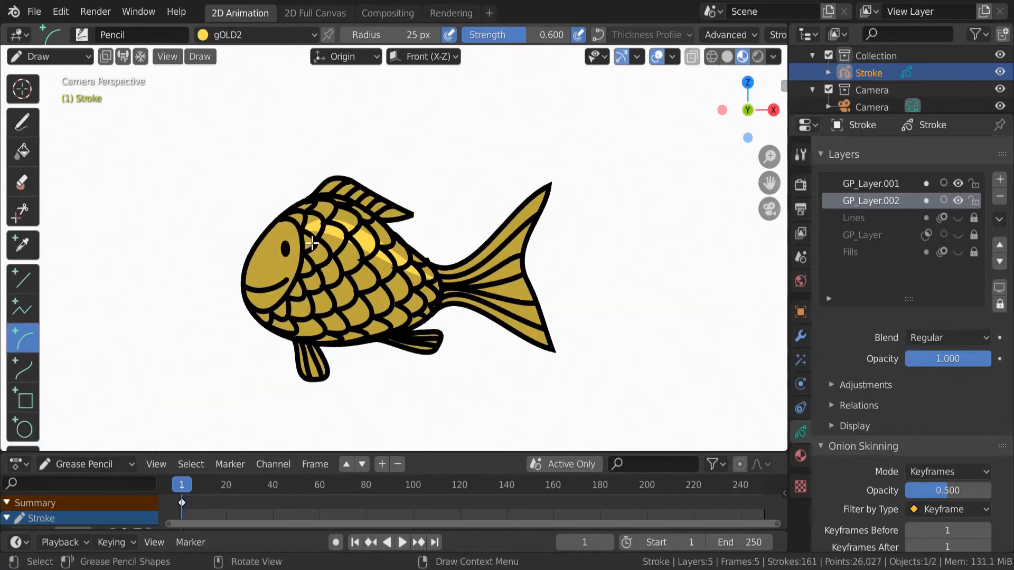
mouse_move(308, 244)
mouse_down()
mouse_move(286, 309)
mouse_move(477, 316)
mouse_move(525, 331)
mouse_up()
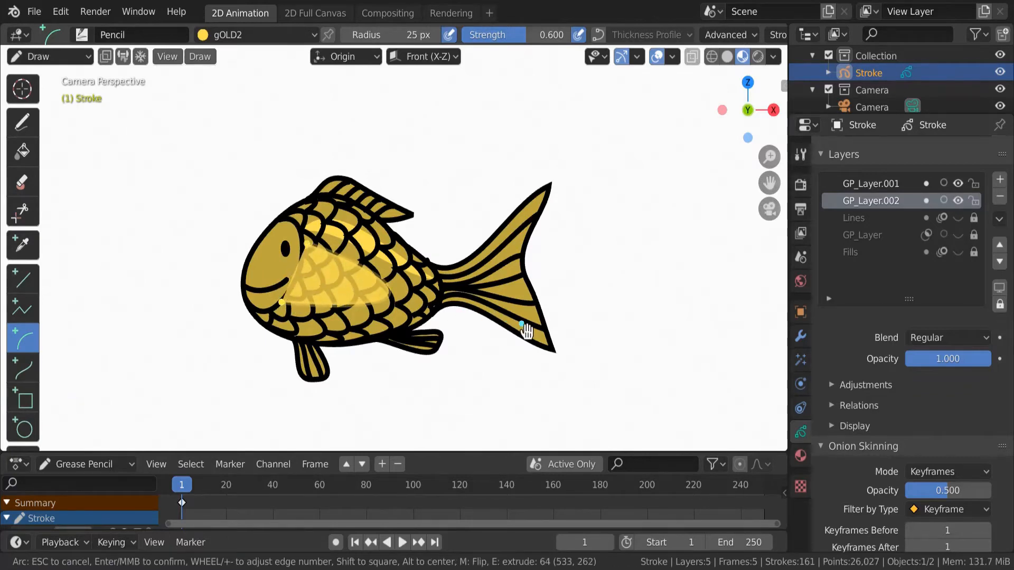
key(Return)
Step: Draw a closed gOLD2 highlight with the Curve tool along the upper part of the dorsal fin, extruding segments back to the start point
scroll(359, 430, up, 4)
click(22, 367)
mouse_move(253, 111)
mouse_down()
mouse_move(389, 154)
mouse_move(427, 179)
mouse_up()
drag(317, 139, 298, 91)
drag(369, 156, 402, 188)
key(e)
click(395, 185)
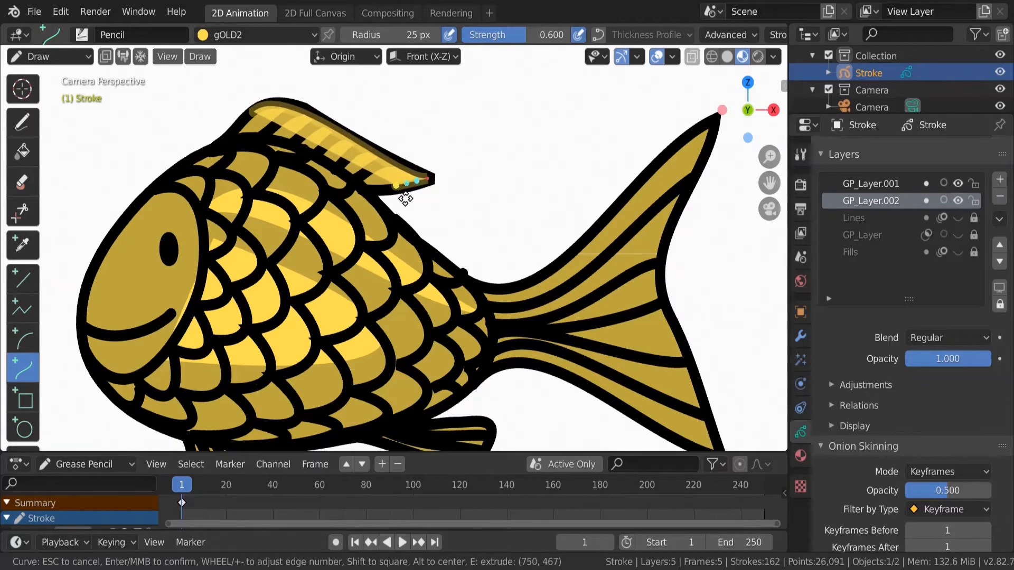
key(e)
click(253, 114)
drag(300, 143, 301, 130)
drag(355, 172, 313, 130)
key(Return)
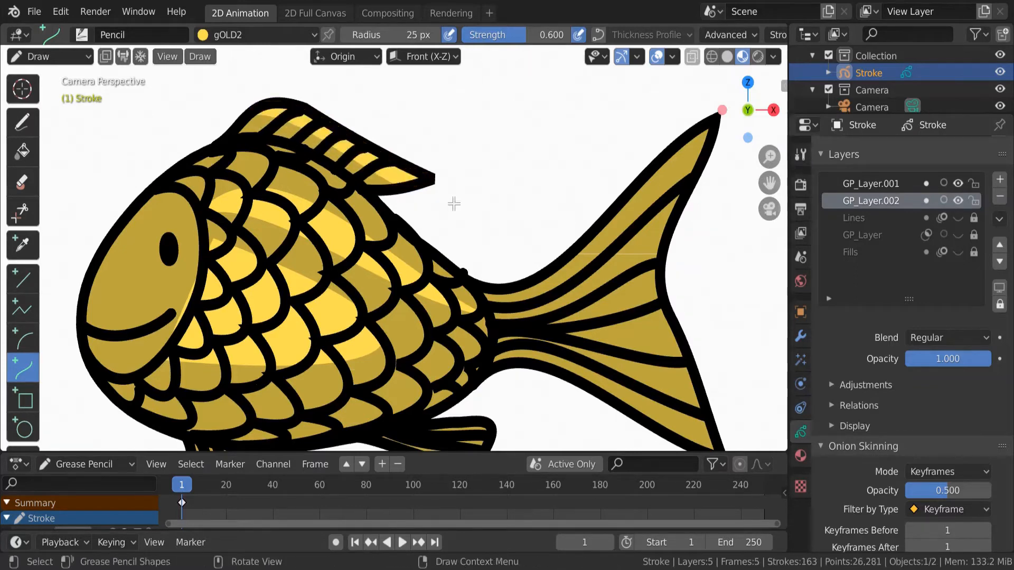
Step: Draw a gOLD2 curve down the tail fin between its upper and lower lobes, bowed toward the body along the tail's rear edge
scroll(418, 229, down, 1)
mouse_move(660, 331)
shift+middle_down()
mouse_move(418, 228)
mouse_move(415, 303)
shift+middle_up()
drag(428, 166, 429, 377)
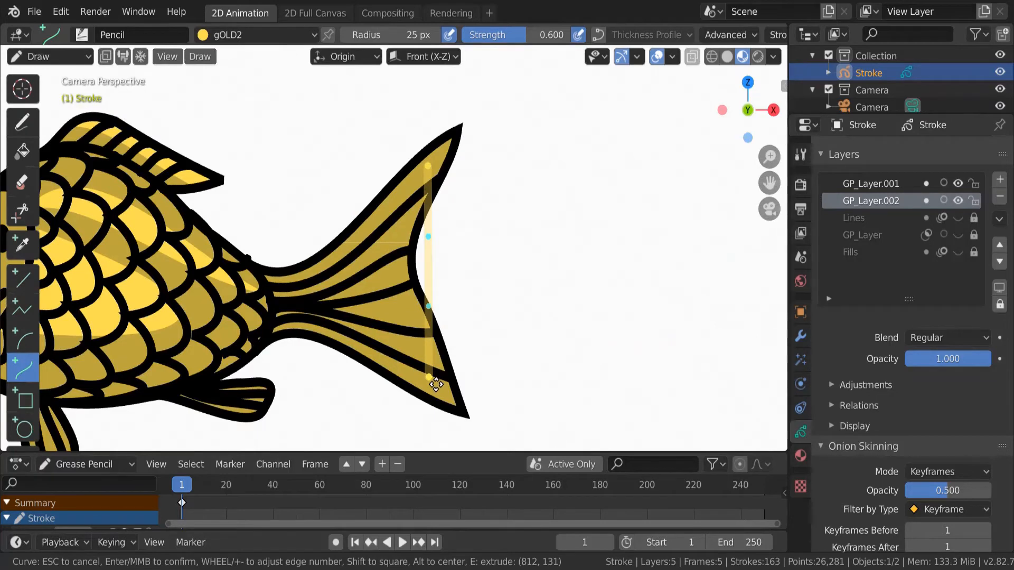
drag(426, 245, 371, 261)
drag(434, 313, 407, 325)
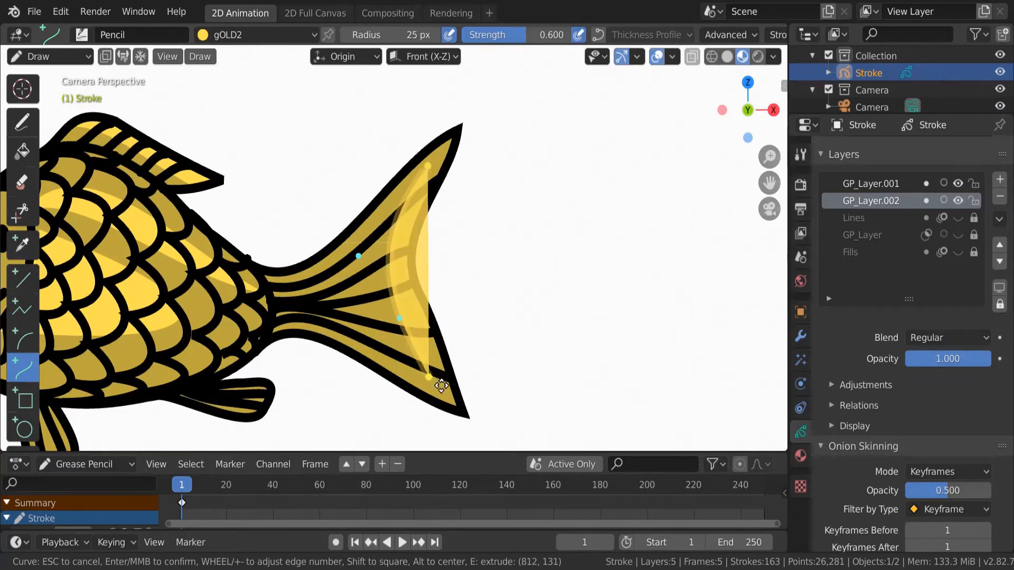
drag(370, 261, 377, 252)
drag(435, 173, 440, 180)
drag(438, 389, 445, 383)
drag(407, 328, 400, 334)
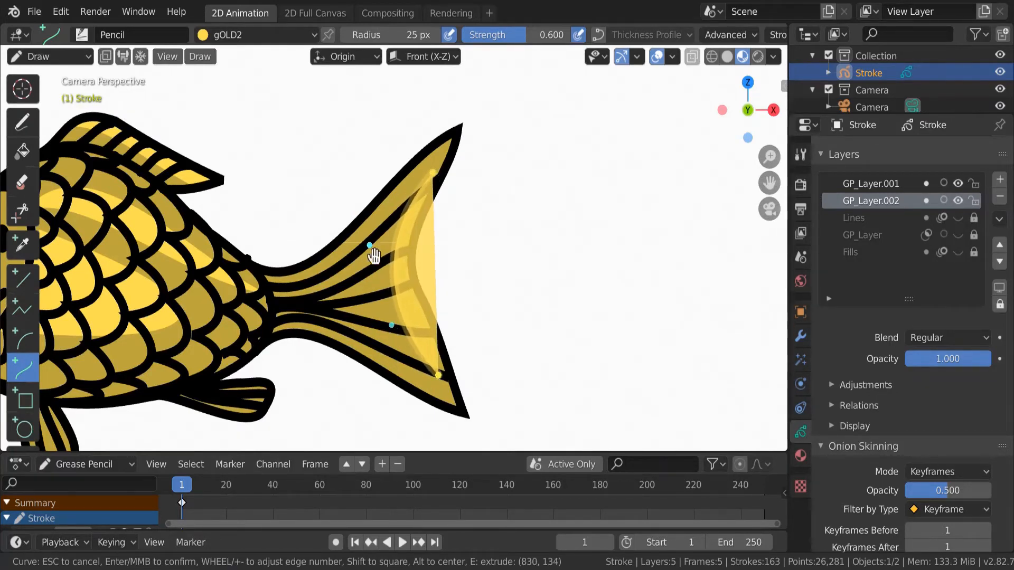
drag(374, 256, 374, 244)
Step: Extrude the tail curve back to its upper start point and bend the new segment further toward the body to close a crescent highlight
key(e)
click(440, 180)
drag(446, 258, 309, 263)
drag(443, 317, 373, 359)
key(Return)
Step: Draw an upright gOLD2 ellipse with the Circle tool on the head beside the eye
scroll(377, 364, down, 8)
shift+middle_drag(246, 334, 369, 296)
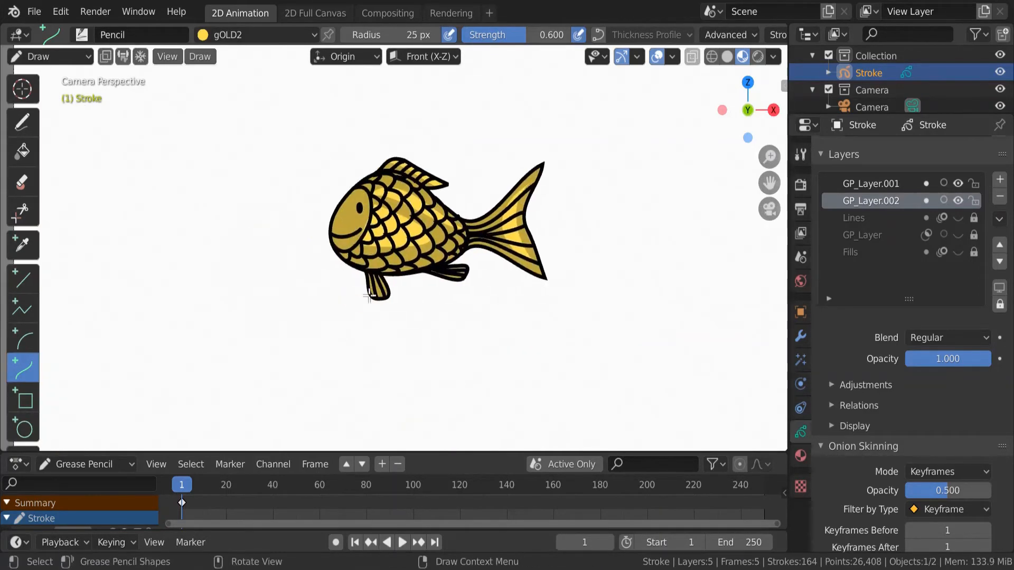
click(24, 427)
mouse_move(360, 197)
mouse_down()
mouse_move(363, 223)
mouse_move(346, 227)
mouse_up()
key(Return)
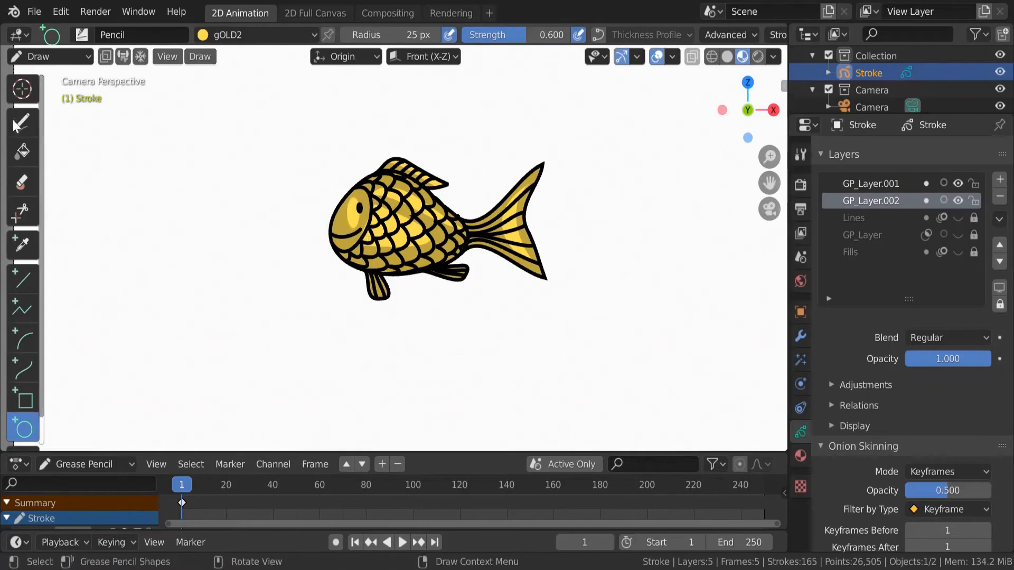
Step: In Edit Mode, select the entire head highlight ellipse and rotate it to follow the head's slant
key(Tab)
scroll(358, 242, up, 5)
scroll(358, 242, up, 1)
click(306, 189)
key(l)
key(r)
click(320, 261)
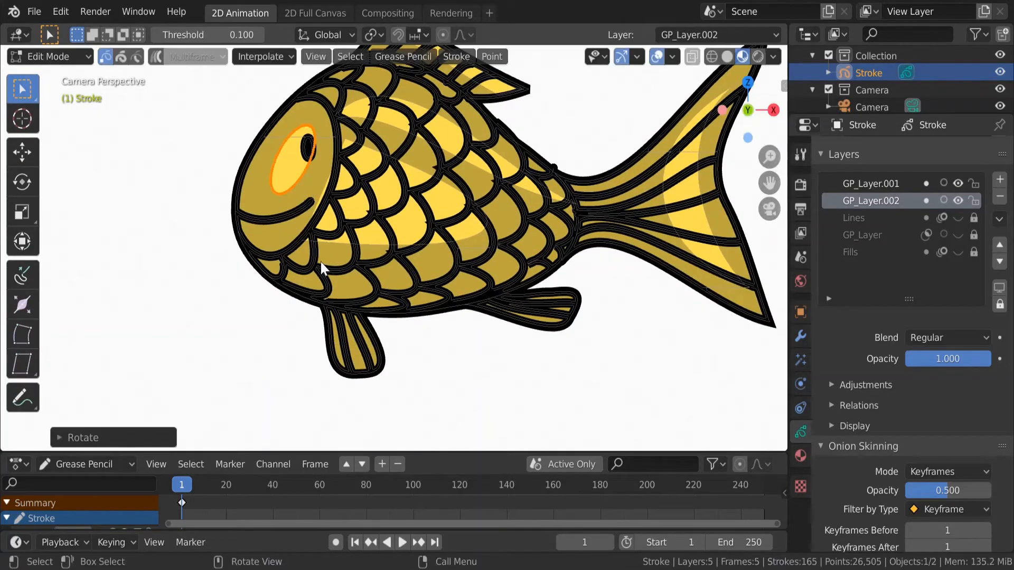
Step: Enlarge the head highlight ellipse, rotate it to match the head's slant and move it to cover the upper face
key(s)
click(365, 294)
key(r)
click(351, 301)
key(s)
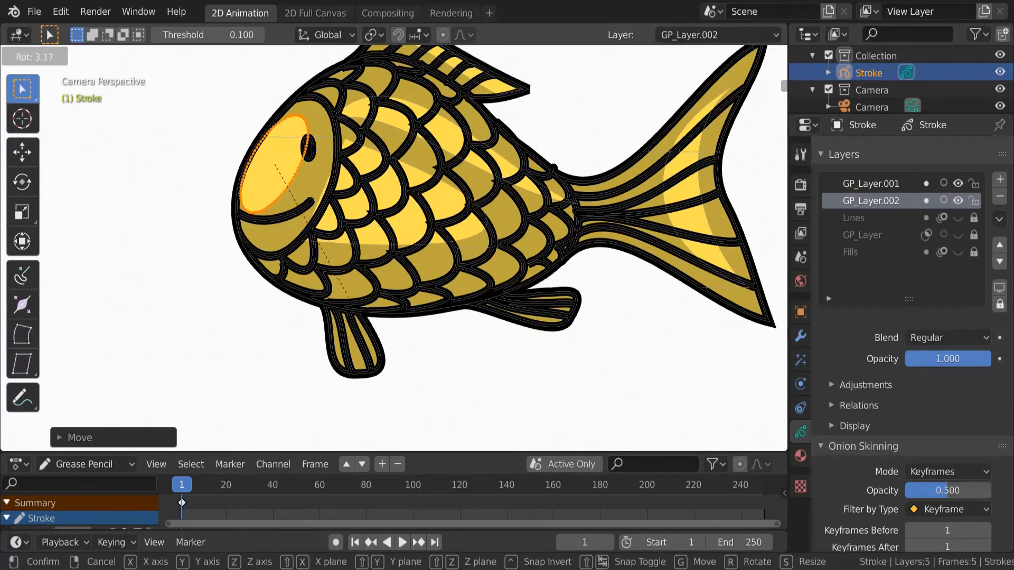
click(405, 321)
key(g)
click(368, 320)
Step: In Draw mode, draw gOLD2 ellipses with the Circle tool over the ends of the two lower fins
scroll(423, 342, down, 3)
click(42, 57)
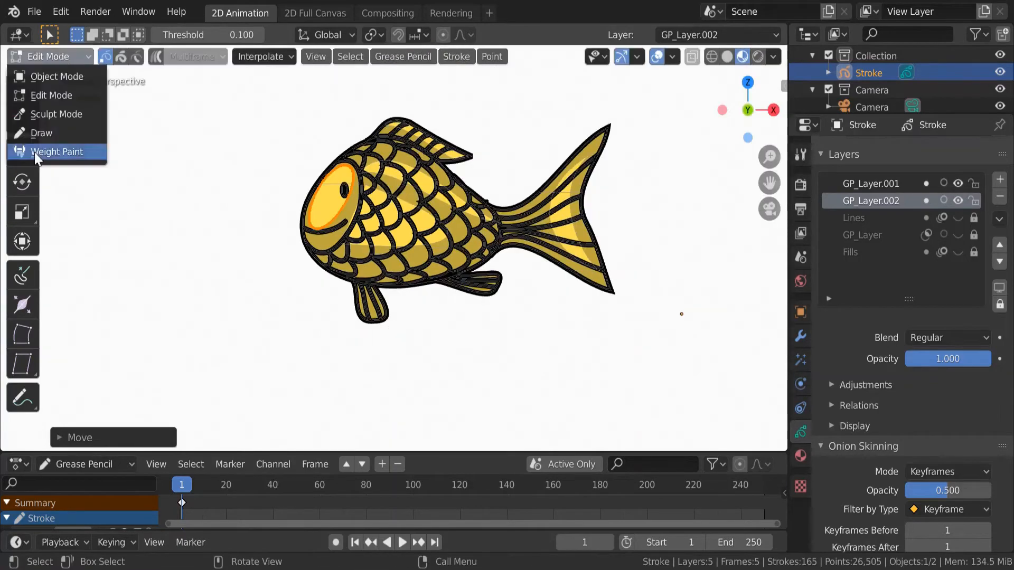
click(35, 133)
scroll(476, 390, up, 7)
shift+middle_drag(477, 391, 434, 240)
mouse_move(251, 276)
mouse_down()
mouse_move(328, 320)
mouse_move(254, 269)
mouse_up()
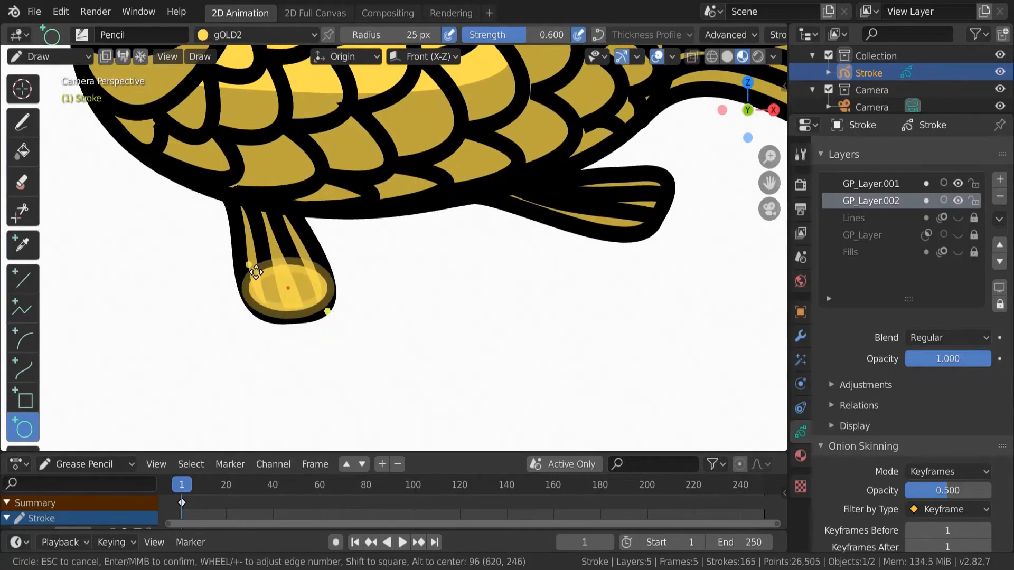
key(Return)
shift+middle_drag(586, 280, 446, 350)
mouse_move(475, 310)
mouse_down()
mouse_move(529, 254)
mouse_move(522, 242)
mouse_move(463, 311)
mouse_up()
key(Return)
Step: Draw an upright ellipse with the Shade material around the pupil to form the white of the eye
scroll(463, 311, down, 6)
shift+middle_drag(474, 317, 471, 359)
scroll(397, 285, up, 4)
shift+middle_drag(396, 285, 489, 322)
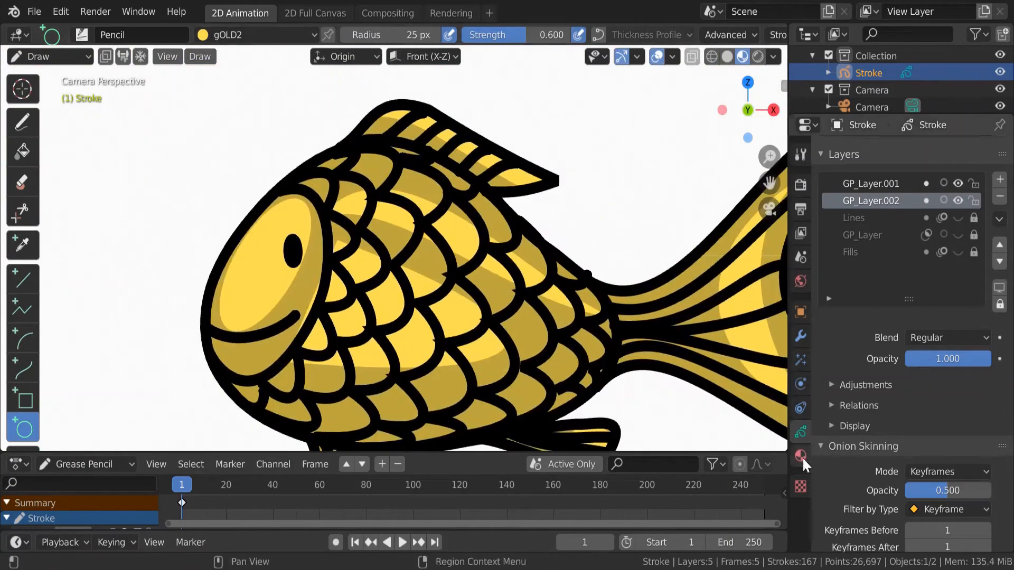
click(800, 455)
click(856, 207)
drag(277, 215, 314, 289)
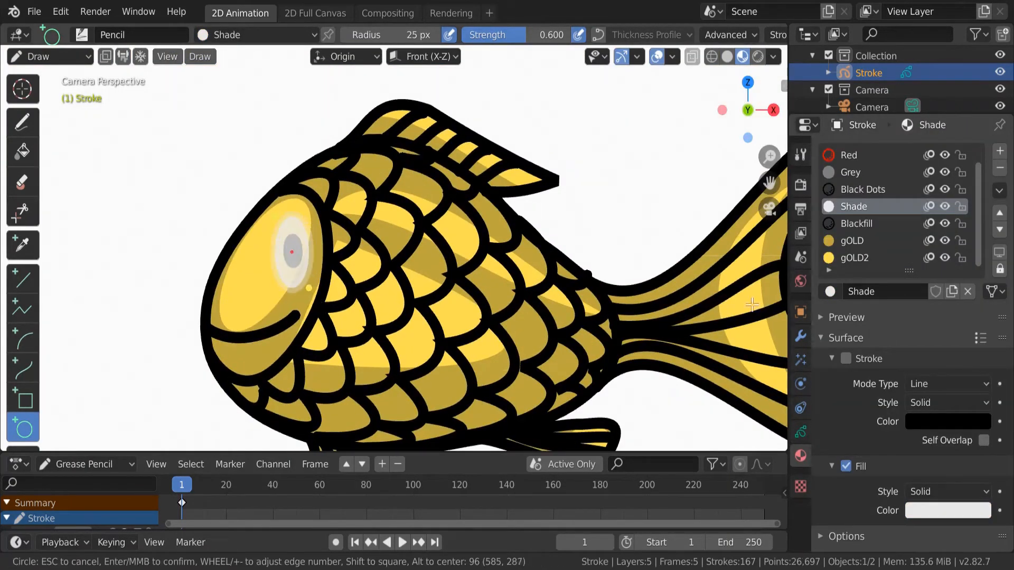
key(Return)
Step: Add a grease pencil layer above GP_Layer.002 and name it Eye
click(800, 432)
scroll(295, 303, down, 4)
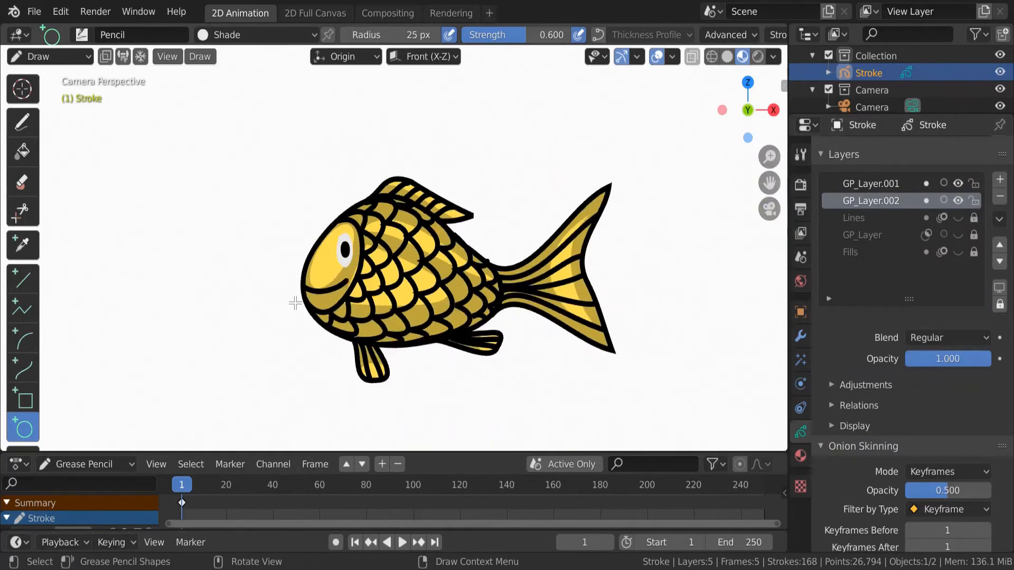
scroll(295, 303, up, 2)
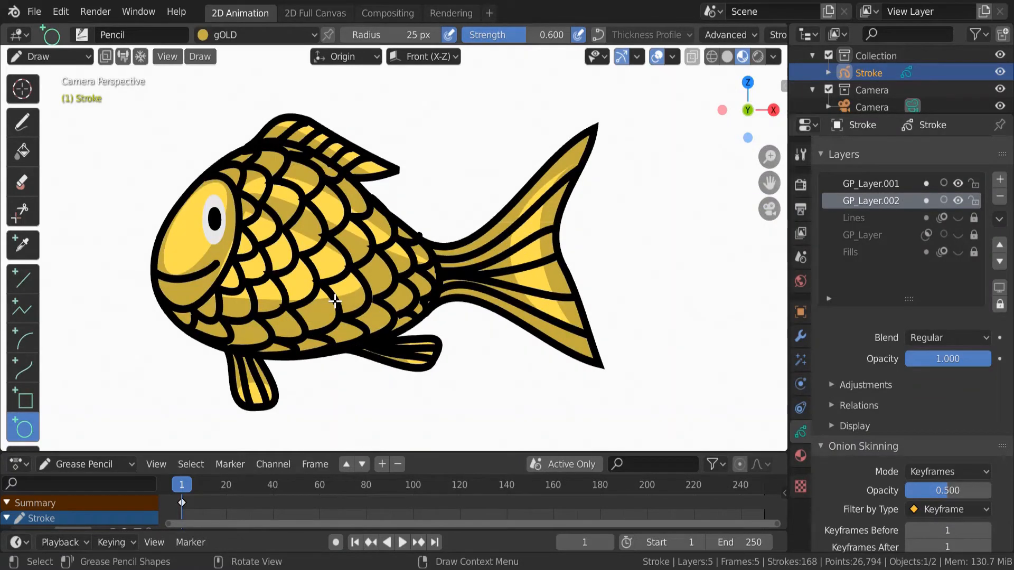
click(48, 57)
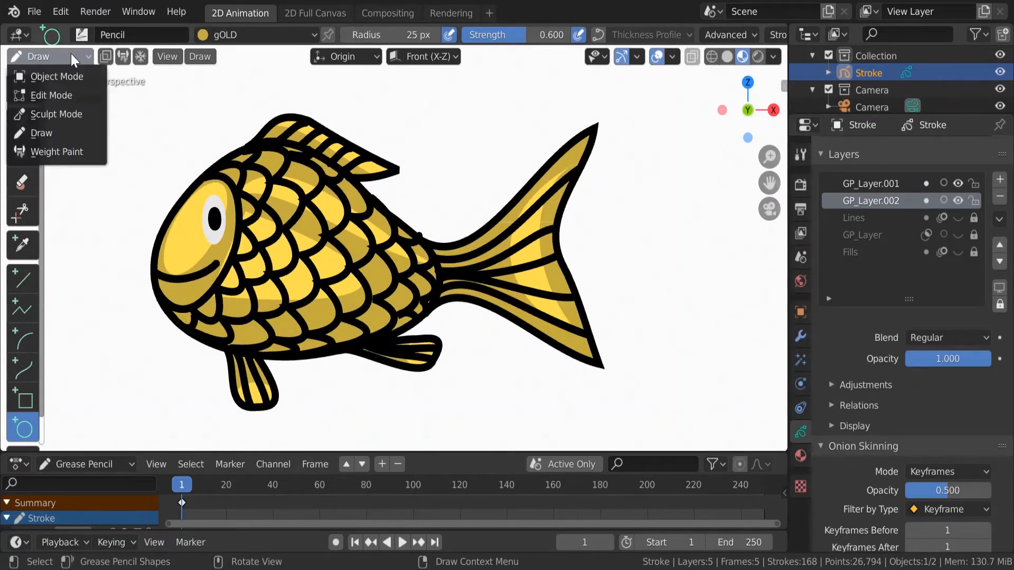
click(1000, 181)
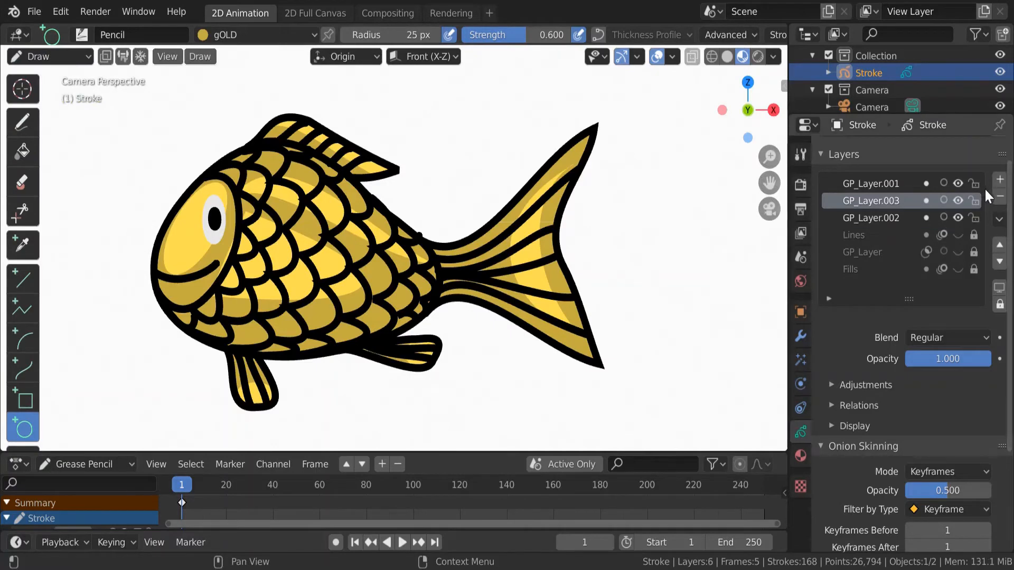
double_click(894, 202)
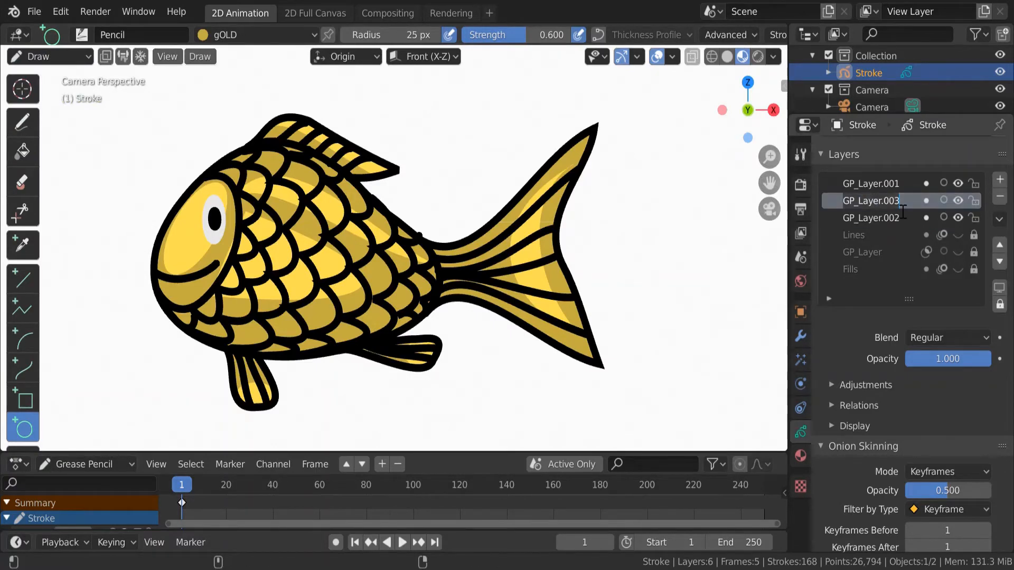
text(Eye)
key(Return)
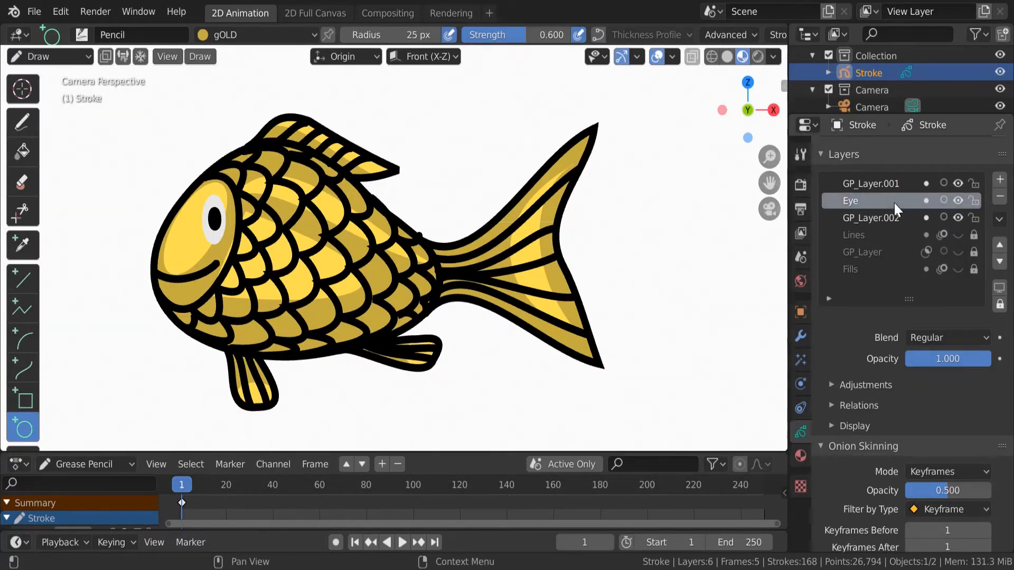
Step: In Edit Mode, select the entire pupil and eye white ellipses and move both strokes to the Eye layer
click(87, 55)
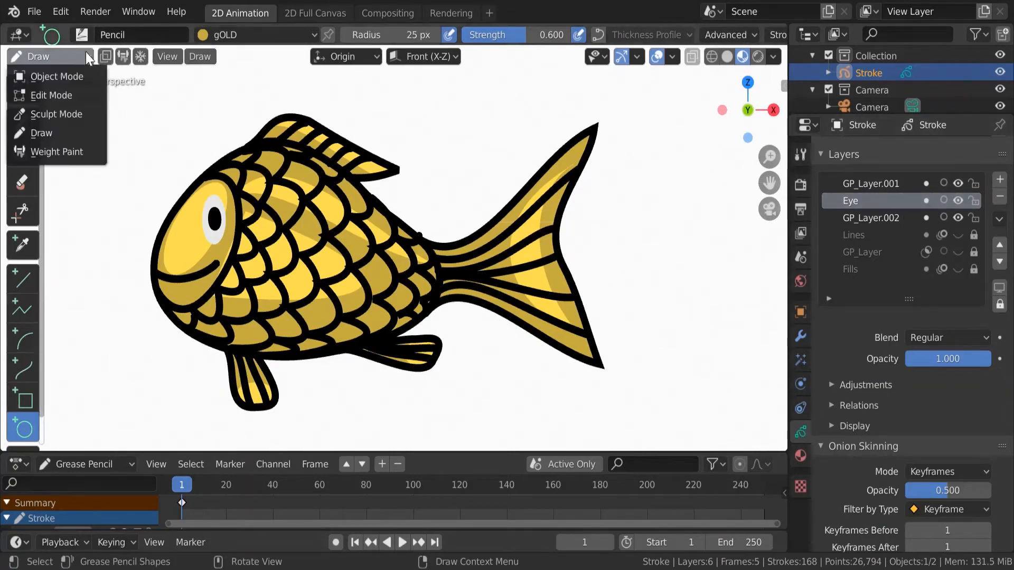
click(61, 96)
scroll(204, 248, up, 6)
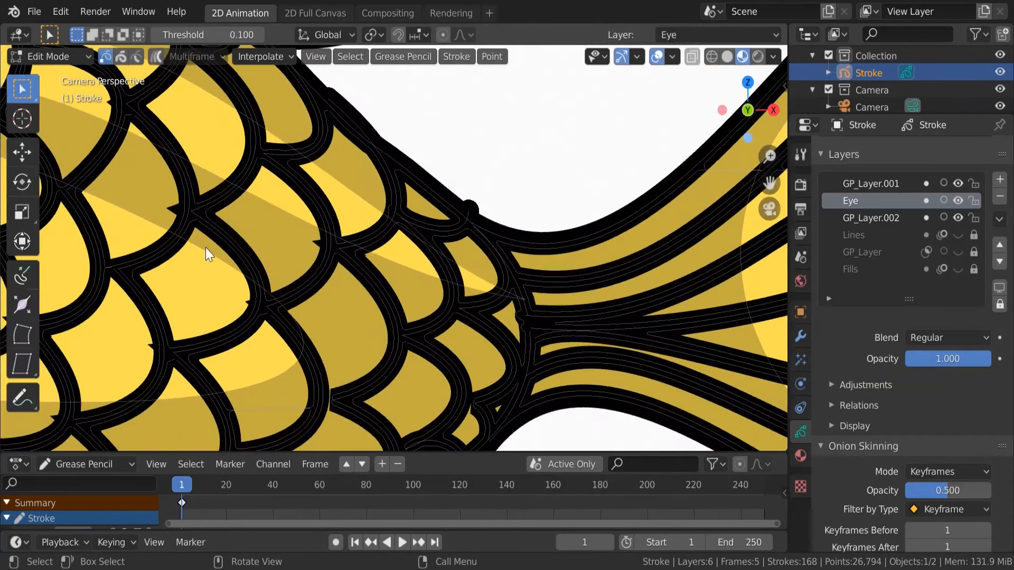
shift+middle_drag(202, 245, 702, 273)
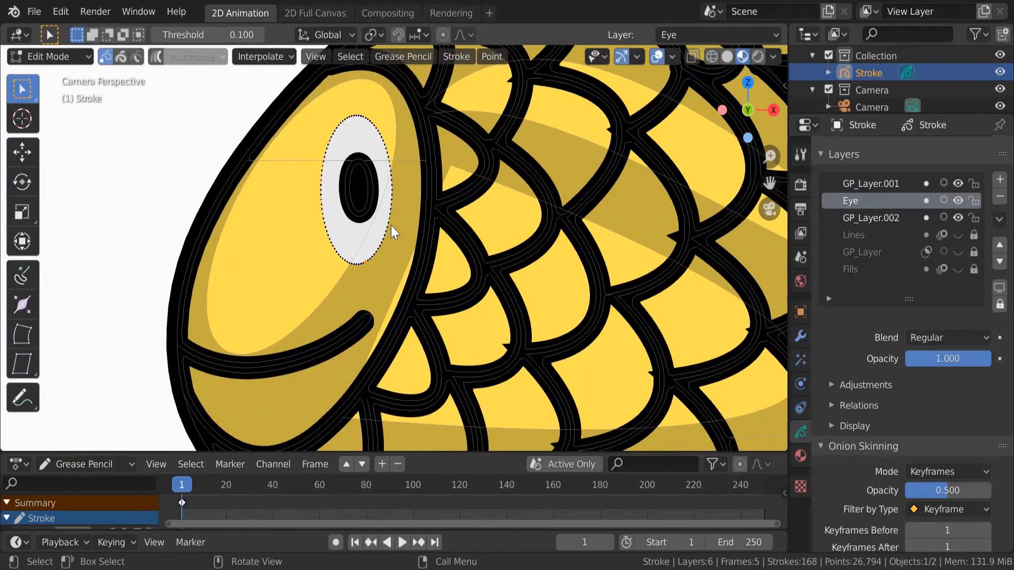
scroll(390, 226, up, 4)
shift+middle_drag(373, 227, 386, 328)
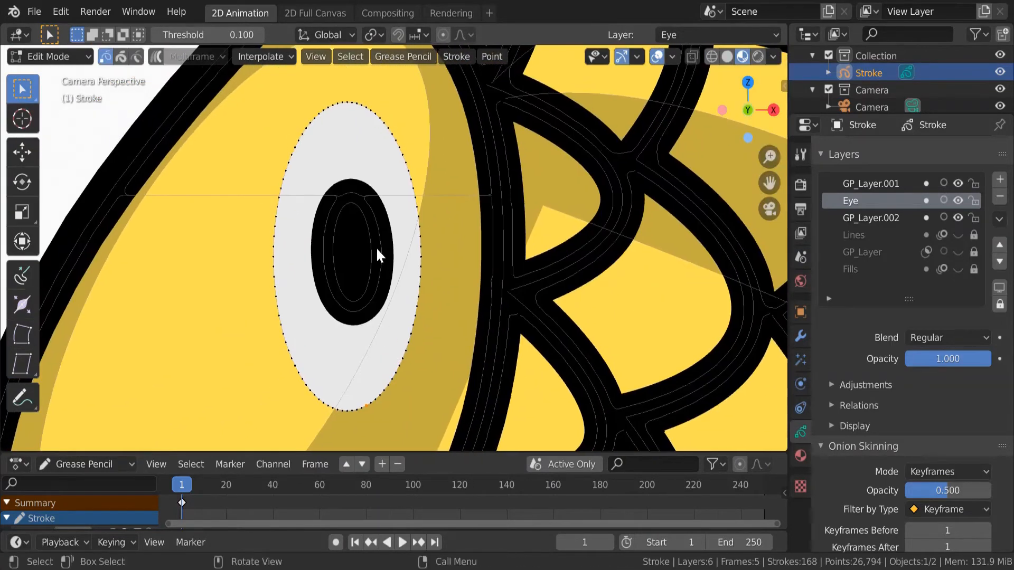
click(377, 247)
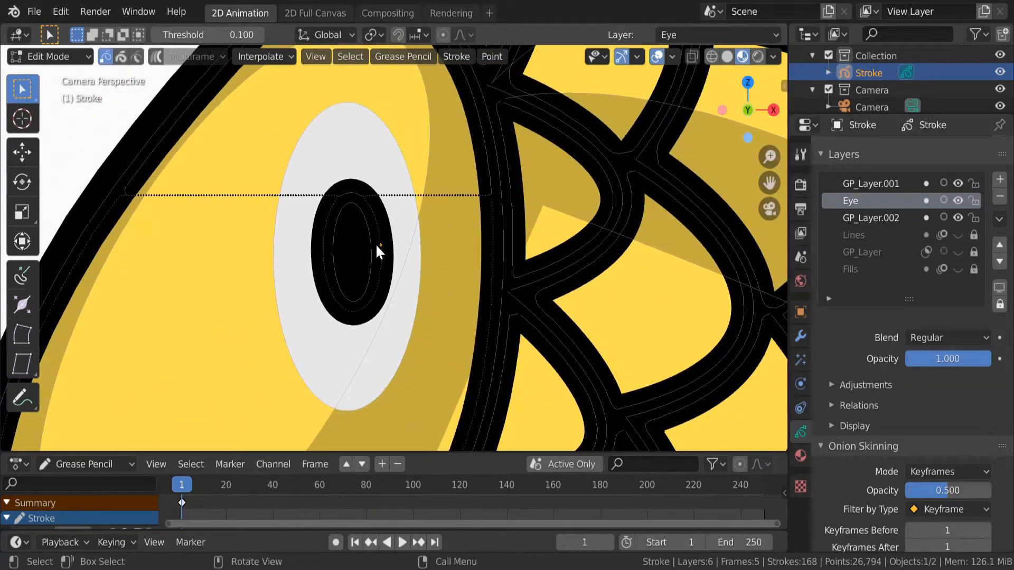
click(371, 250)
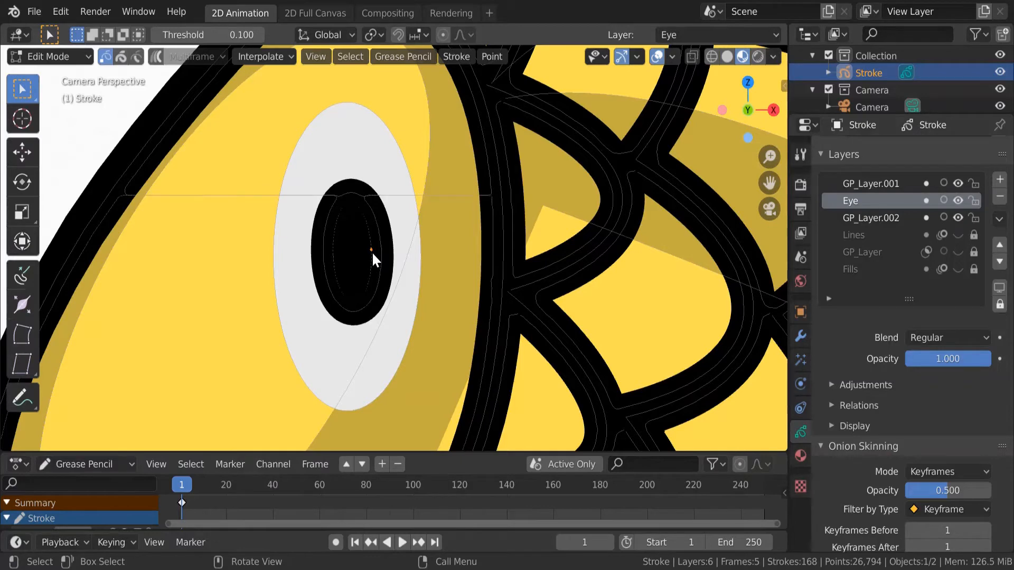
key(l)
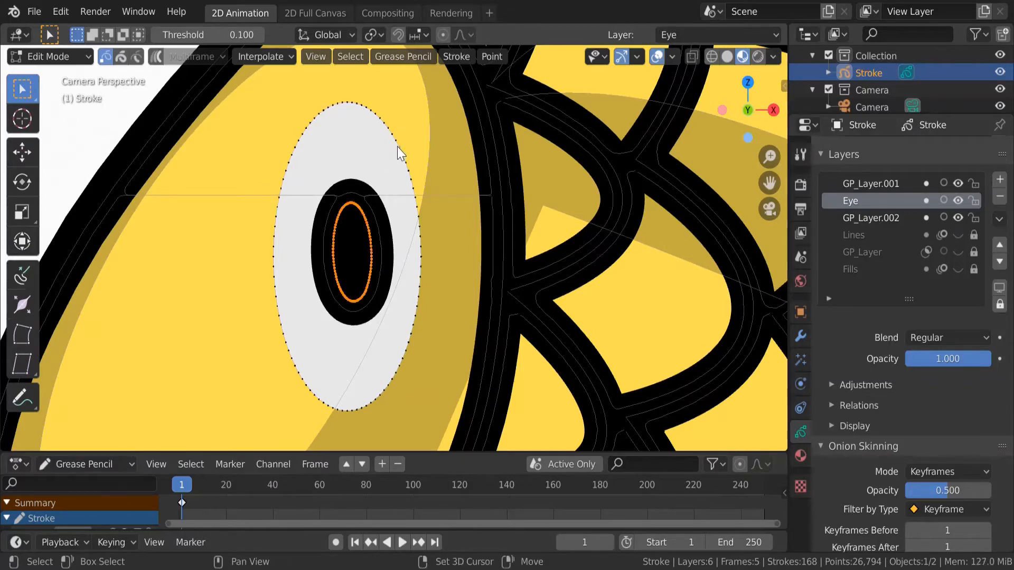
key(l)
scroll(406, 175, down, 1)
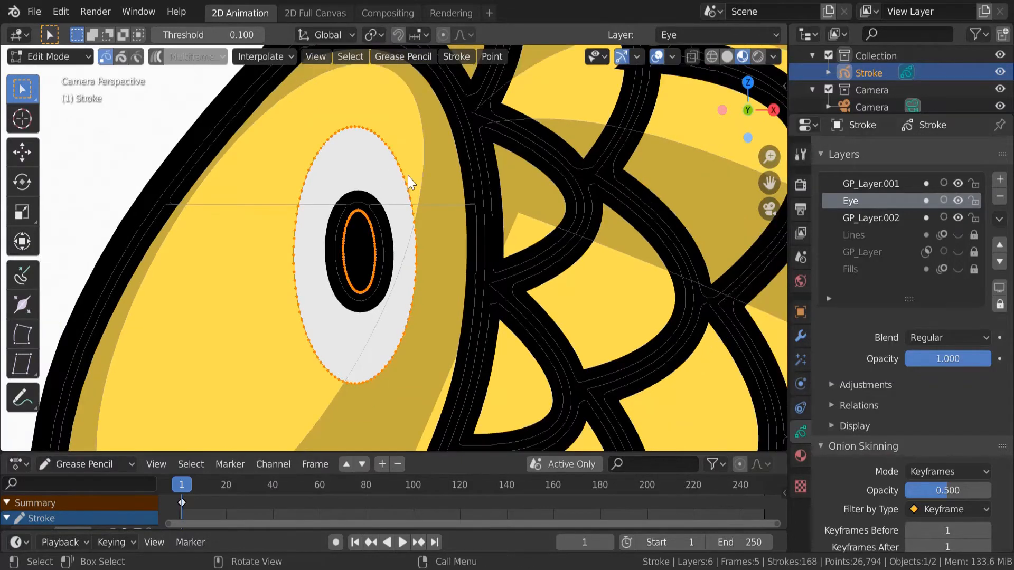
click(463, 65)
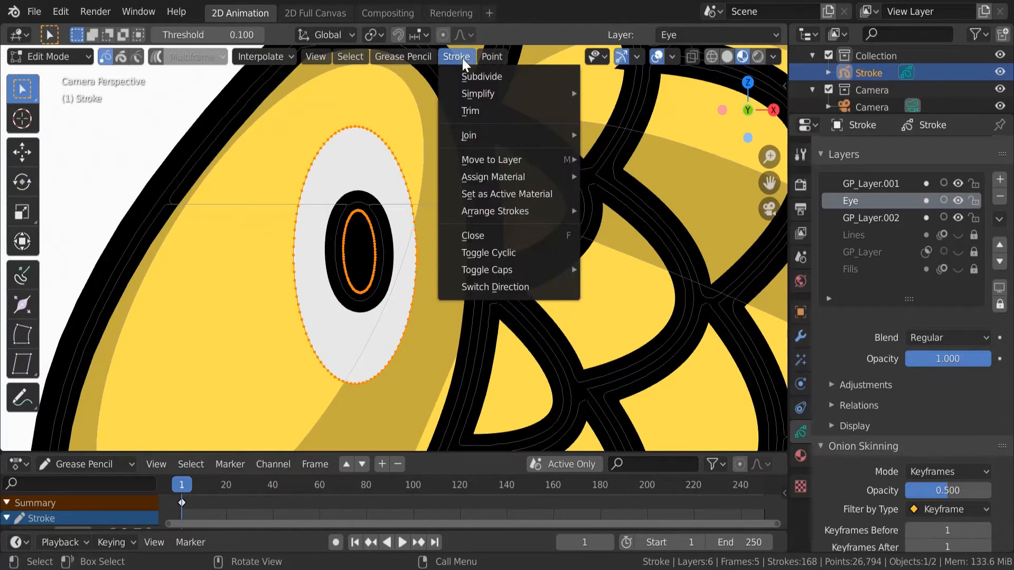
mouse_move(492, 159)
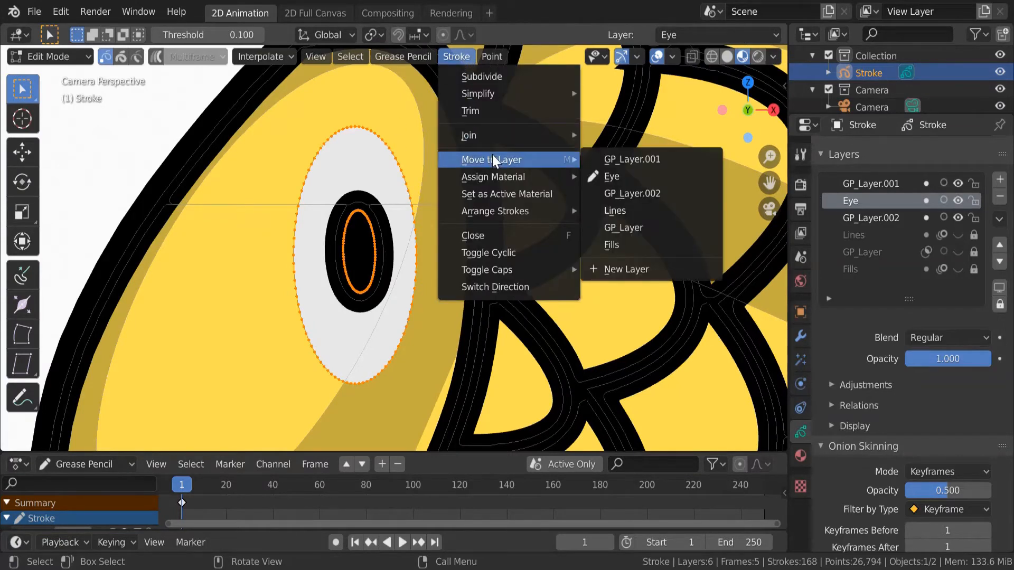
click(614, 175)
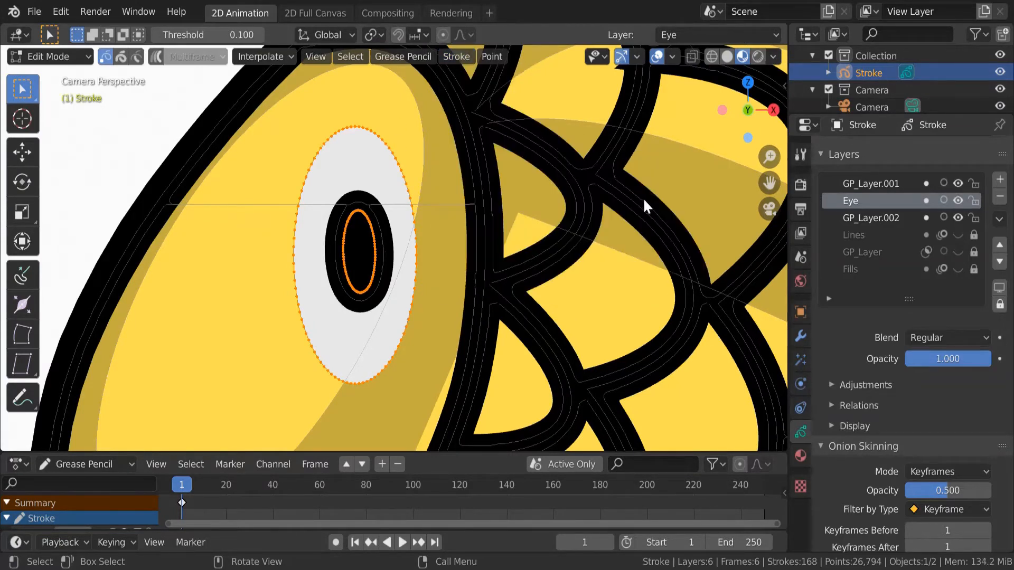
Step: Lock all layers except Eye, keep the Eye layer visible and deselect the eye strokes
click(999, 305)
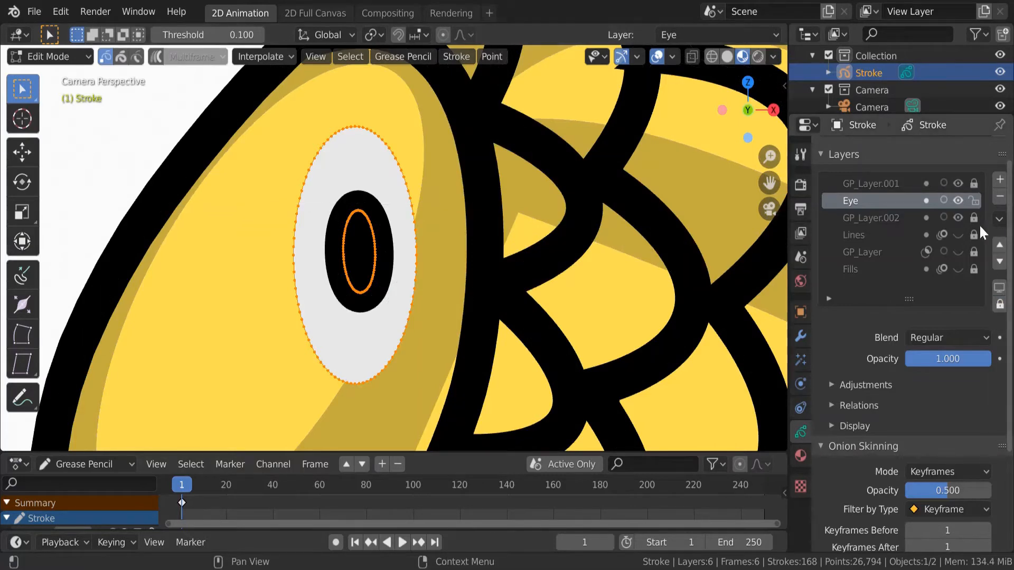
click(974, 201)
click(975, 201)
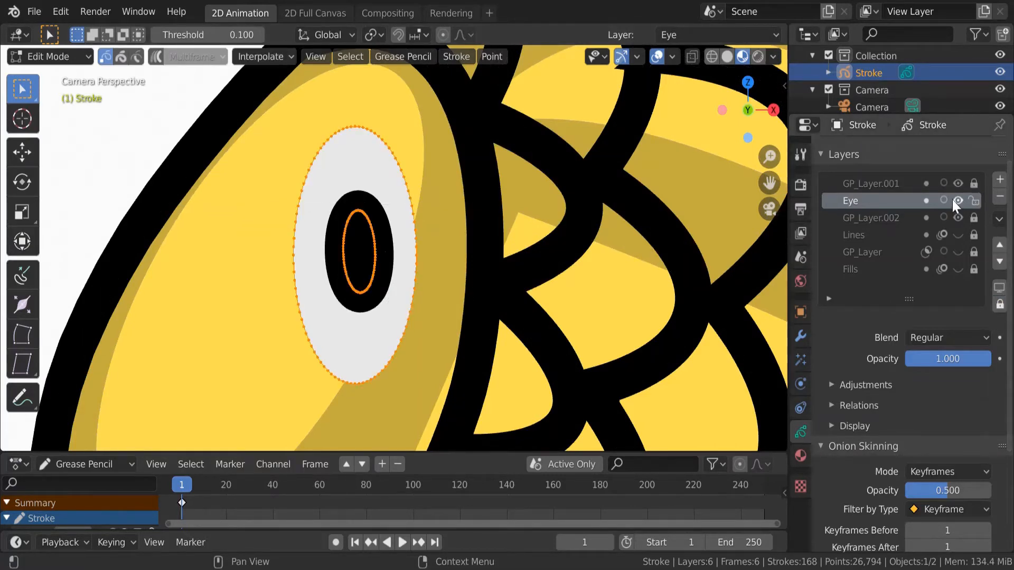
click(956, 202)
click(957, 201)
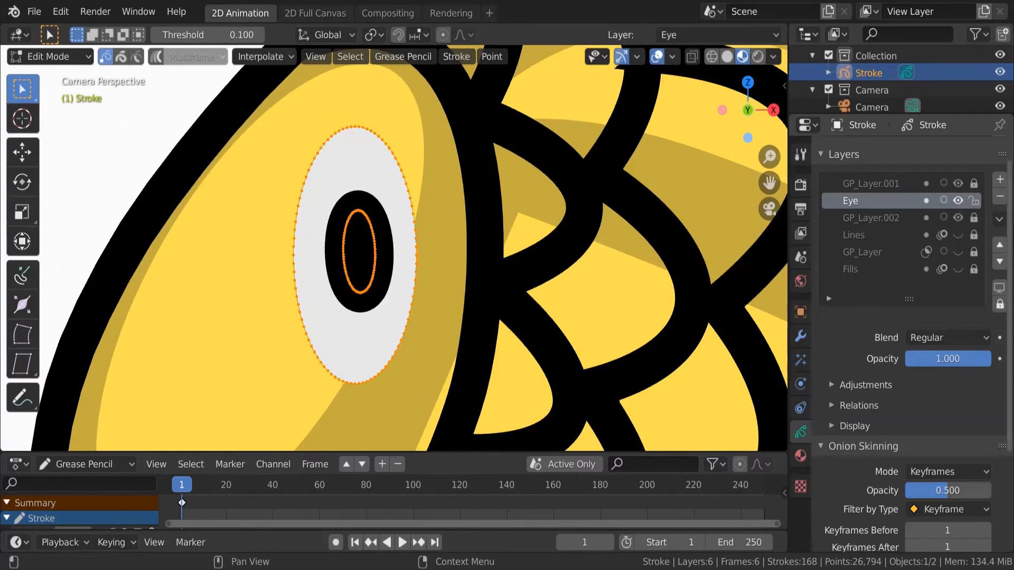
scroll(438, 293, down, 2)
scroll(438, 292, down, 1)
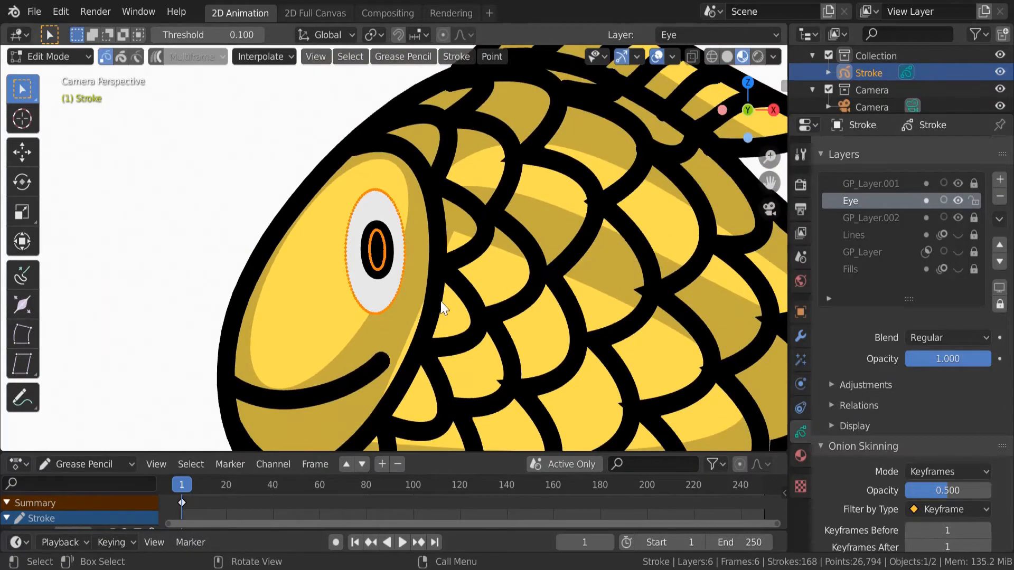
click(399, 302)
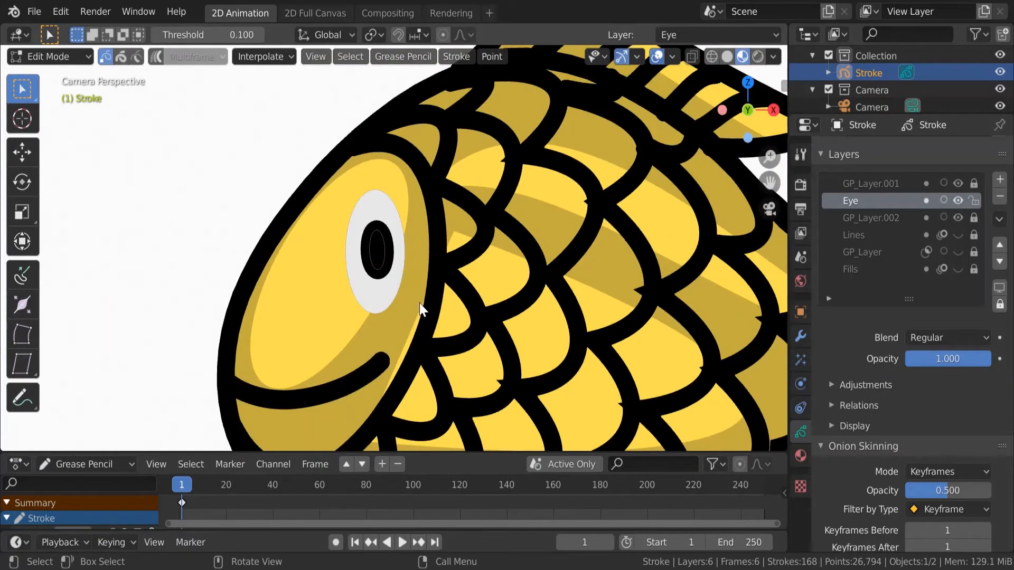
Step: Save the file and move the Eye layer to the top of the layer stack
scroll(481, 288, up, 5)
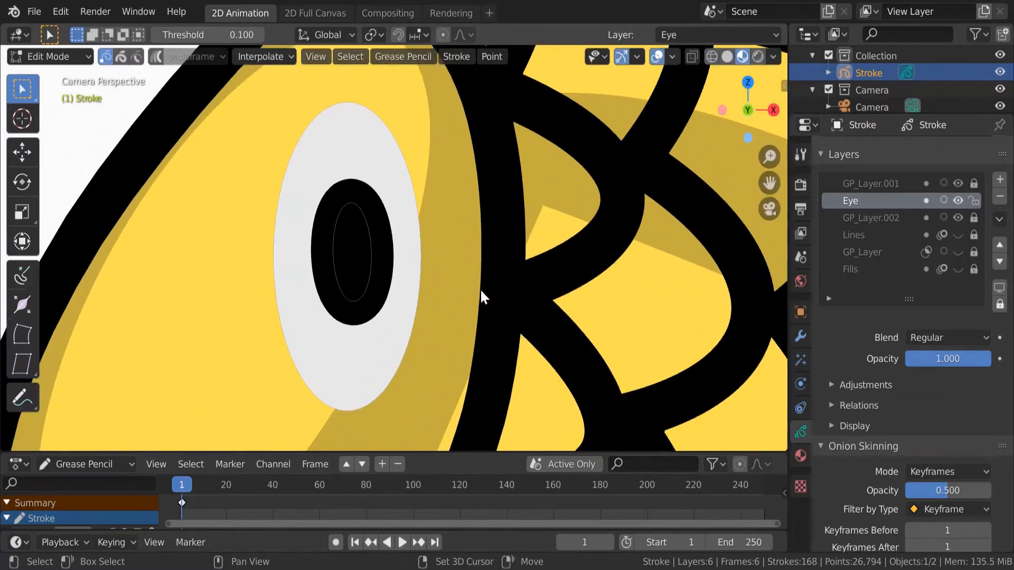
shift+middle_drag(480, 289, 391, 266)
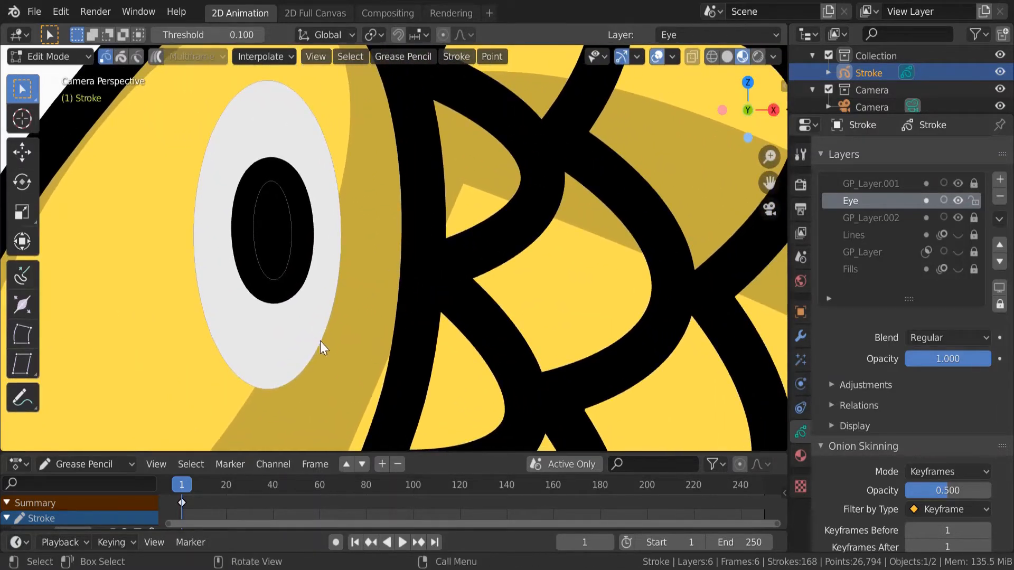
key(ctrl+s)
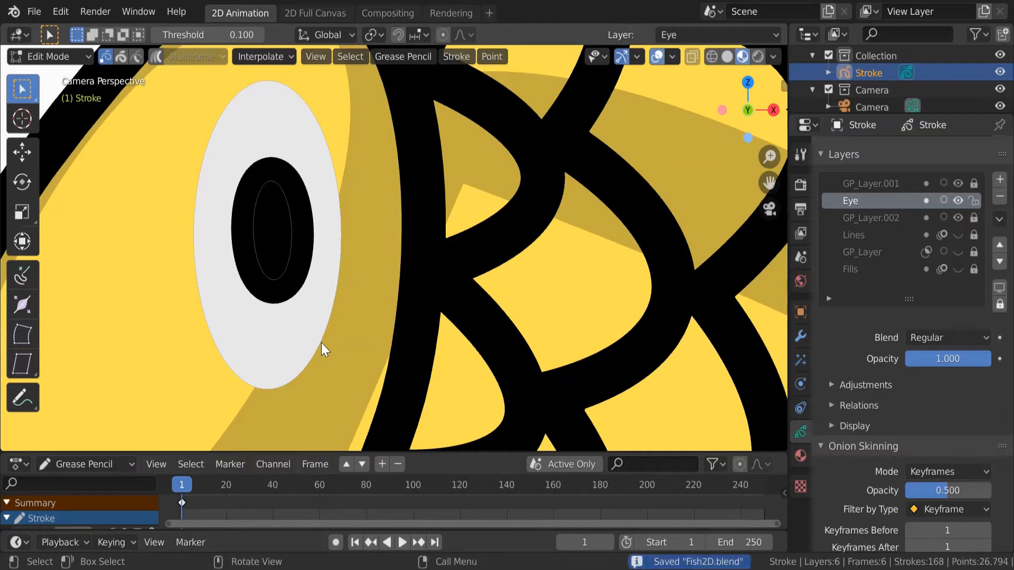
click(999, 245)
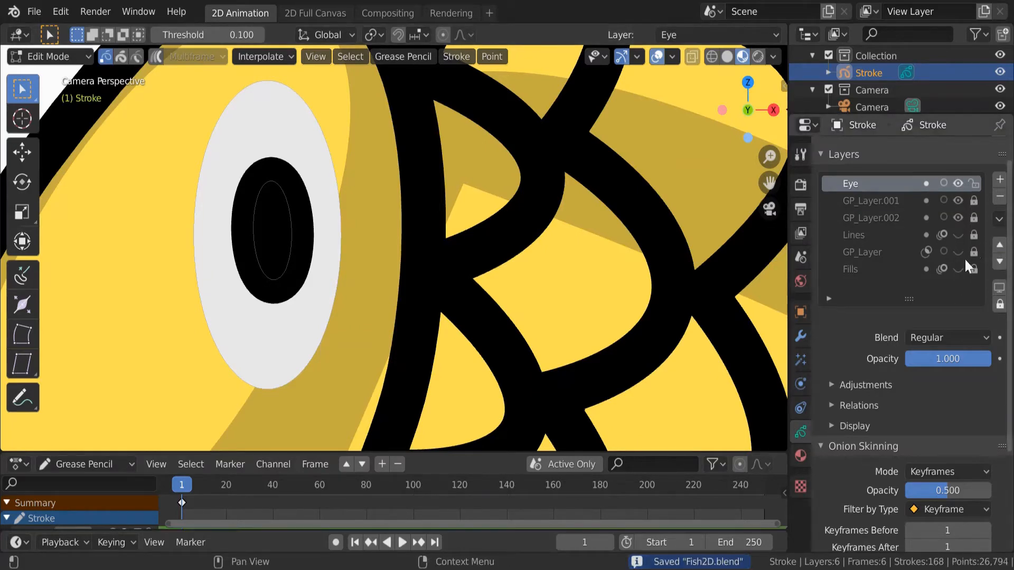
Step: Select the complete pupil and eye white strokes on the Eye layer
click(288, 255)
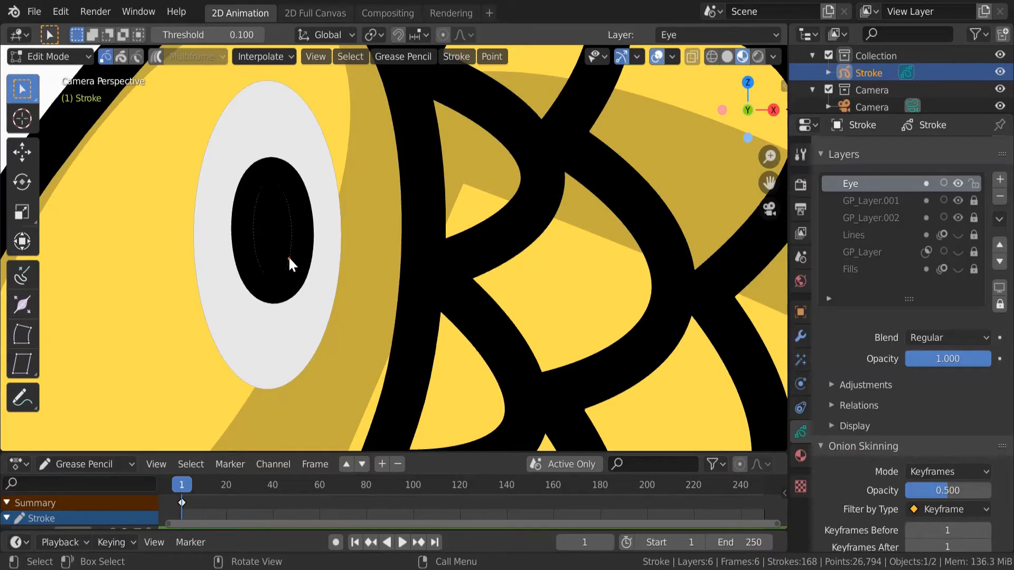
key(l)
key(Home)
scroll(289, 258, up, 6)
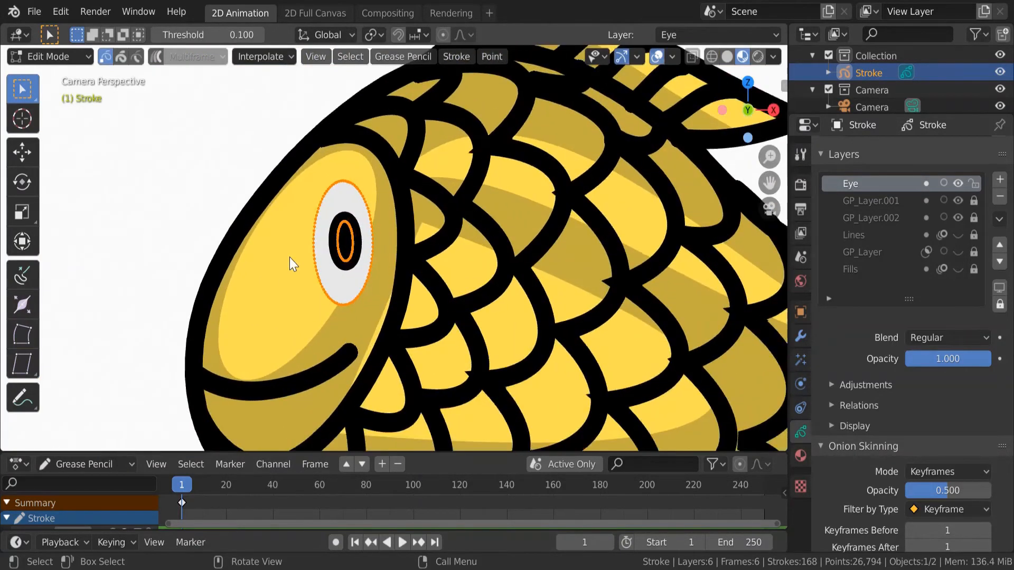
Step: At frame 5, scale the selected eye strokes along the global Z axis to about 0.02, closing the eye
click(195, 477)
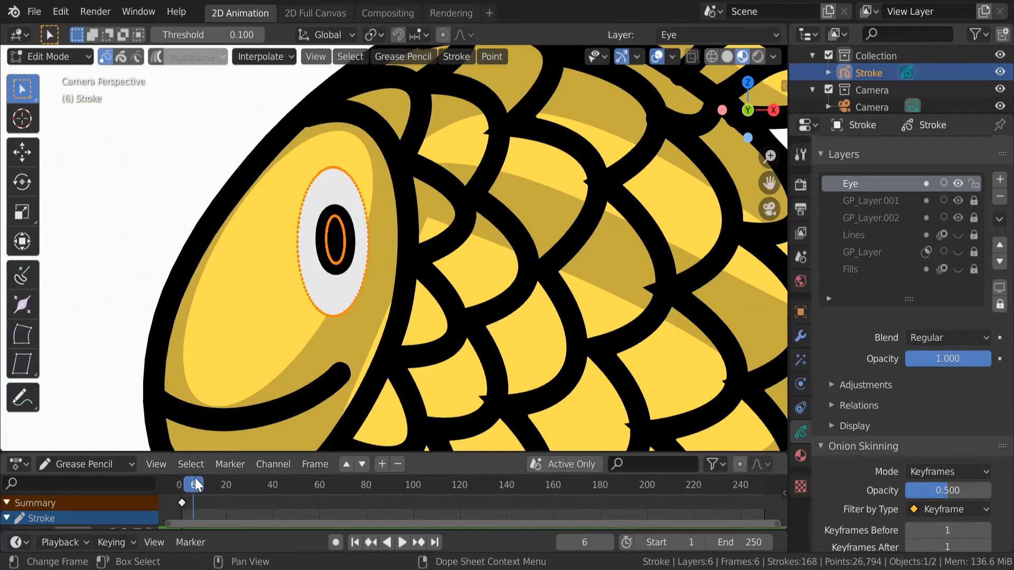
key(Left)
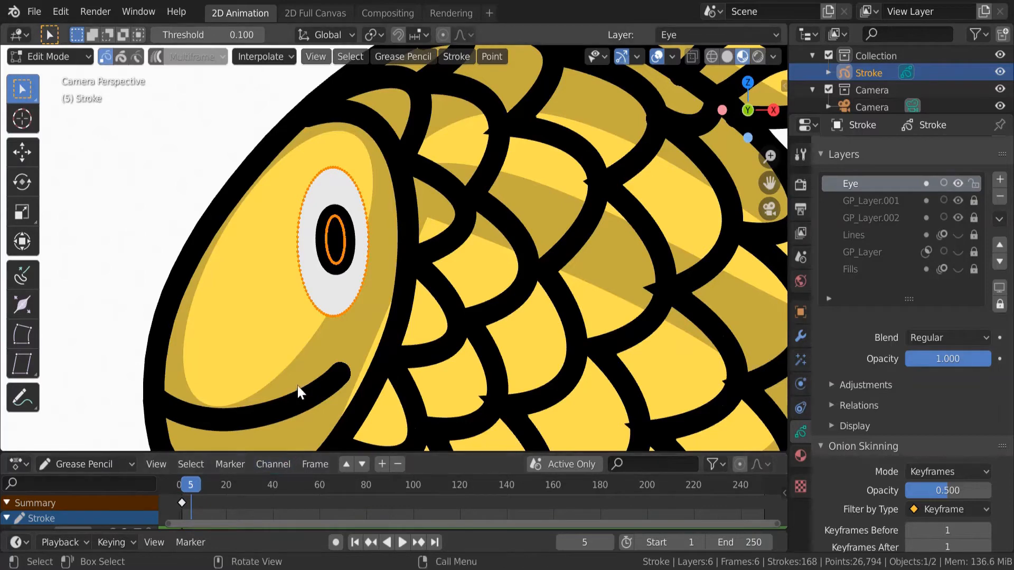
key(s)
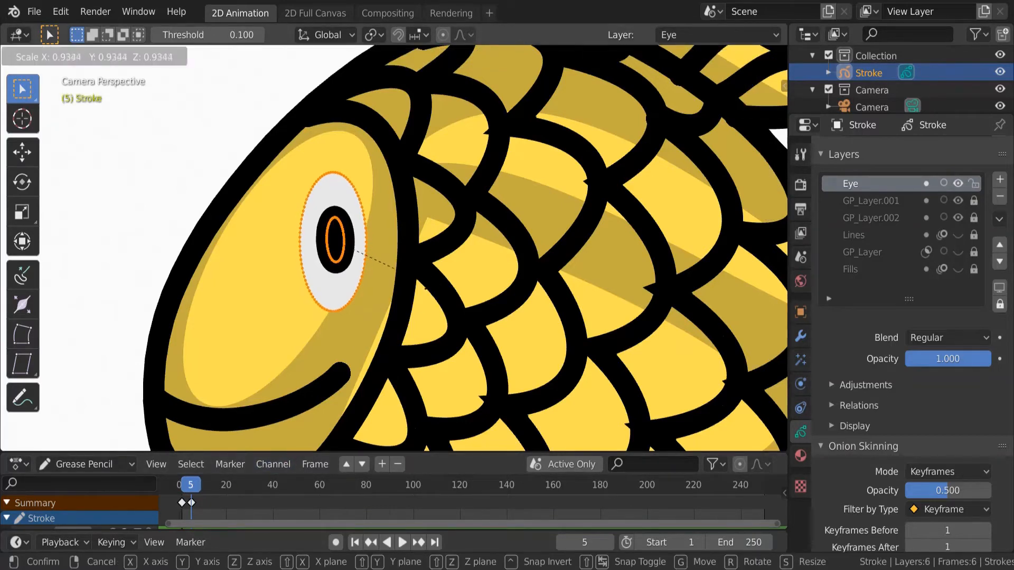
key(z)
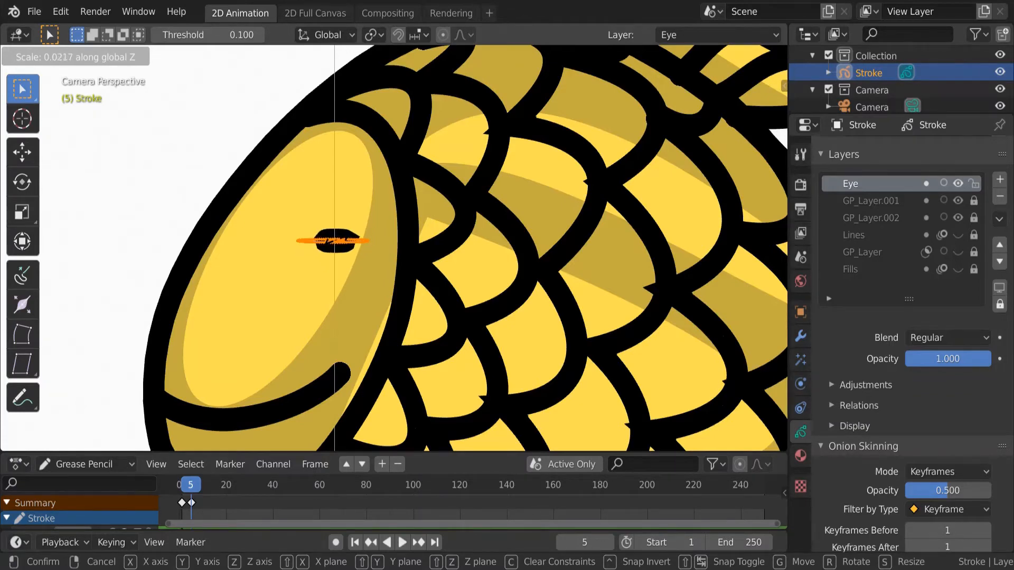
click(338, 246)
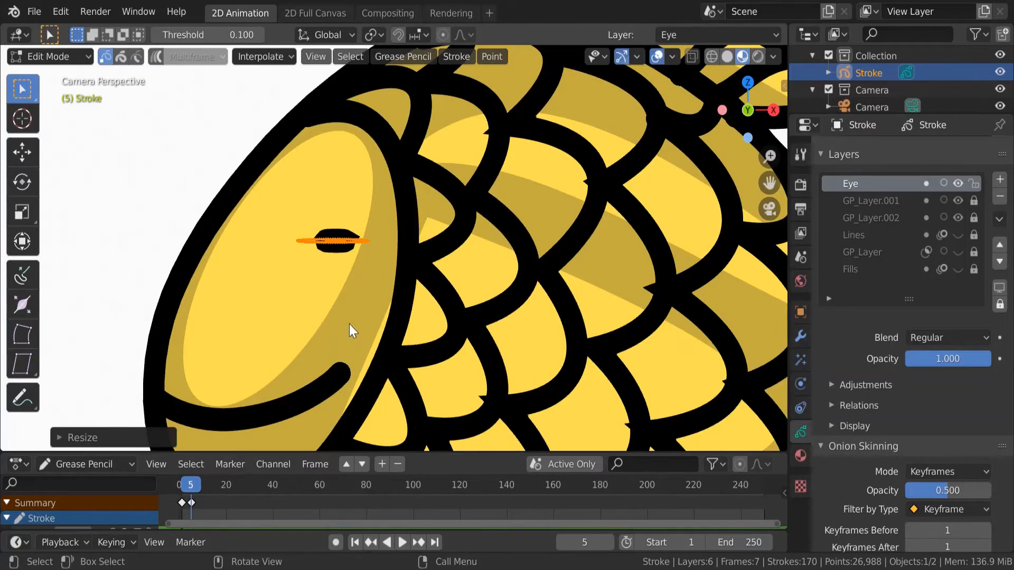
Step: Create an Eye layer keyframe at frame 7 by starting Shrink/Fatten on the closed eye strokes and cancelling it
key(Right)
key(Right)
key(Right)
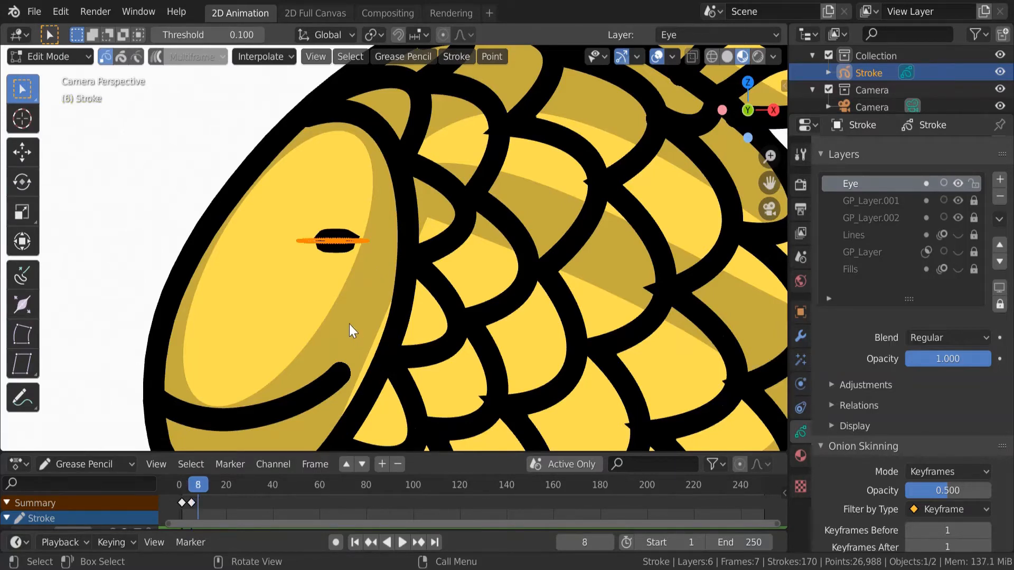
key(Right)
key(Right)
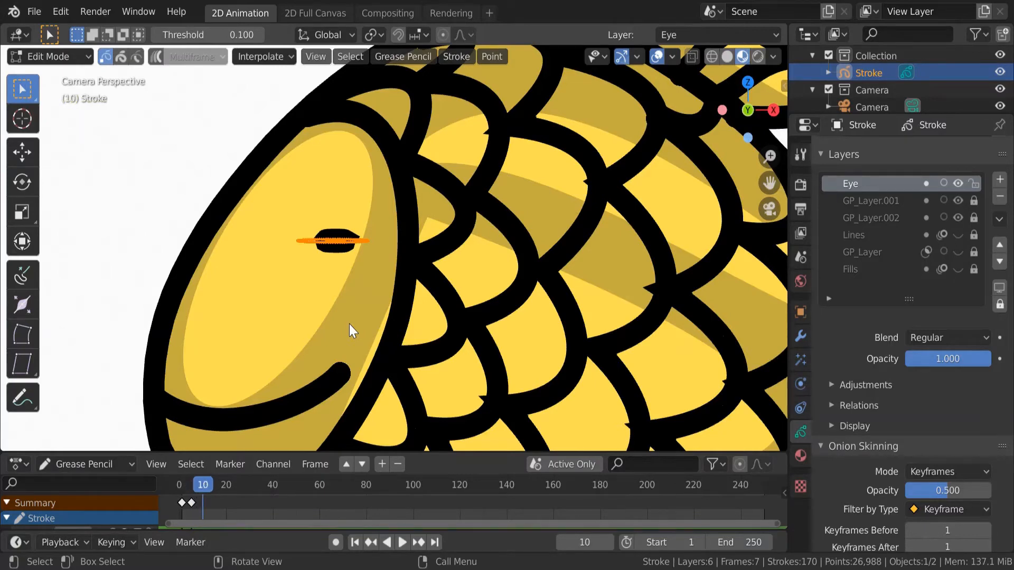
key(Left)
key(Left)
key(Left)
key(Left)
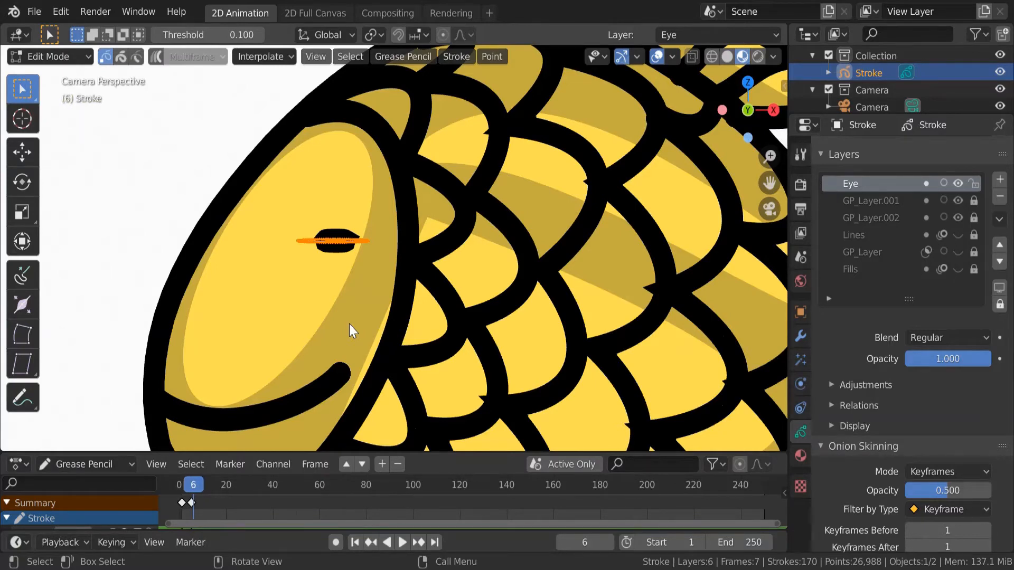
key(Right)
key(alt+s)
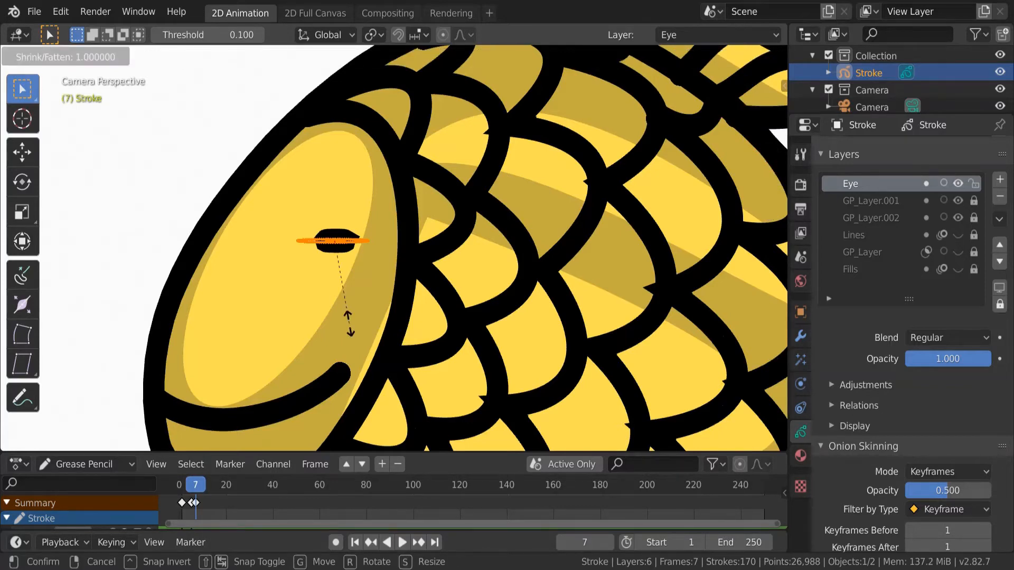
right_click(349, 325)
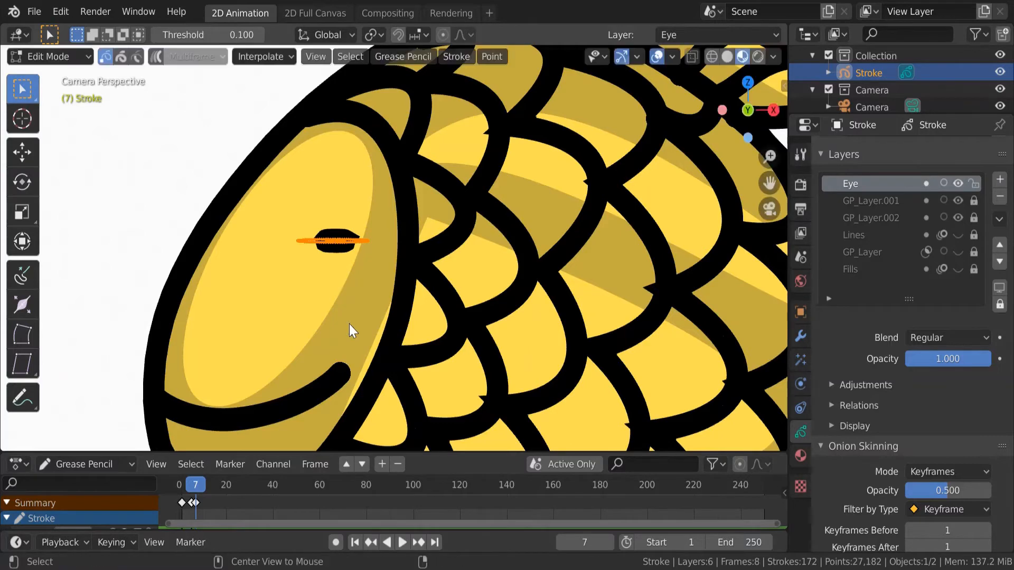
key(alt+s)
right_click(349, 324)
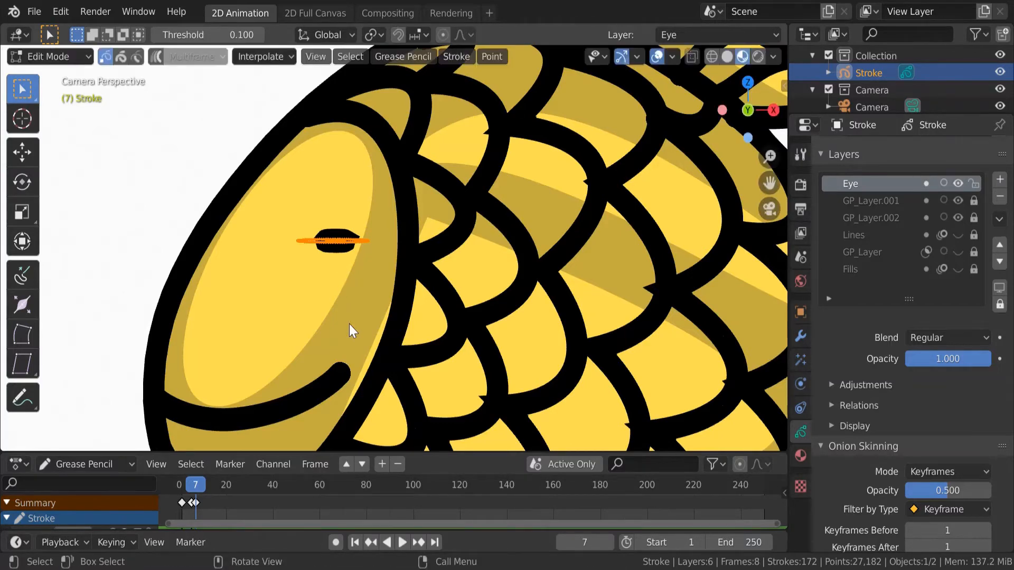
key(s)
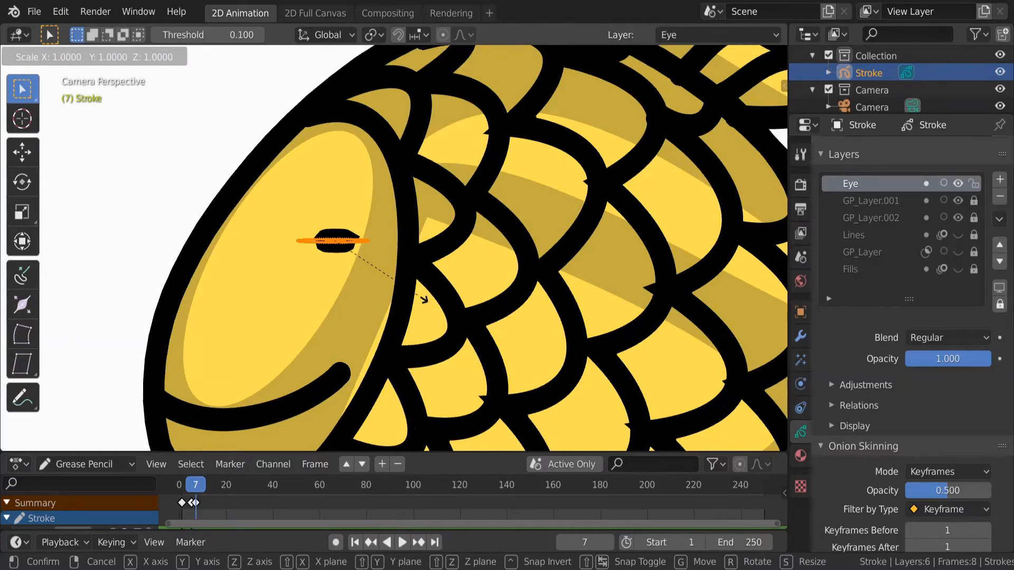
key(z)
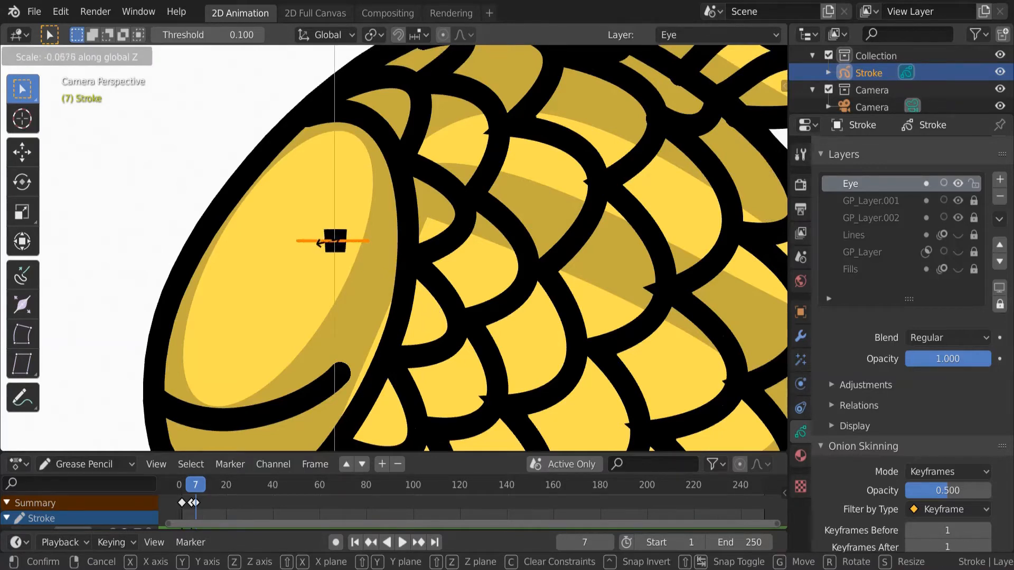
click(366, 274)
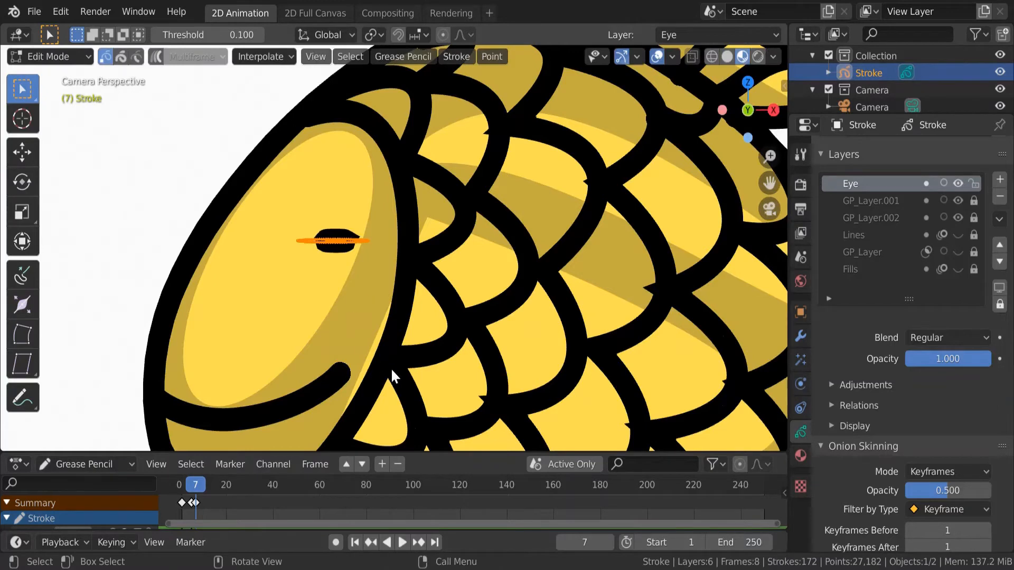
Step: Copy the open eye strokes from frame 1 and paste them into the Eye layer's keyframe at frame 7
key(shift+Left)
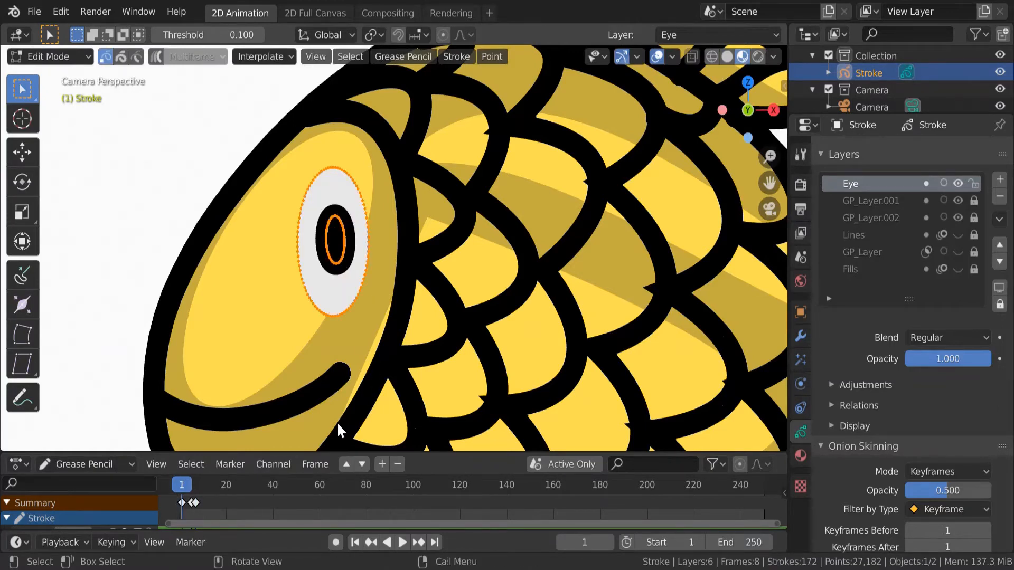
key(Up)
key(Up)
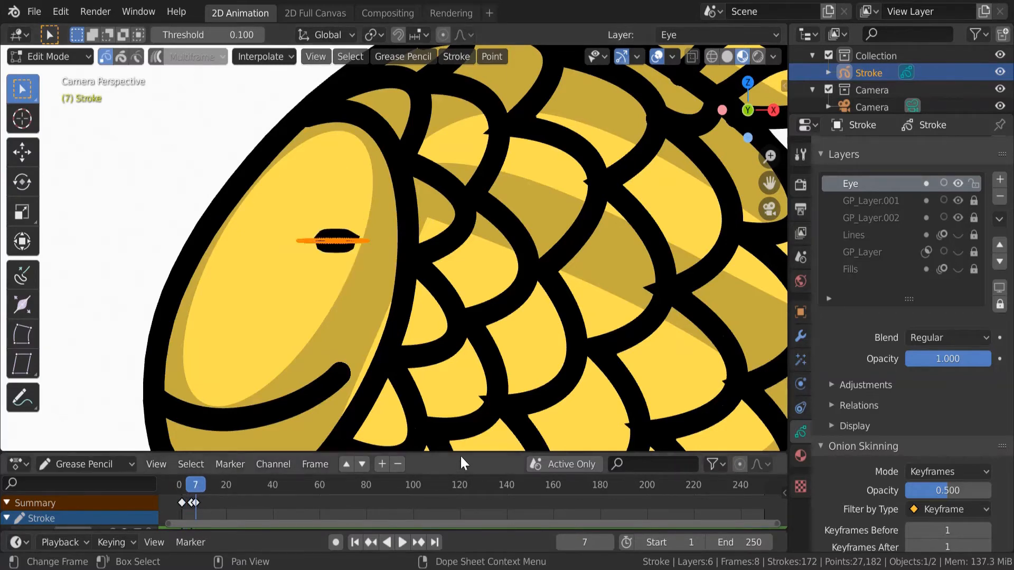
drag(464, 453, 466, 411)
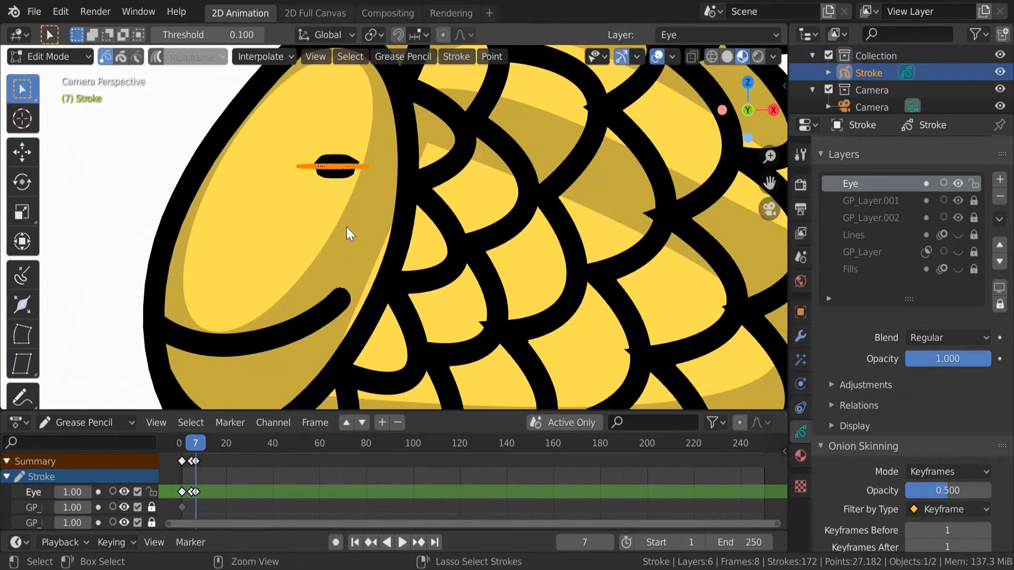
right_click(347, 190)
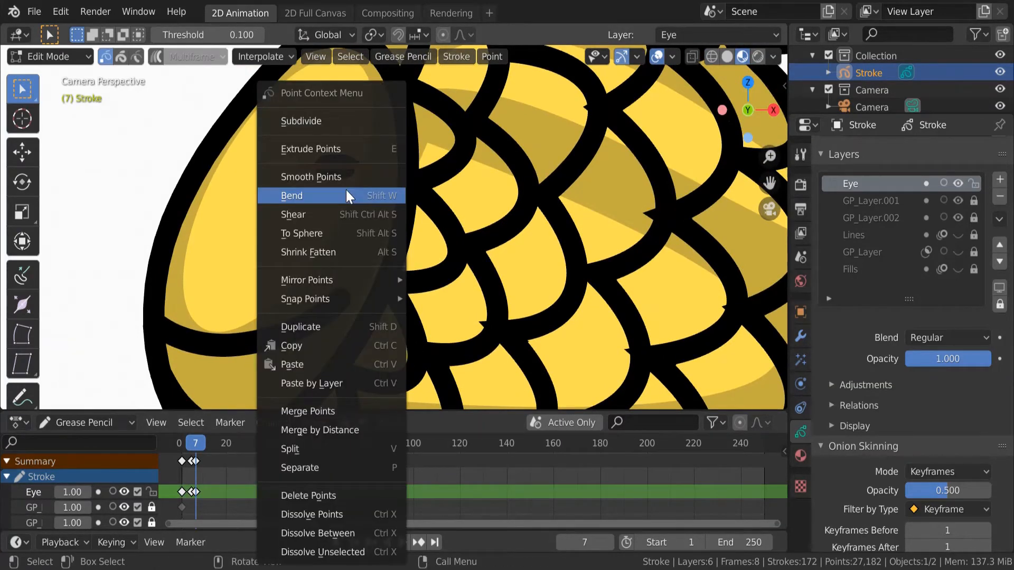
click(318, 369)
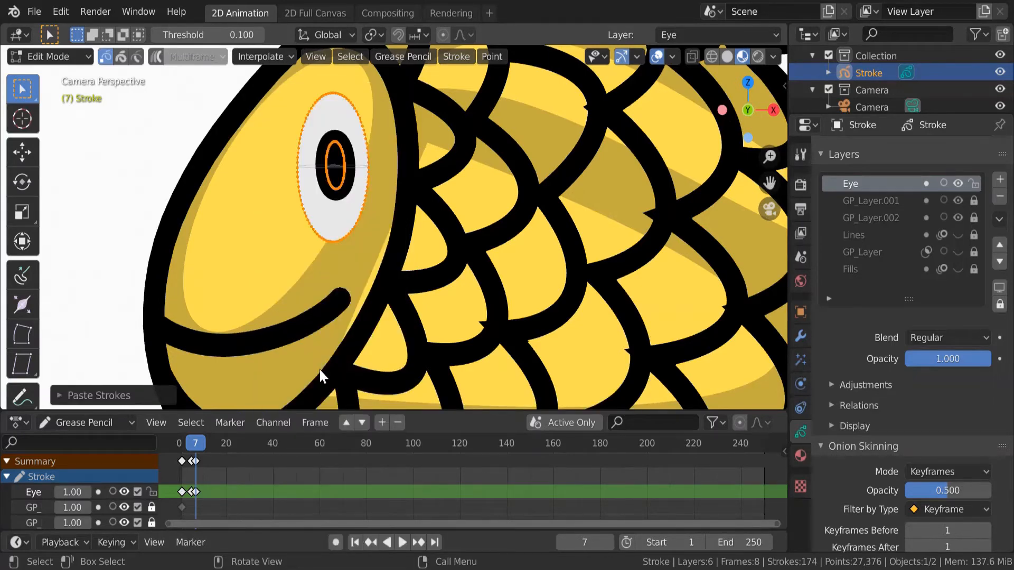
Step: Play back the animation past the blink, return to frame 1 and save the file
key(Right)
key(Right)
key(Right)
key(Right)
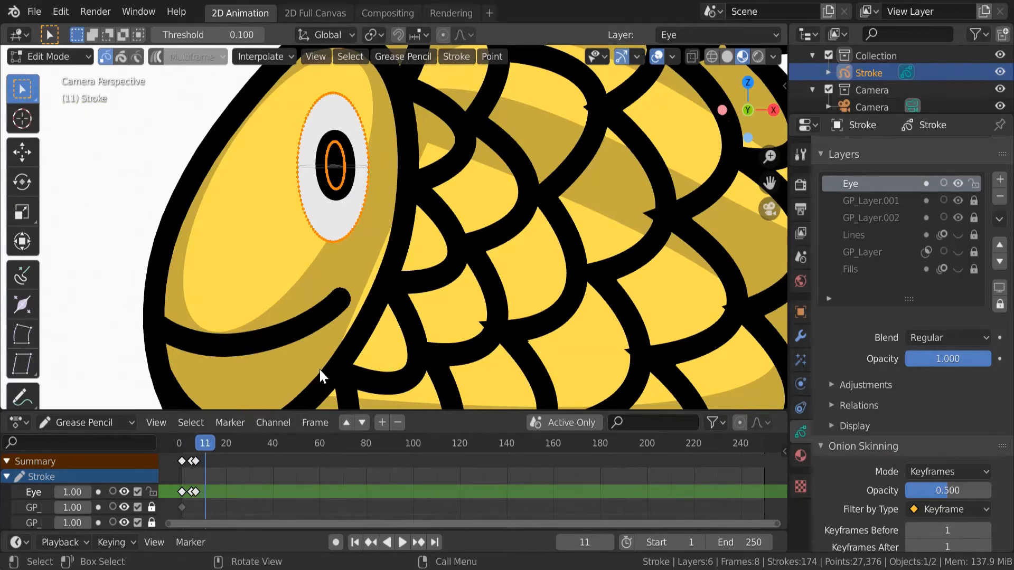
key(space)
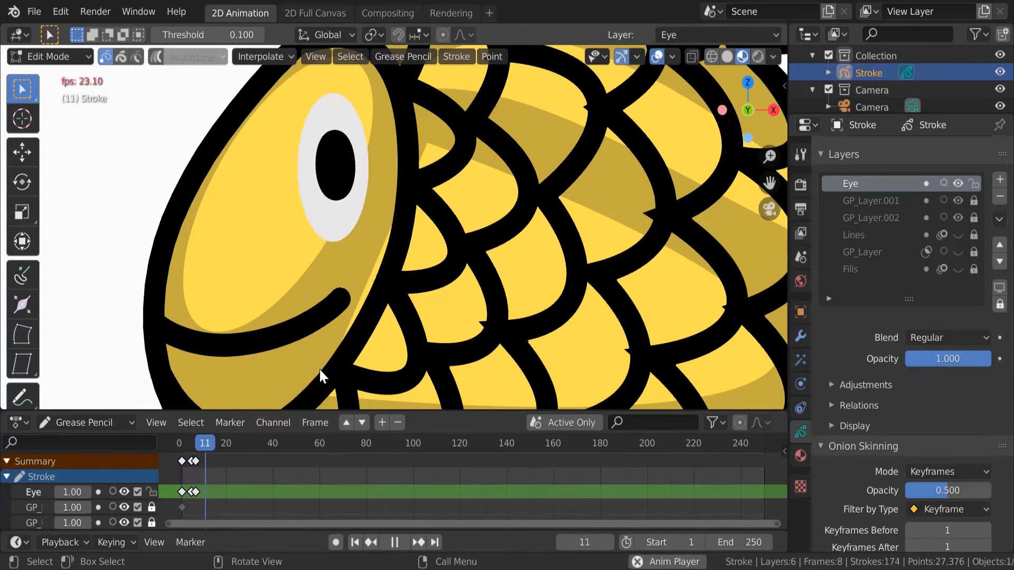
key(space)
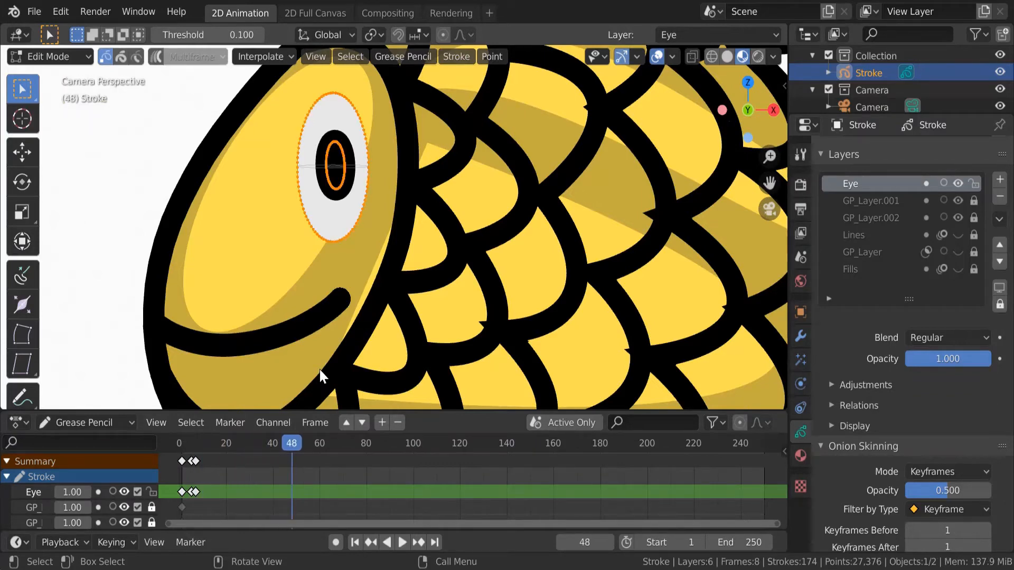
key(shift+Left)
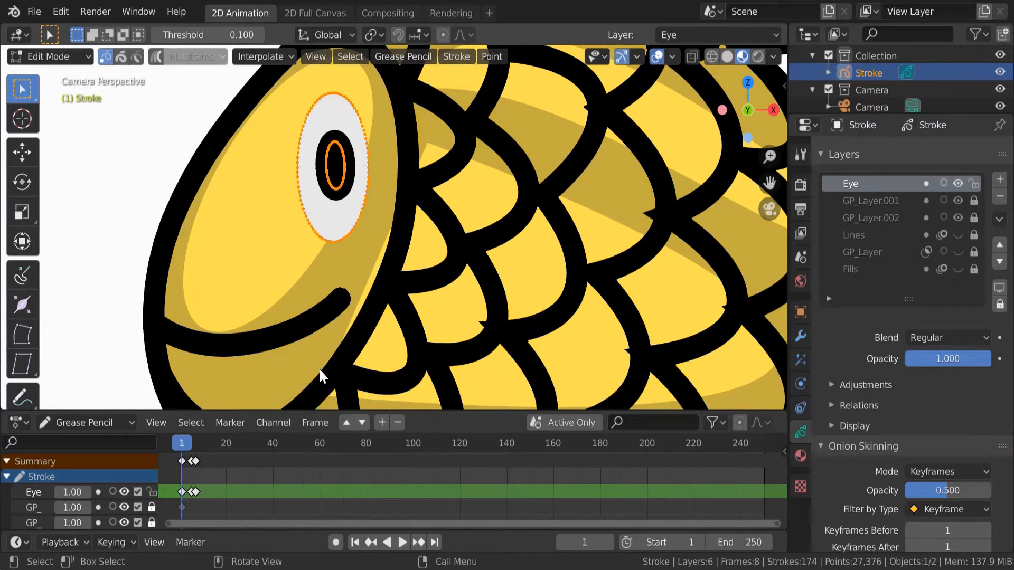
key(ctrl+s)
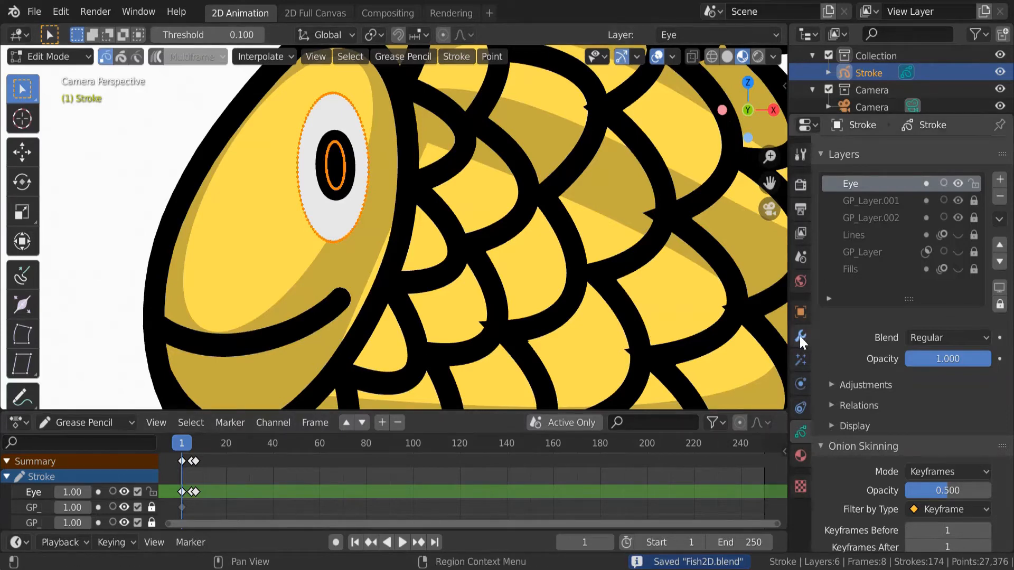
Step: In Object Mode, add a Time Offset modifier to the Stroke object and restrict it to the Eye layer
click(48, 56)
click(37, 75)
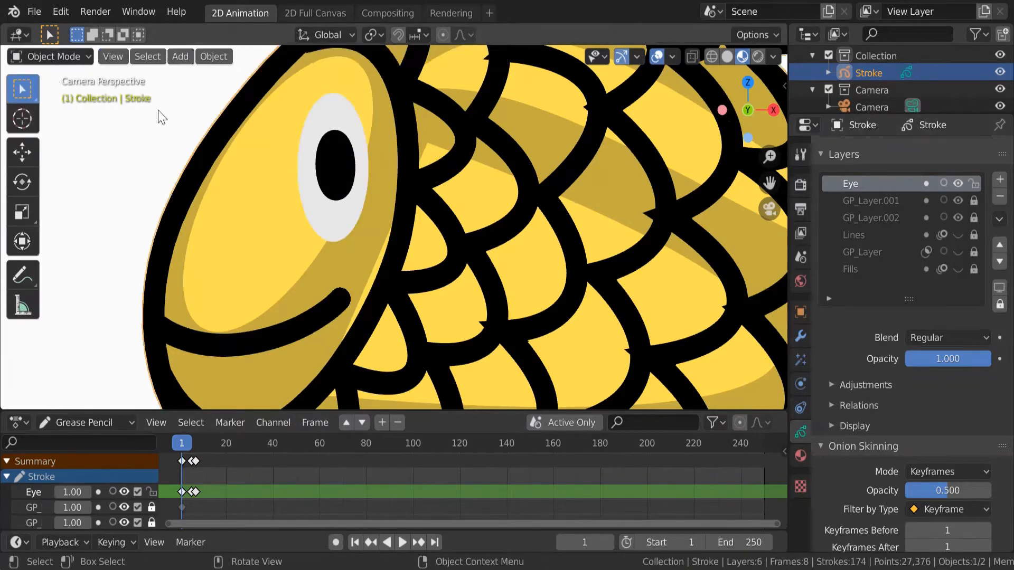
click(801, 335)
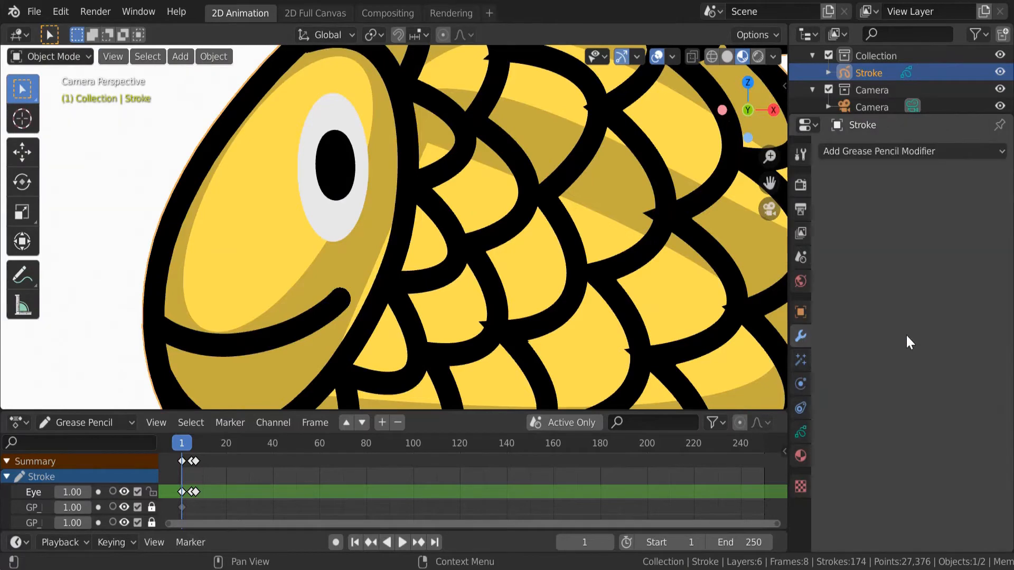
click(937, 151)
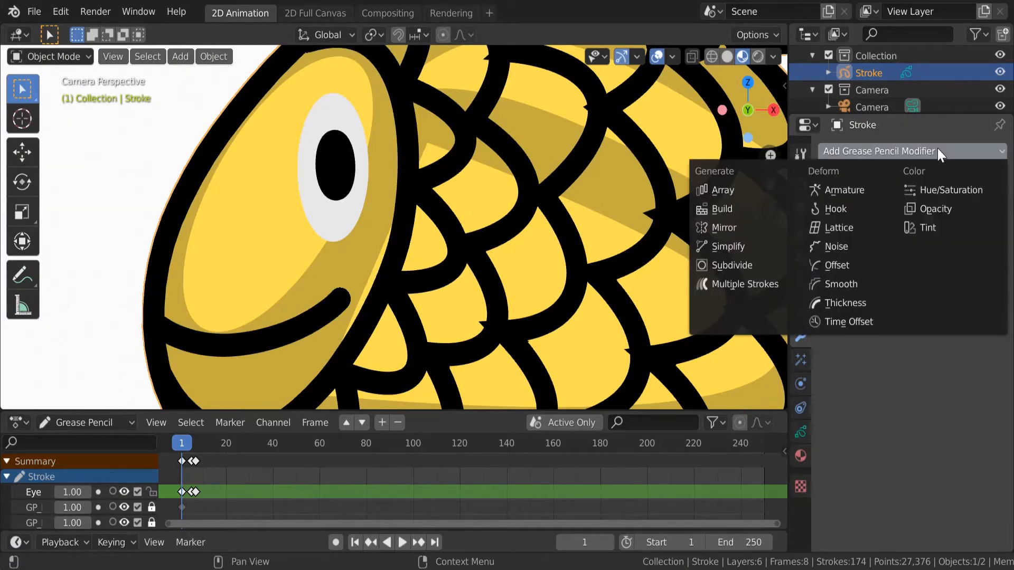
click(857, 321)
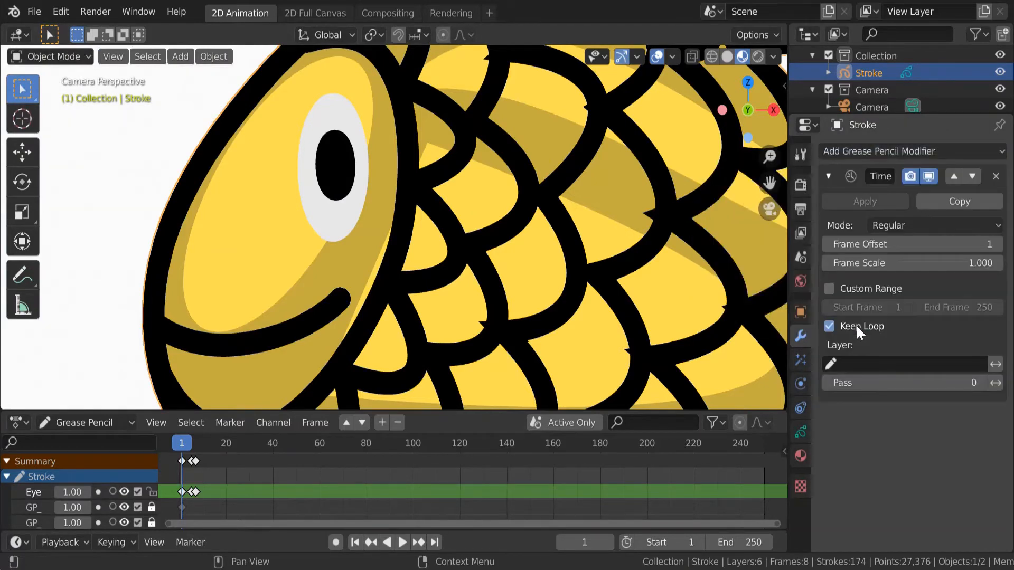
click(883, 364)
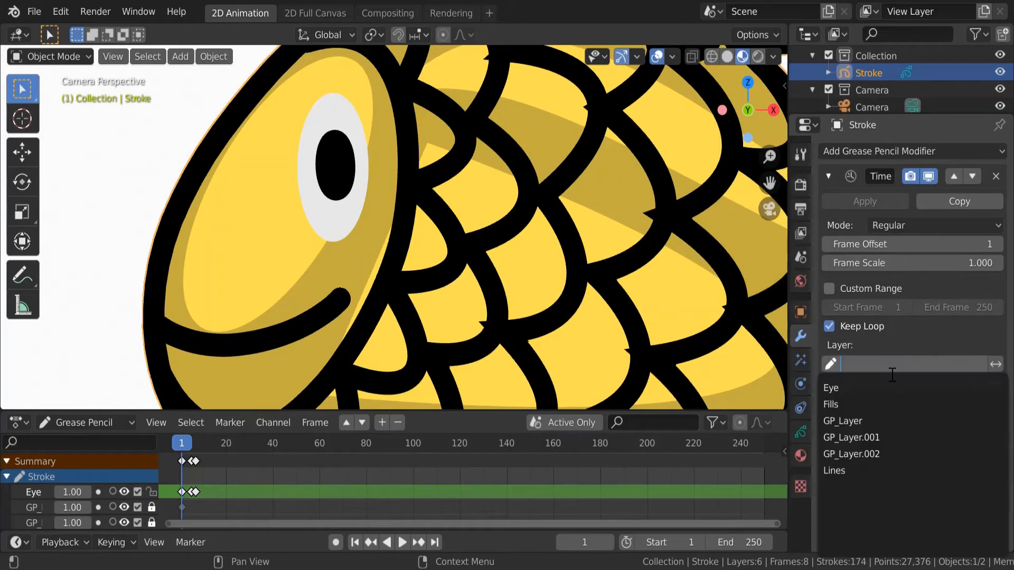
click(851, 387)
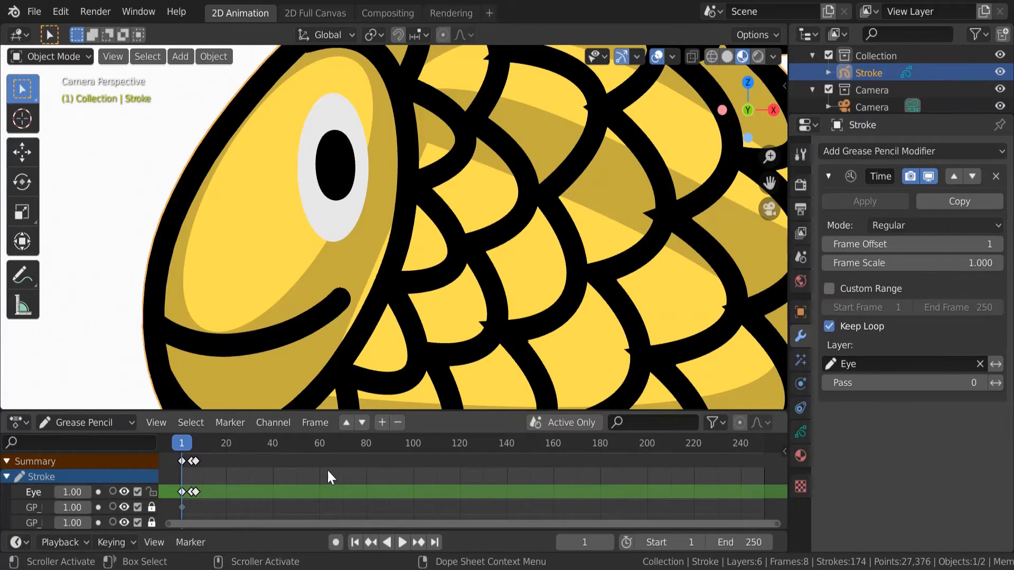
Step: Step through the blink frames and limit the Time Offset modifier to a custom range ending at frame 7
key(Right)
key(Right)
key(Right)
key(Right)
key(Right)
key(Right)
key(Right)
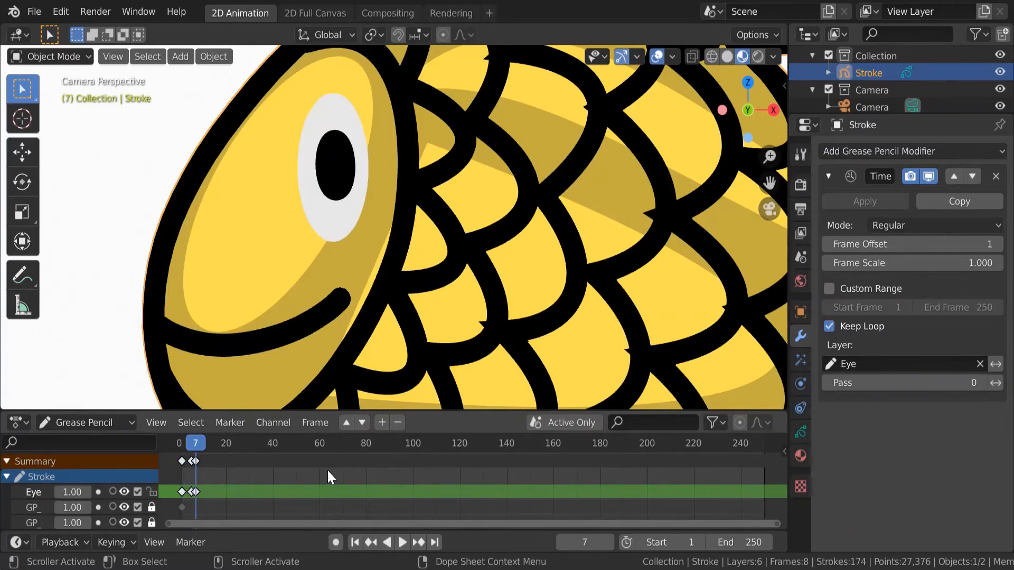
key(Left)
key(Left)
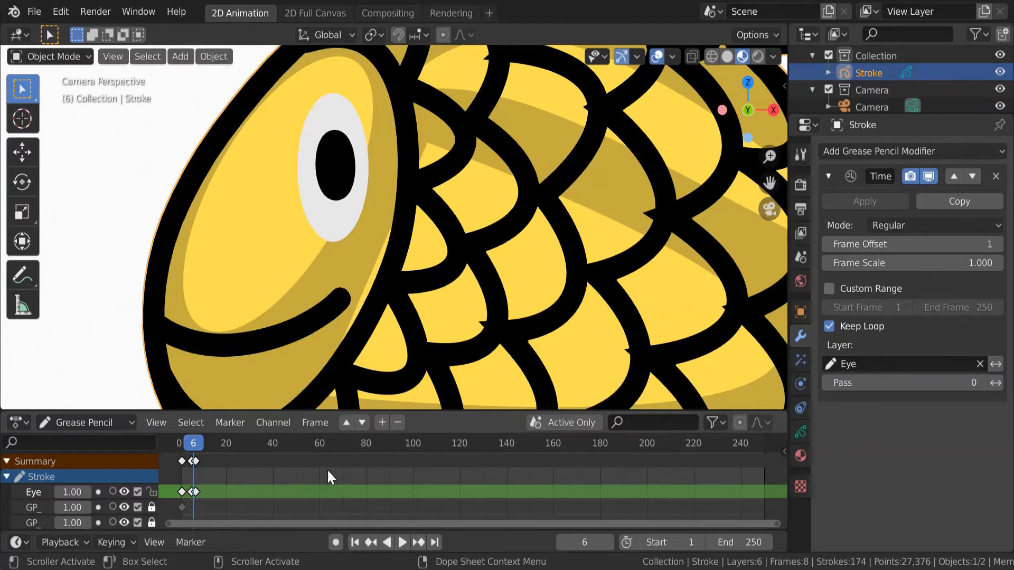
click(829, 288)
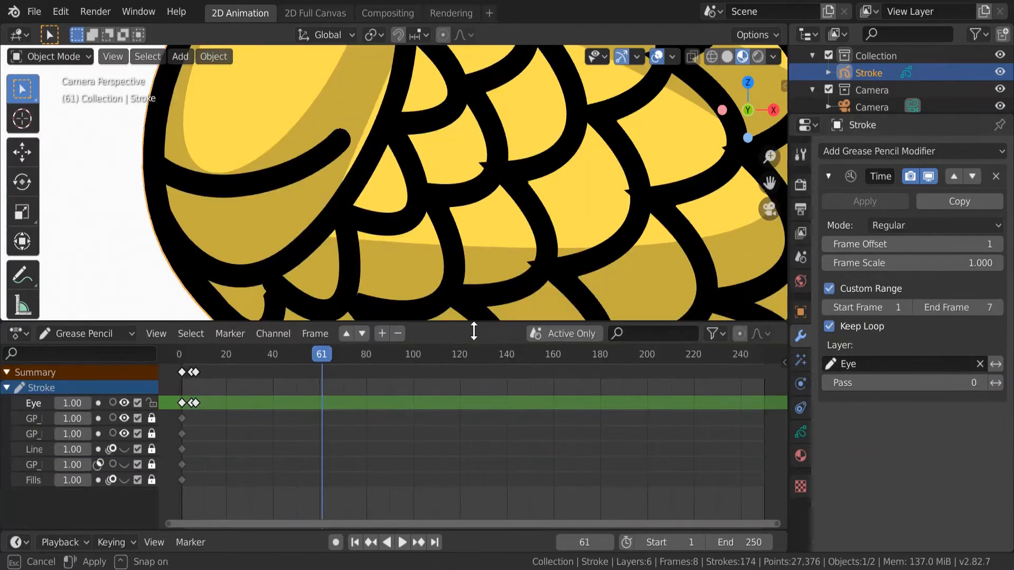
Step: Select the Eye layer's blink keyframes and shift them forward by 241 frames, to the end of the animation range
drag(474, 331, 474, 336)
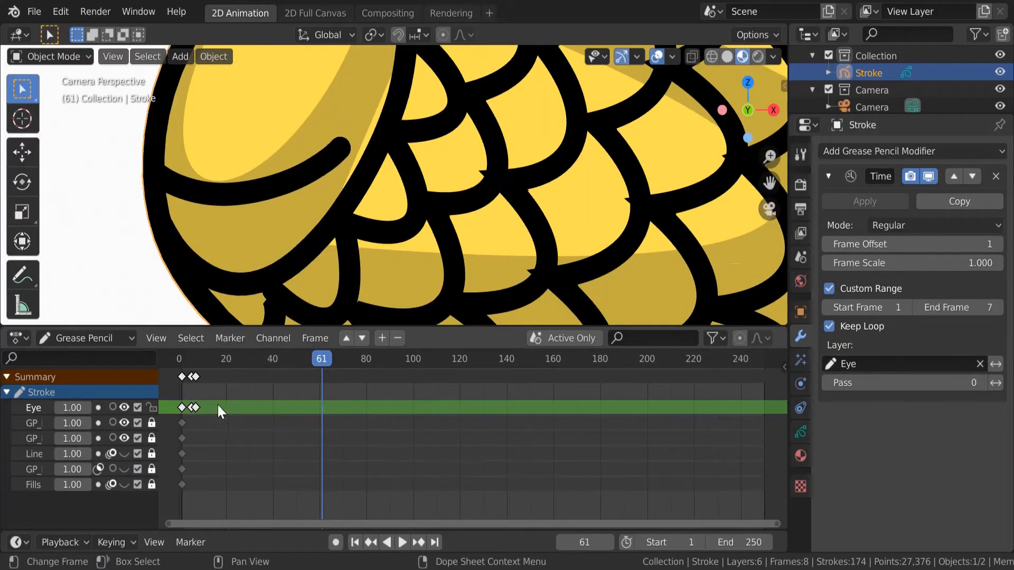
click(182, 377)
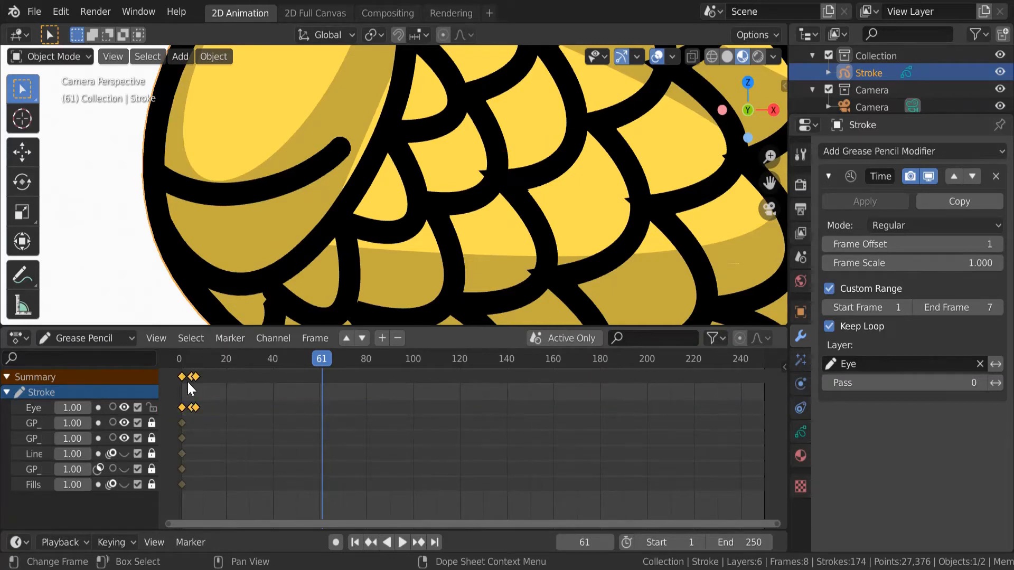
key(g)
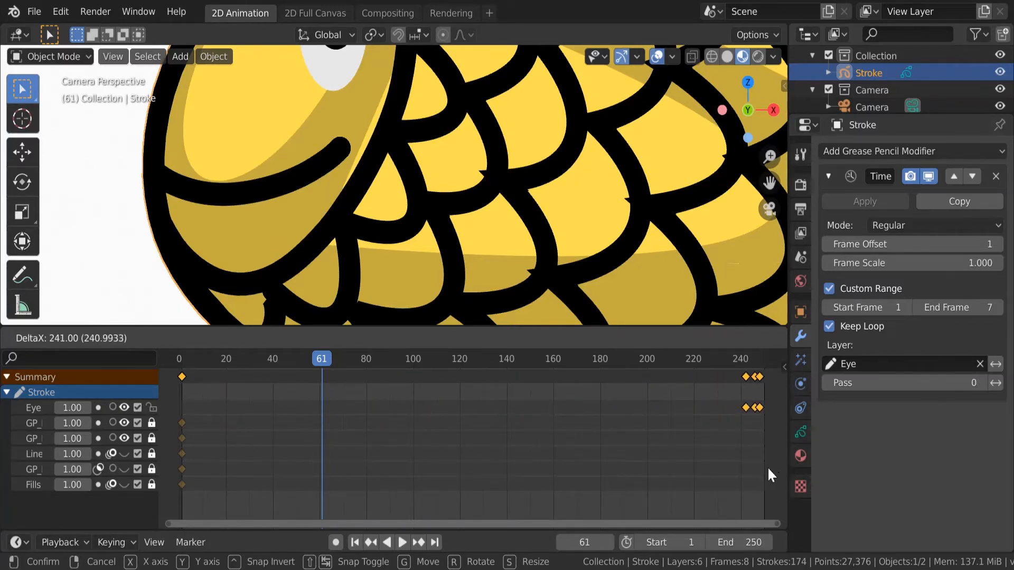
click(769, 472)
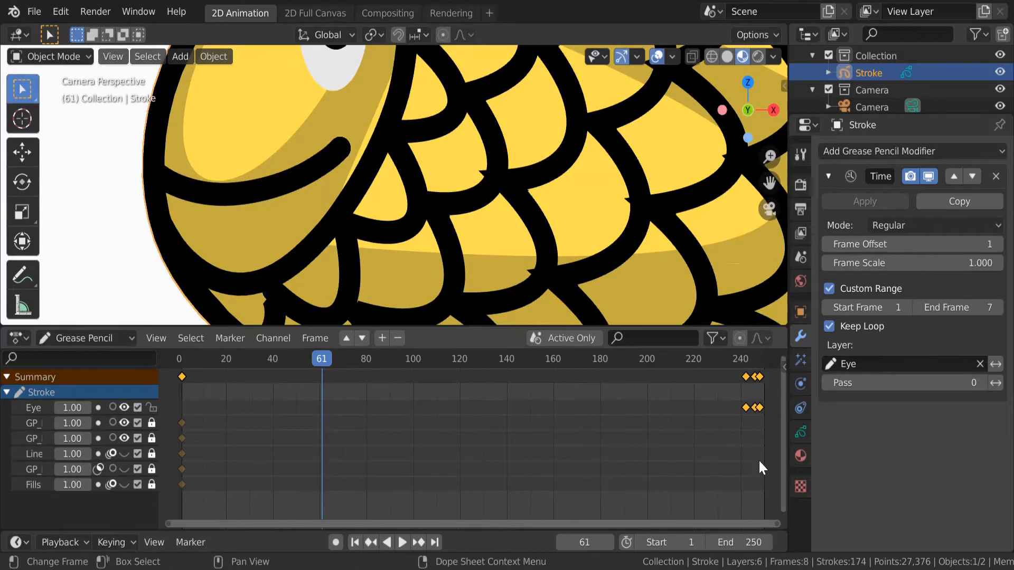
Step: Set the Time Offset modifier's custom range to start at frame 220 and end at frame 250
click(897, 308)
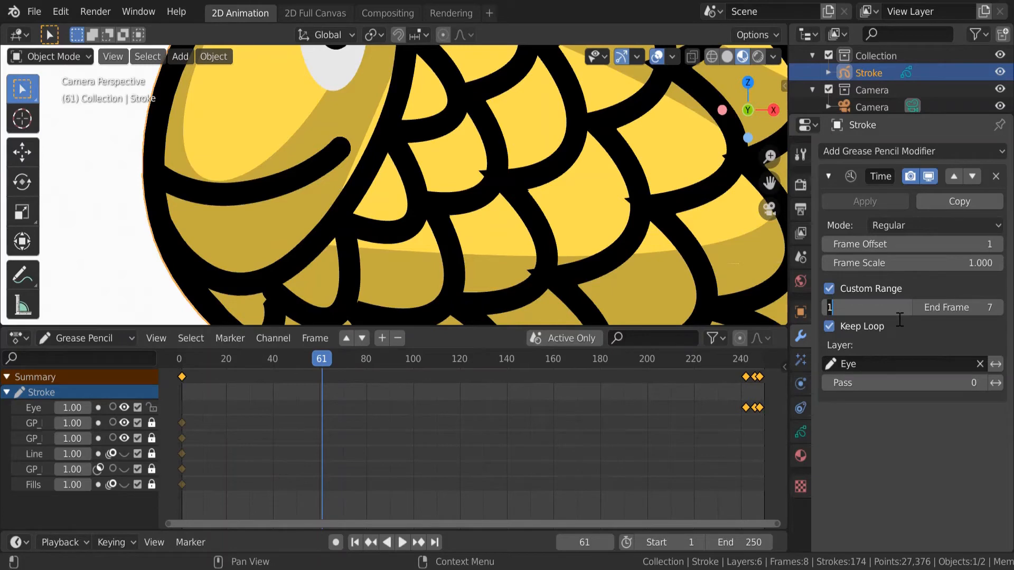
key(Return)
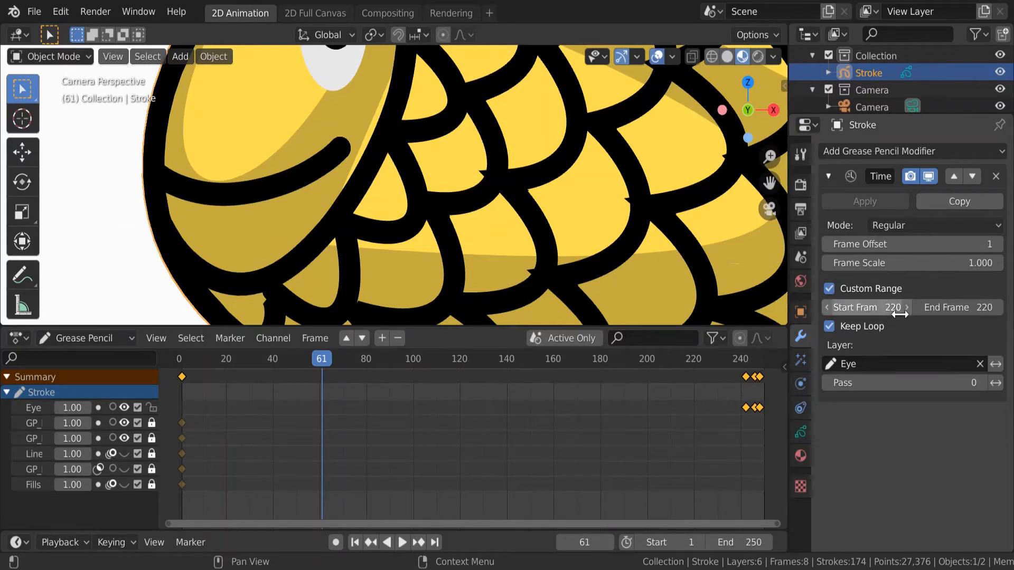
click(967, 317)
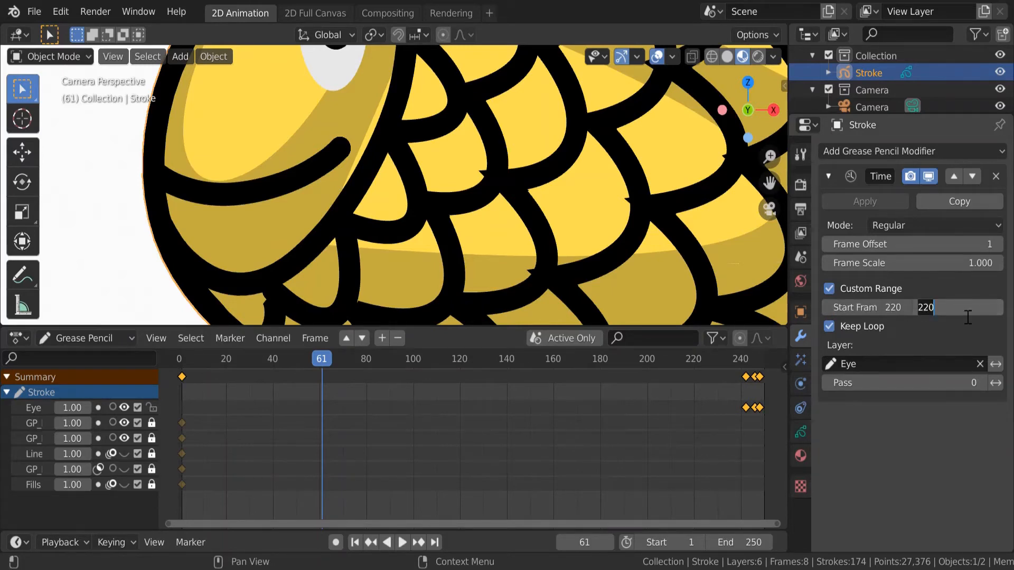
text(2)
key(Return)
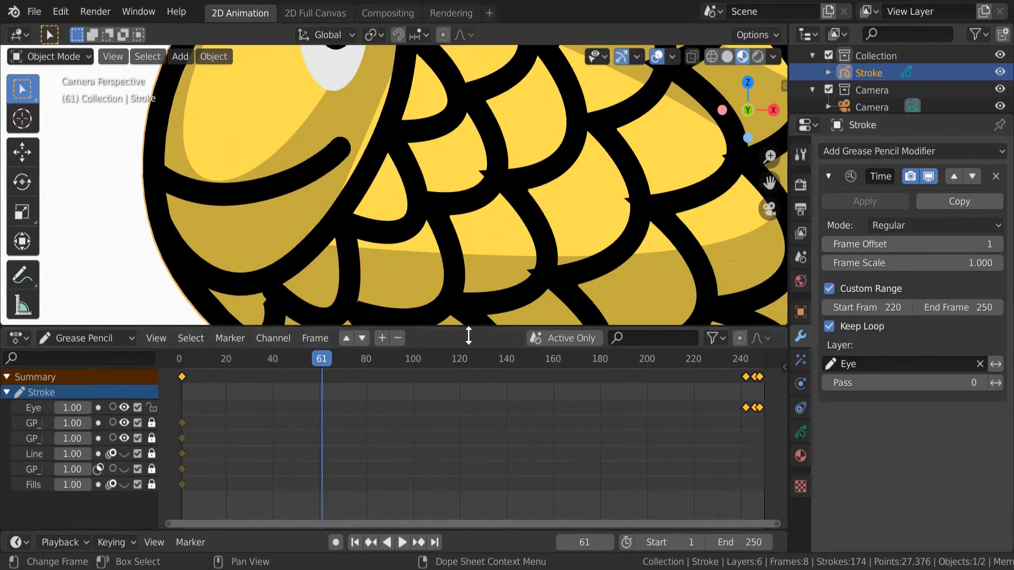
Step: Enlarge the viewport and play back the animation to check the blink on the whole fish
drag(469, 329, 447, 438)
key(space)
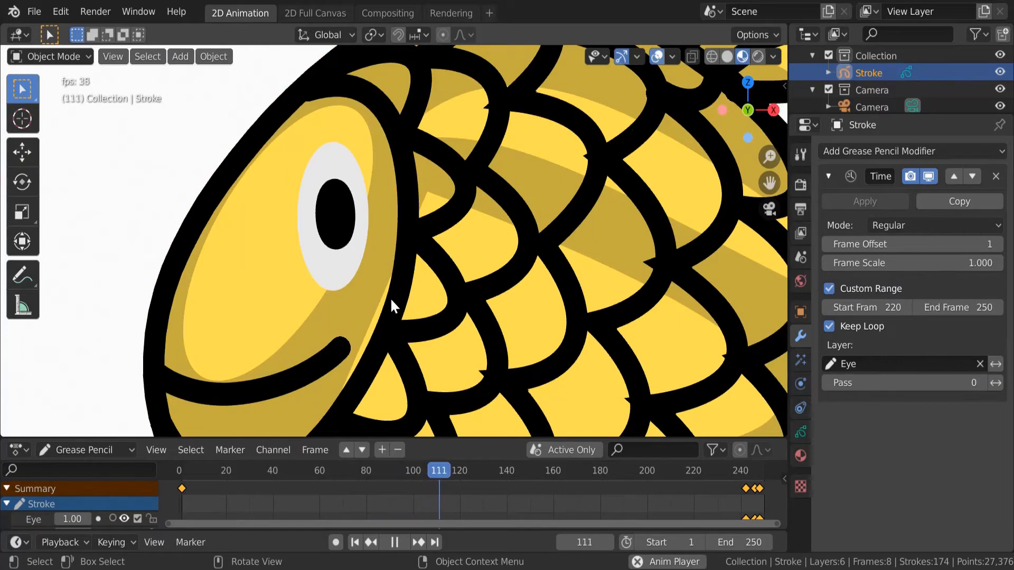
scroll(383, 302, down, 7)
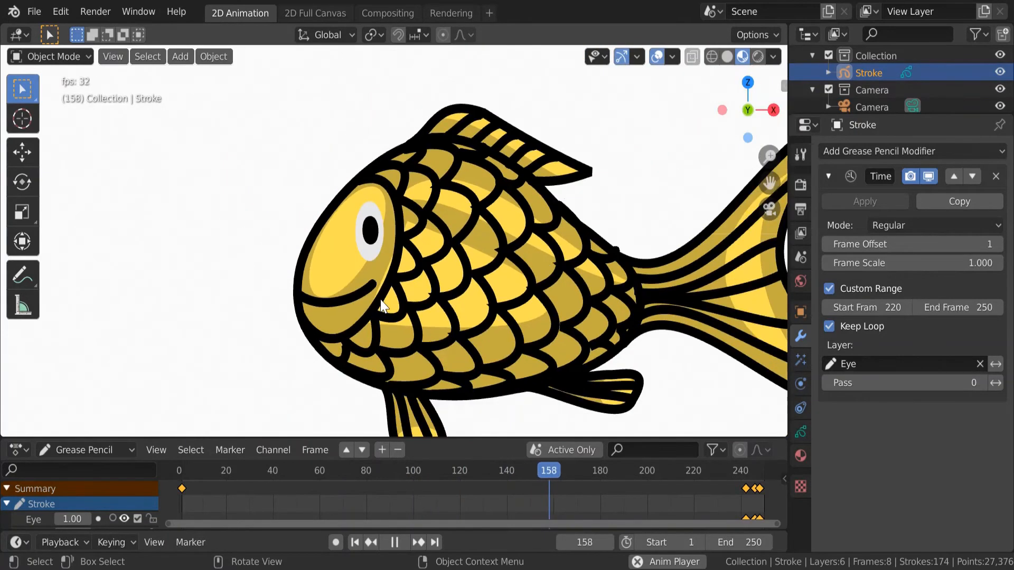
scroll(475, 330, down, 2)
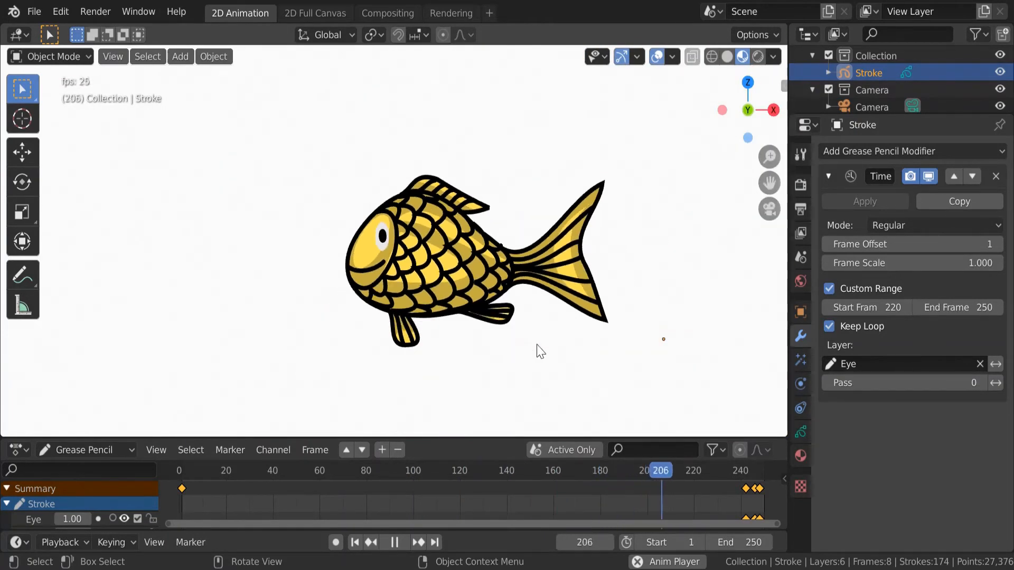
shift+middle_drag(521, 349, 483, 351)
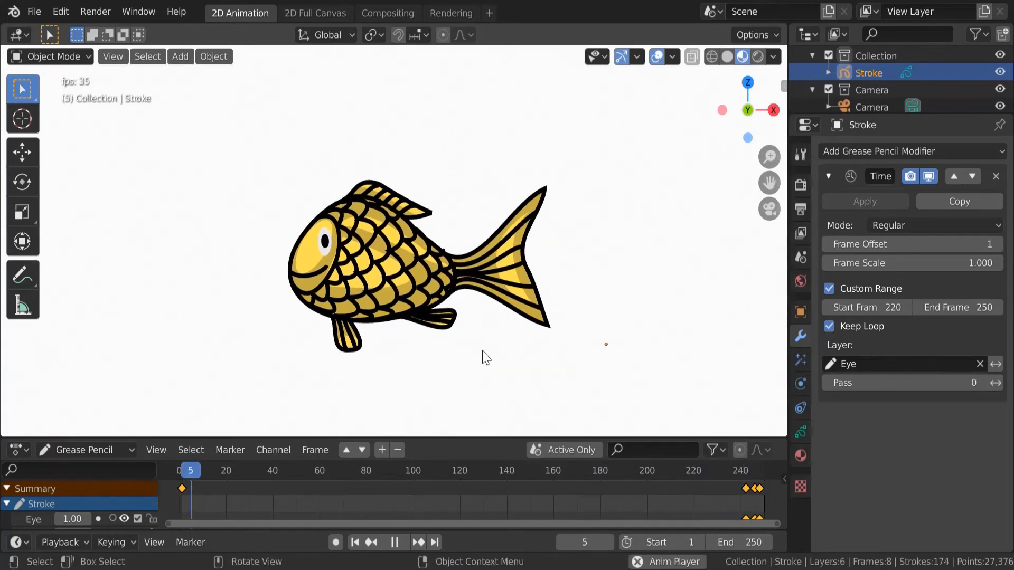
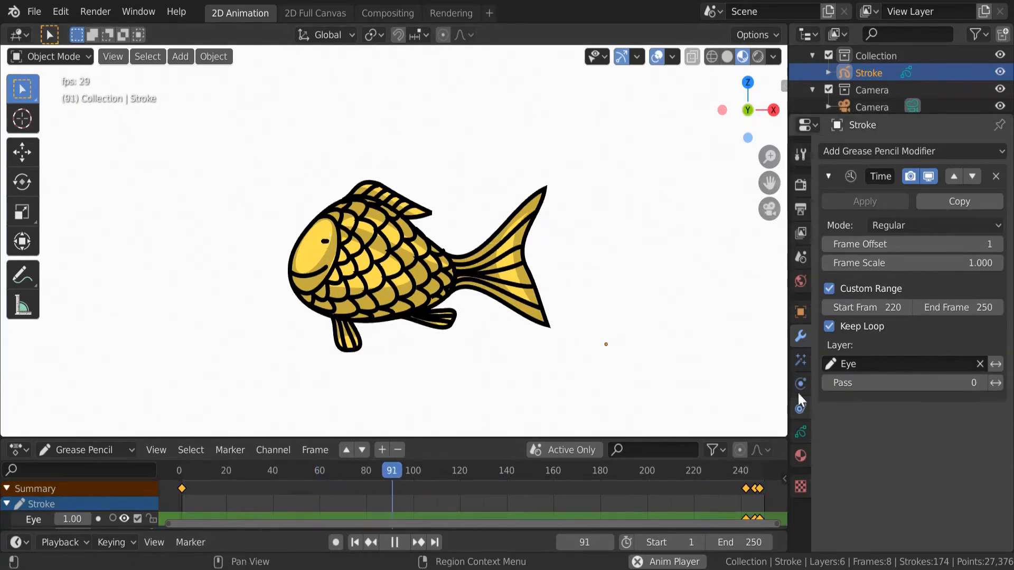
Step: Unlock all grease pencil layers of the Stroke object and stop the playback
click(800, 435)
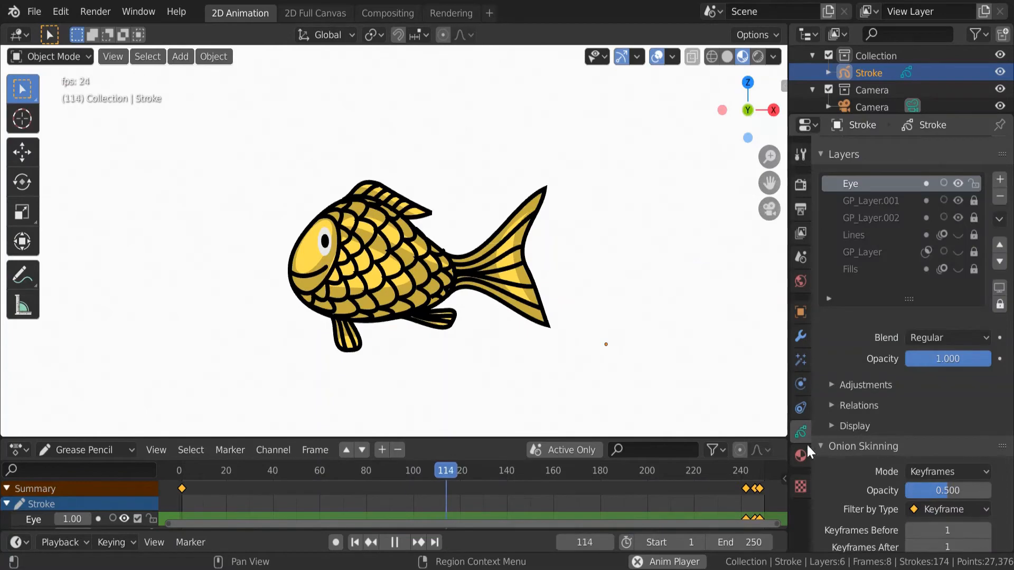
click(974, 184)
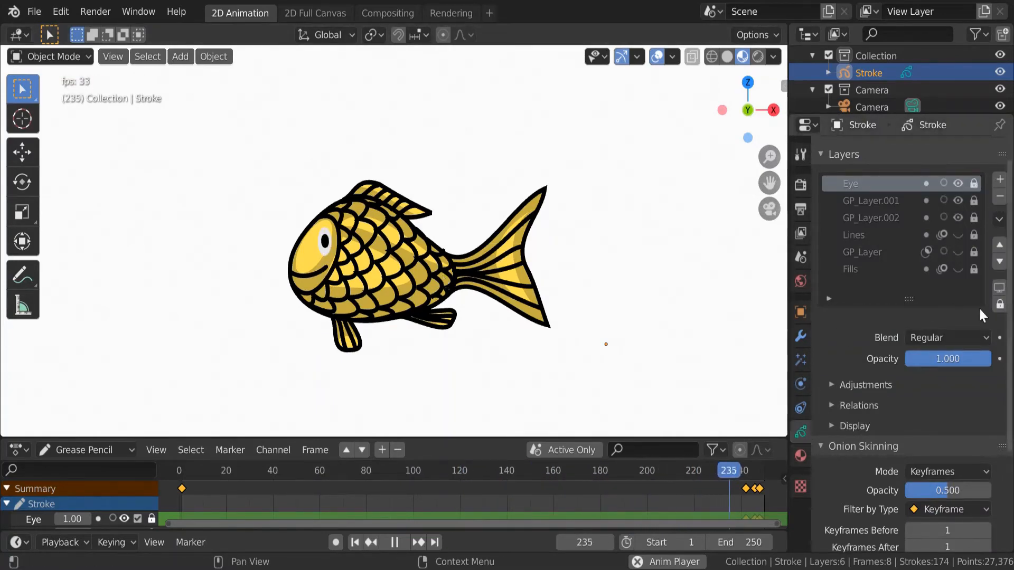
click(999, 305)
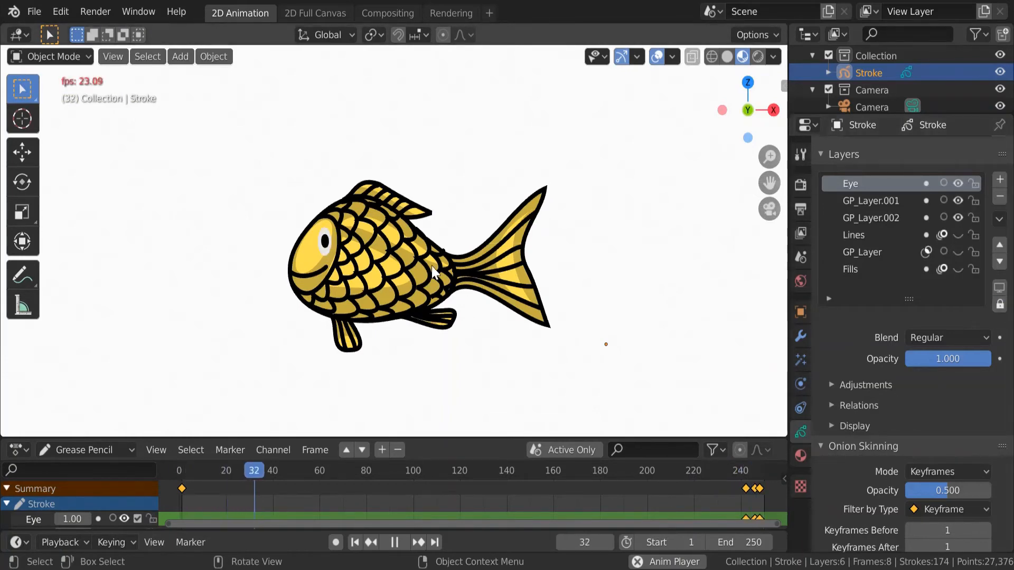
click(38, 56)
click(39, 56)
key(space)
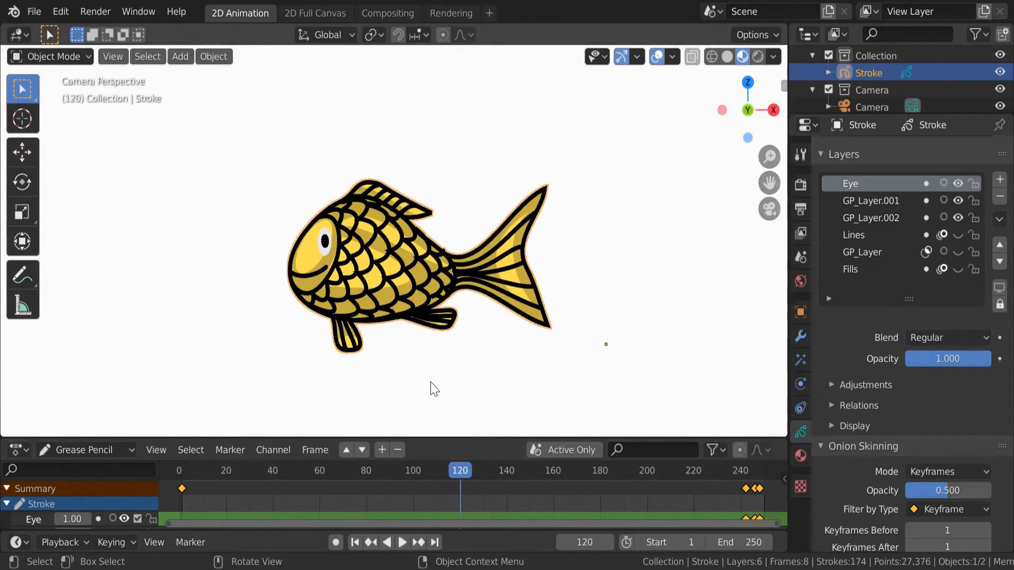
Step: Move the fish toward the left side of the canvas and insert a Location keyframe at frame 217
key(shift+Left)
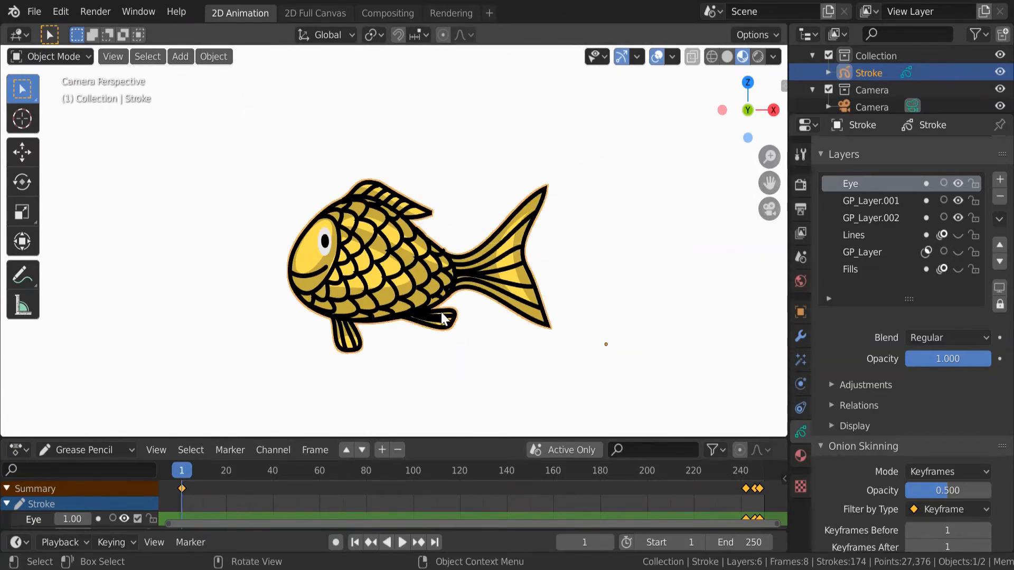
scroll(443, 317, down, 2)
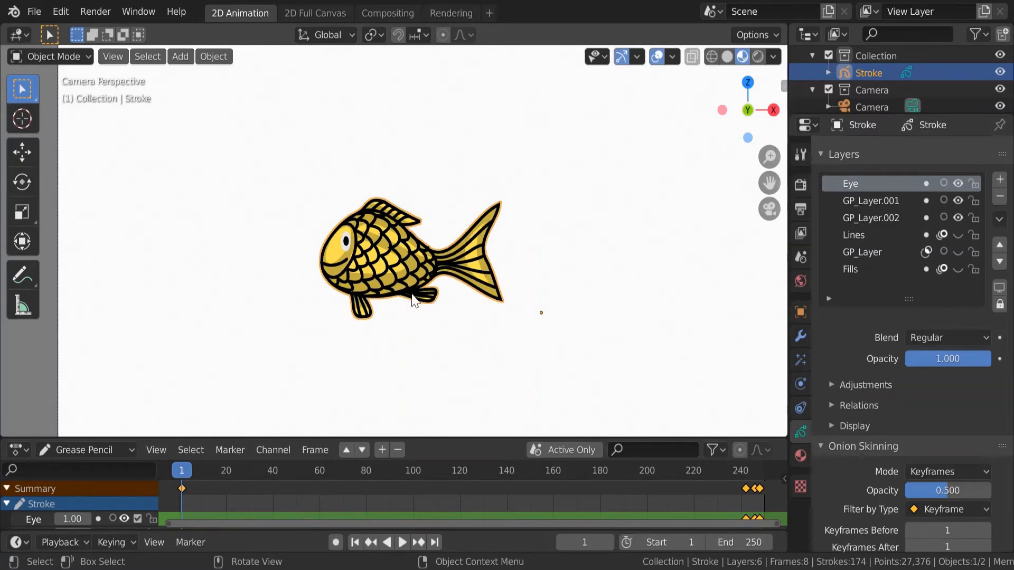
key(g)
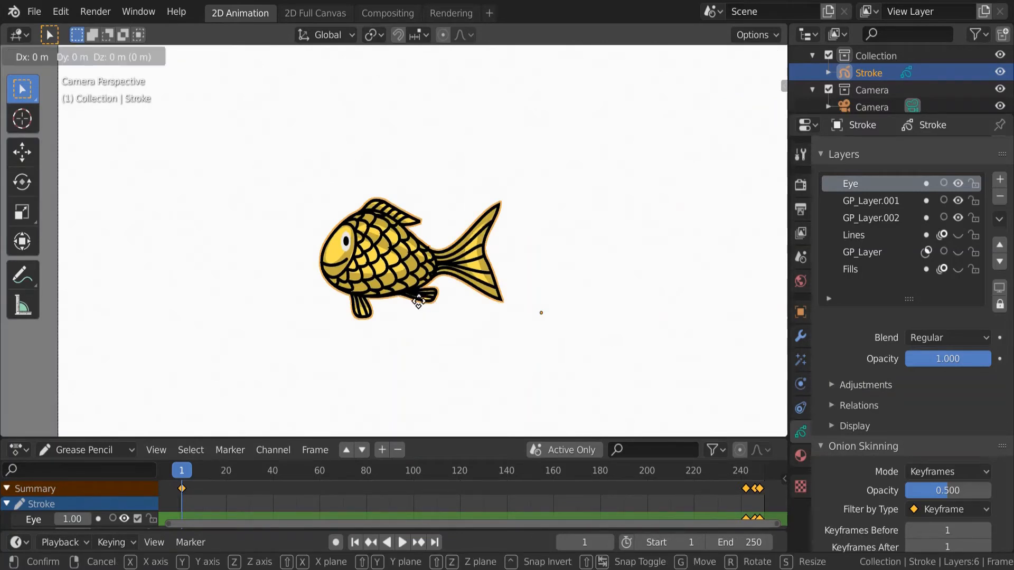
key(Escape)
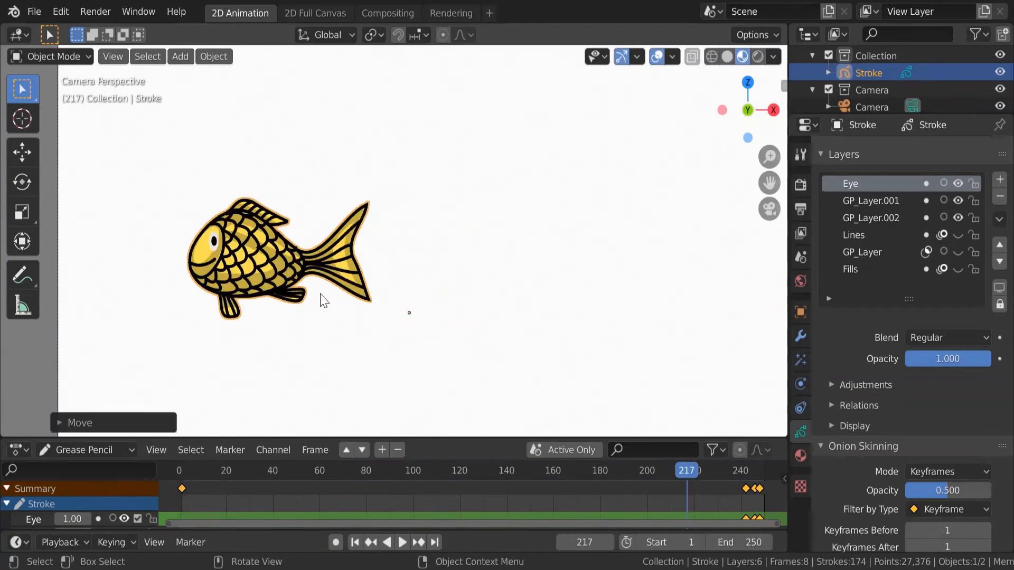
key(i)
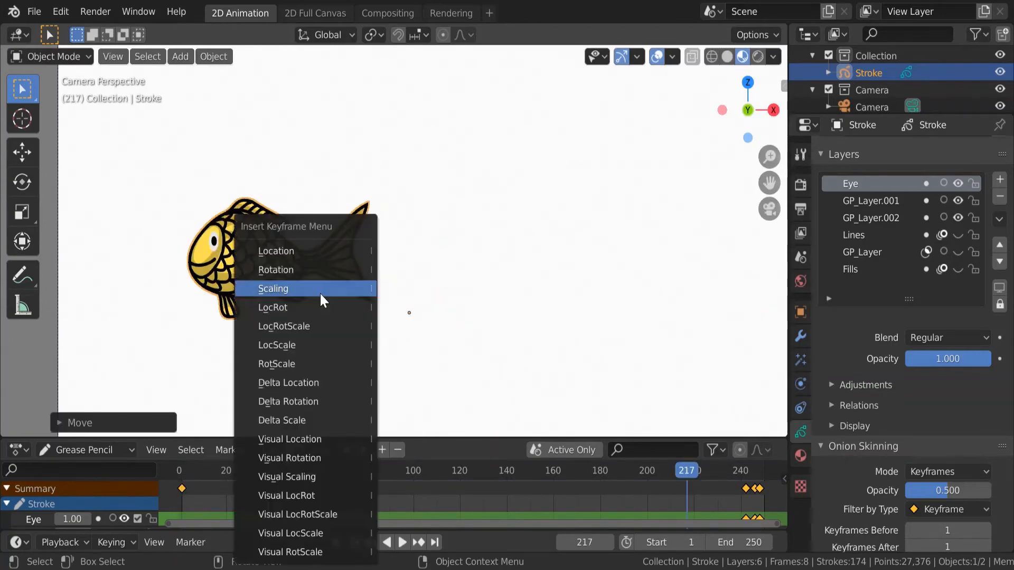
click(332, 255)
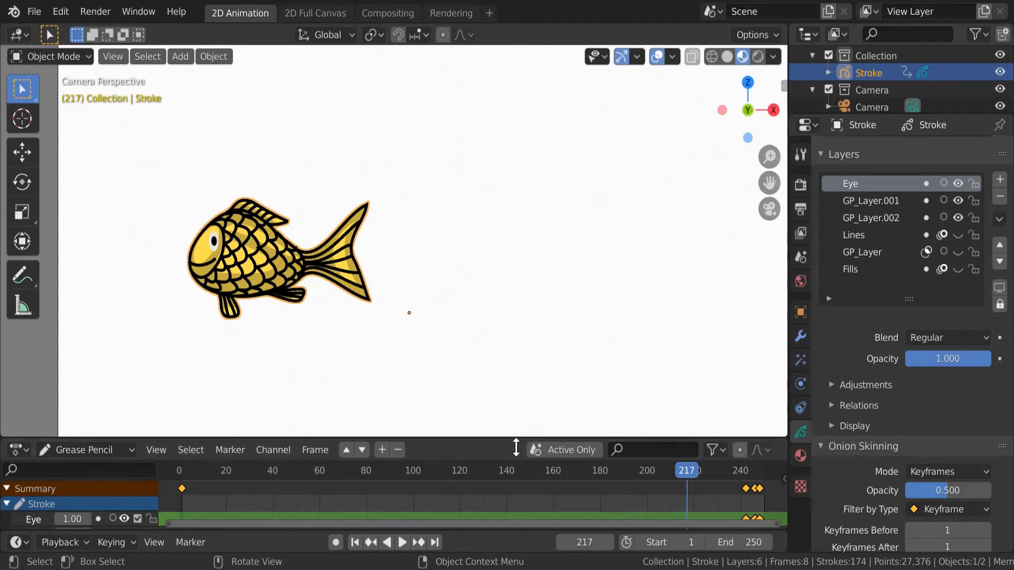
Step: At frame 1, move the fish about 4.3 m along the X axis and insert a Location keyframe
mouse_move(516, 438)
mouse_down()
mouse_move(518, 322)
mouse_move(534, 440)
mouse_move(533, 431)
mouse_up()
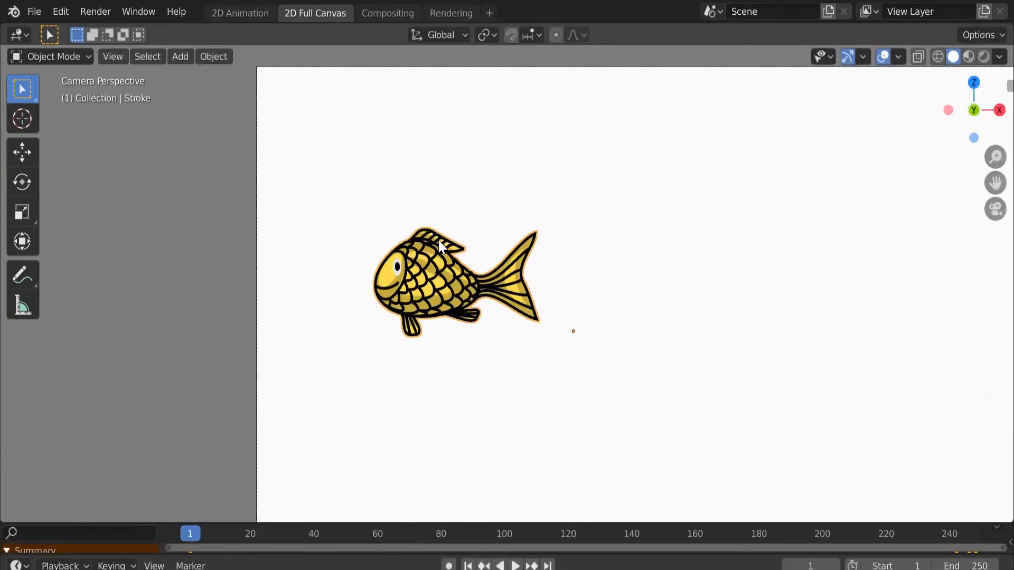
key(g)
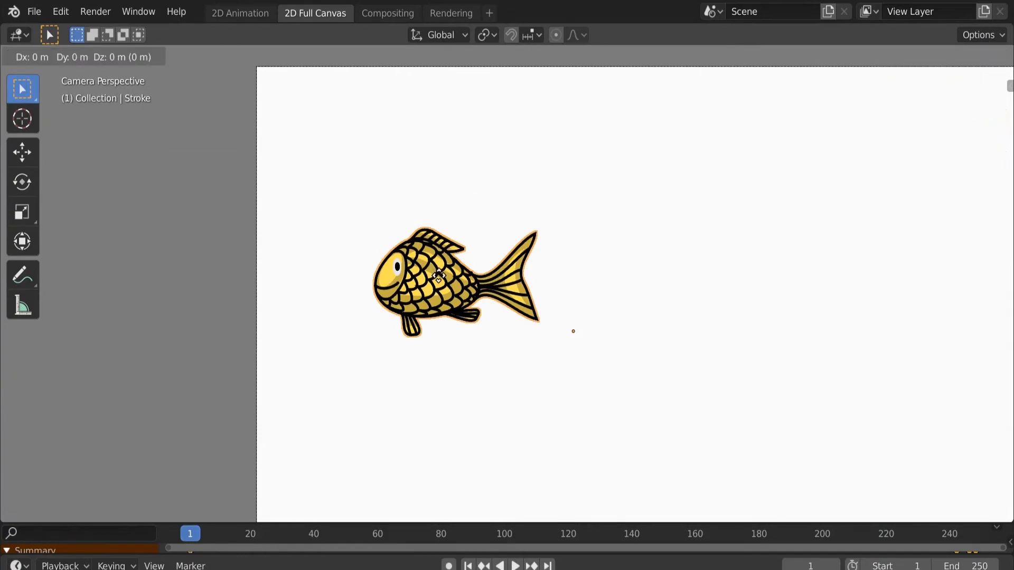
key(x)
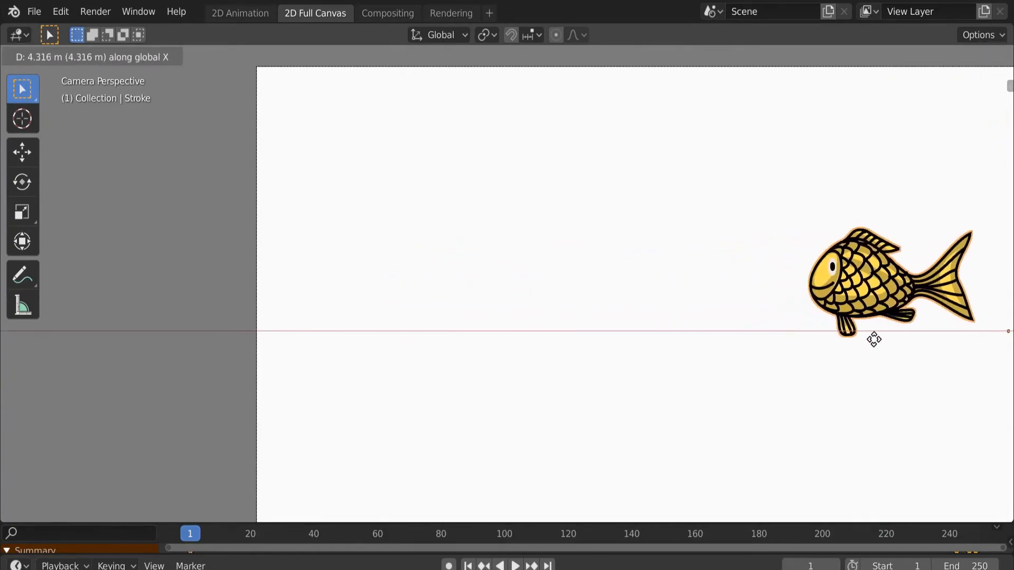
click(870, 337)
key(i)
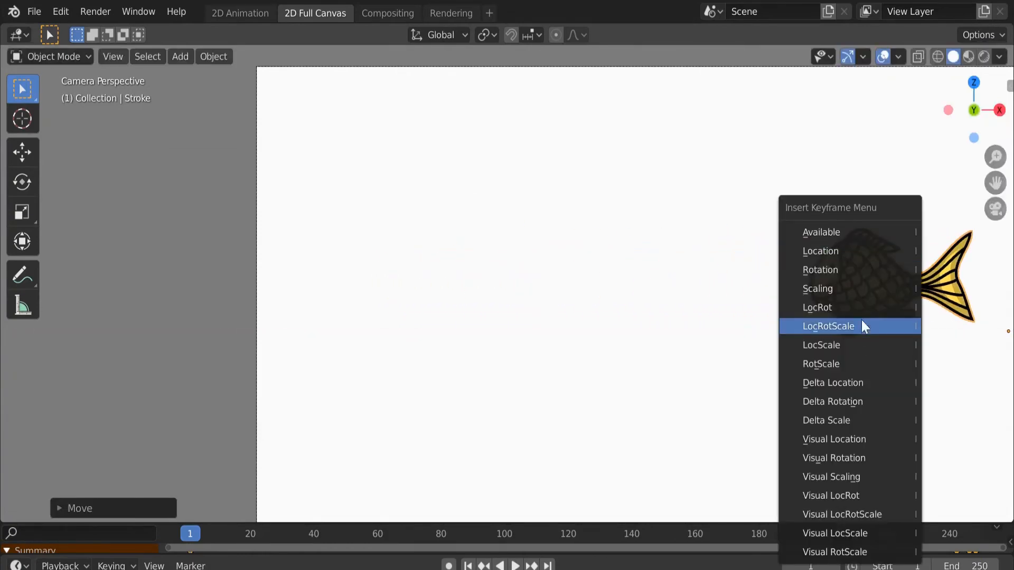
click(842, 253)
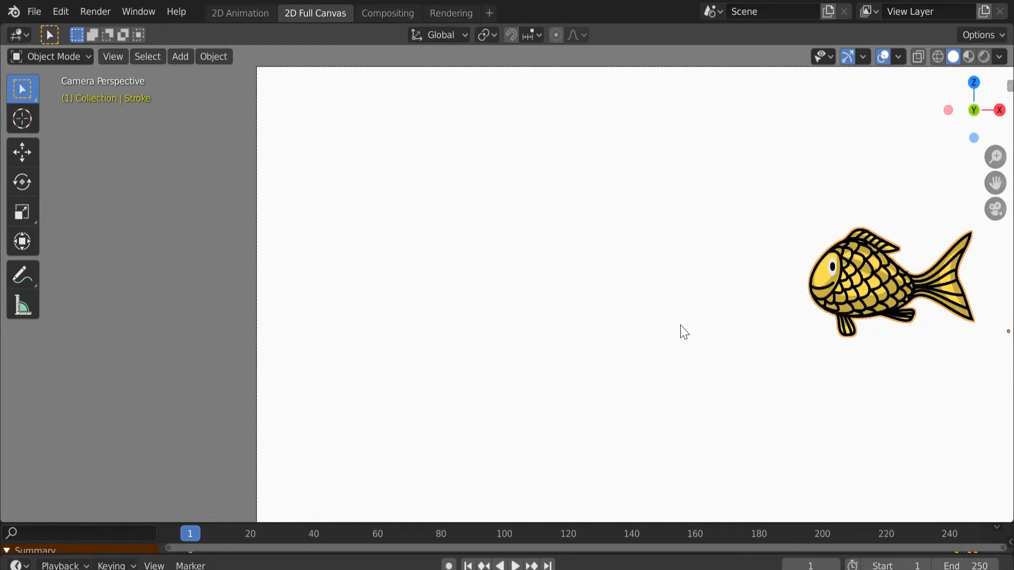
Step: Play back the fish's movement across the canvas from frame 1
mouse_move(656, 331)
shift+middle_down()
mouse_move(411, 334)
mouse_move(457, 339)
mouse_move(448, 329)
shift+middle_up()
scroll(454, 337, up, 3)
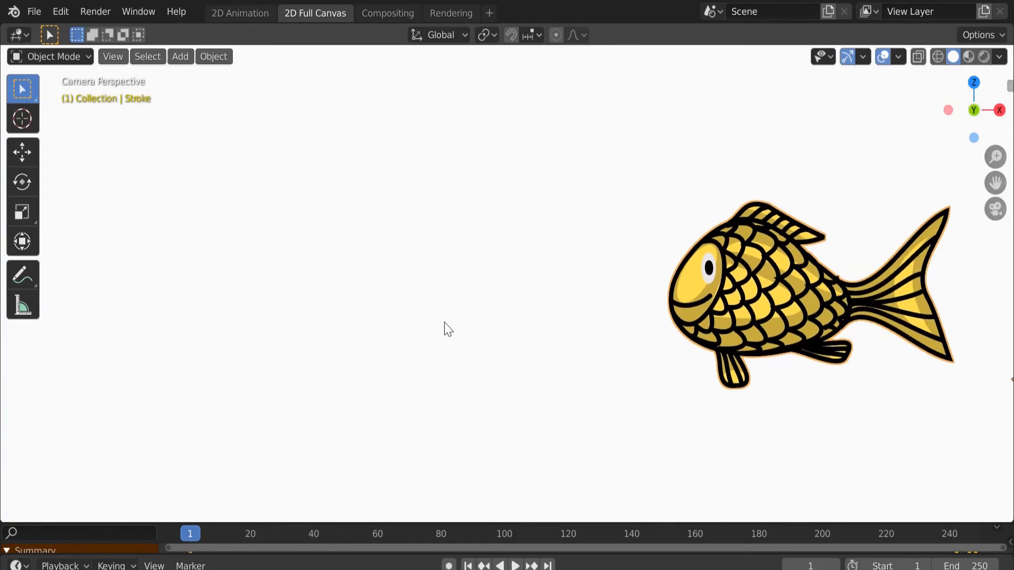
key(space)
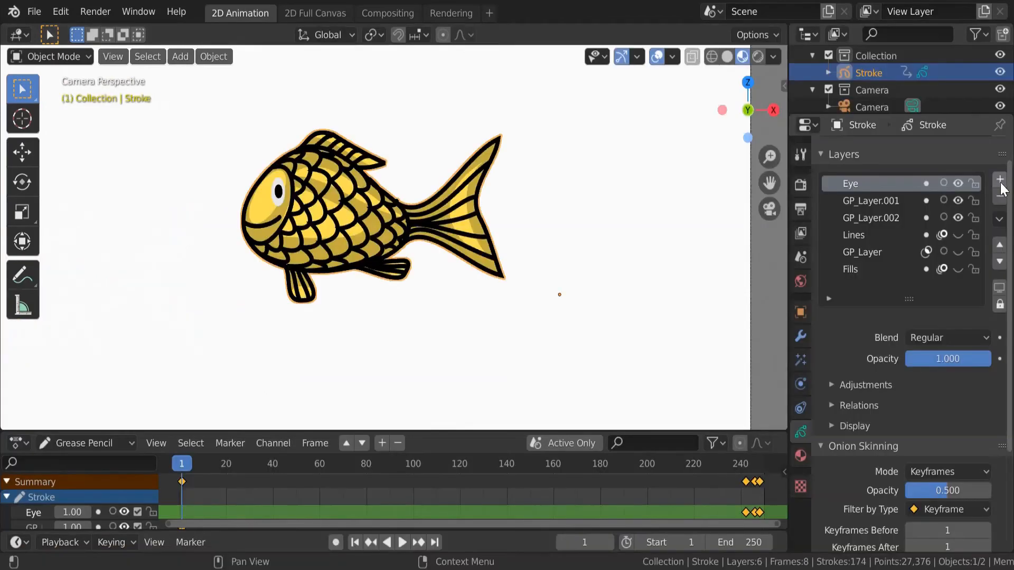
Step: Add a grease pencil layer named Flippers to the Stroke object and switch to Edit Mode
click(1001, 184)
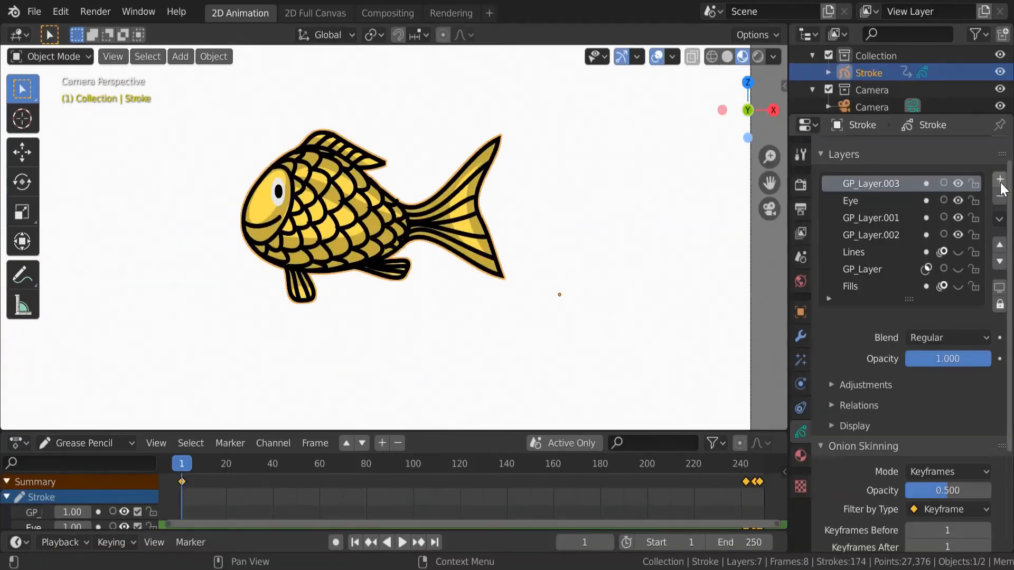
double_click(888, 184)
text(Flippers)
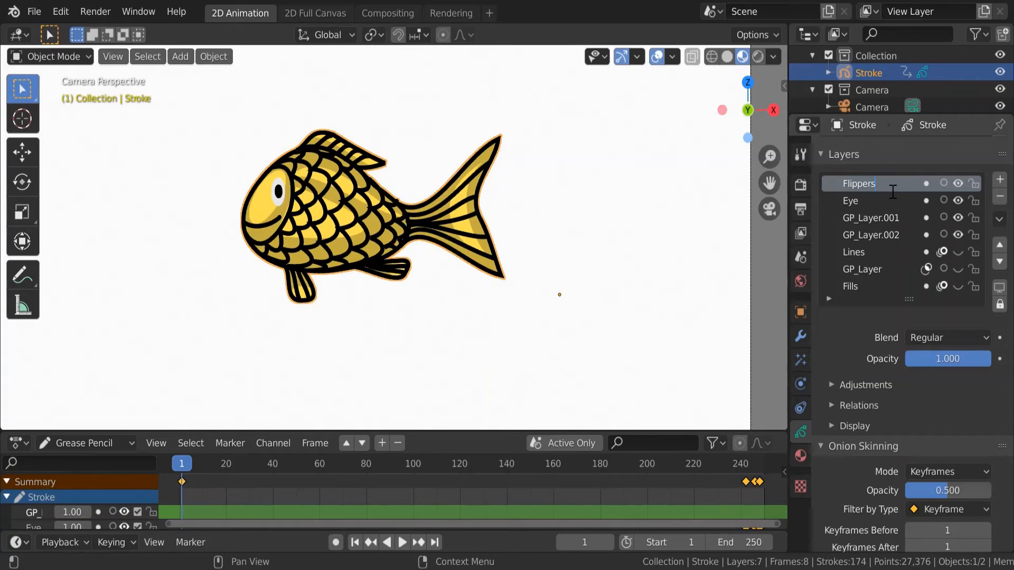
key(Return)
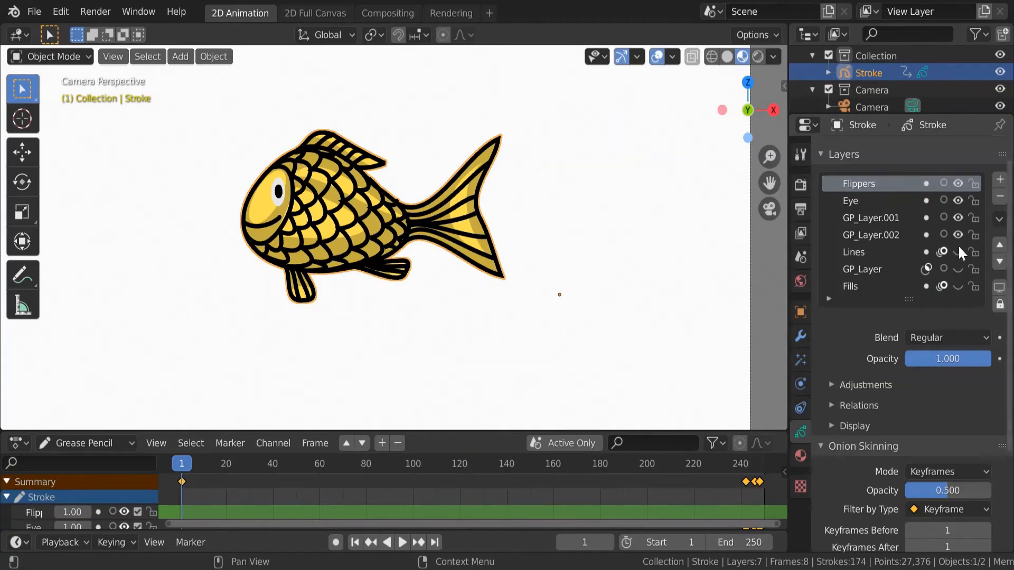
click(78, 59)
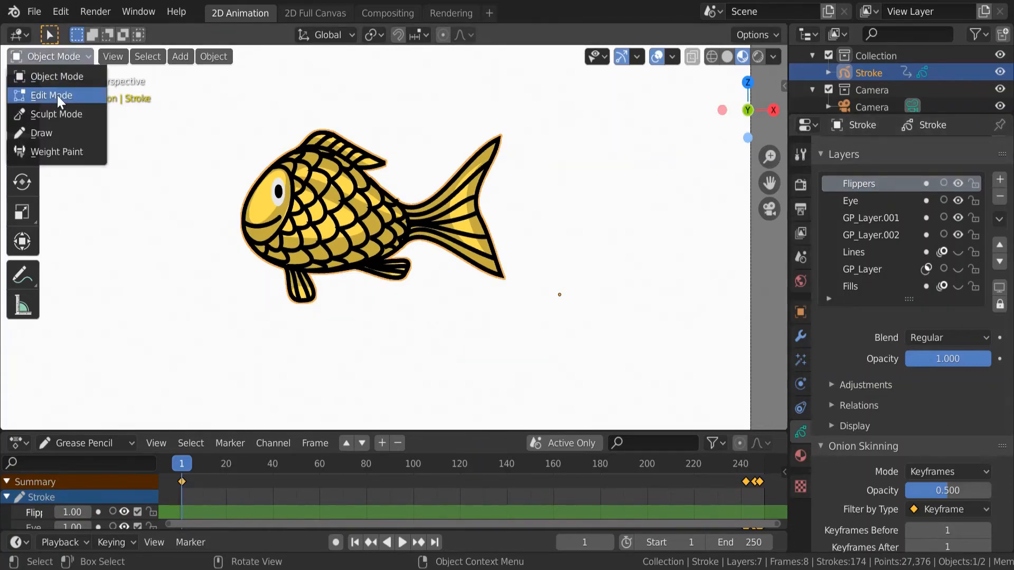
click(57, 94)
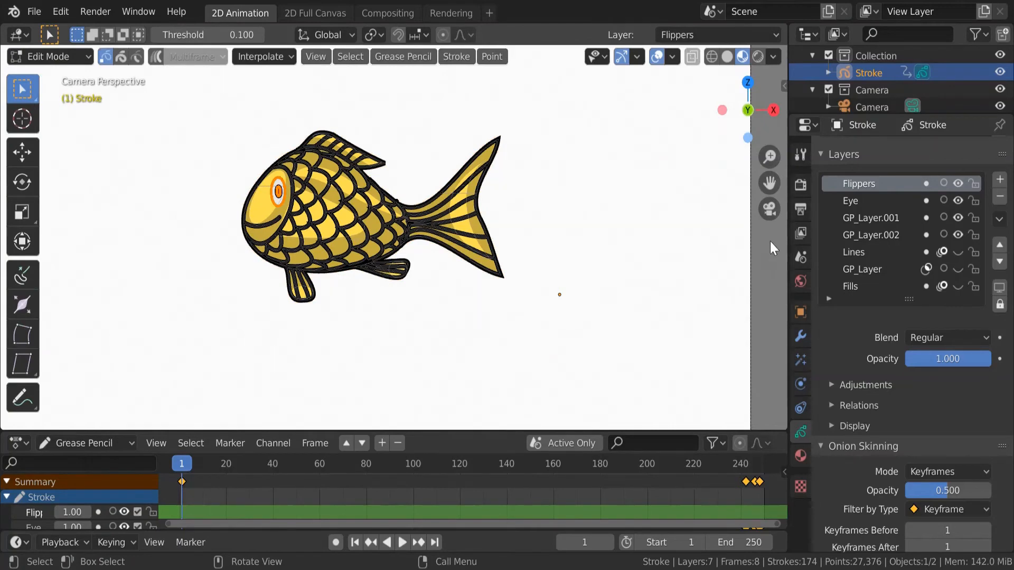
Step: Clear the selection and circle-select the strokes of the two flippers under the fish's belly
scroll(319, 366, up, 5)
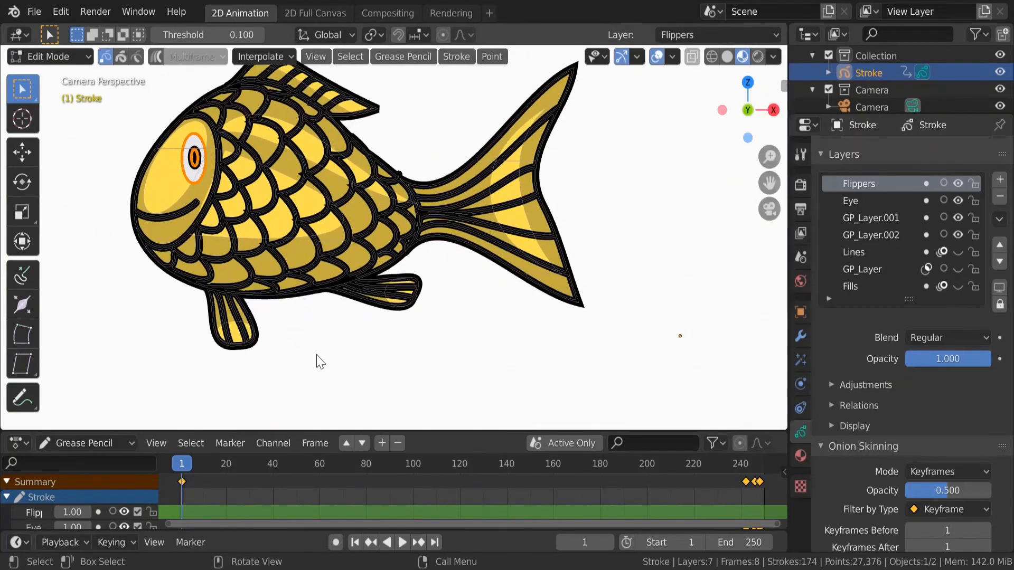
scroll(317, 341, up, 2)
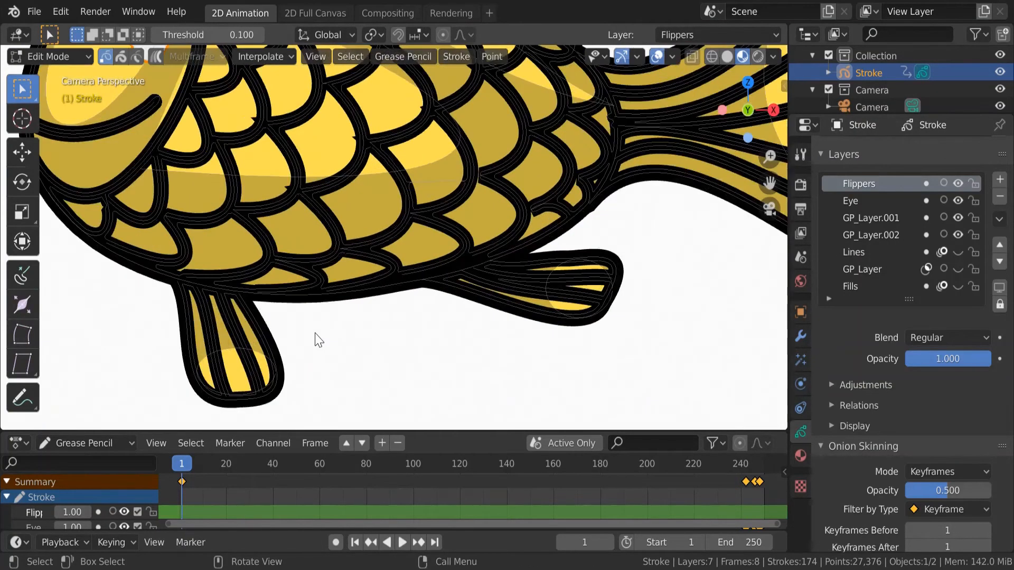
scroll(316, 317, down, 2)
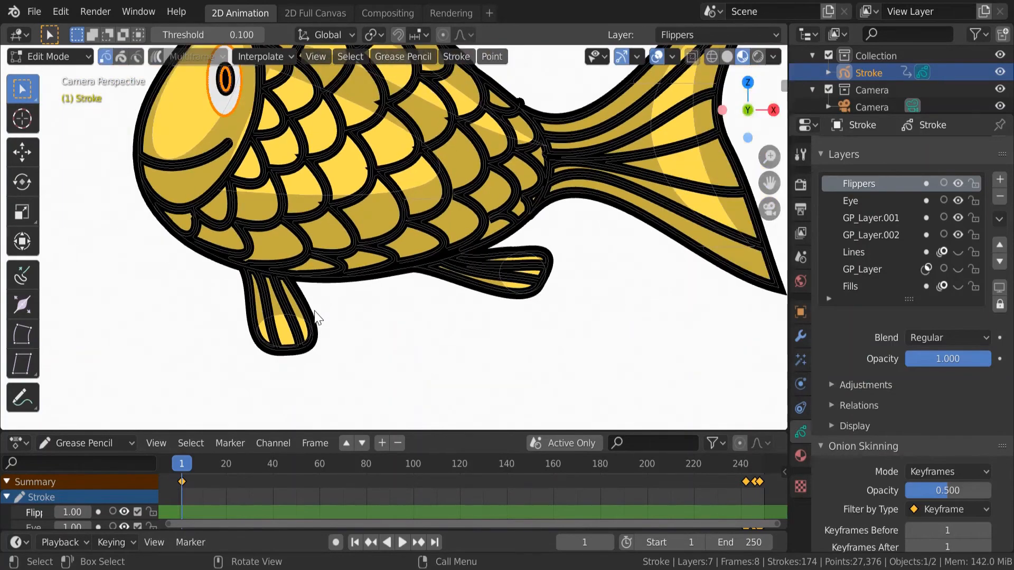
click(314, 341)
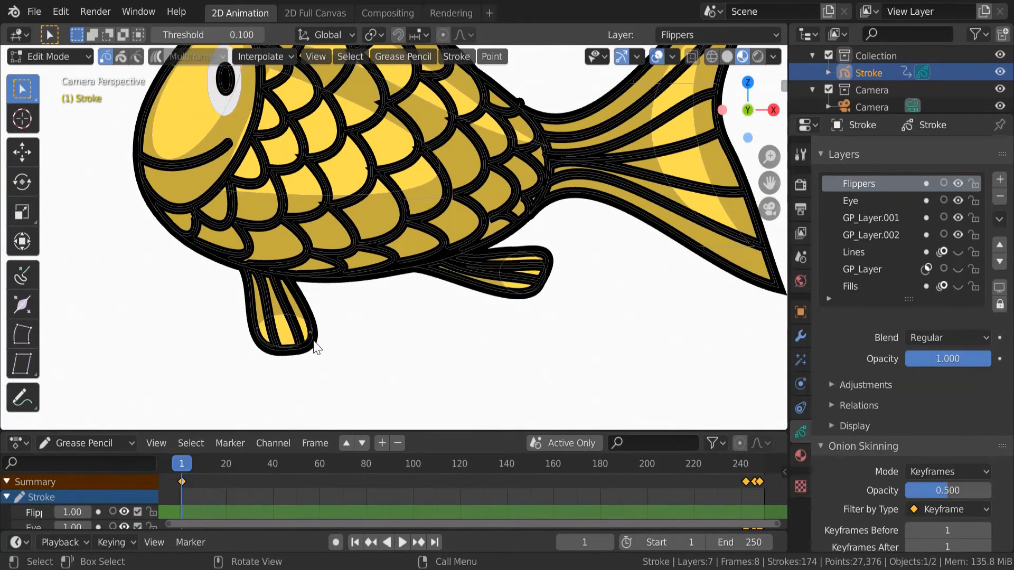
click(305, 334)
shift+click(309, 338)
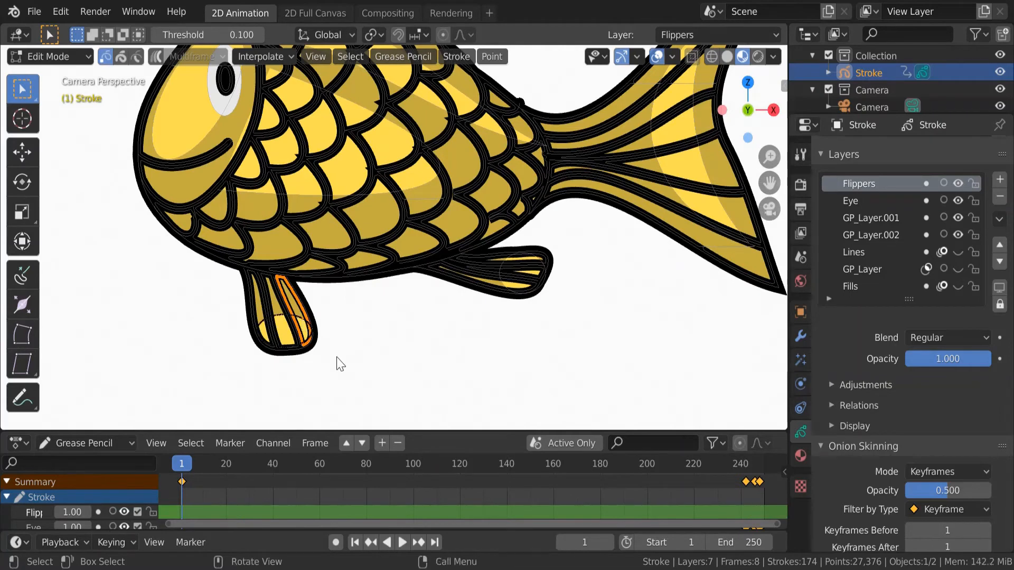
key(c)
mouse_move(336, 364)
mouse_down()
mouse_move(251, 324)
mouse_move(300, 322)
mouse_up()
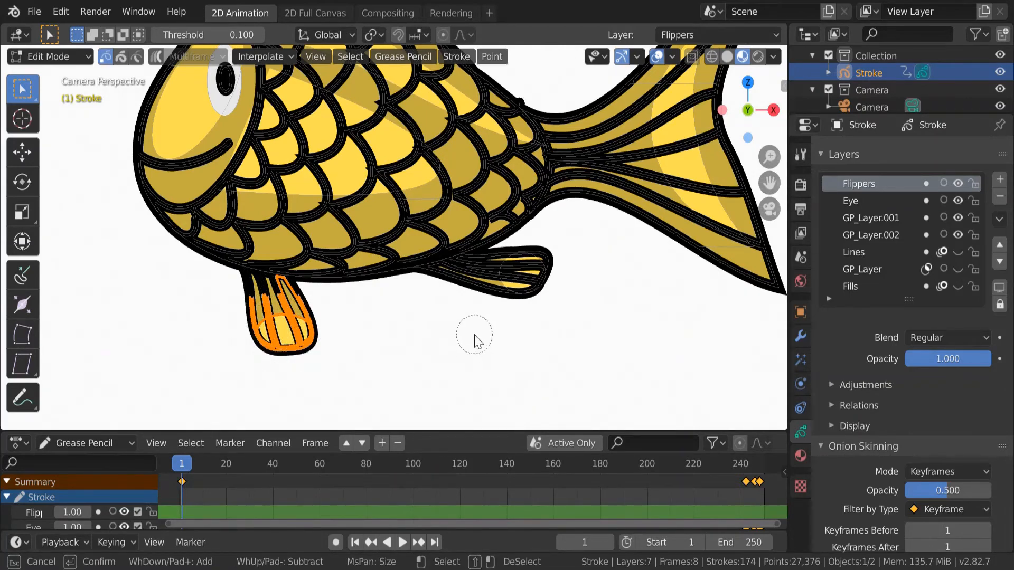
mouse_move(471, 338)
mouse_down()
mouse_move(496, 285)
mouse_move(545, 262)
mouse_move(499, 267)
mouse_move(507, 303)
mouse_up()
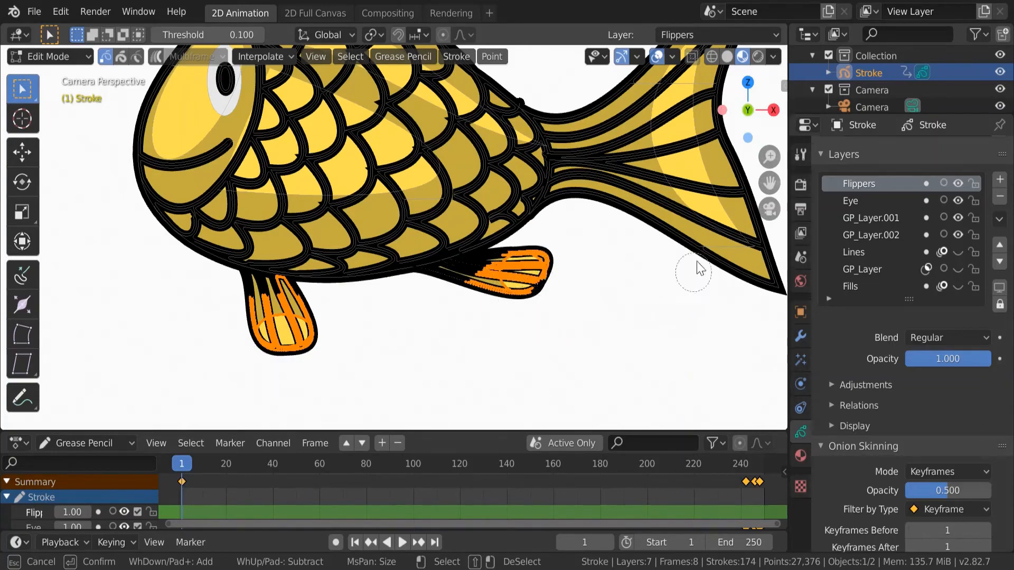
Step: Add the whole tail fin and the dorsal fin strokes to the selection with Circle Select
mouse_move(699, 269)
mouse_down()
mouse_move(700, 232)
mouse_move(663, 127)
mouse_move(628, 94)
mouse_up()
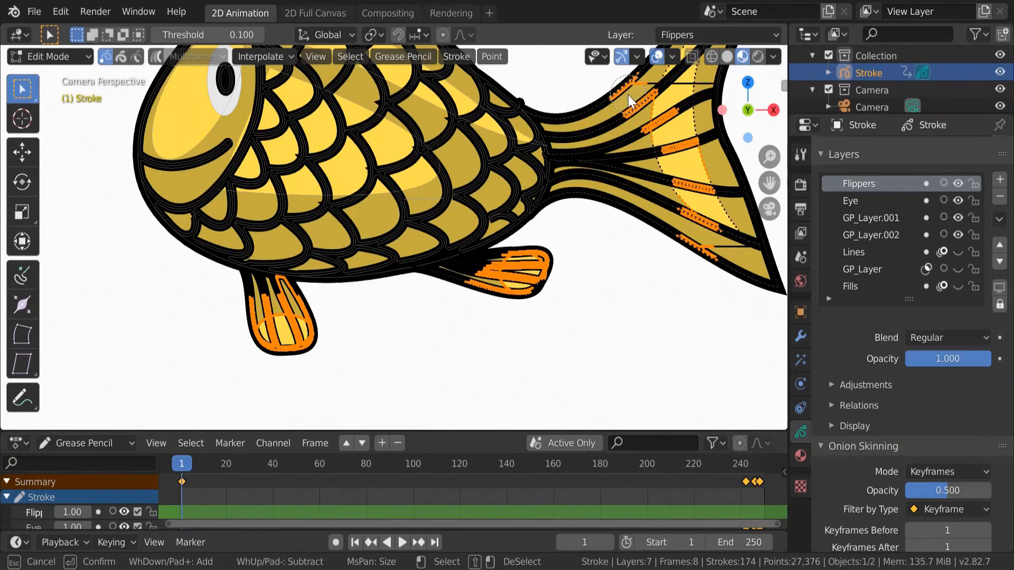
right_click(630, 258)
scroll(607, 287, down, 2)
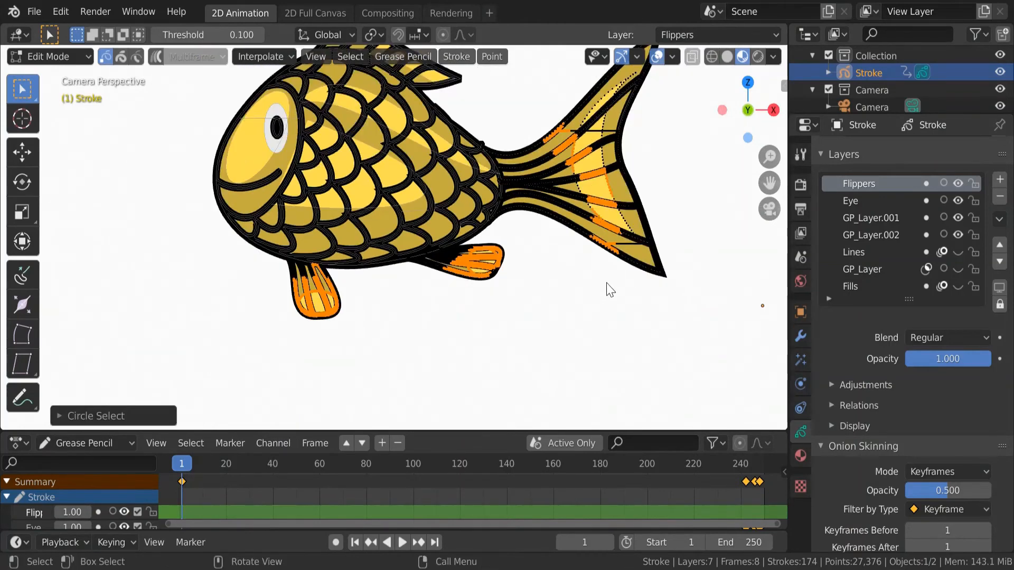
shift+middle_drag(575, 278, 568, 346)
scroll(568, 352, down, 1)
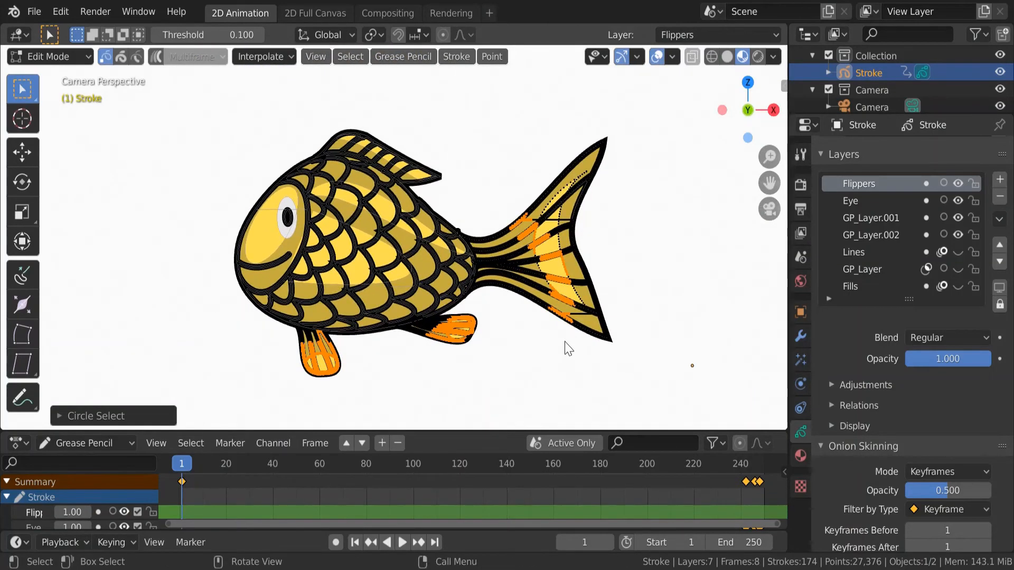
key(c)
scroll(579, 343, down, 2)
mouse_move(579, 343)
mouse_down()
mouse_move(590, 265)
mouse_move(584, 163)
mouse_up()
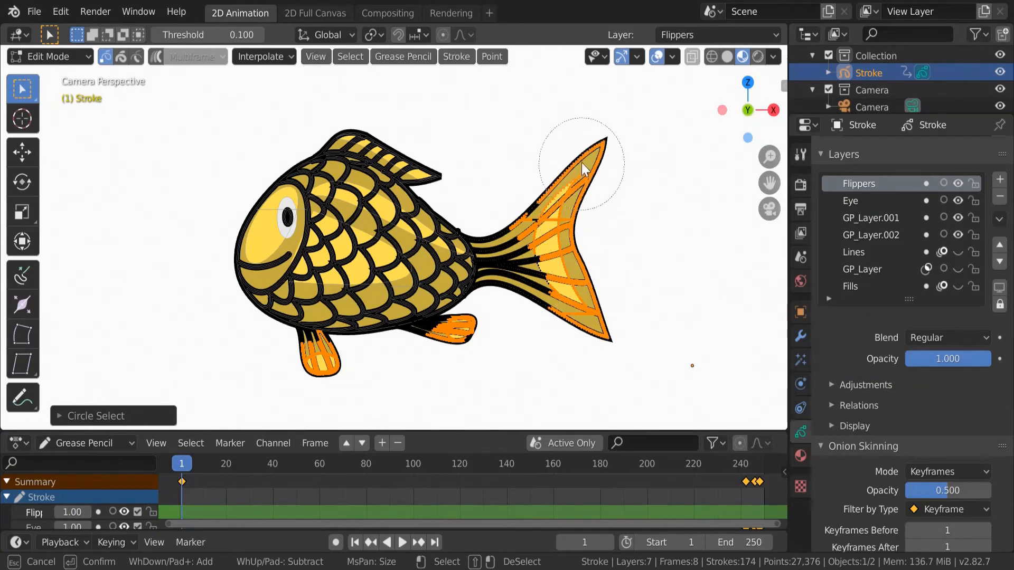
mouse_move(436, 170)
mouse_down()
mouse_move(409, 143)
mouse_move(343, 118)
mouse_up()
key(Escape)
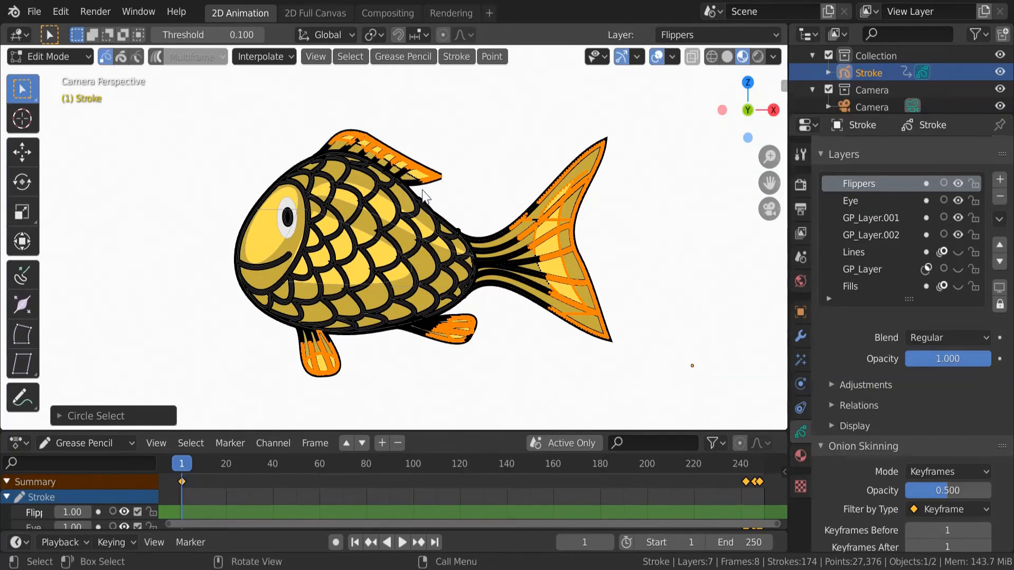
Step: Extend the selection to all linked points and move the selected strokes to the Flippers layer
key(ctrl+l)
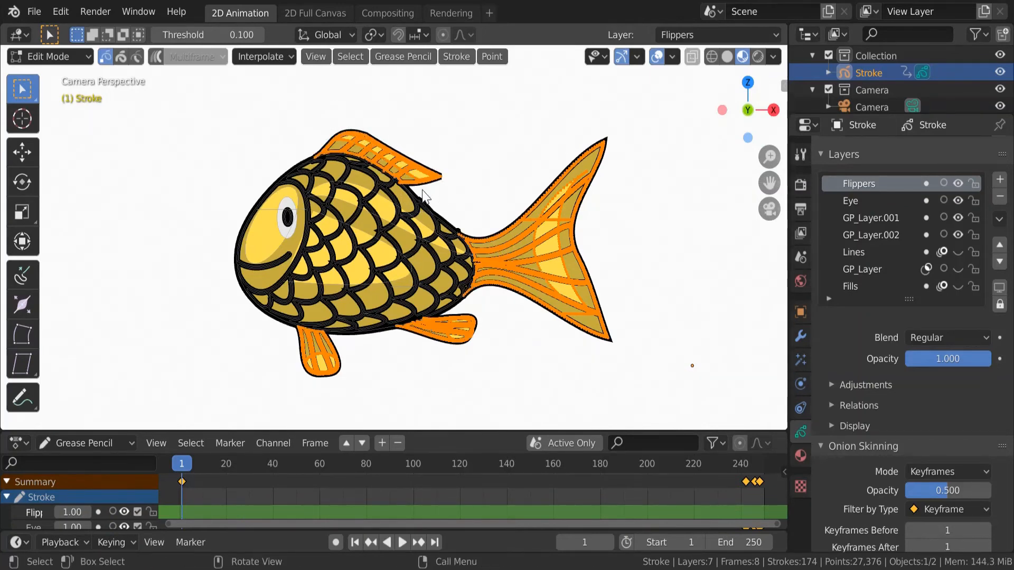
click(454, 53)
mouse_move(470, 160)
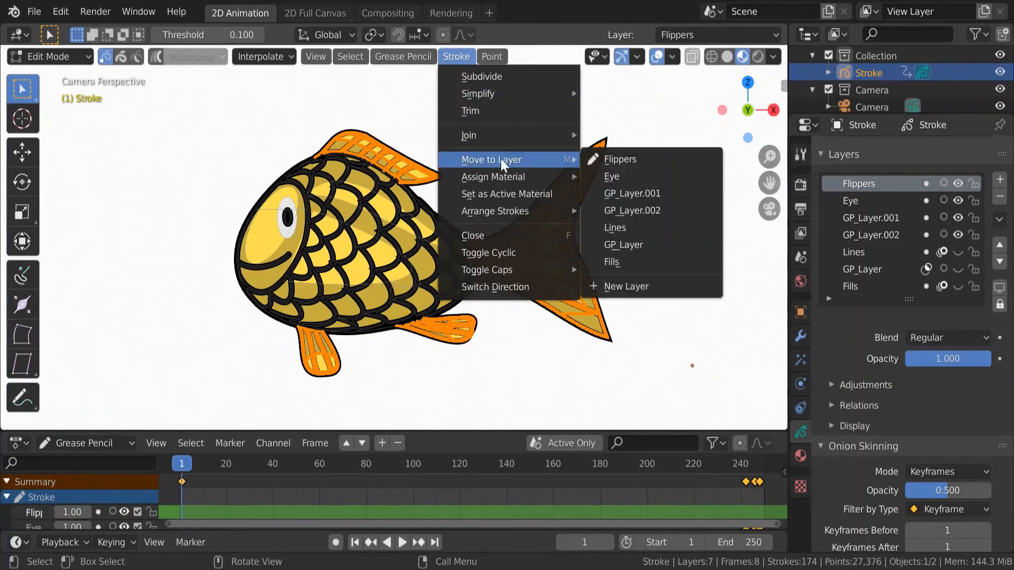
click(628, 158)
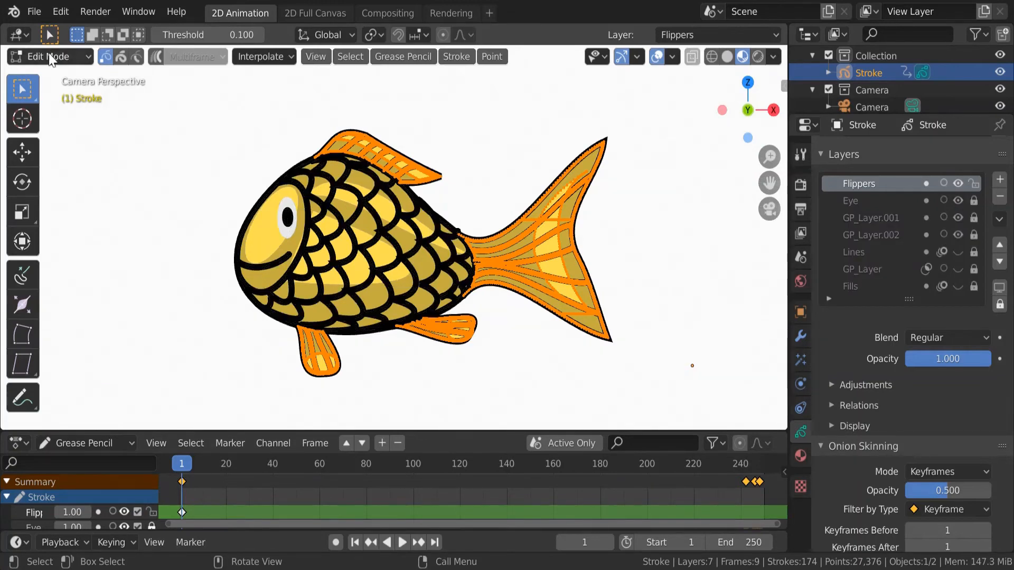
Step: Switch to Sculpt Mode and set the Twist brush radius to 212 px, undoing a trial twist on the tail
click(49, 55)
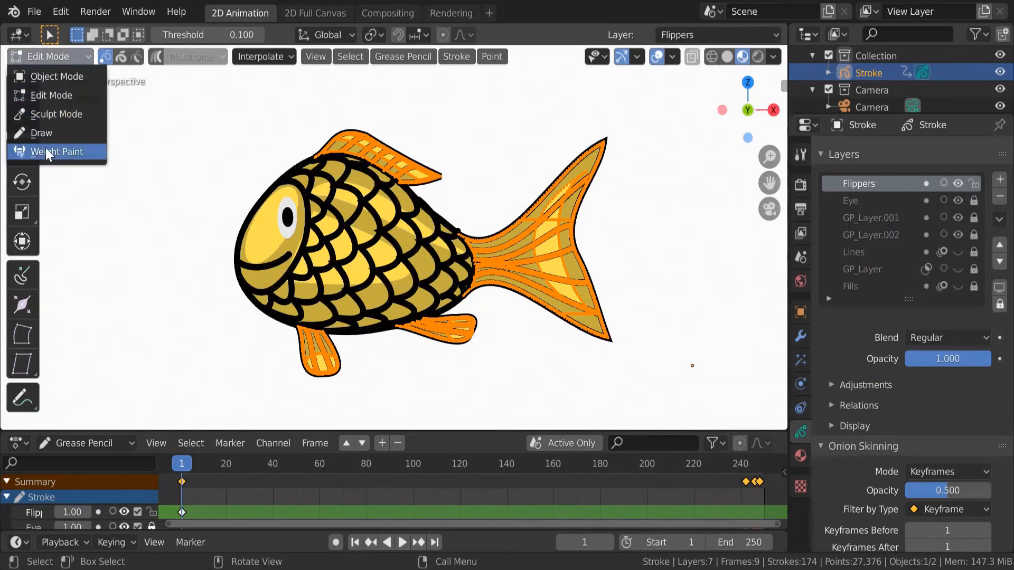
click(54, 114)
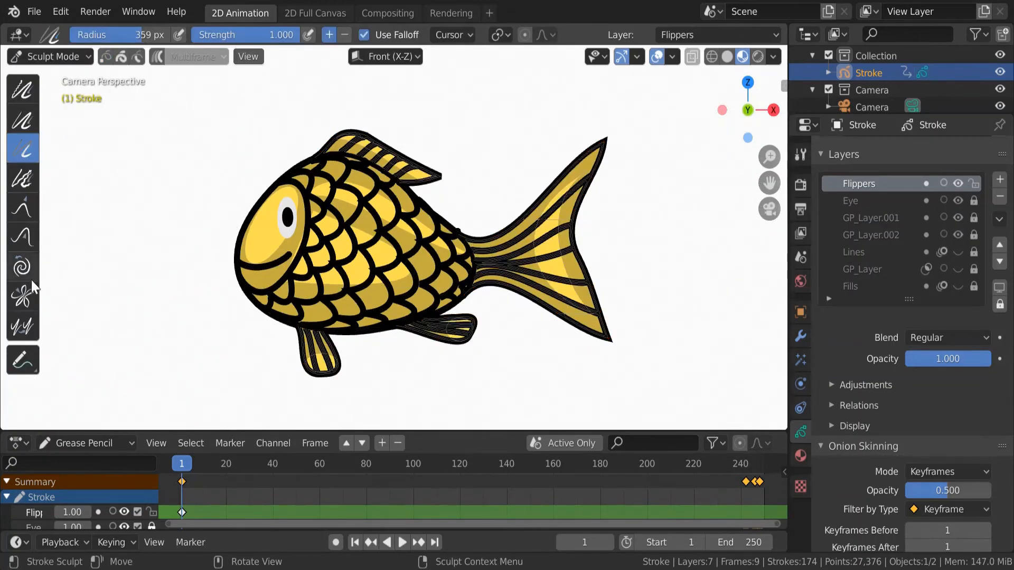
click(27, 268)
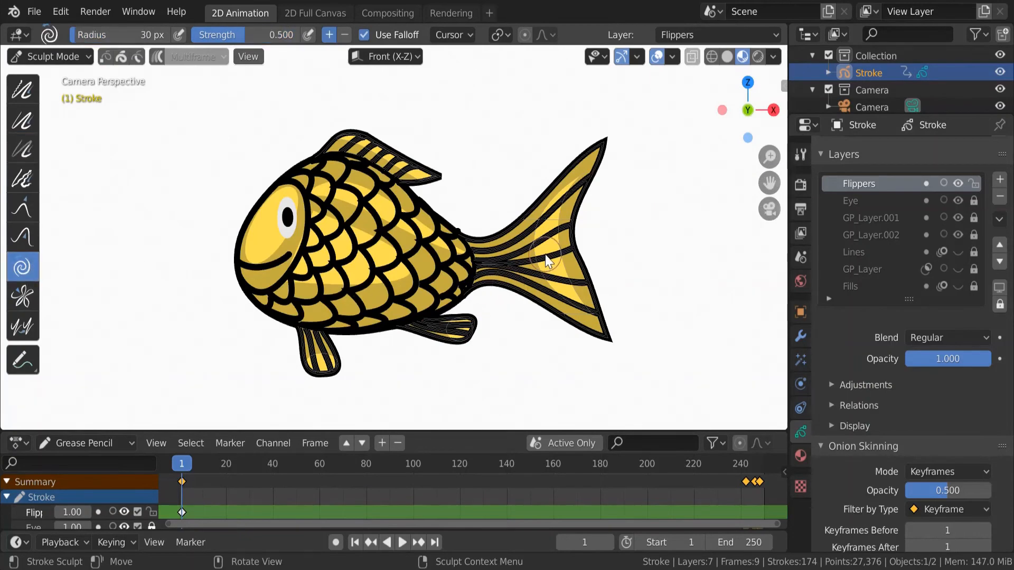
key(f)
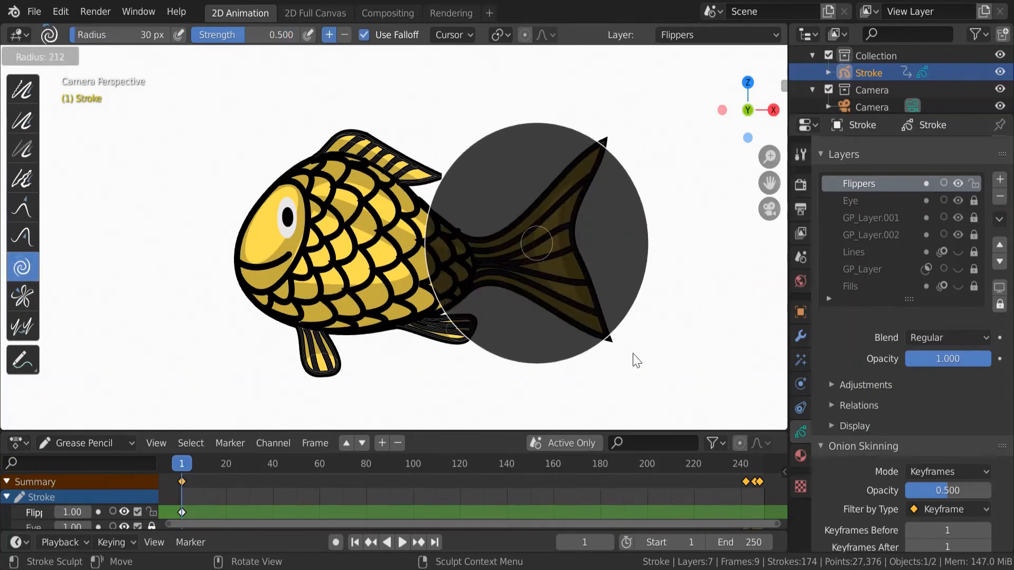
click(636, 361)
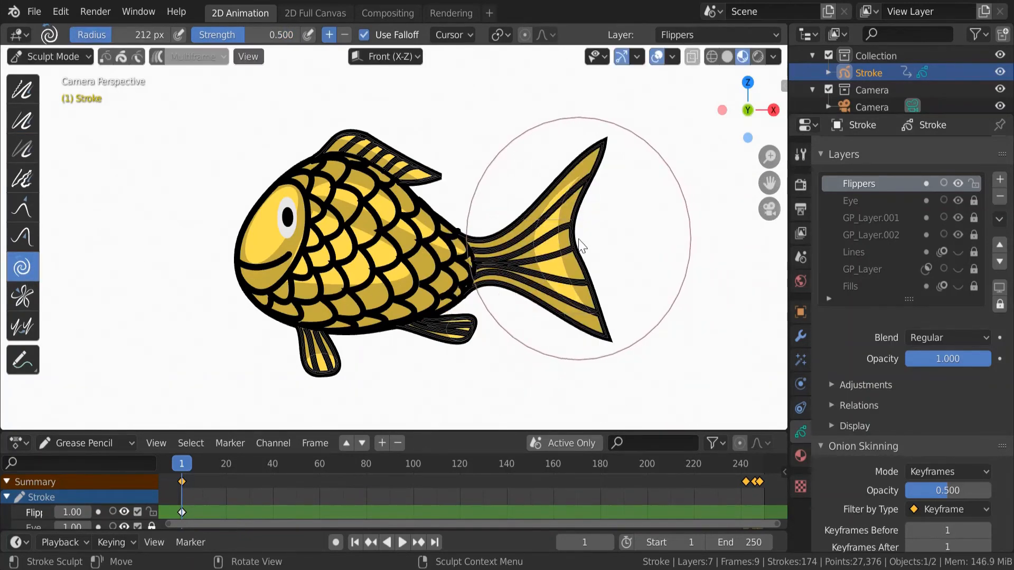
drag(580, 245, 579, 246)
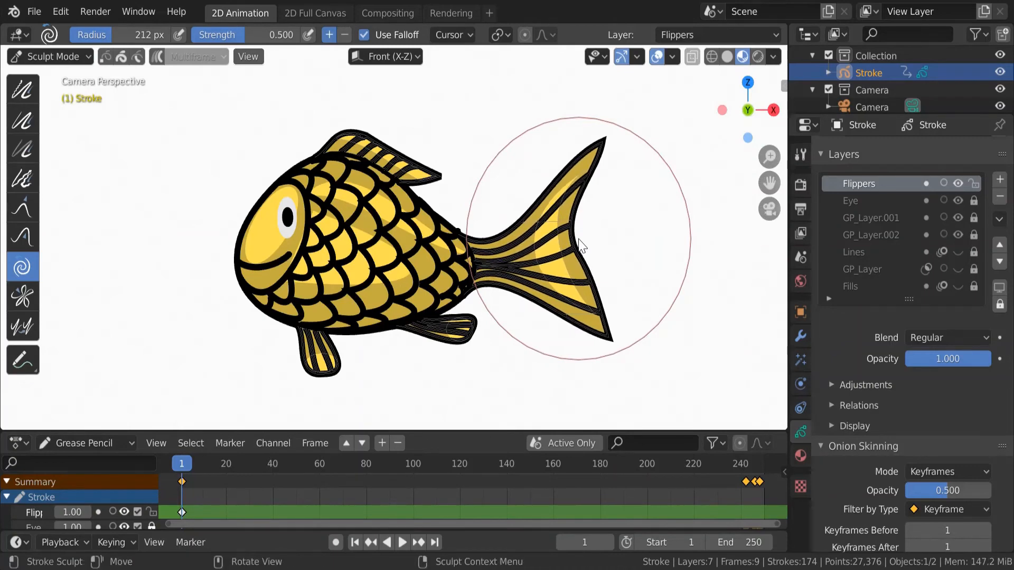
key(ctrl+z)
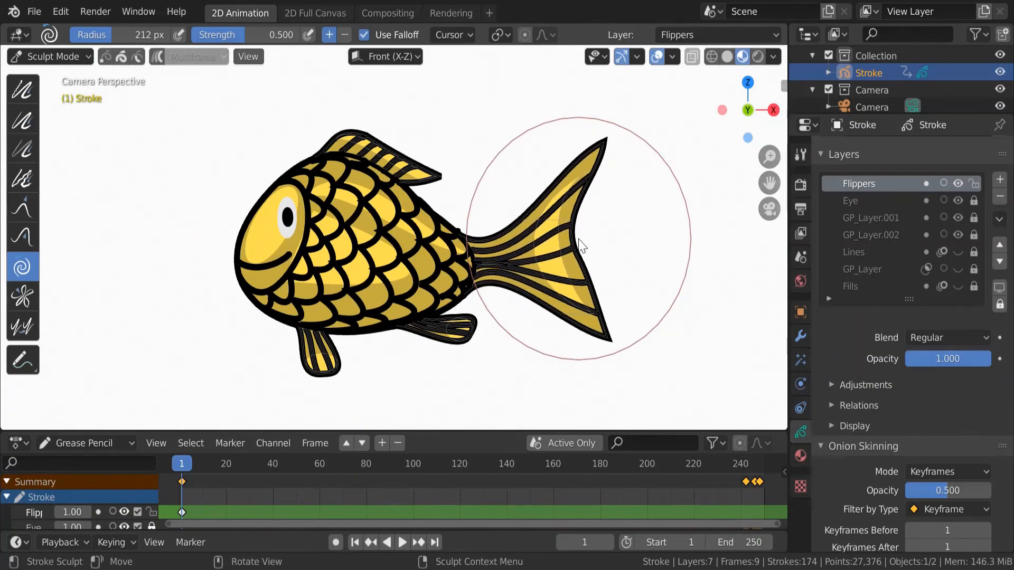
Step: Go to frame 10 and twist the tail fin slightly counterclockwise
key(space)
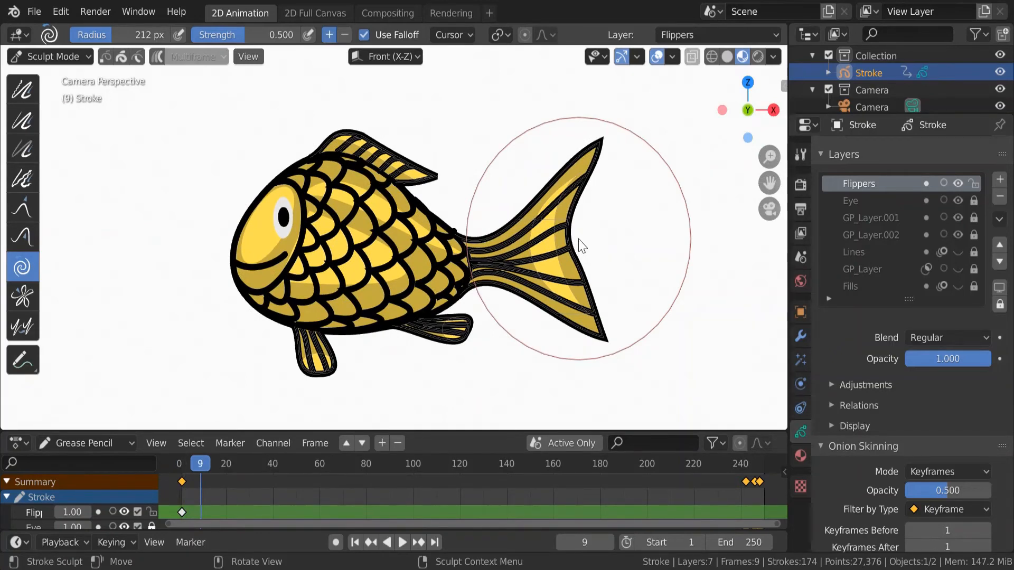
key(Right)
key(Right)
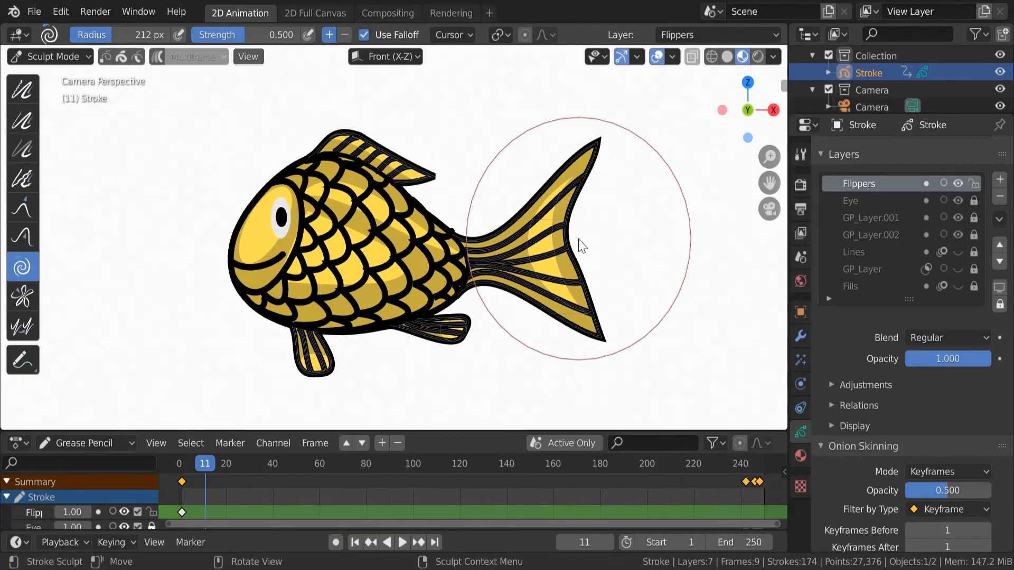
key(Left)
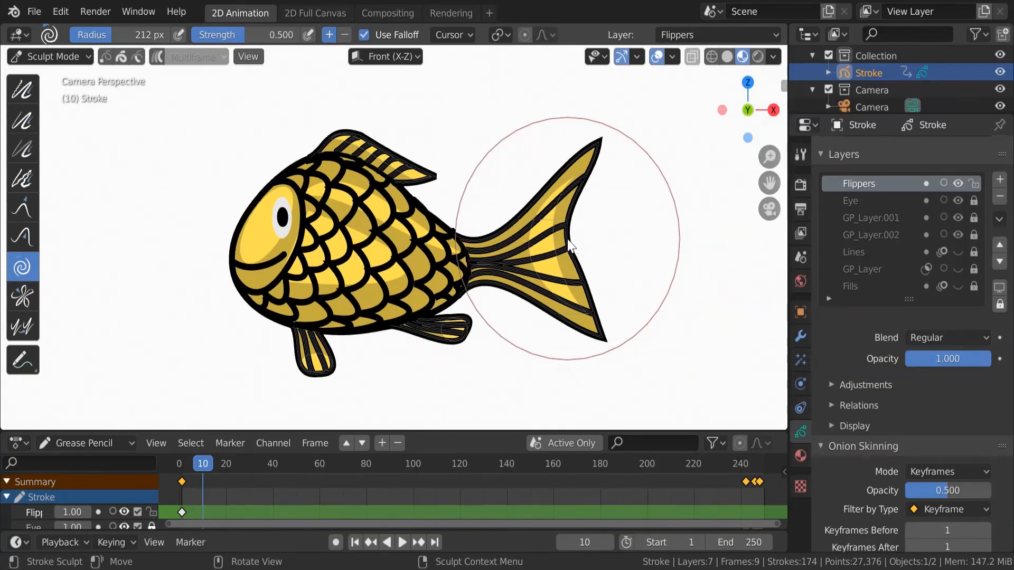
drag(568, 241, 568, 241)
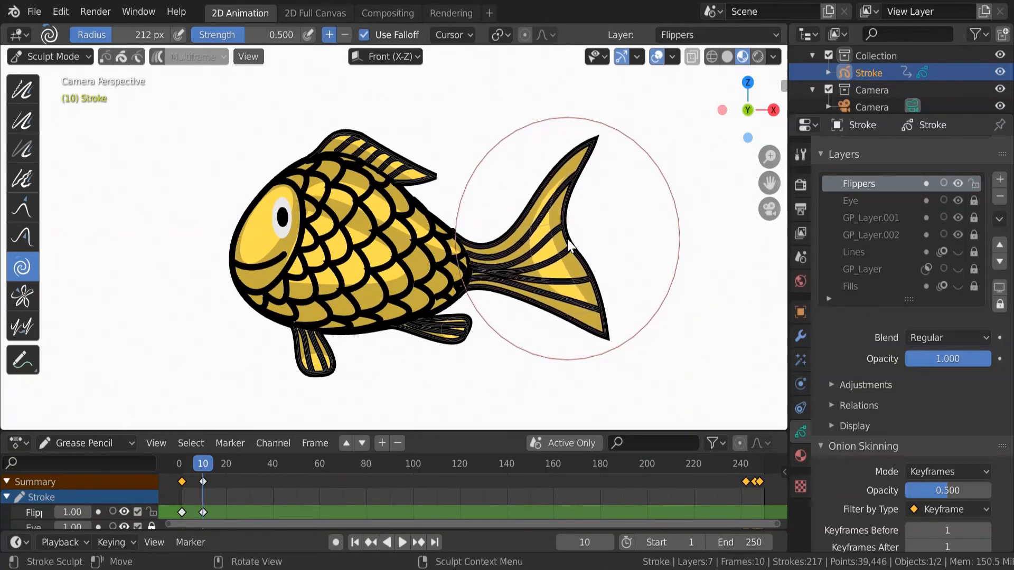
key(Right)
key(Right)
key(Right)
key(Right)
key(Right)
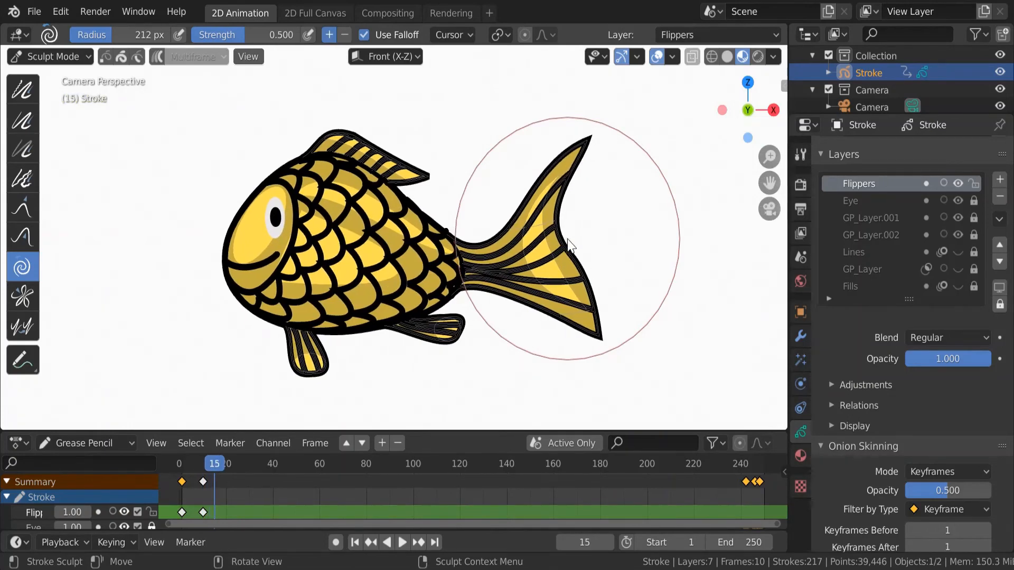
key(Down)
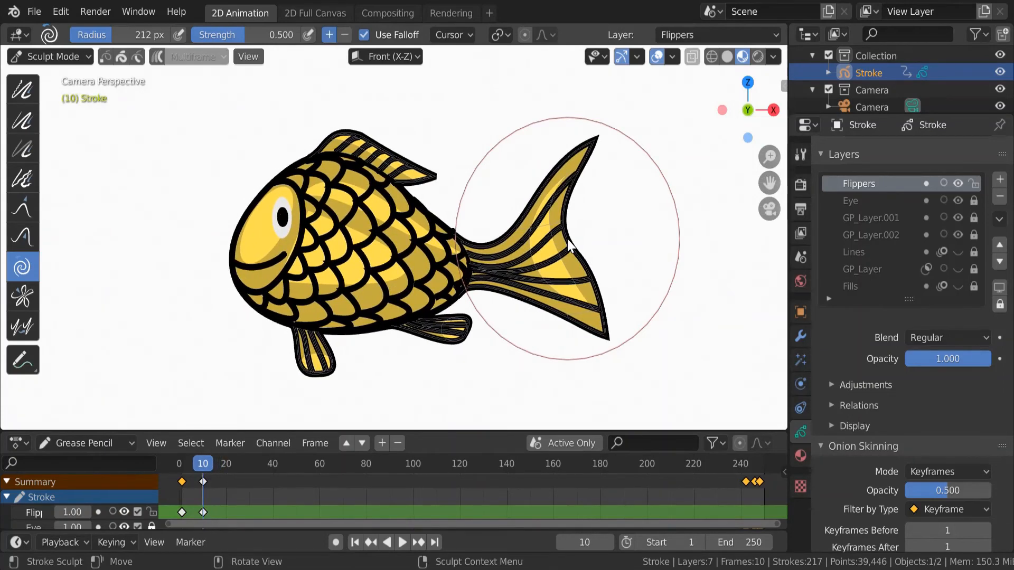
Step: At frame 20, set the Twist brush to the subtract direction and twist the tail fin clockwise
key(Right)
key(Right)
key(Right)
key(Right)
key(Right)
key(Right)
key(Right)
key(Right)
key(Right)
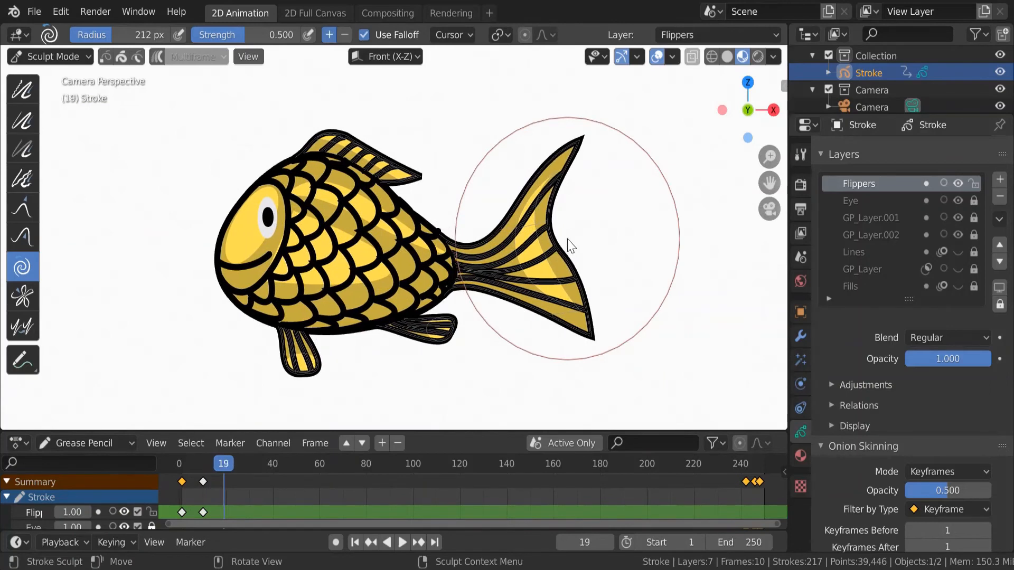
key(Right)
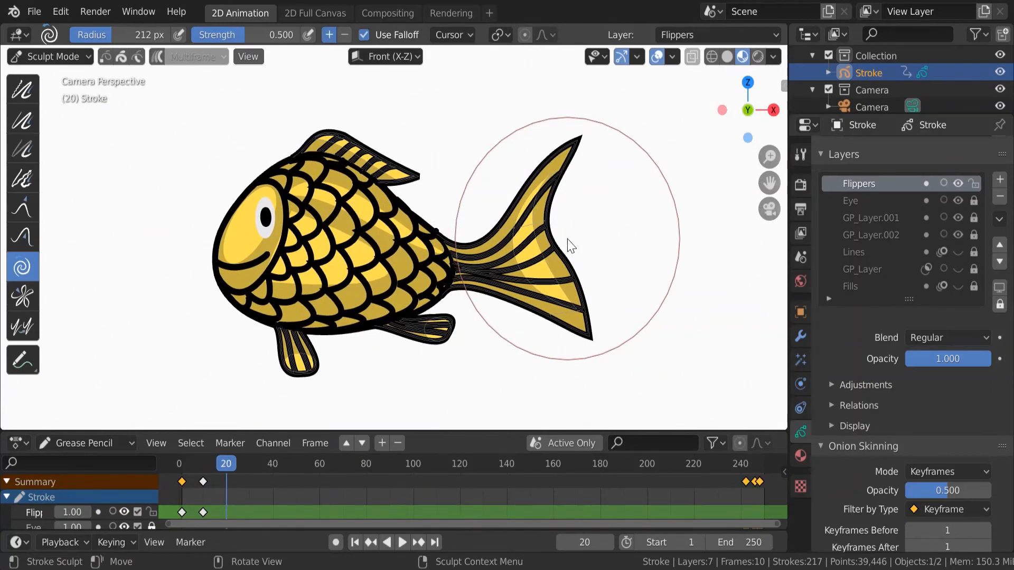
click(344, 35)
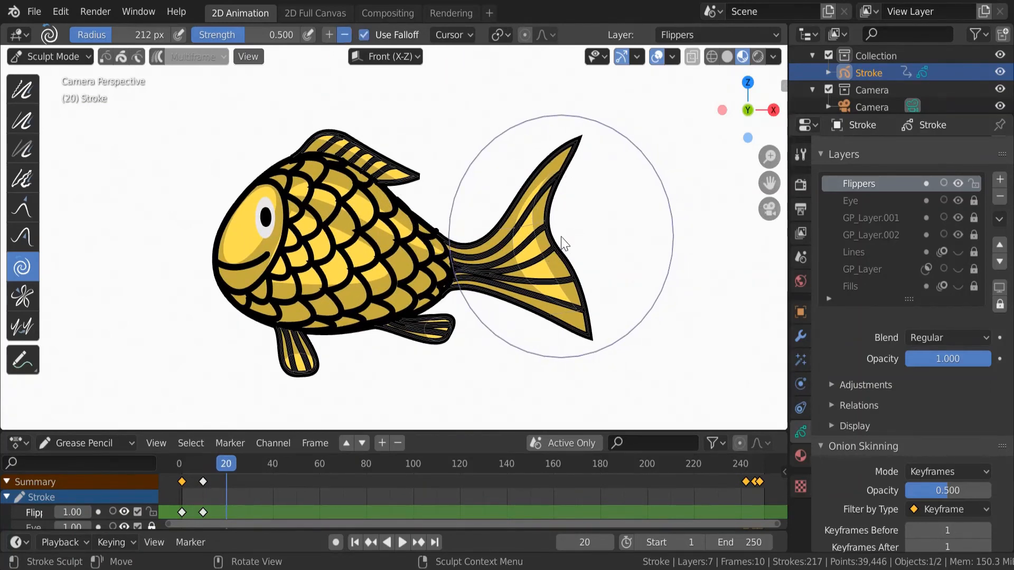
drag(564, 243, 564, 242)
drag(564, 242, 562, 247)
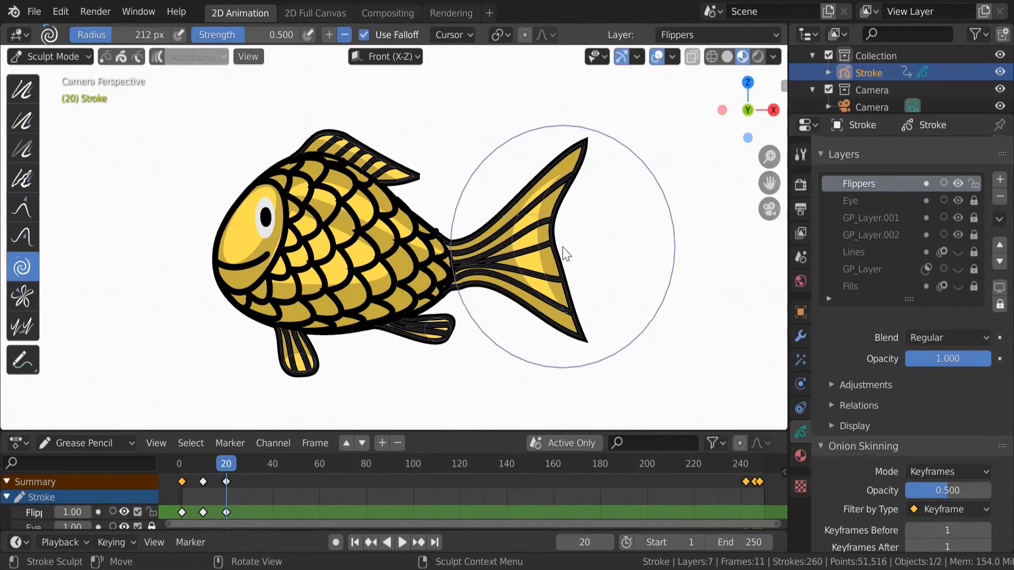
Step: Duplicate the Flippers keyframe at frame 10 and place the copy 21 frames further on, at frame 31
key(Right)
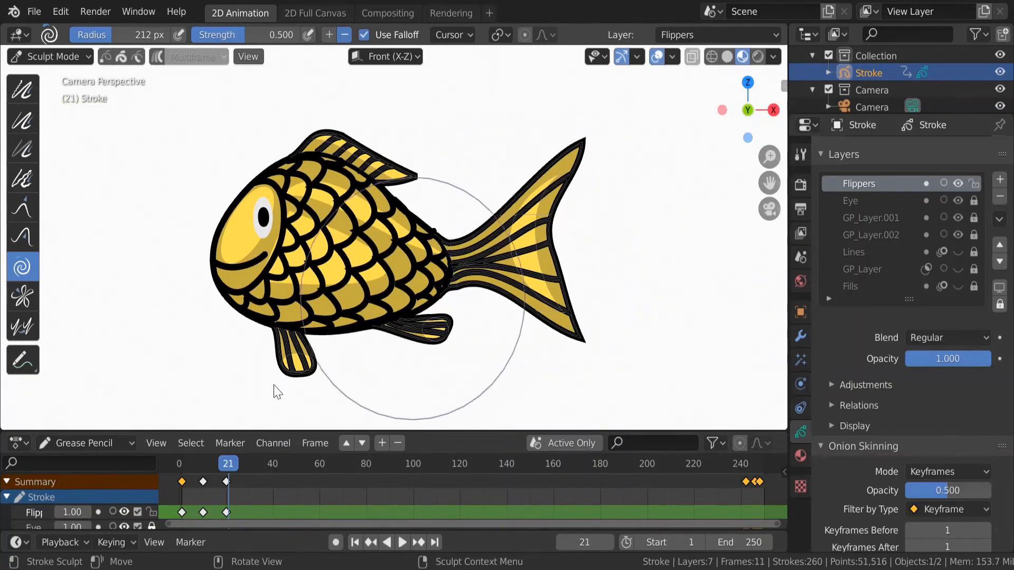
click(206, 513)
key(g)
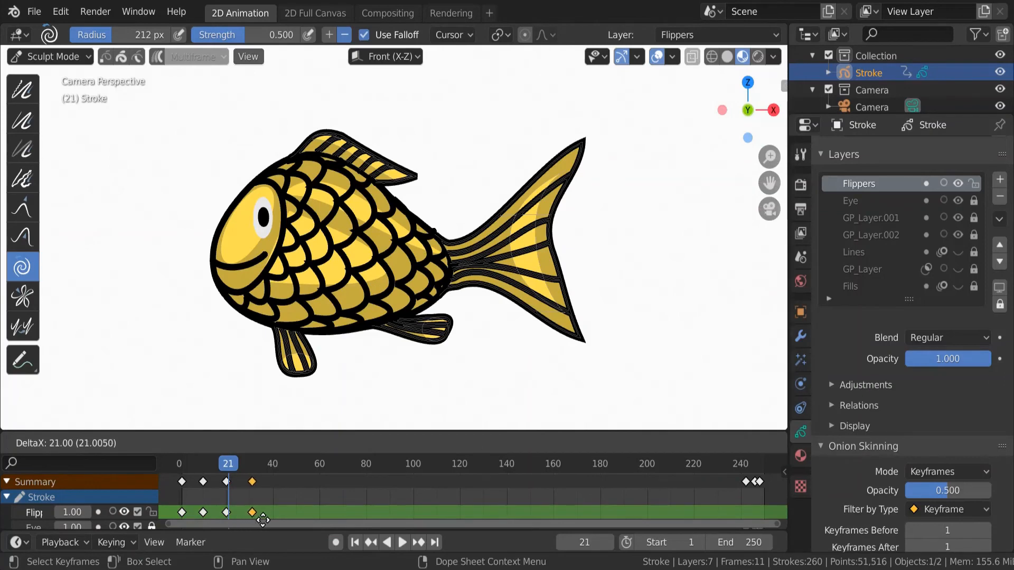
click(255, 512)
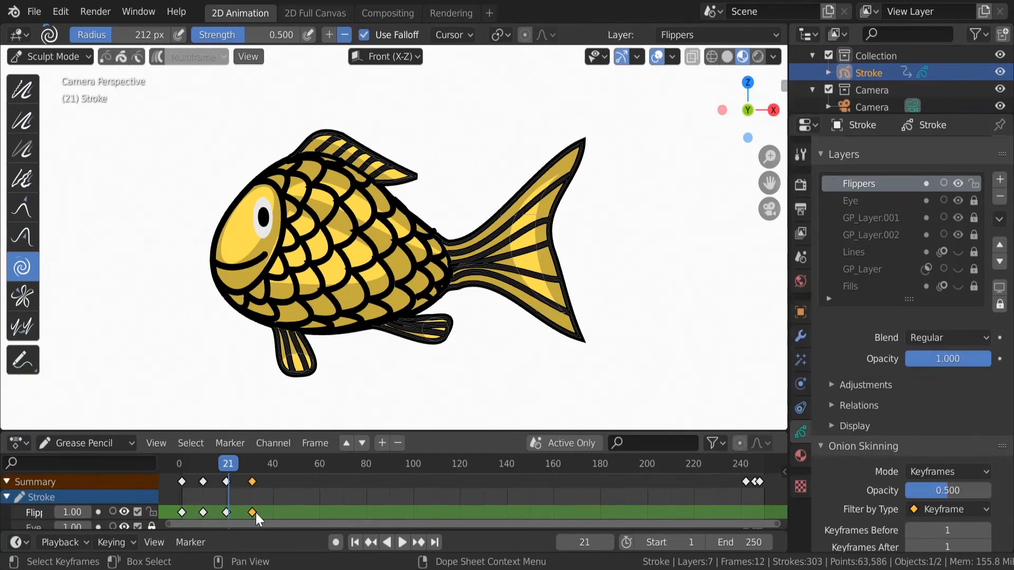
Step: Move the copied Flippers keyframe from frame 31 to frame 30 and set the current frame to 30
drag(230, 463, 251, 464)
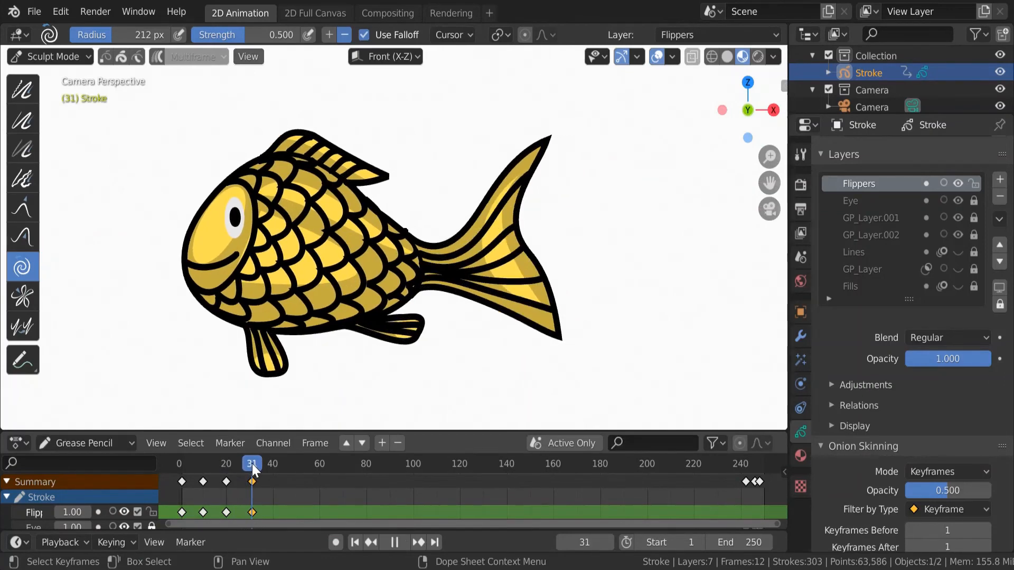
key(g)
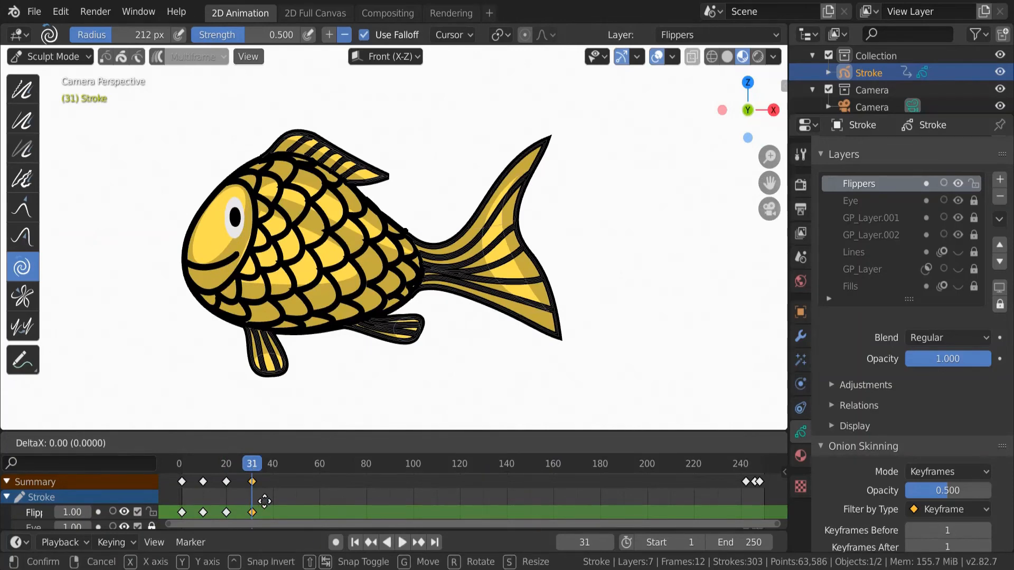
click(263, 501)
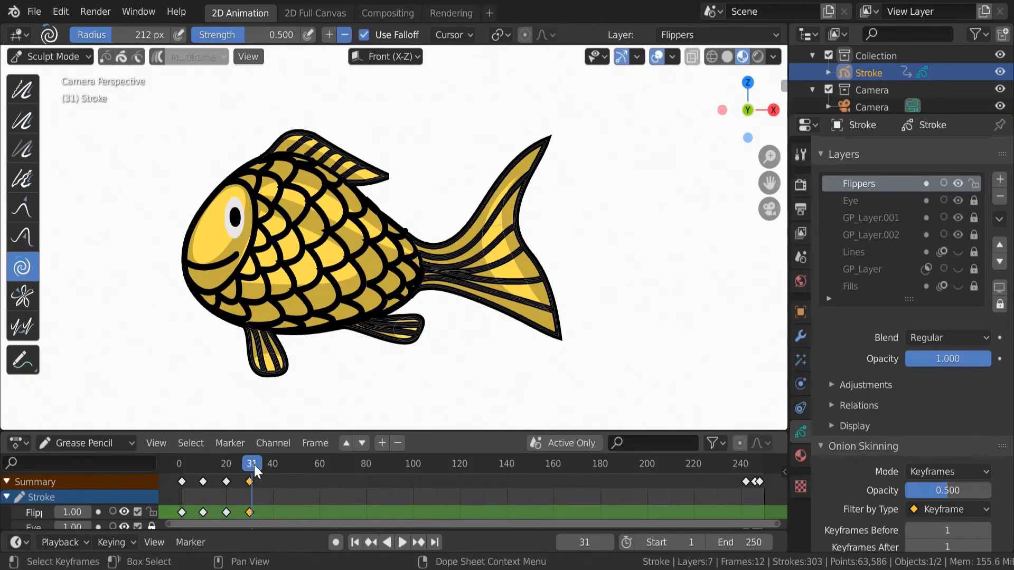
drag(254, 464, 249, 465)
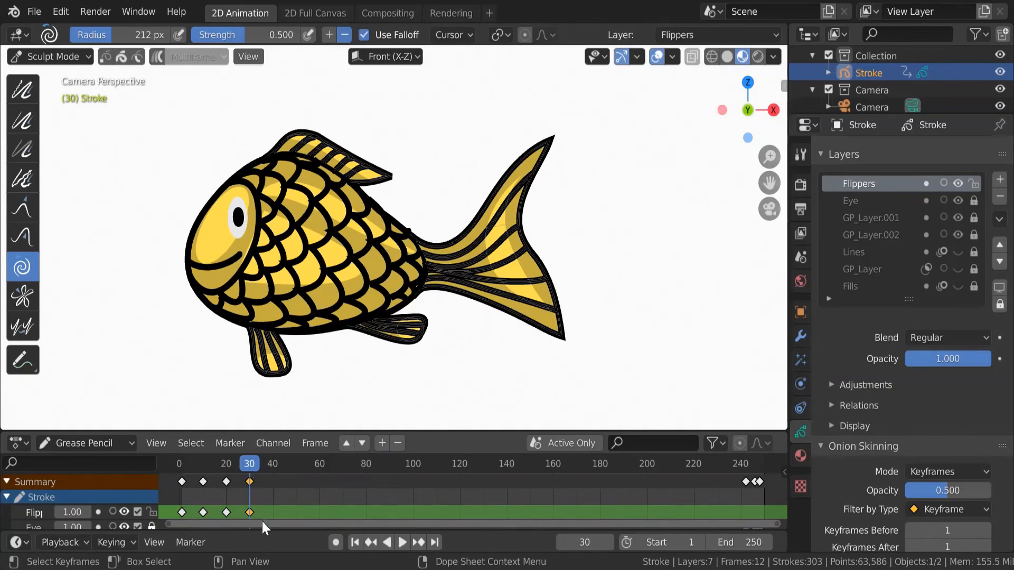
Step: Duplicate the first Flippers keyframe and place the copy at frame 40
click(180, 512)
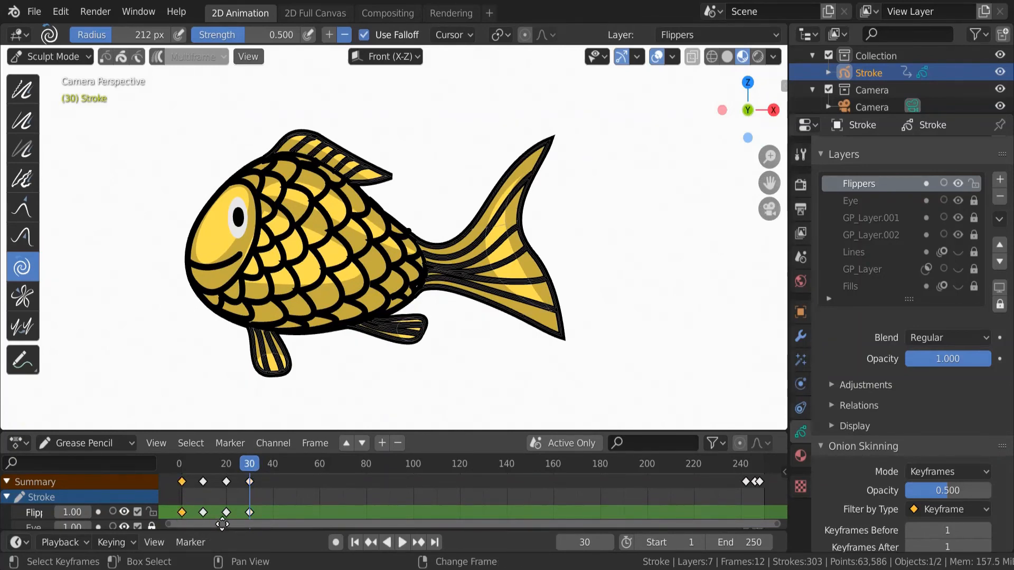
key(g)
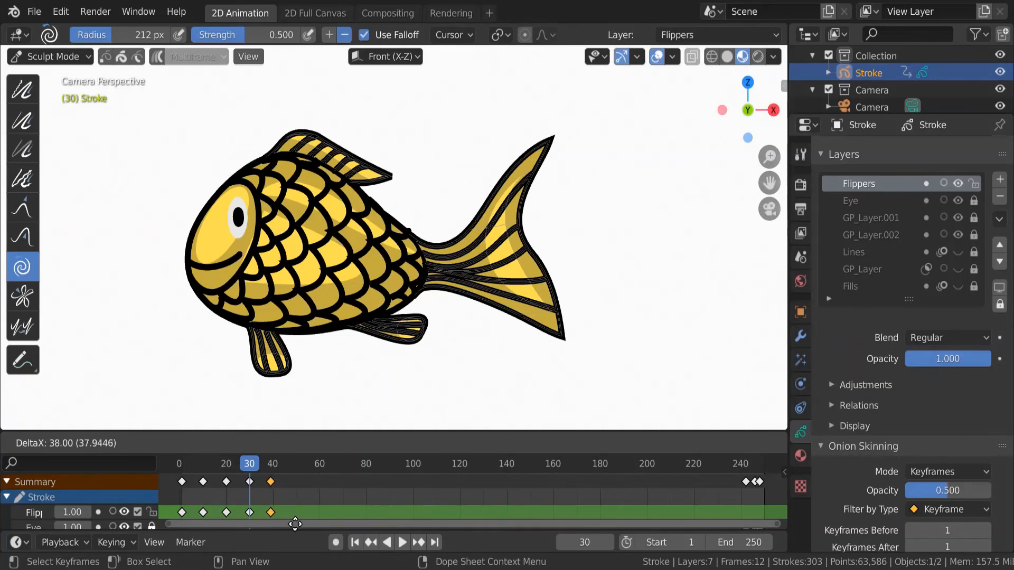
click(290, 518)
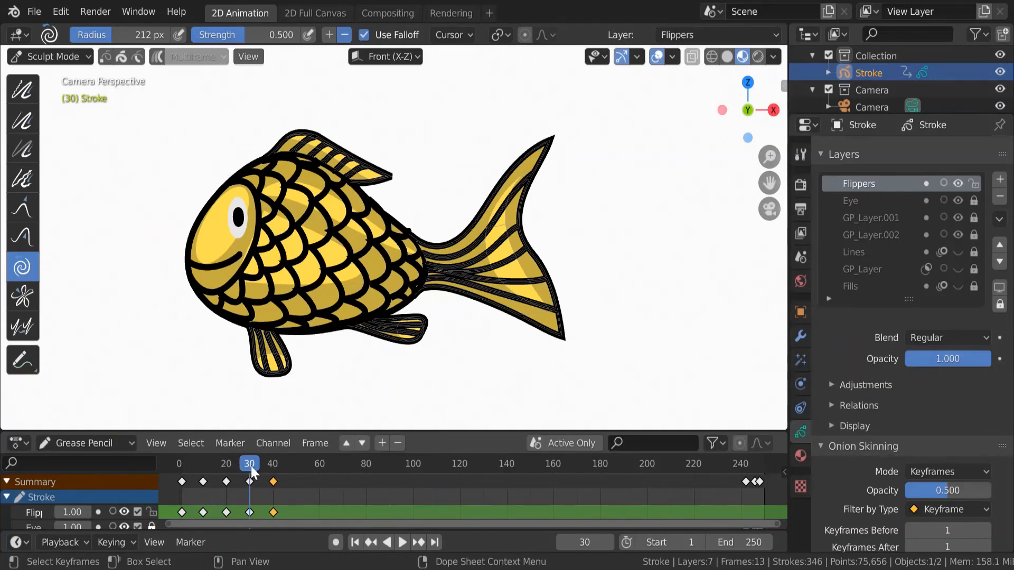
Step: Play the animation from the beginning to review the tail motion, then return to its start
key(space)
drag(251, 467, 181, 471)
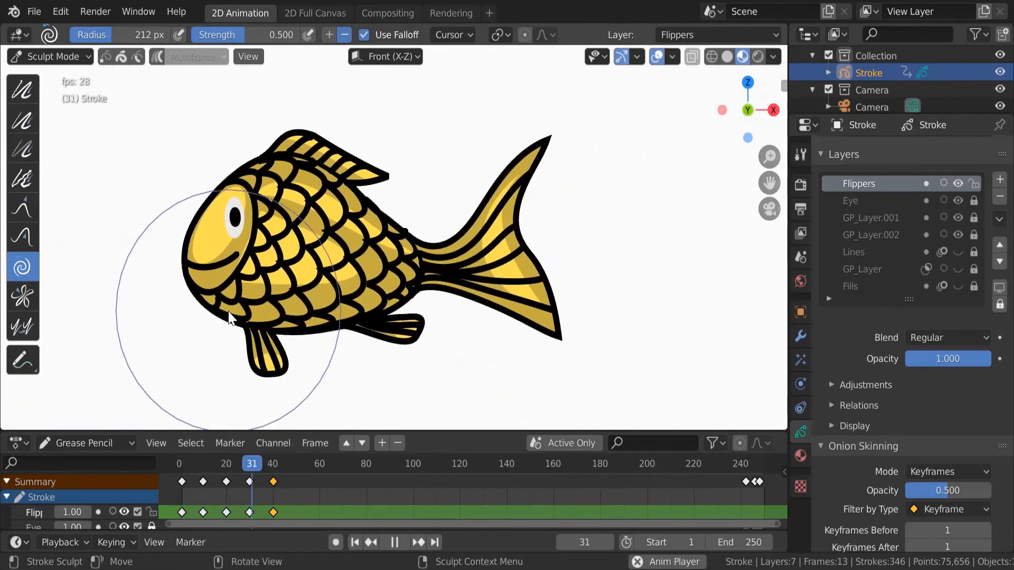
key(space)
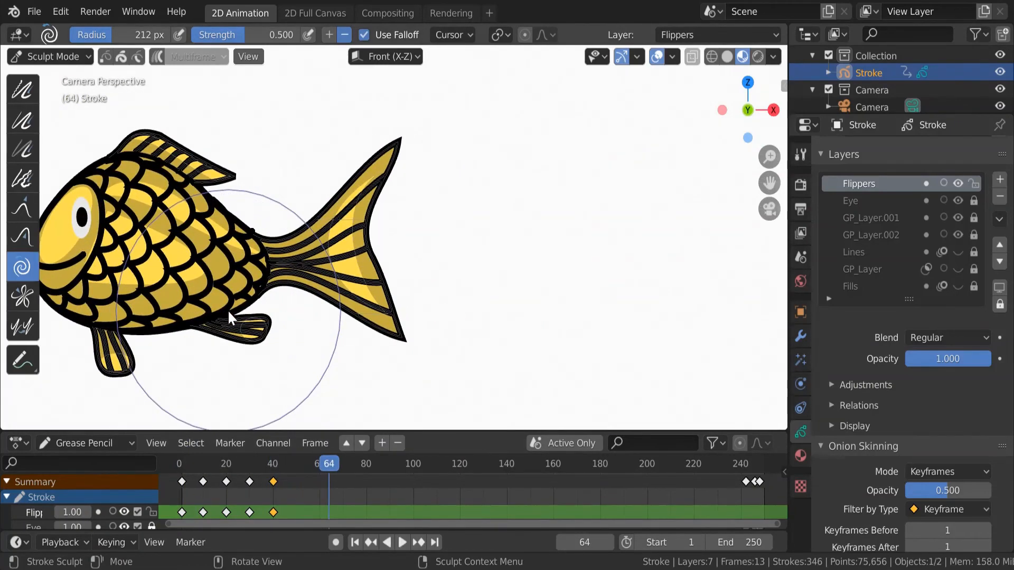
key(shift+Left)
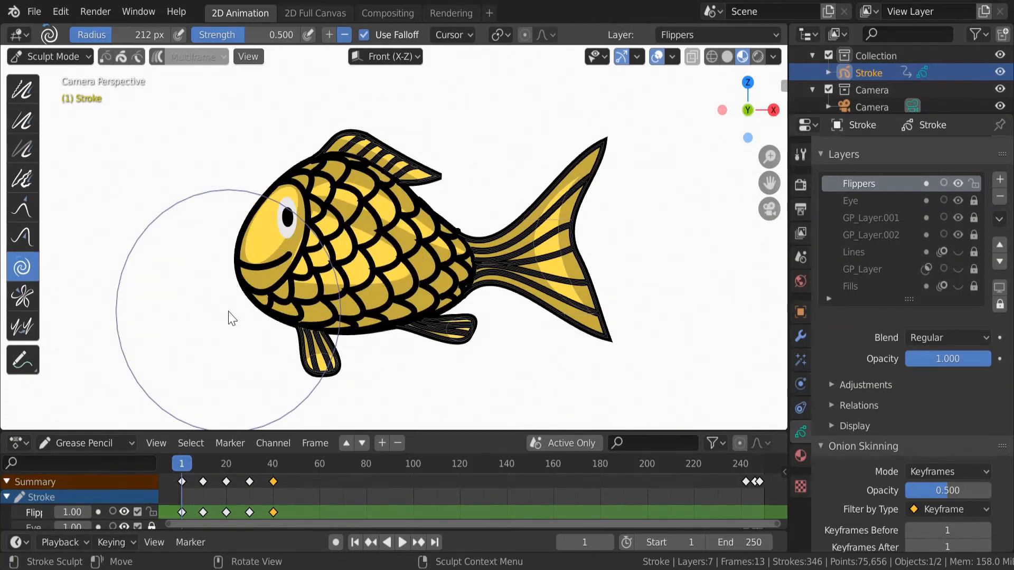
key(Right)
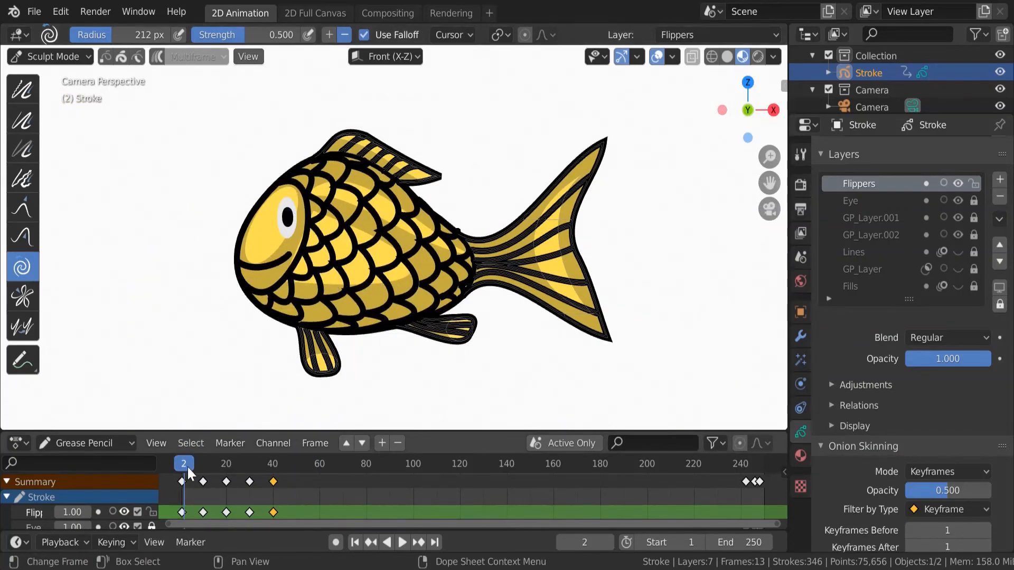
Step: Go to frame 6 and switch the fish from Sculpt Mode to Draw mode
drag(189, 472, 195, 470)
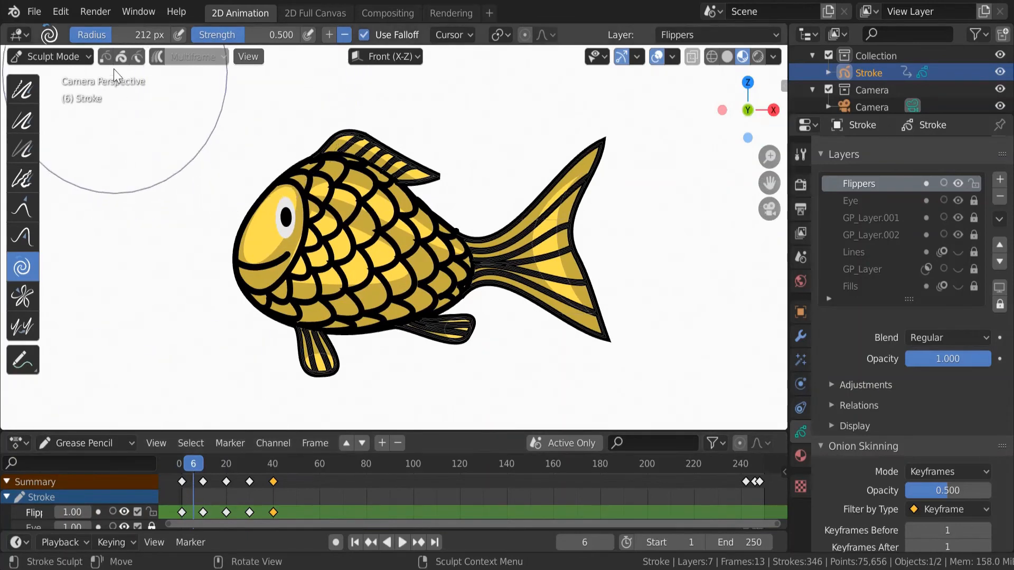
click(71, 55)
click(61, 131)
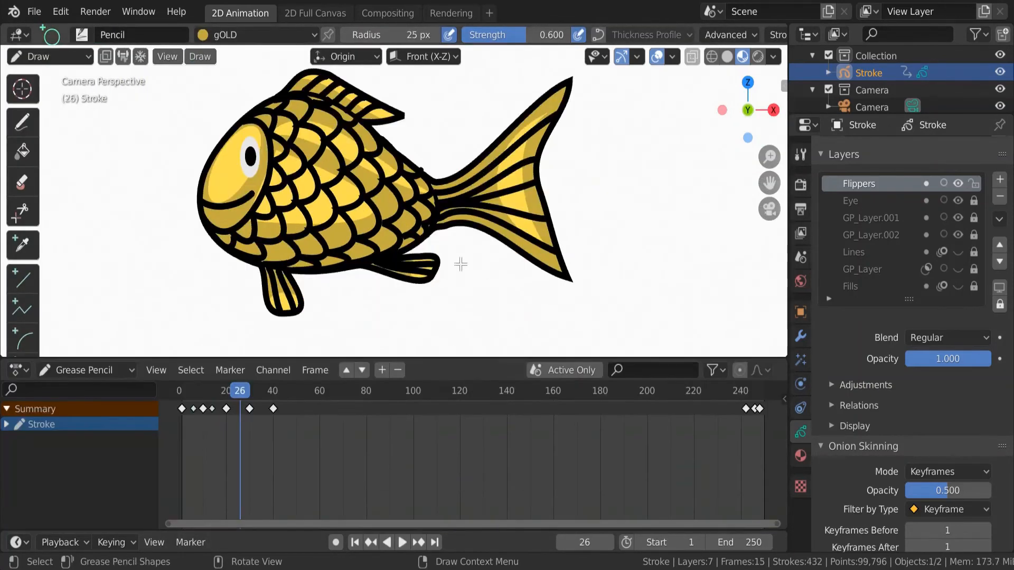
Step: At frame 26, interpolate a sequence between the Flippers keyframes at frames 20 and 30
click(206, 56)
mouse_move(211, 93)
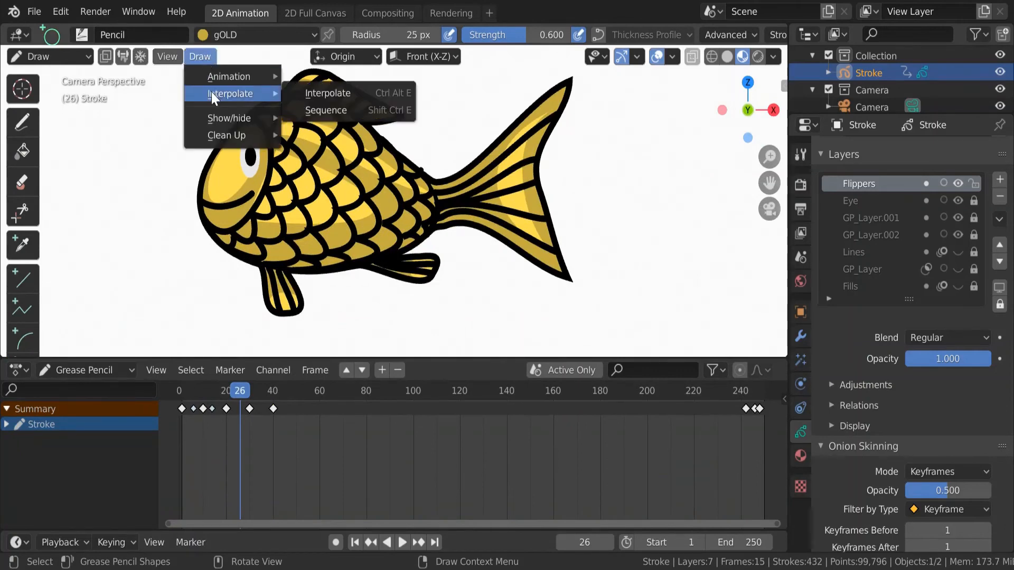
click(317, 109)
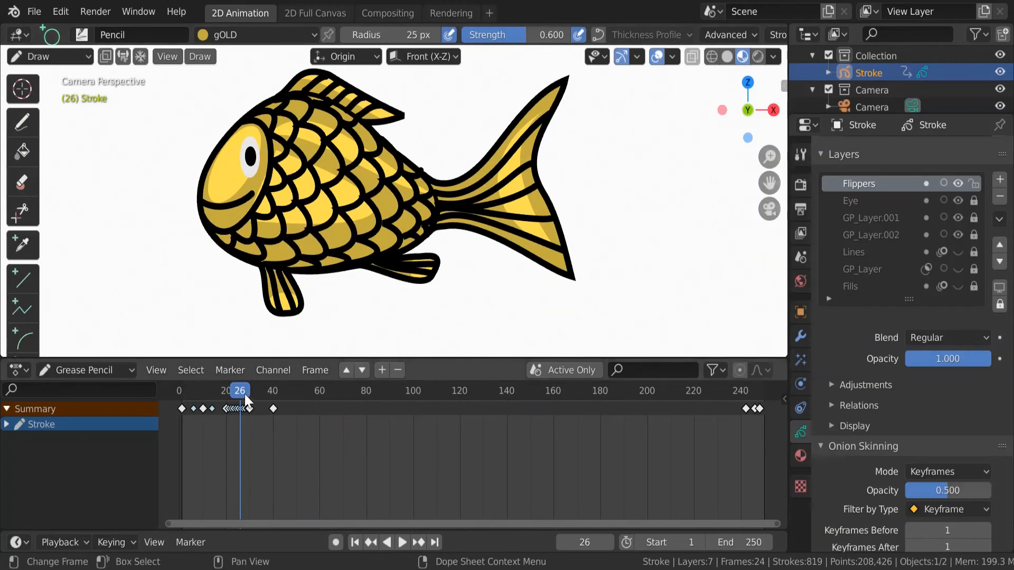
Step: Go to frame 34 and interpolate a sequence between the Flippers keyframes at frames 30 and 40
drag(239, 394, 259, 392)
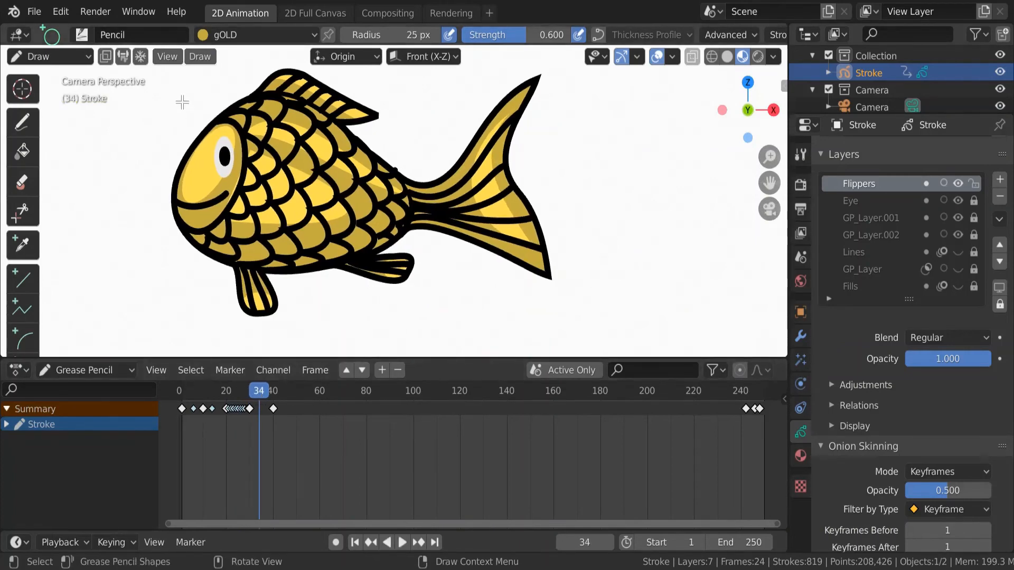
click(199, 56)
mouse_move(227, 93)
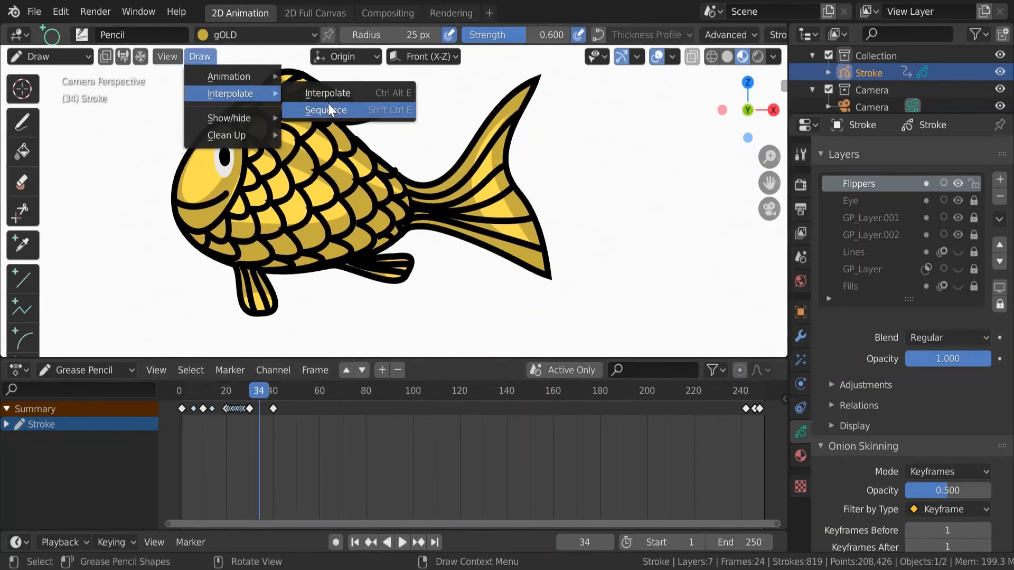
click(328, 107)
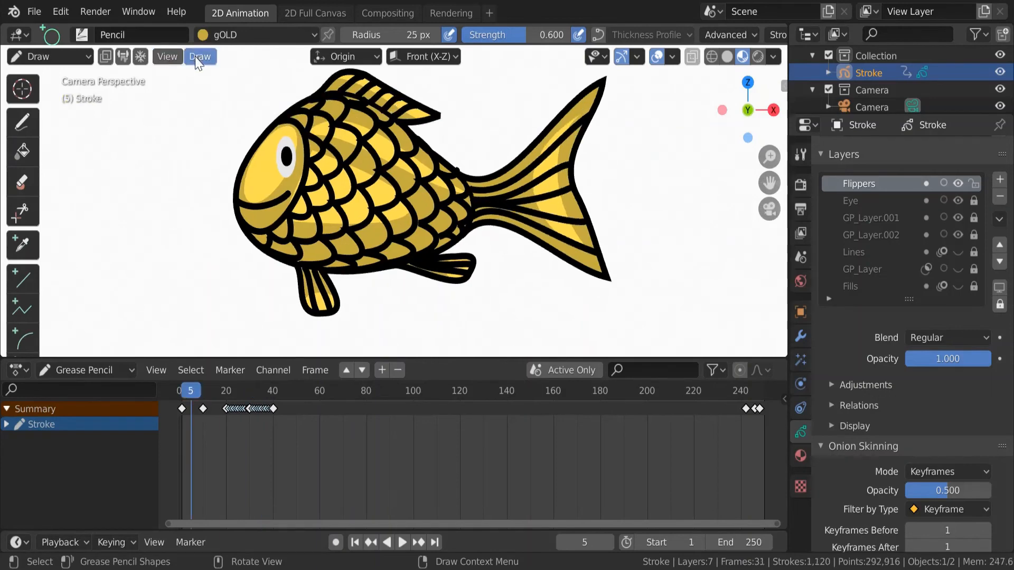
Step: At frame 5, interpolate a sequence between the Flippers keyframes at frames 1 and 10
click(198, 58)
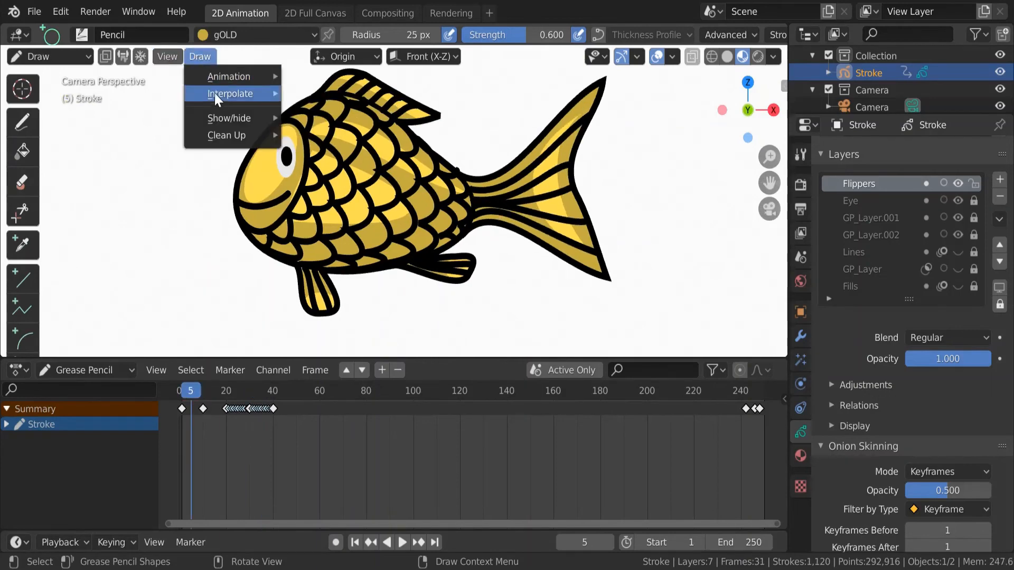
mouse_move(215, 96)
click(327, 110)
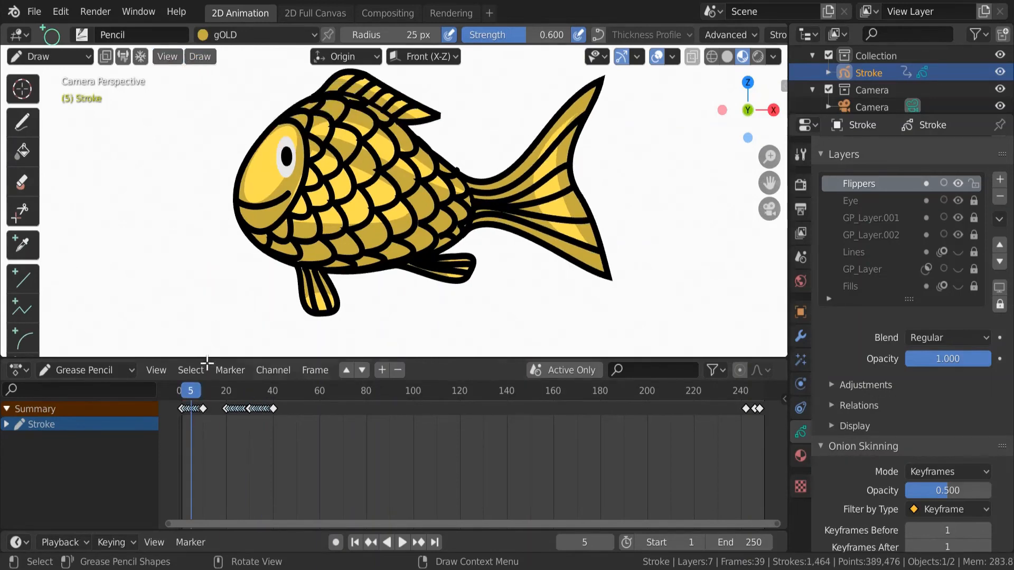
Step: Go to frame 14 and interpolate a sequence between the Flippers keyframes at frames 10 and 20
drag(191, 391, 213, 392)
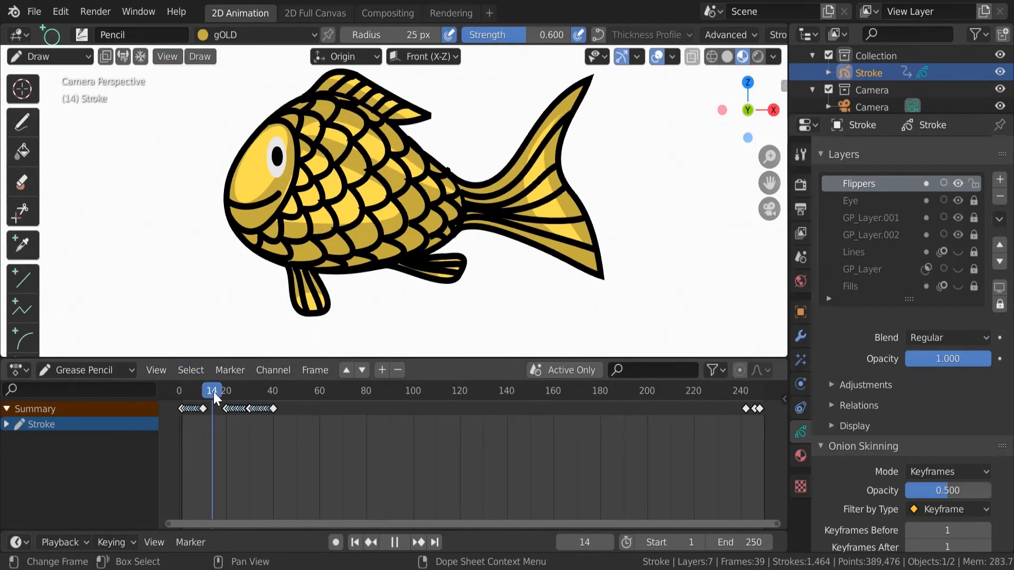
click(200, 57)
mouse_move(216, 94)
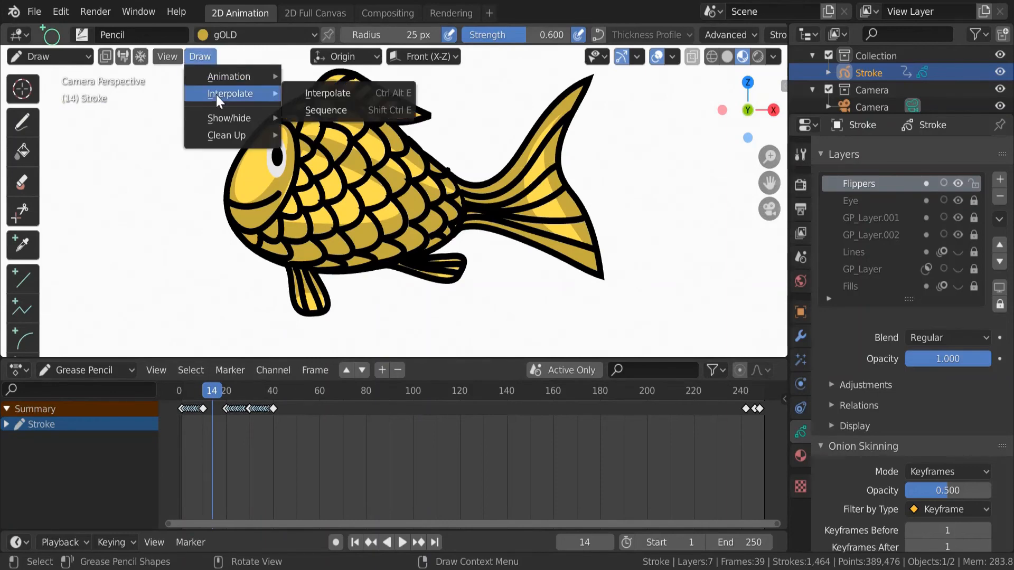
click(318, 109)
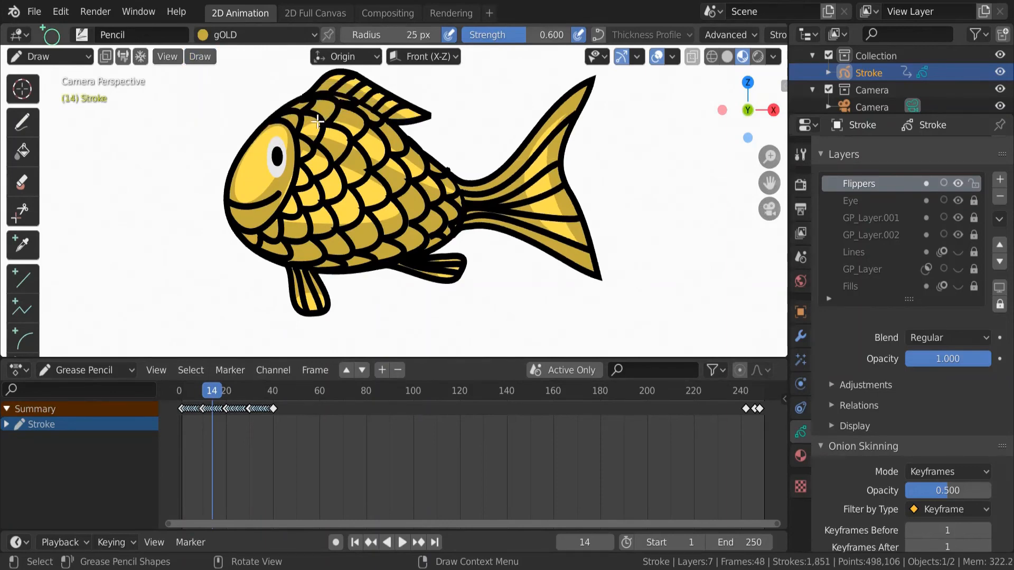
Step: Set the end frame of the animation to 40
click(747, 546)
text(40)
key(Return)
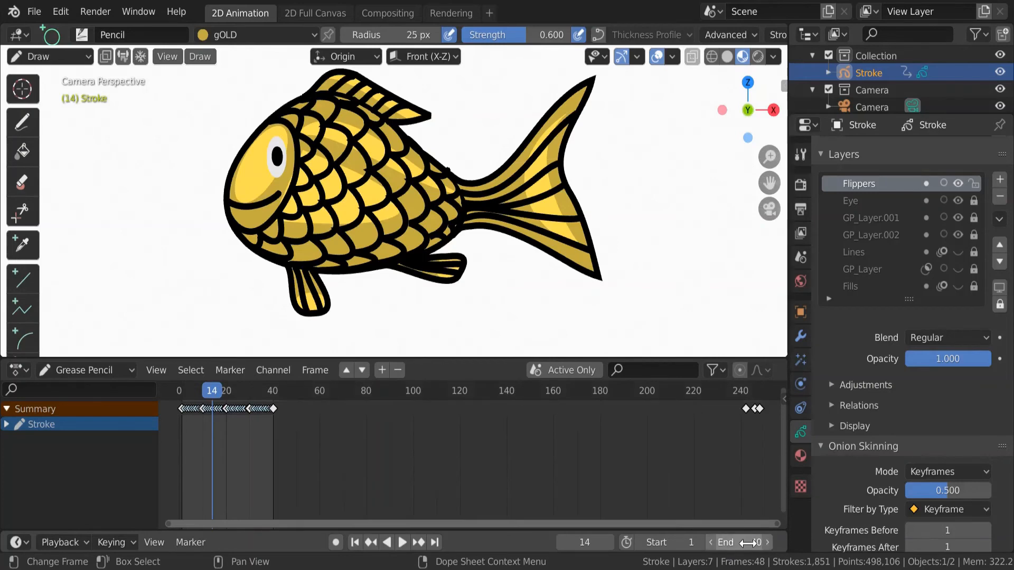
Step: Play the tail animation in the 2D Full Canvas workspace, then return to the 2D Animation workspace
click(316, 12)
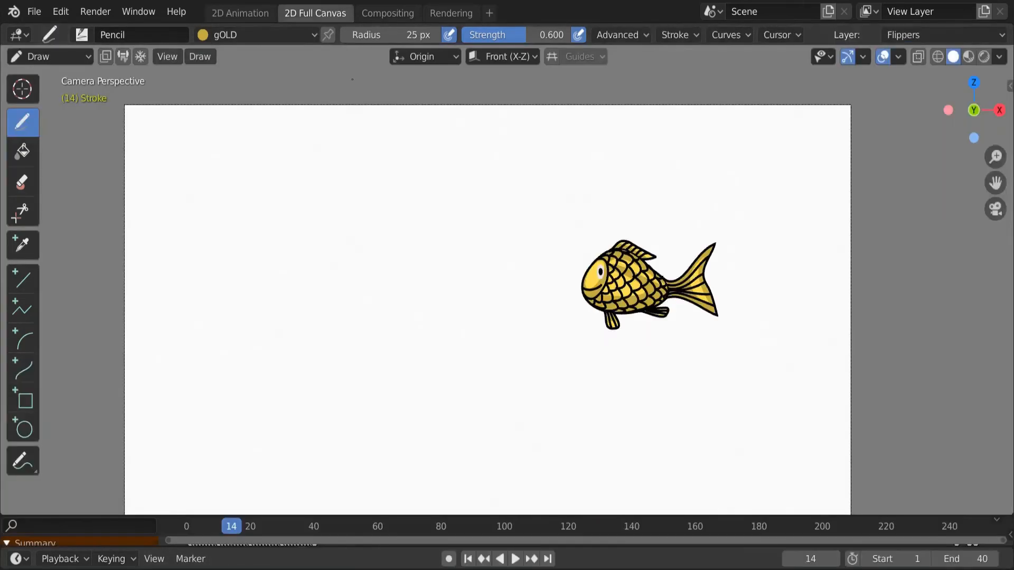
key(space)
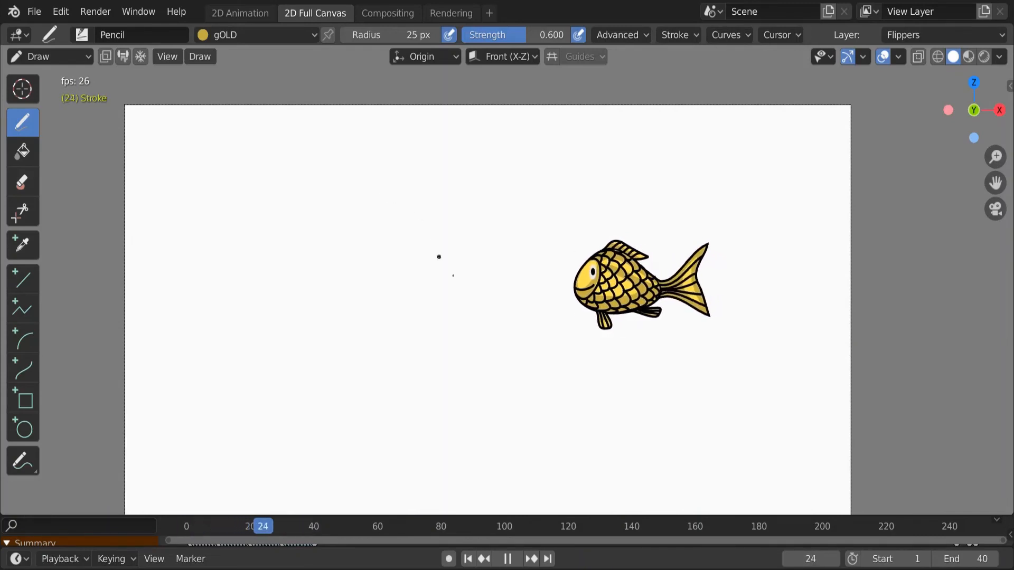
key(space)
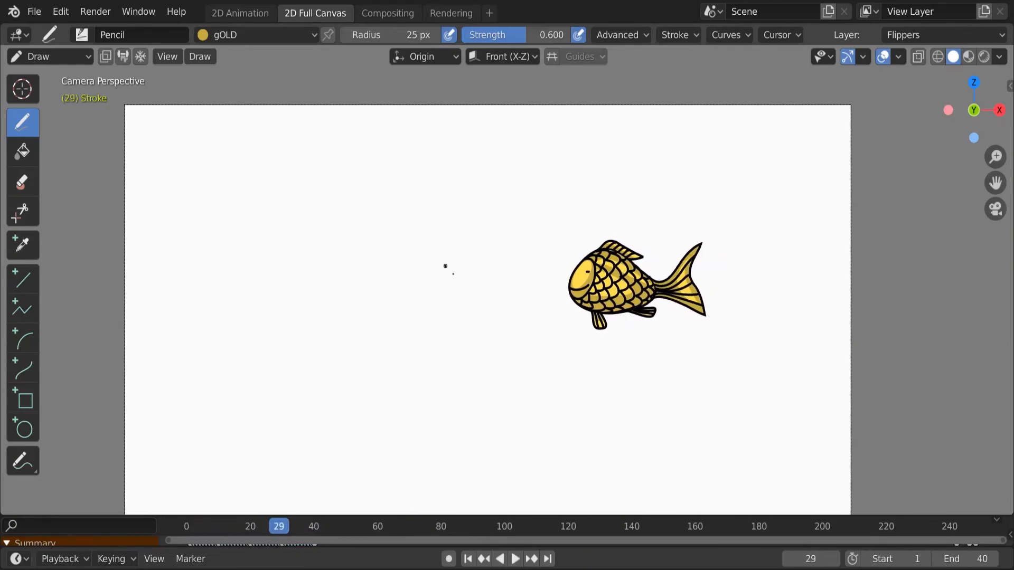
click(226, 12)
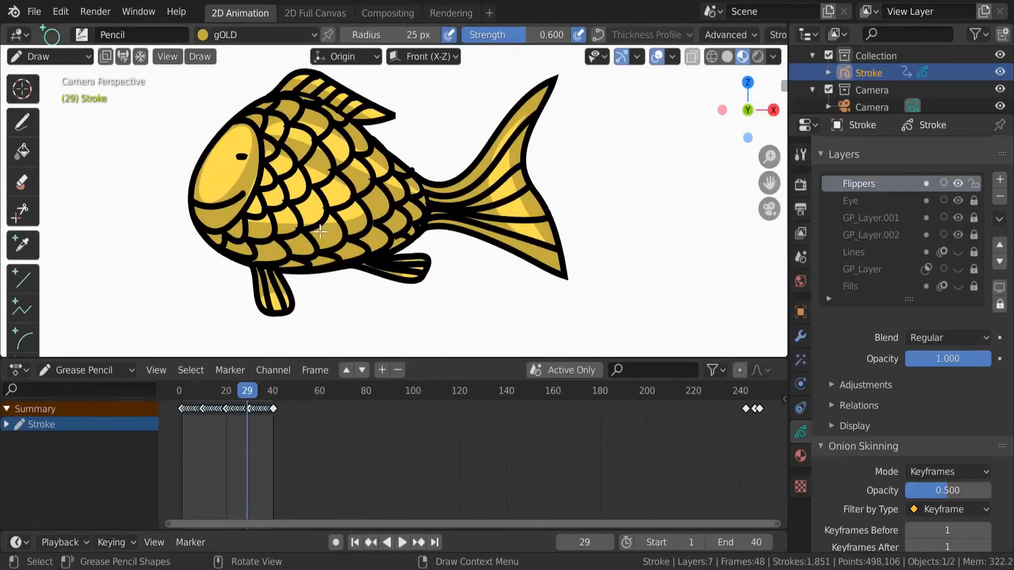
Step: At frame 10, select all strokes of the Flippers layer in Edit Mode and switch back to Sculpt Mode
drag(245, 389, 198, 395)
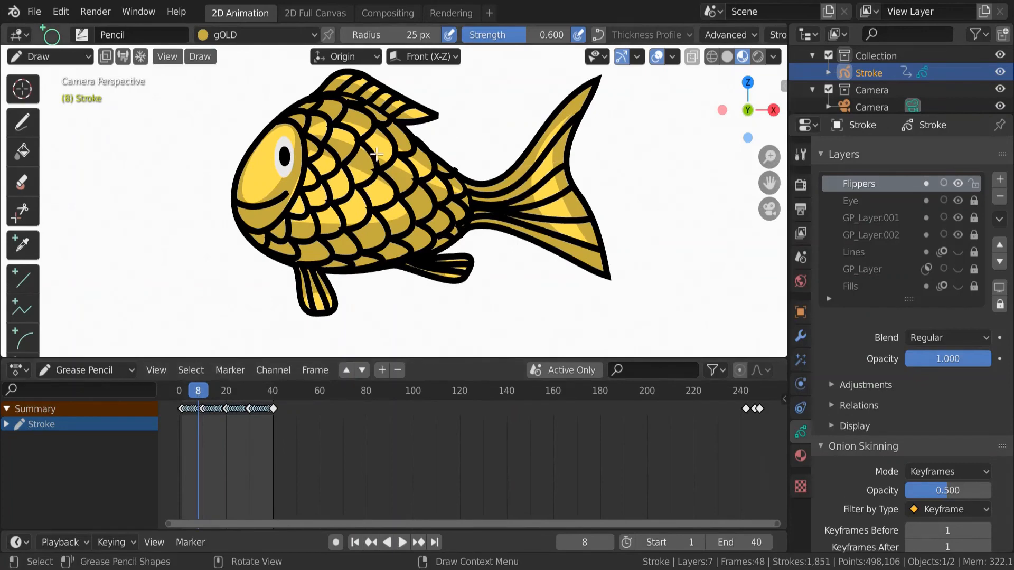
click(59, 57)
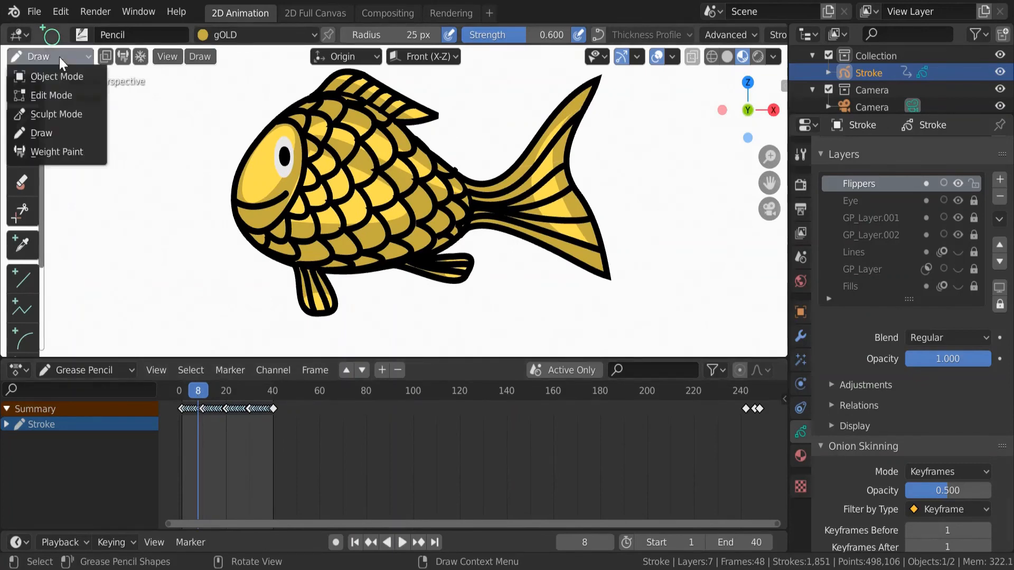
click(55, 96)
drag(198, 390, 202, 390)
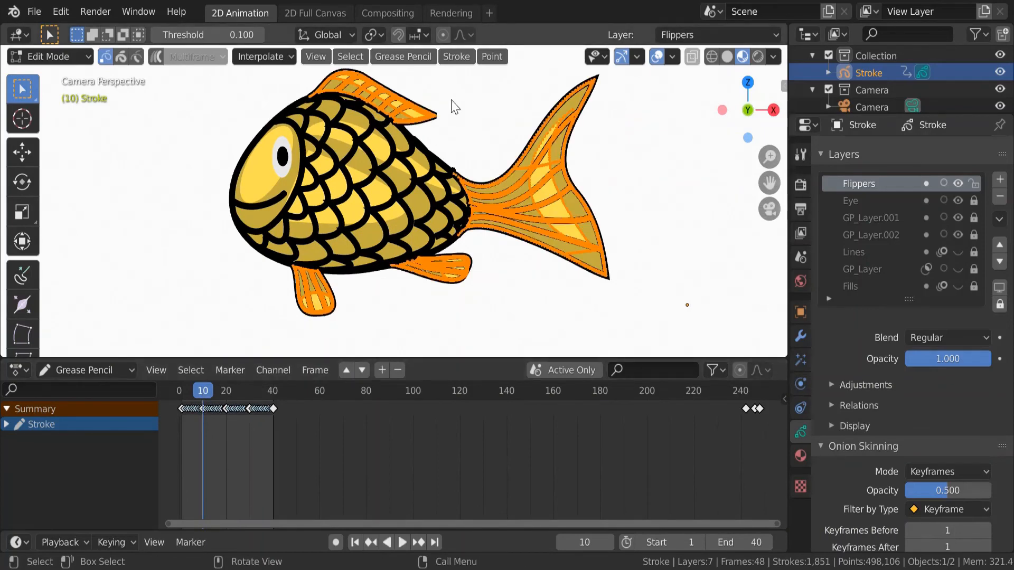
click(453, 103)
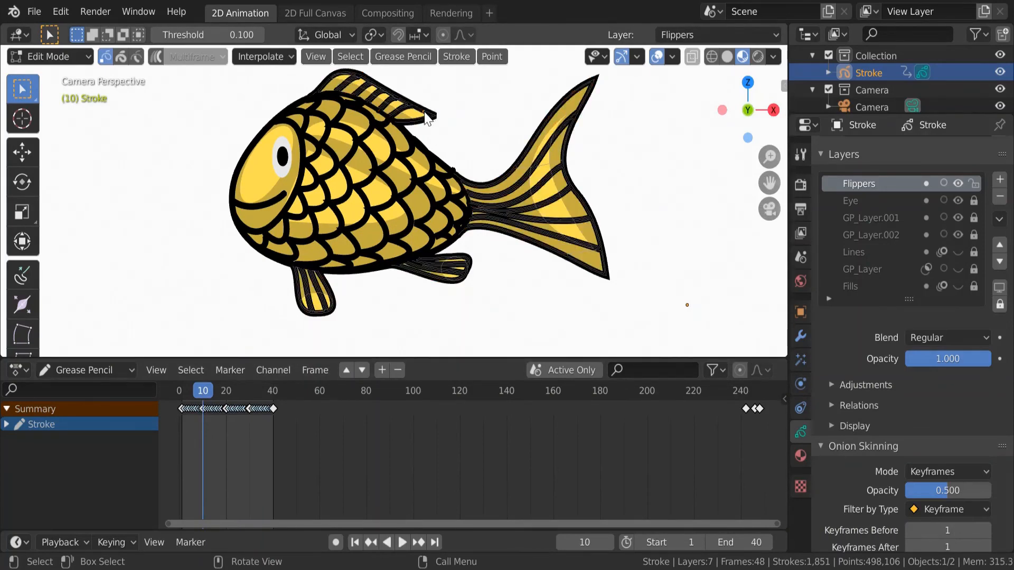
key(a)
click(50, 56)
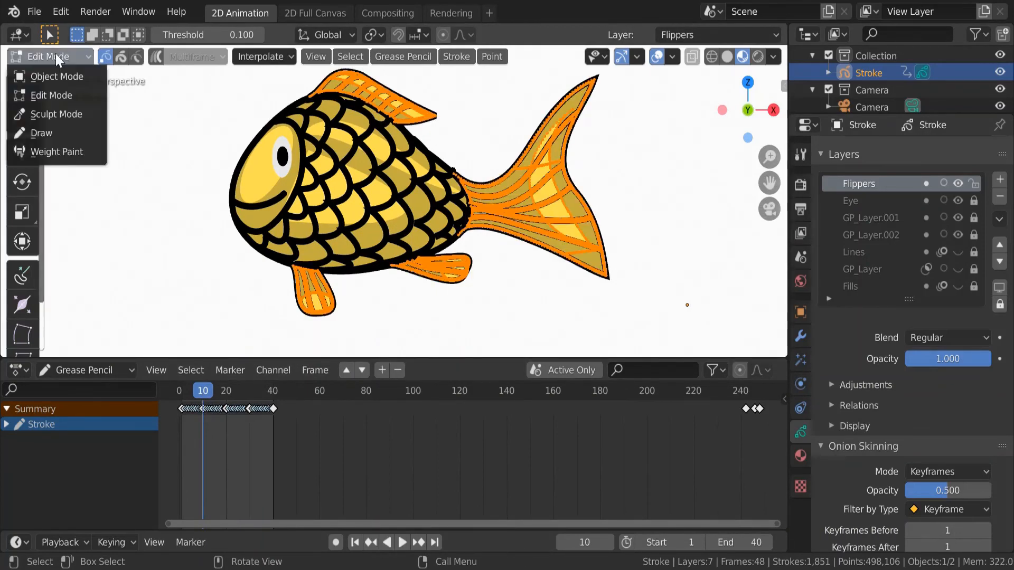
click(60, 114)
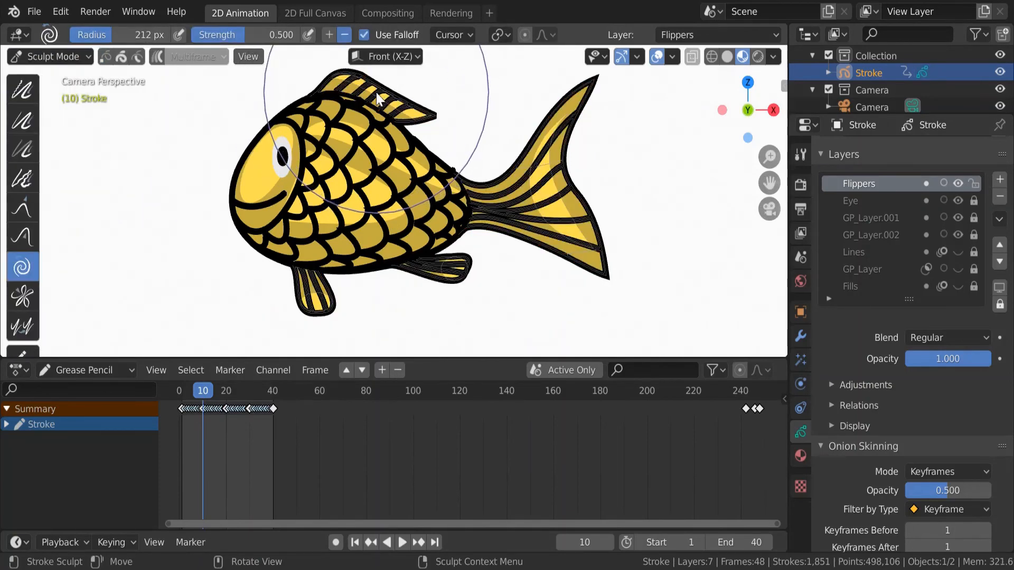
scroll(394, 173, up, 4)
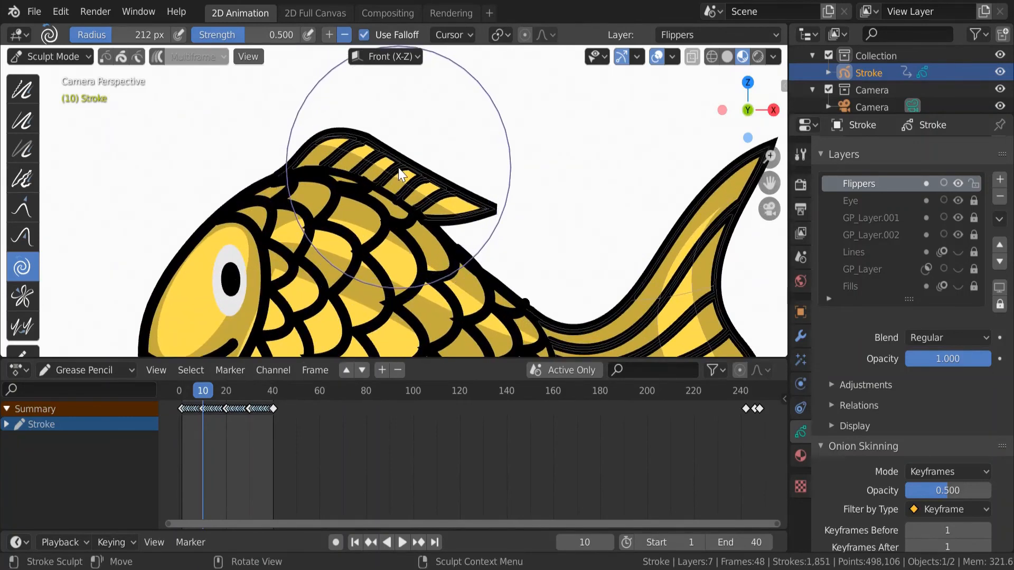
Step: Twist the dorsal fin with the 212 px brush, using Subtract direction at frame 10 and Add direction at frame 20
drag(401, 174, 401, 174)
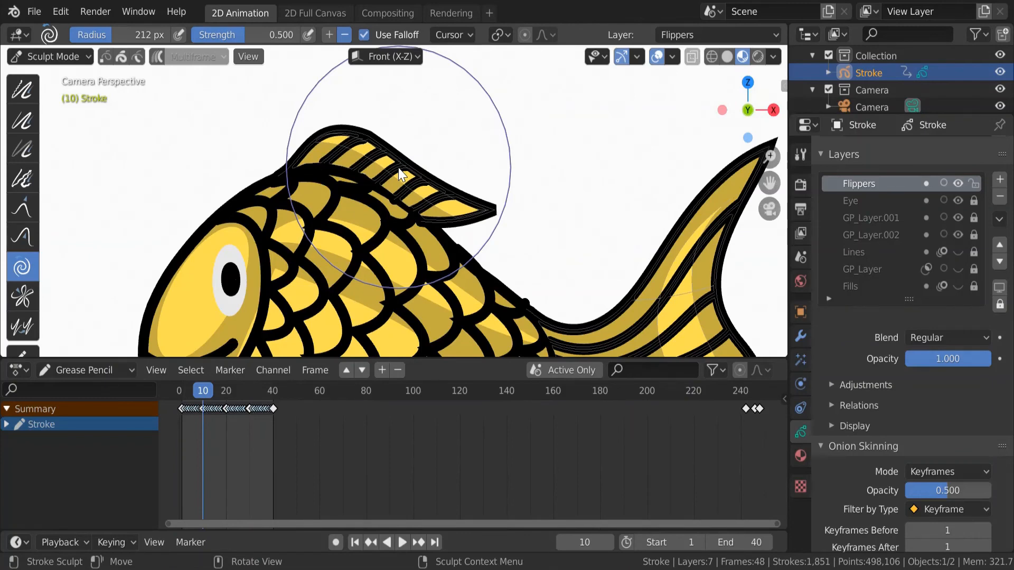
drag(203, 388, 227, 388)
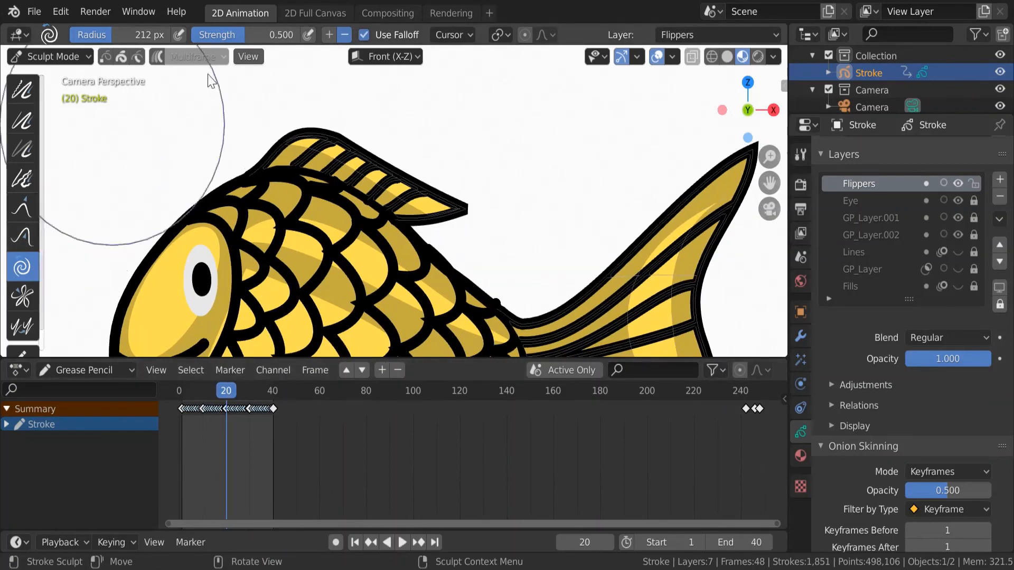
click(329, 35)
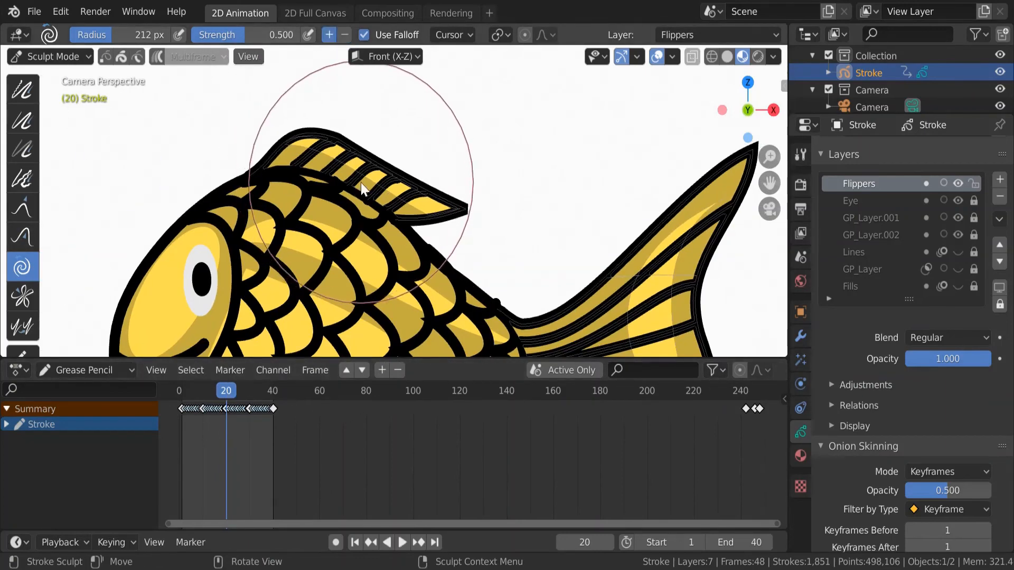
drag(362, 181, 365, 179)
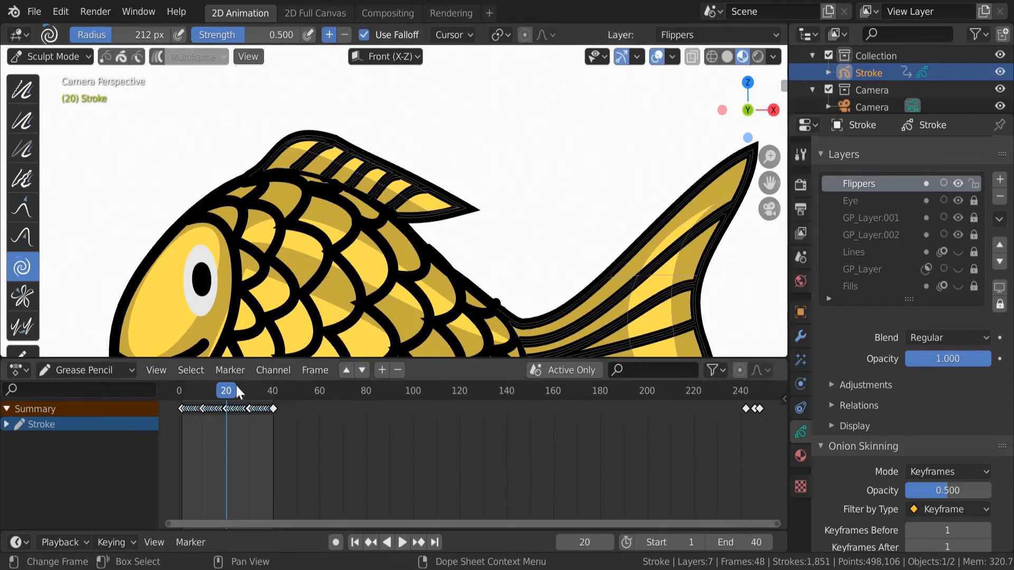
Step: At frame 30, twist the dorsal fin with the brush direction set to Subtract
key(space)
drag(252, 390, 250, 391)
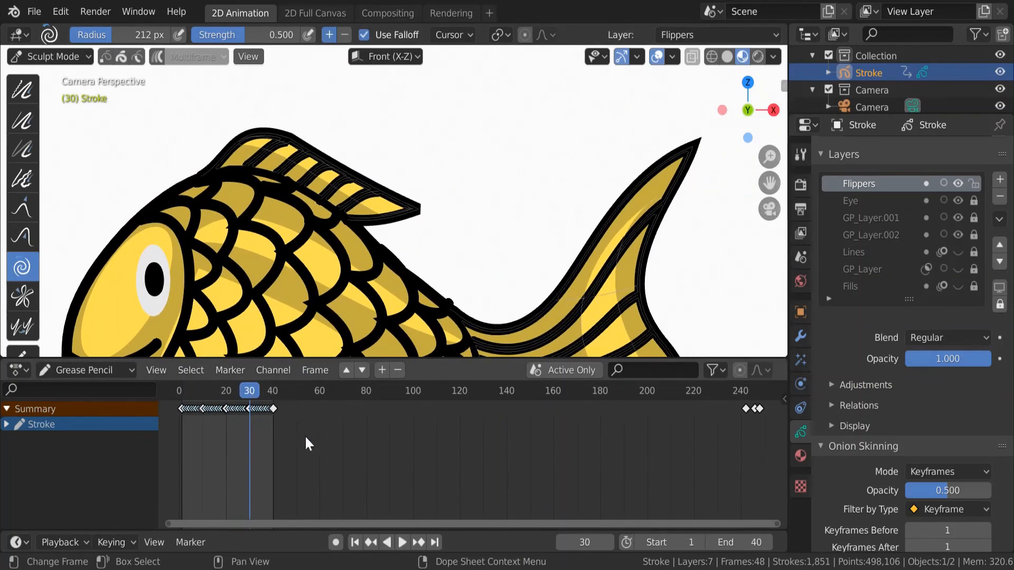
click(345, 35)
drag(336, 173, 325, 179)
Step: At frame 40, twist the dorsal fin in the Subtract direction and again in the Add direction
drag(247, 391, 270, 393)
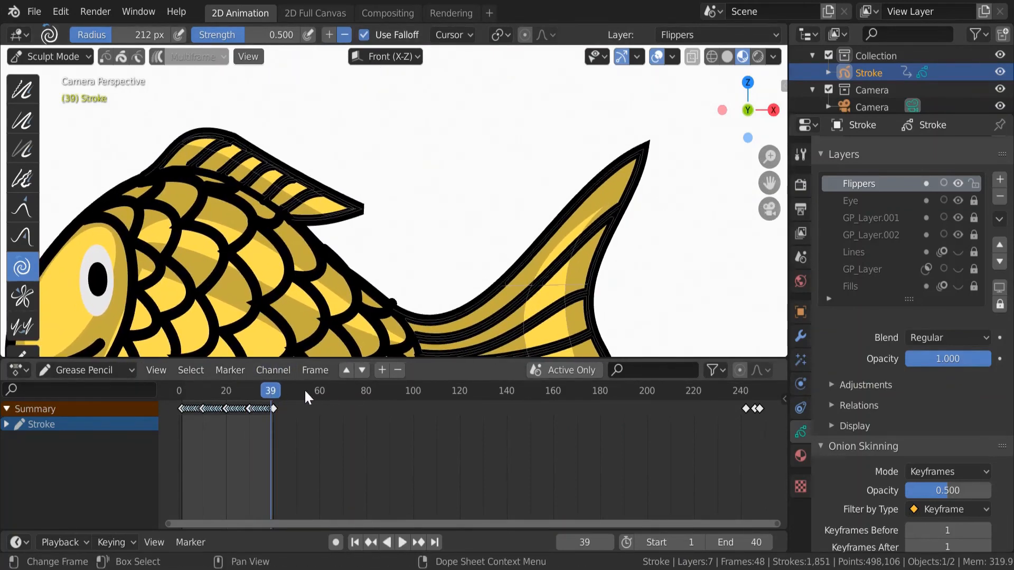
key(Right)
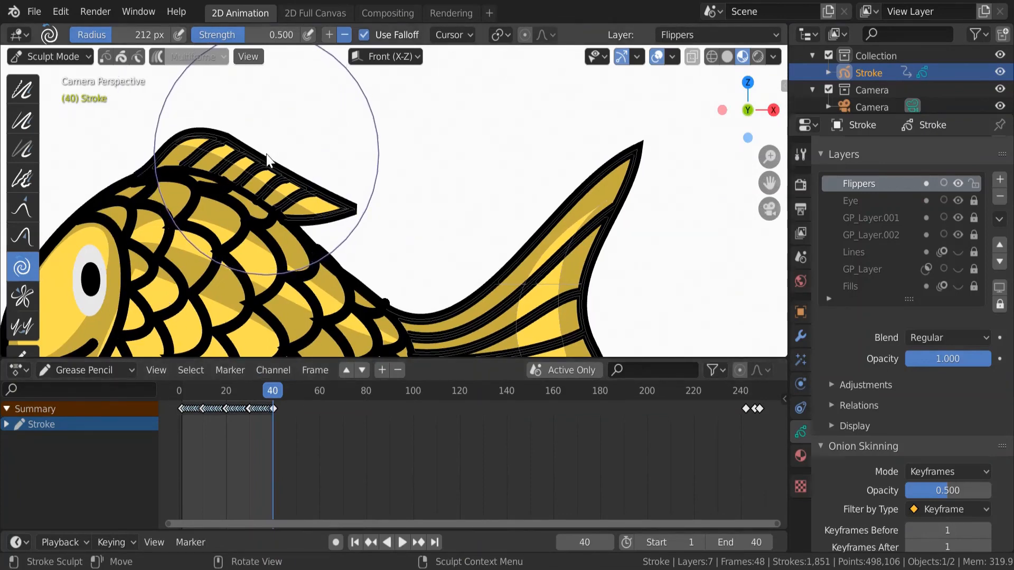
drag(267, 160, 265, 158)
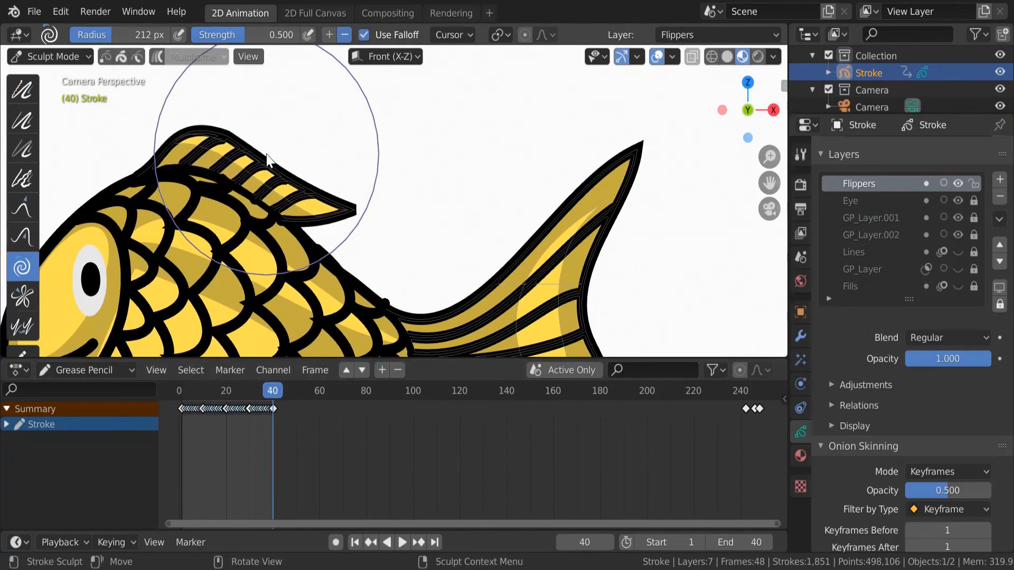
click(329, 34)
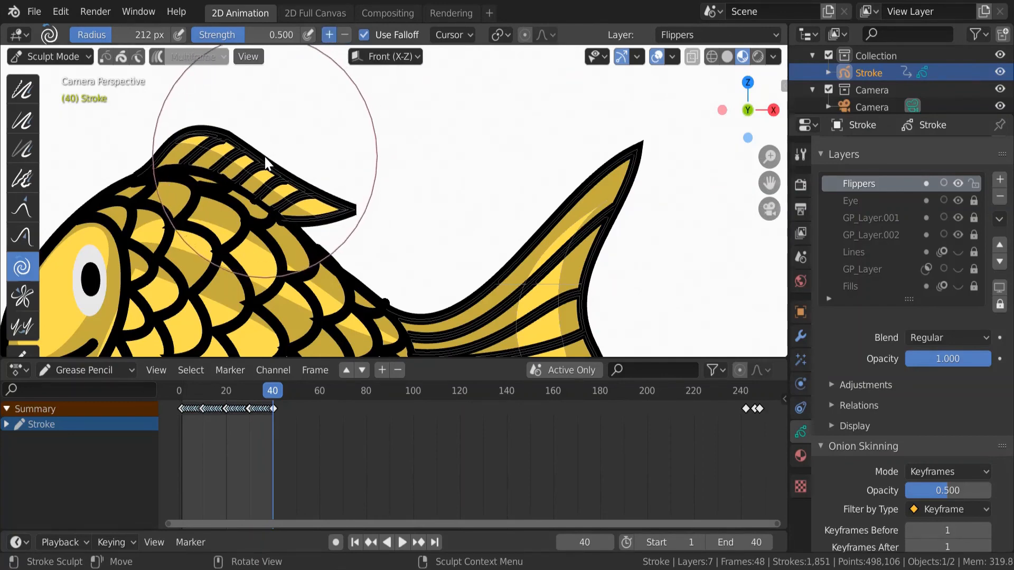
drag(264, 157, 264, 157)
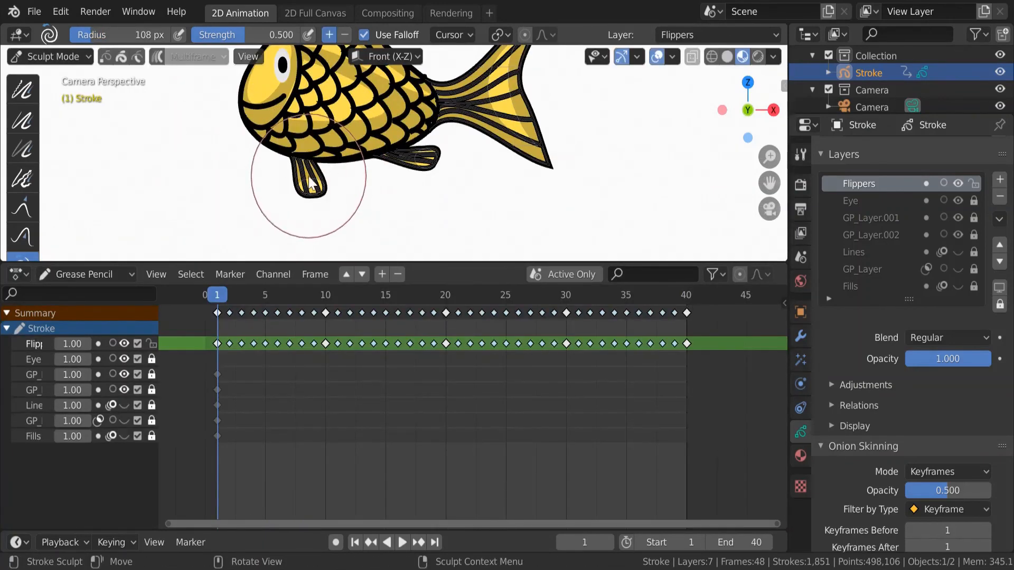
Step: Twist the front belly flipper at frame 1 with the 108 px brush in Add direction, and advance to frame 10
drag(306, 161, 309, 177)
click(419, 543)
click(419, 543)
click(420, 543)
click(419, 543)
click(419, 543)
click(419, 543)
click(420, 543)
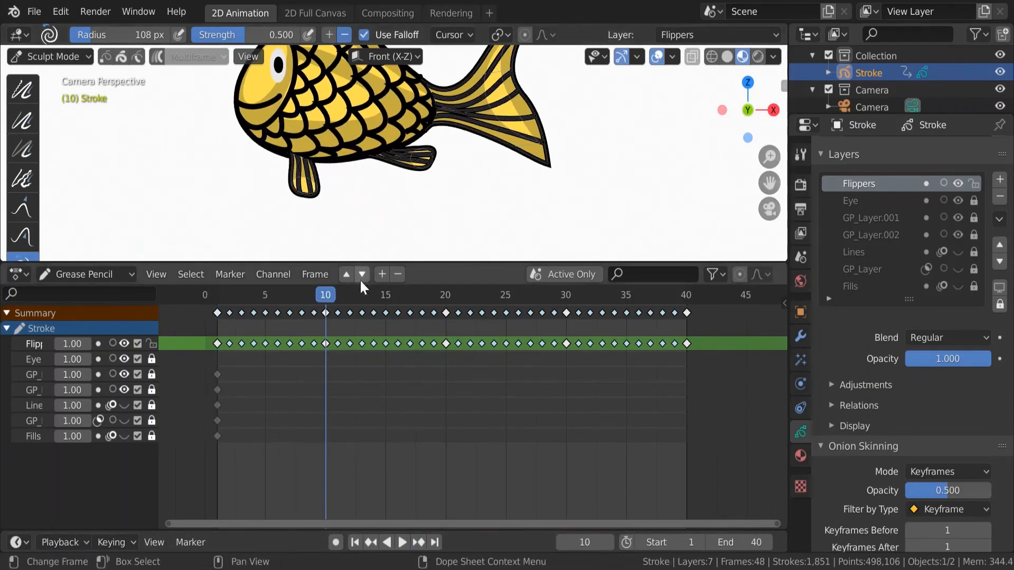
Step: Advance past the frame 20 keyframe to frame 30 and twist the front belly flipper in the Subtract direction
click(422, 542)
click(423, 543)
click(422, 543)
click(423, 542)
click(422, 542)
click(422, 543)
key(Up)
key(Up)
key(Up)
click(422, 542)
click(423, 543)
click(422, 543)
click(421, 543)
click(421, 543)
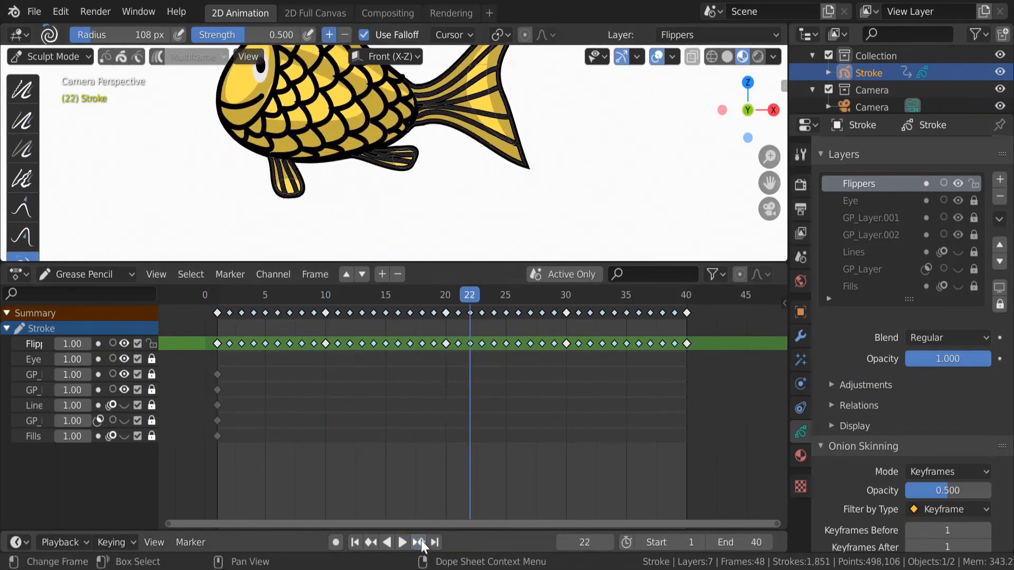
click(420, 543)
click(421, 543)
click(420, 543)
click(344, 35)
drag(267, 179, 271, 172)
Step: At frame 40, twist the front belly flipper with the brush direction set to Add
click(434, 542)
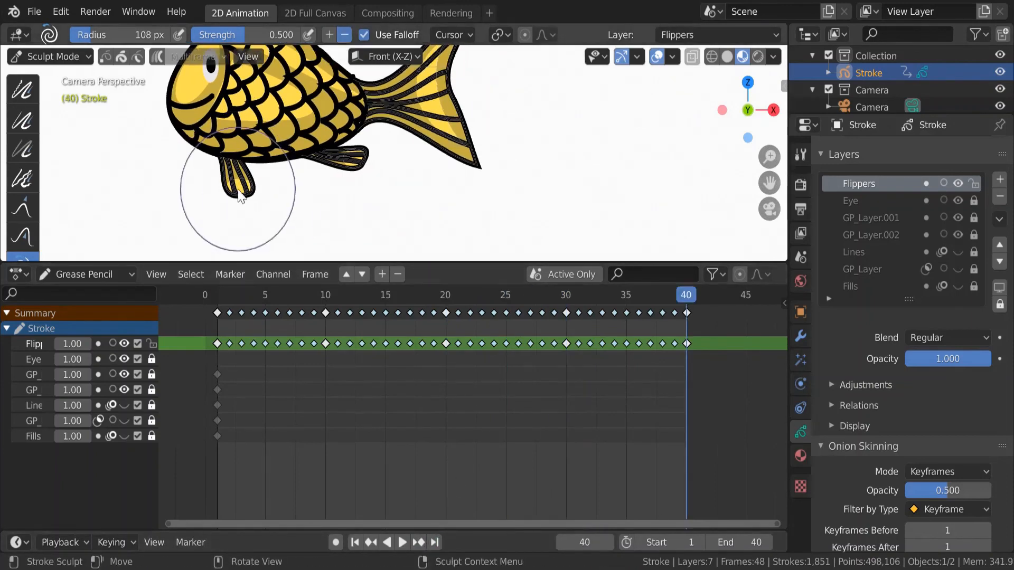
scroll(351, 182, down, 2)
scroll(356, 181, up, 4)
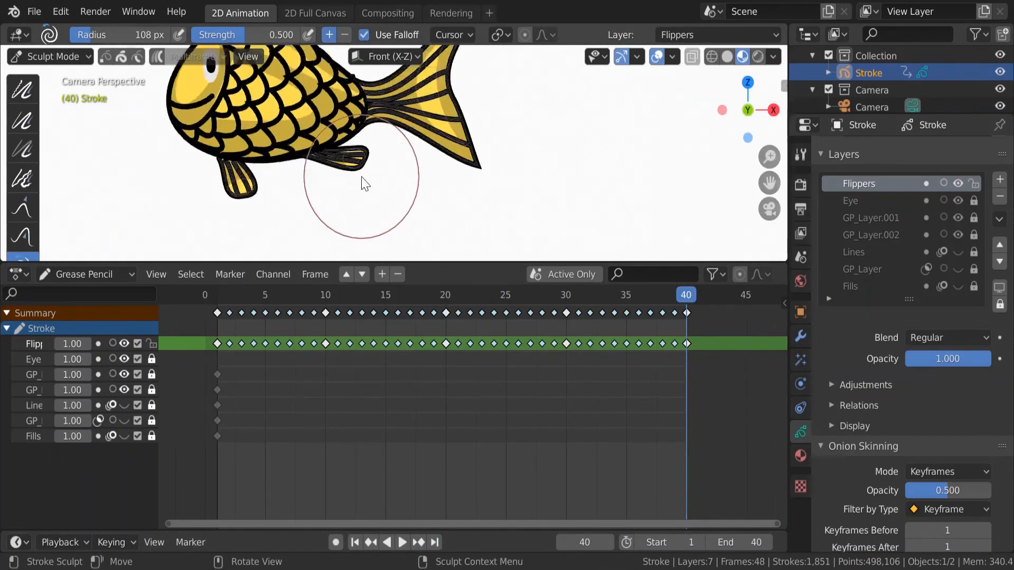
Step: Go to frame 10 and twist the rear belly flipper with the brush direction inverted
key(shift+Left)
key(Right)
key(Right)
key(Right)
key(Right)
key(Right)
key(Right)
key(Right)
key(Right)
key(Right)
key(Right)
key(Right)
key(Right)
key(Left)
key(Left)
key(Left)
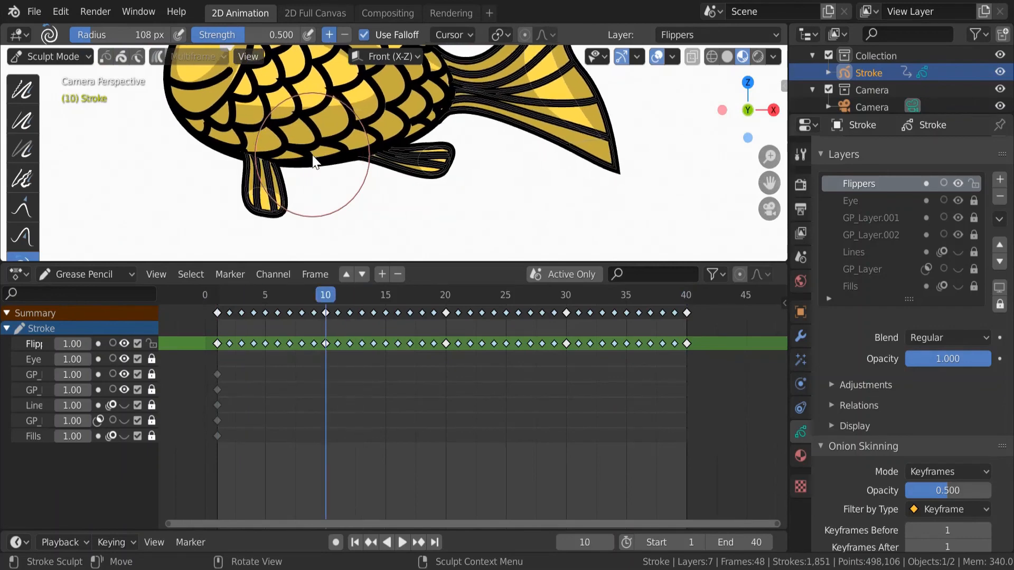
ctrl+drag(416, 168, 419, 169)
Step: Advance through frame 20 to frame 30 and twist the rear belly flipper with the brush direction inverted
key(Right)
key(Right)
key(Right)
key(Right)
key(Right)
key(Right)
key(Right)
key(Right)
key(Right)
key(Right)
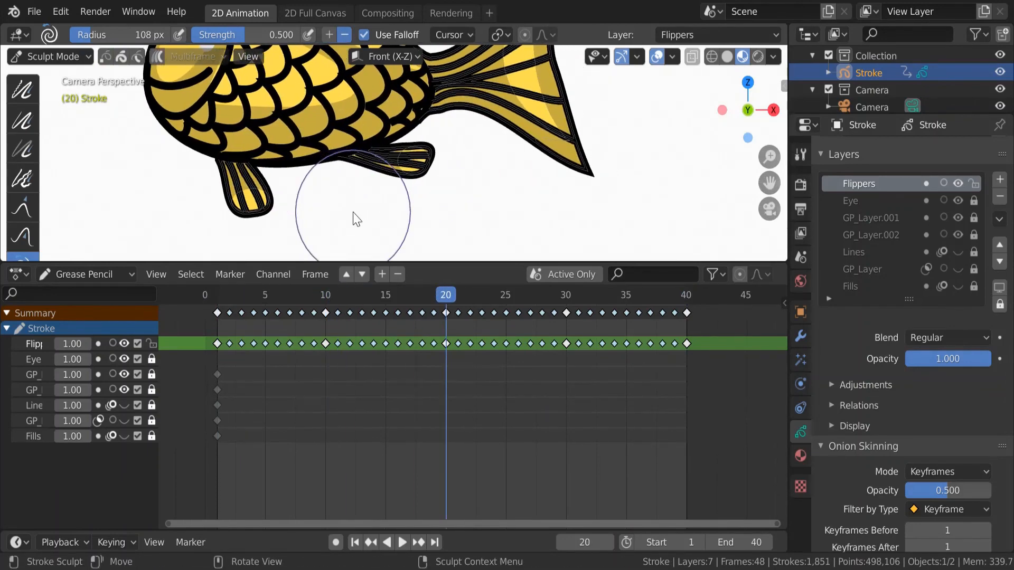
key(Right)
key(Right)
key(Right)
key(Right)
key(Right)
key(Right)
key(Right)
key(Right)
key(Right)
key(Right)
key(Right)
key(Right)
key(Right)
key(Right)
key(Left)
key(Left)
key(Left)
key(Left)
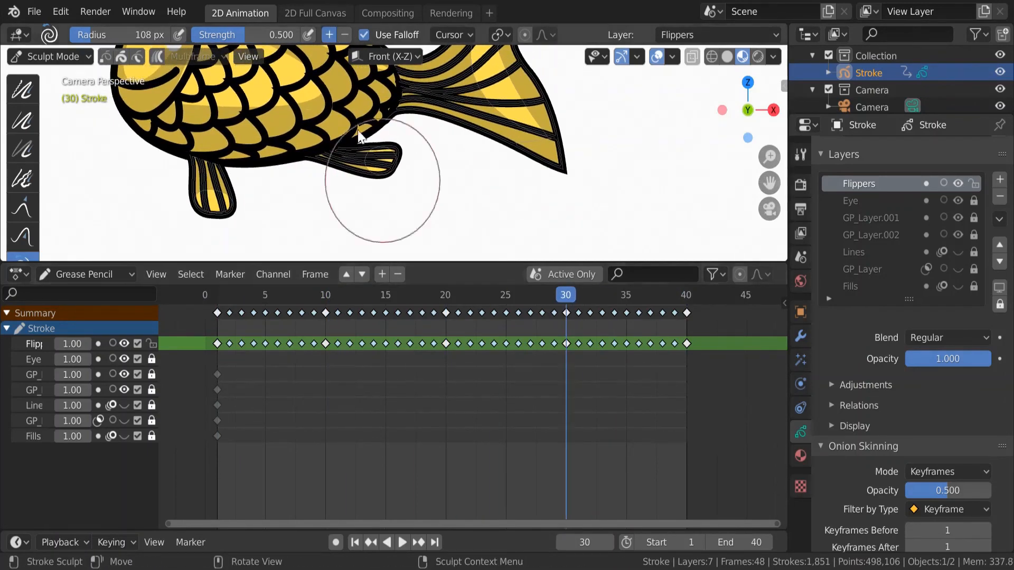
mouse_move(369, 174)
ctrl+mouse_down()
mouse_move(356, 164)
mouse_move(317, 168)
ctrl+mouse_up()
Step: At frame 40, twist the rear belly flipper in the Add direction and save the file
key(shift+Right)
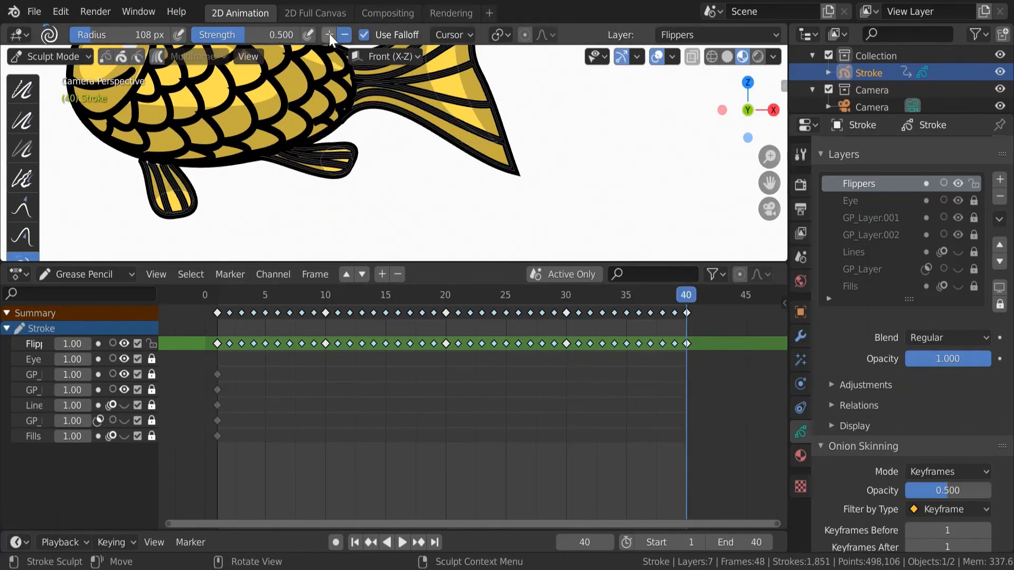
key(ctrl+s)
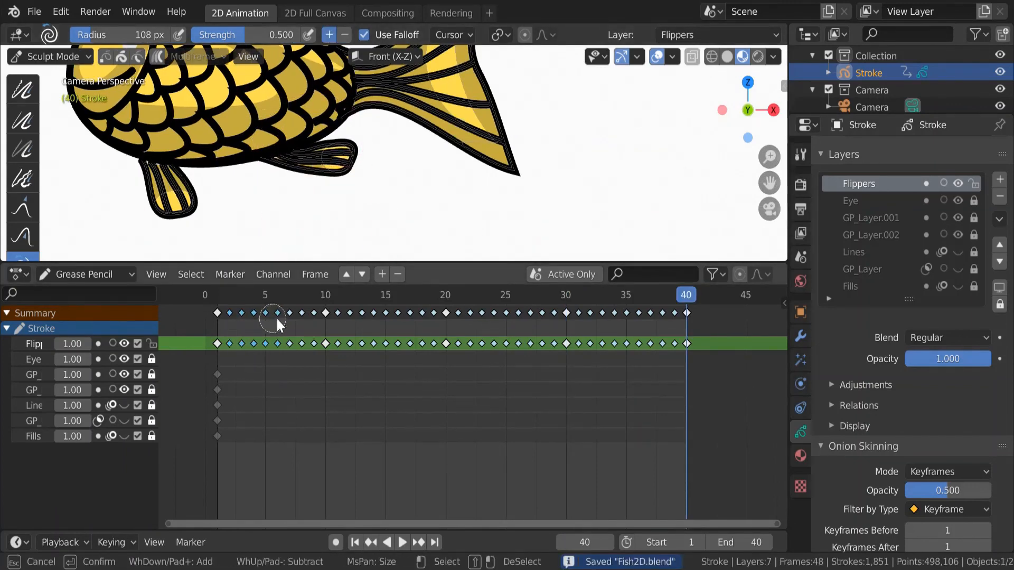
Step: Select the in-between frames of the Flippers layer, excluding the keyframes at 1, 10, 20, 30 and 40, and delete them
key(c)
key(Escape)
shift+click(445, 344)
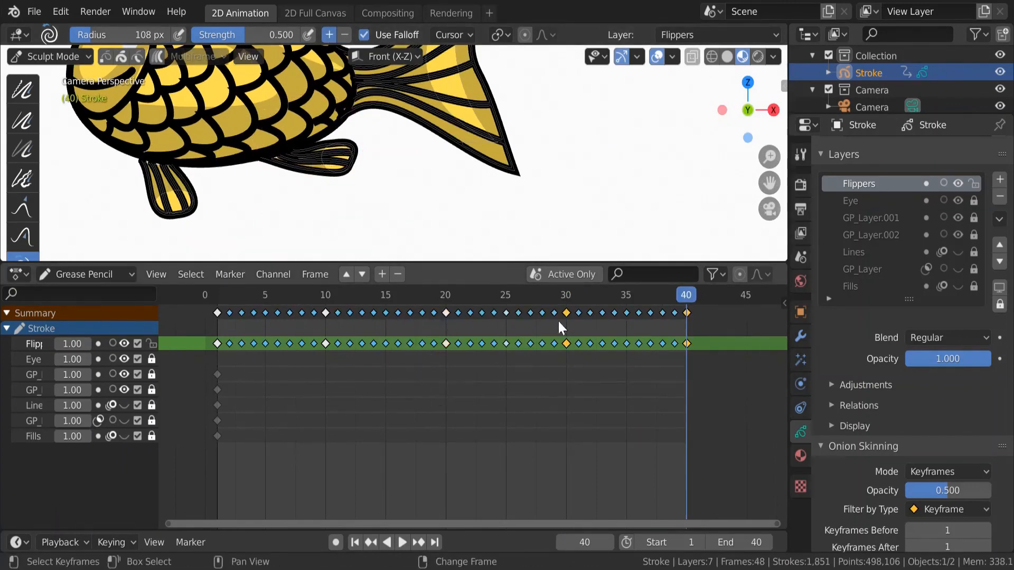
key(x)
Step: Switch to Draw Mode and interpolate a sequence between the Flippers keyframes at frames 1 and 10
click(452, 388)
drag(507, 297, 289, 296)
click(76, 56)
click(50, 125)
click(200, 57)
mouse_move(203, 98)
click(301, 110)
Step: Go to frame 12 and interpolate a sequence between the Flippers keyframes at frames 10 and 20
key(Right)
key(Right)
key(Right)
key(Right)
key(Right)
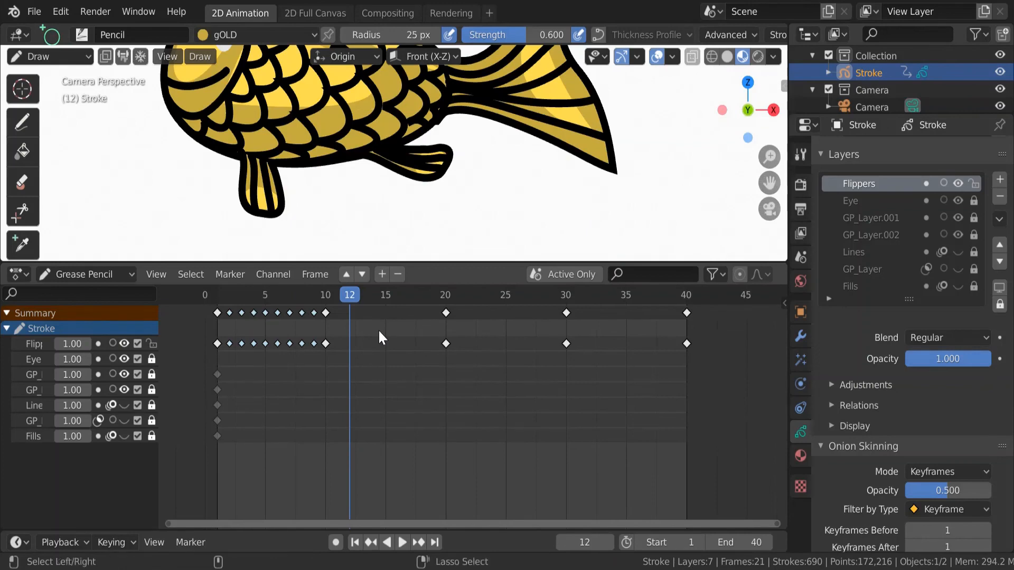
click(200, 57)
mouse_move(211, 94)
click(301, 110)
Step: Move between frames 20 and 30 and interpolate a sequence between those Flippers keyframes
drag(459, 298, 494, 305)
click(200, 57)
click(301, 110)
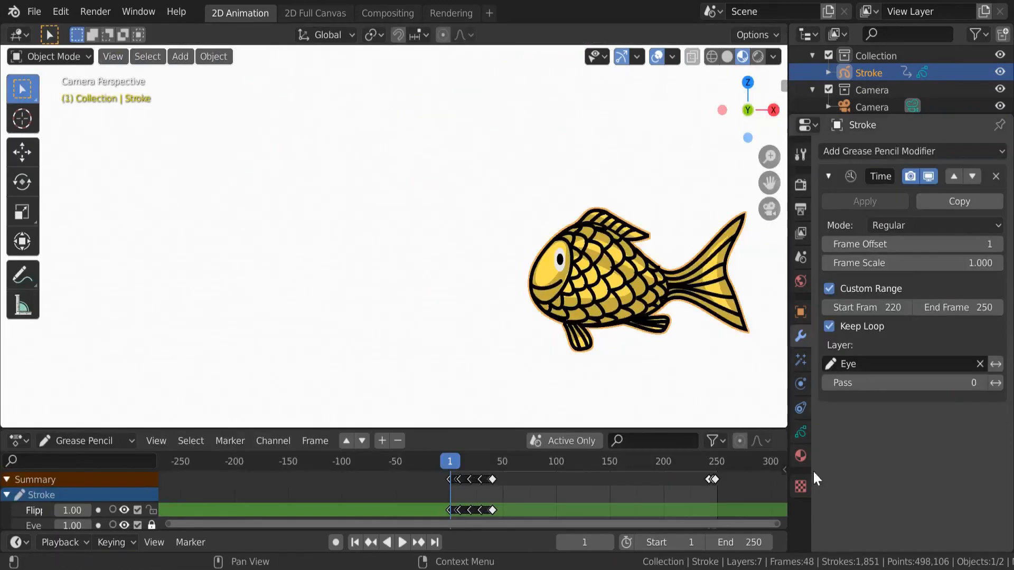
Step: In Object Mode, add a second Time Offset modifier to the fish and limit it to the Flippers layer
click(799, 432)
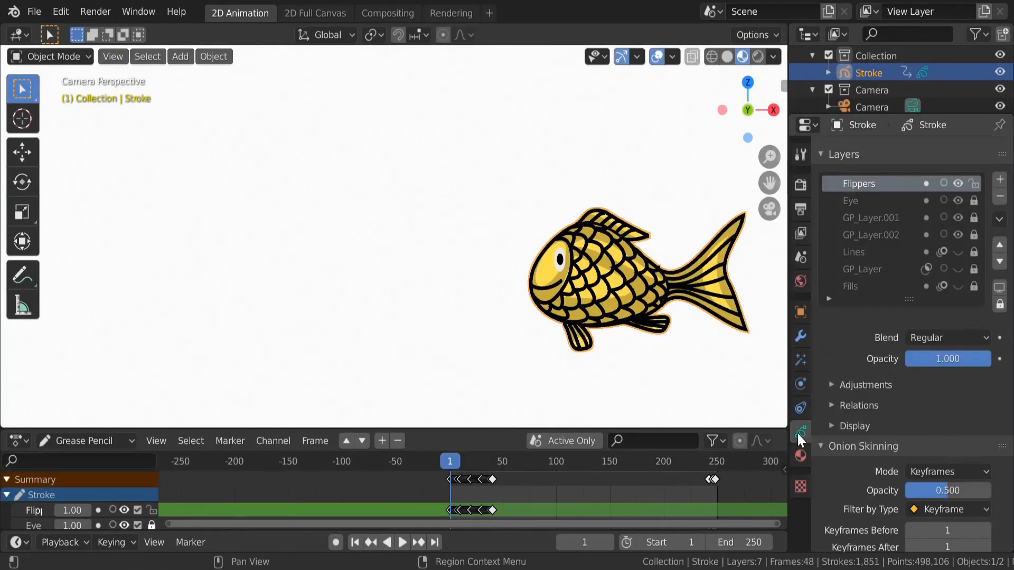
click(75, 58)
click(72, 74)
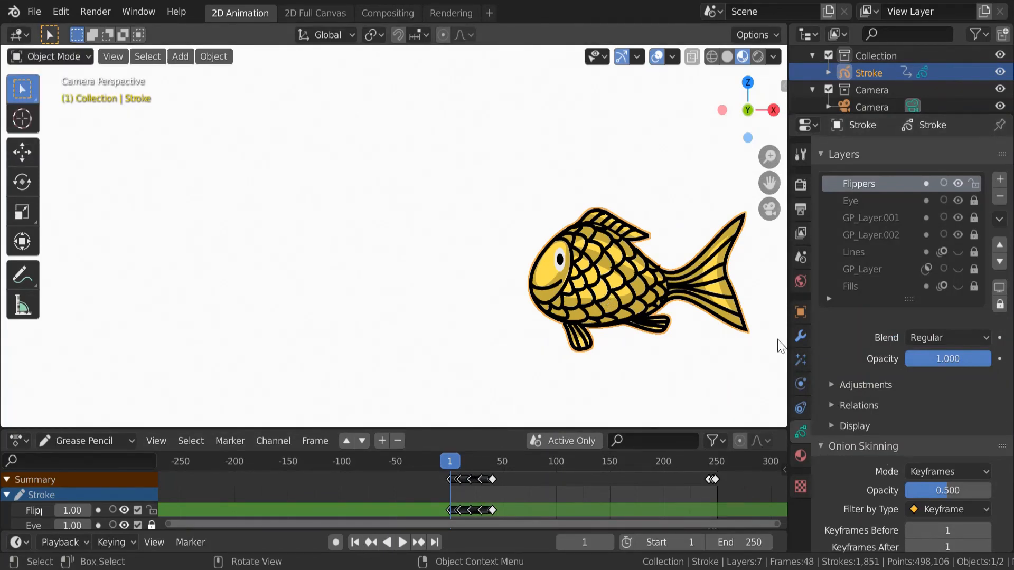
click(801, 336)
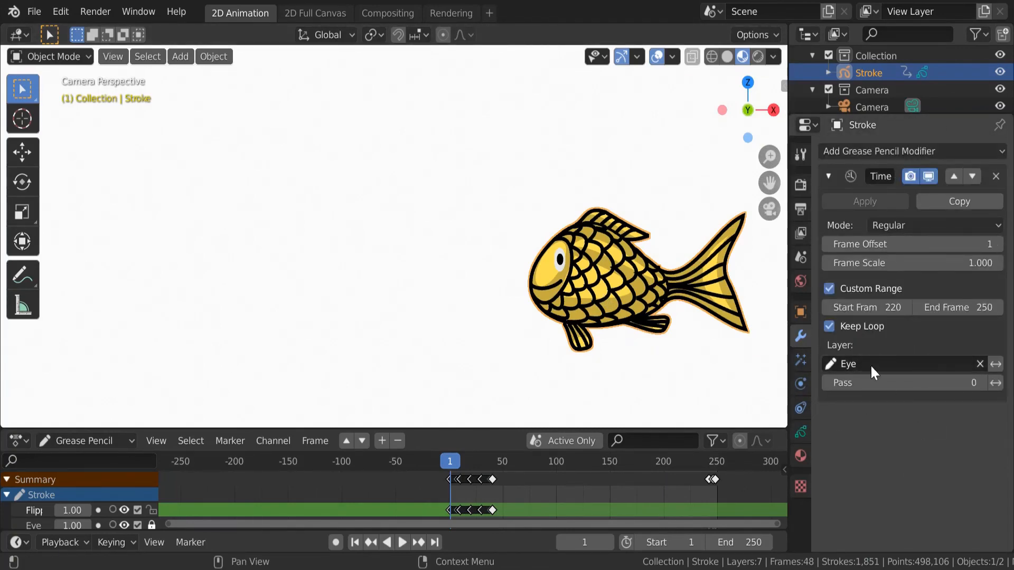
click(924, 150)
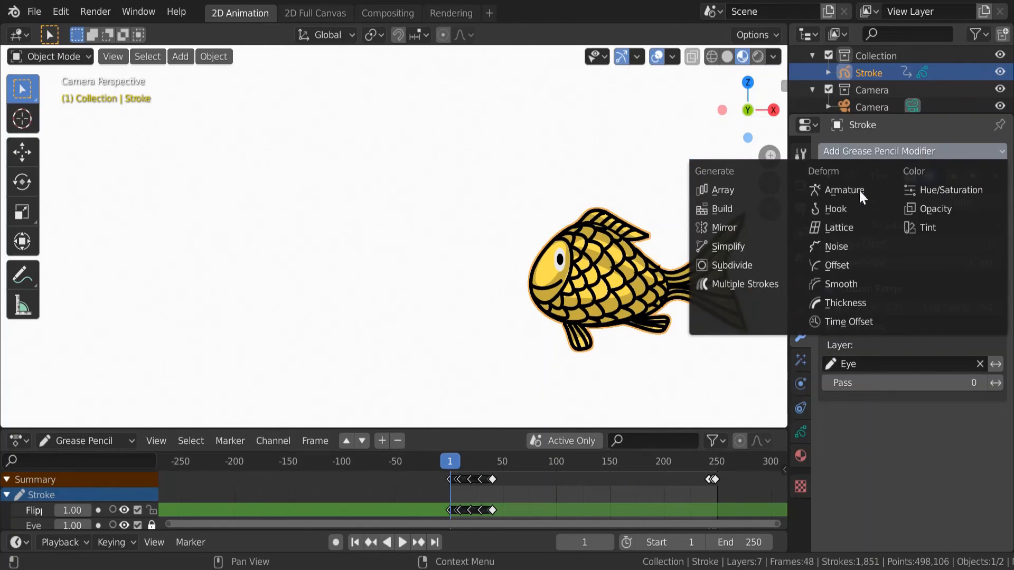
click(841, 320)
scroll(869, 367, down, 5)
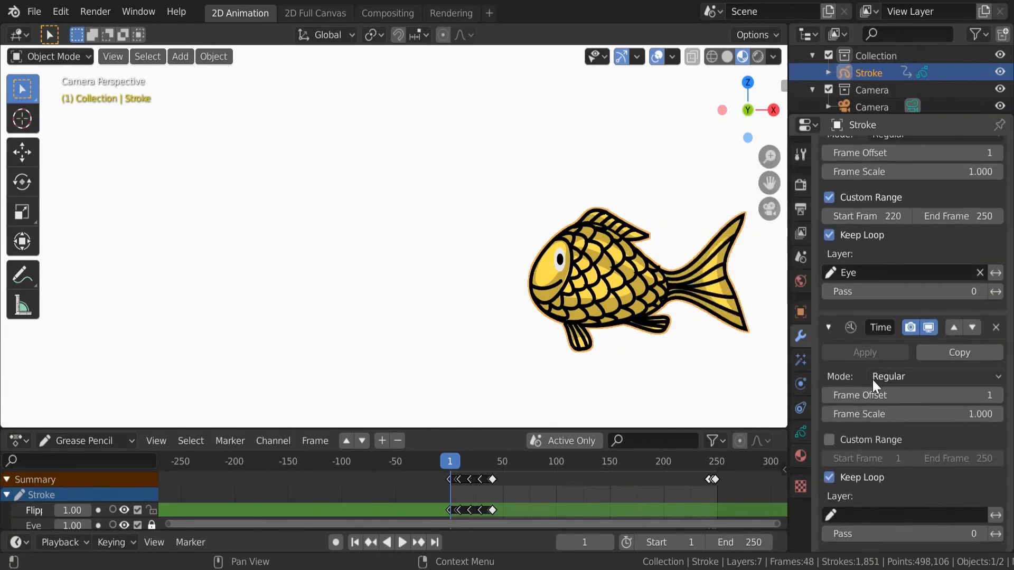
click(879, 508)
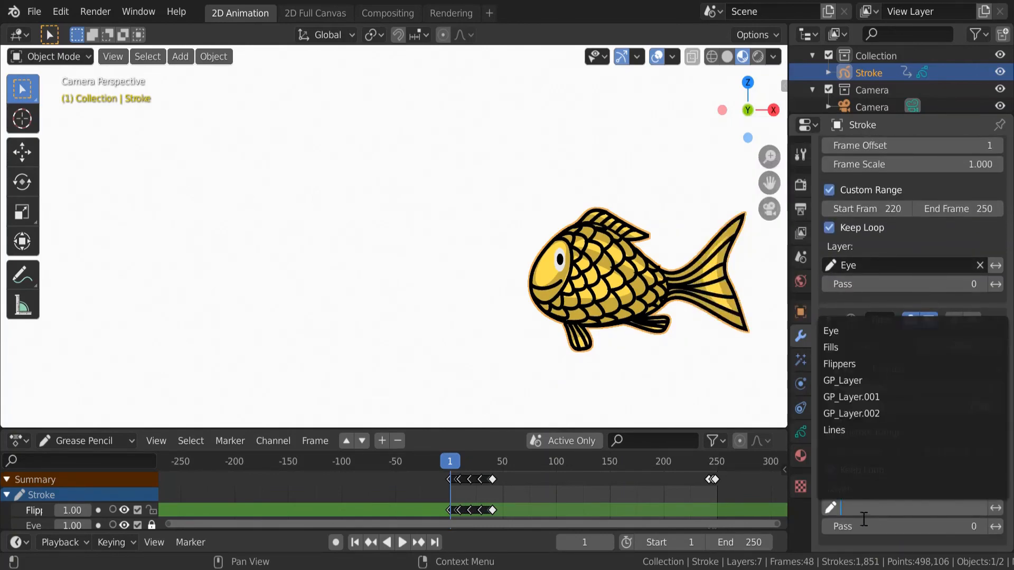
click(841, 365)
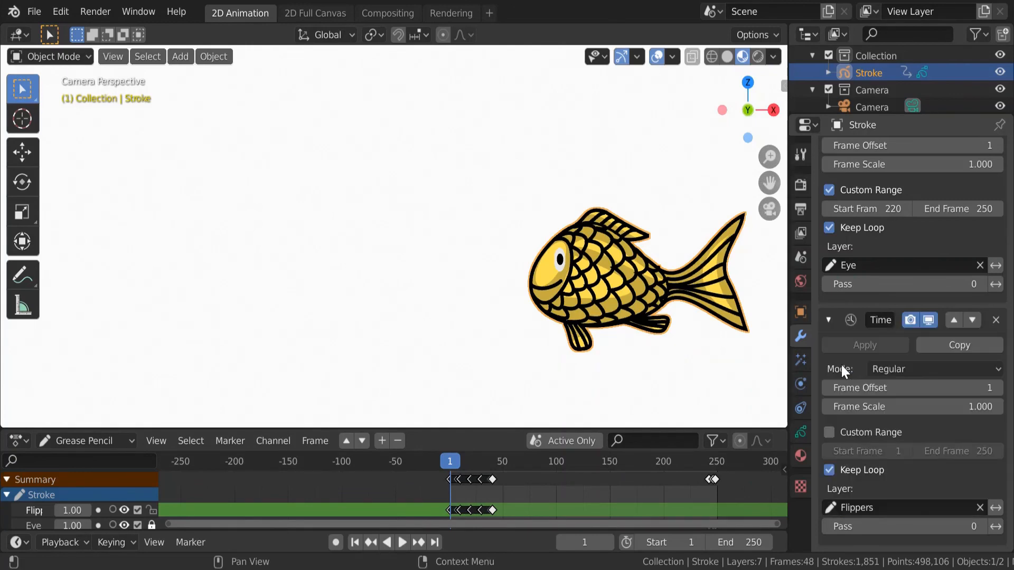
Step: Enable a custom range from frame 1 to 40 on the Flippers layer's Time Offset modifier
click(827, 428)
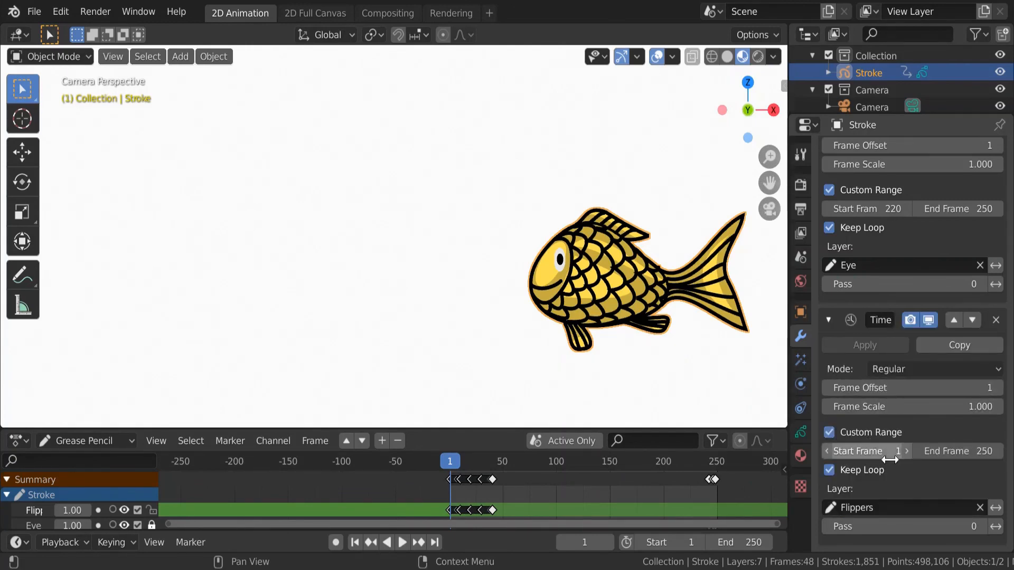
key(Return)
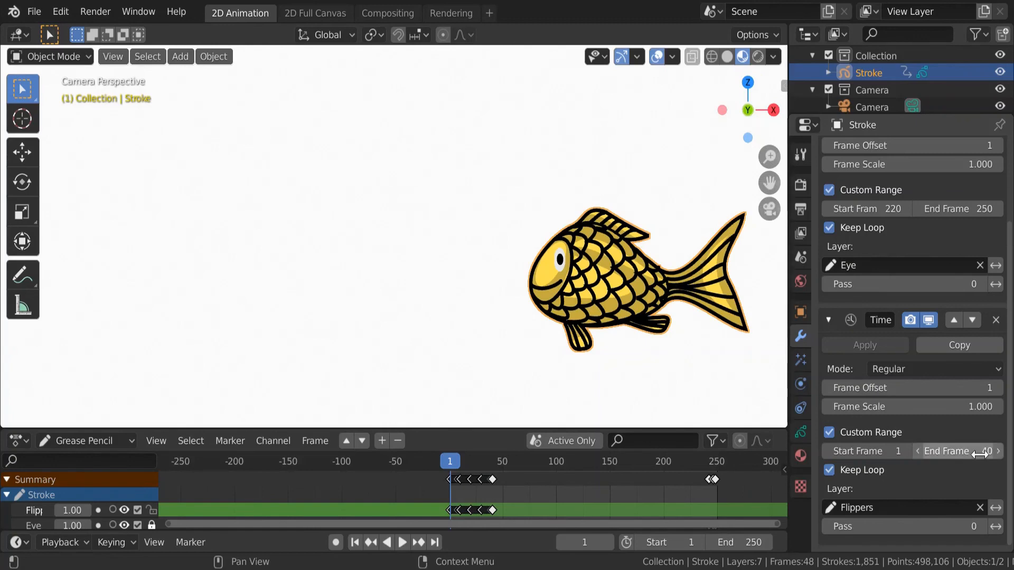
scroll(485, 478, up, 4)
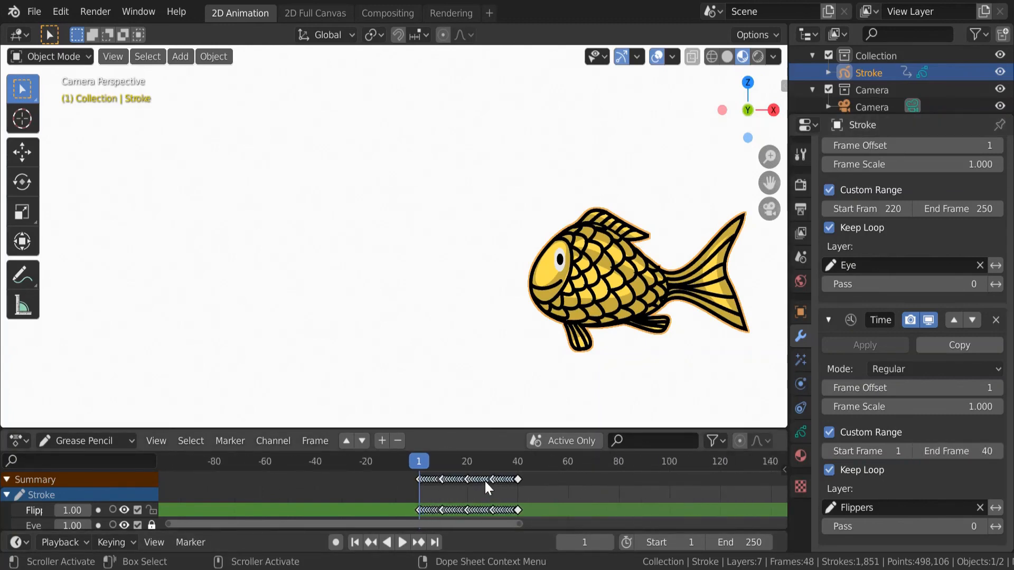
scroll(484, 479, up, 4)
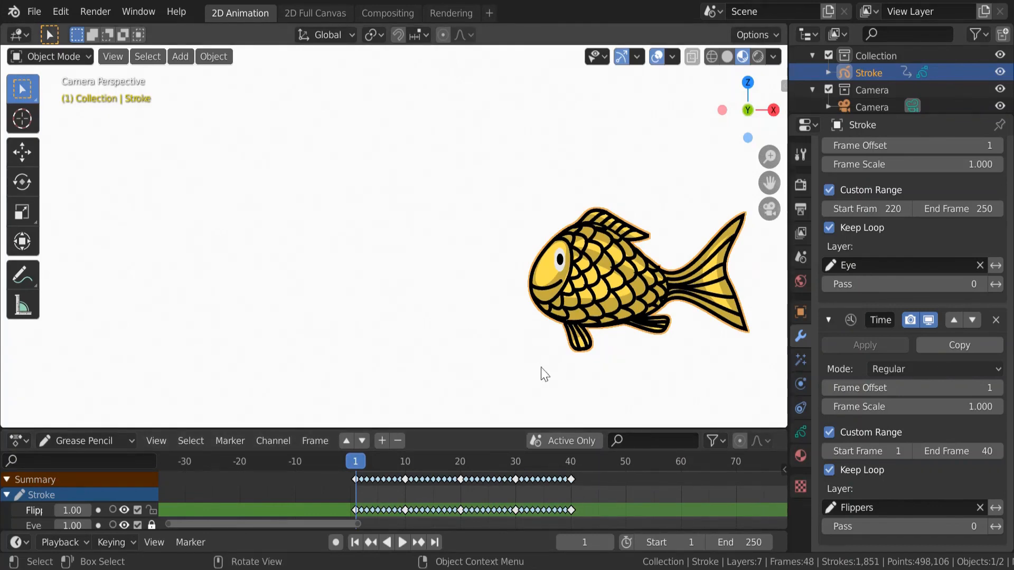
Step: Play the looped swimming animation in the 2D Full Canvas workspace and return to the 2D Animation workspace
click(311, 13)
key(space)
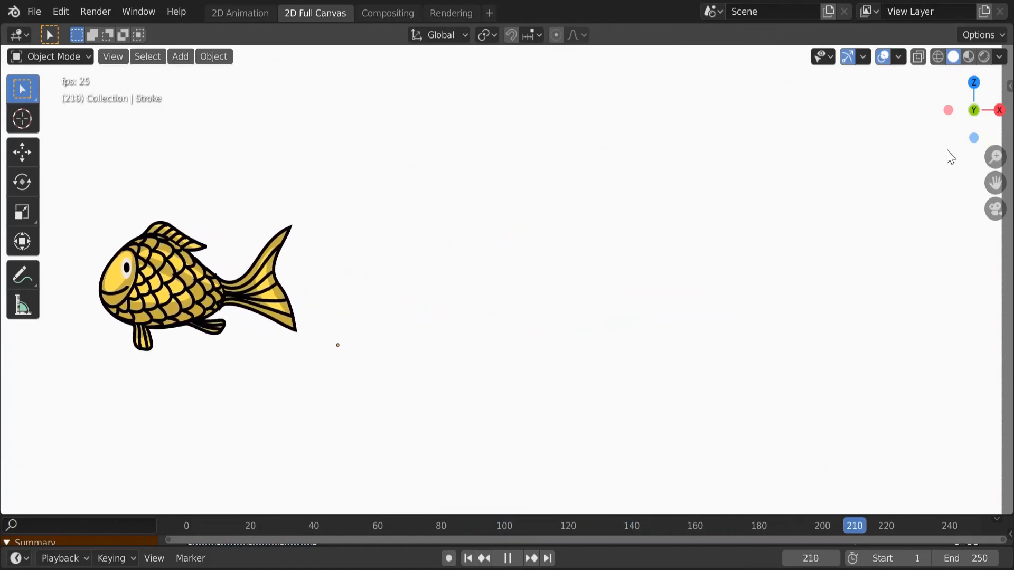
key(Escape)
click(219, 17)
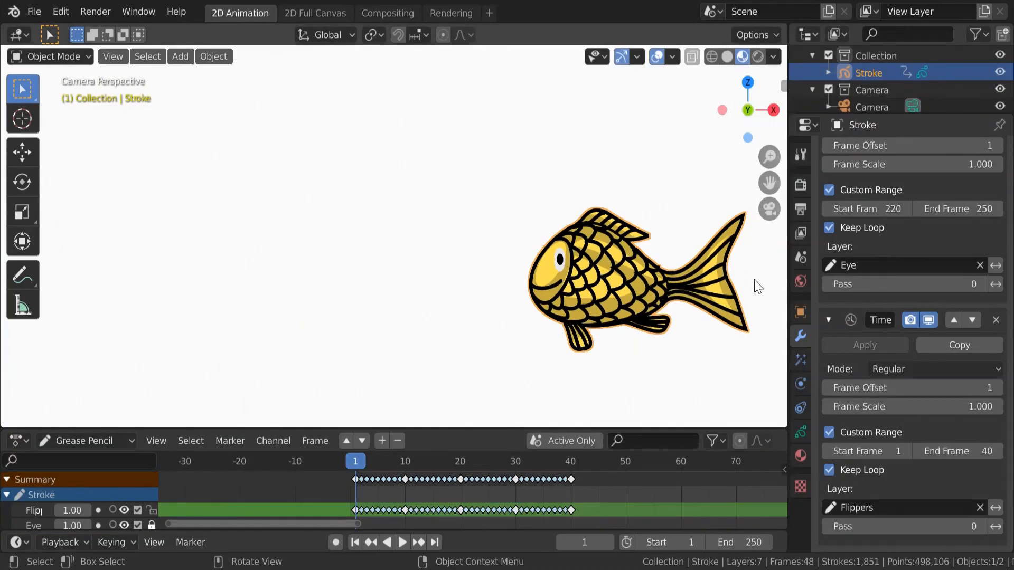
Step: Set the World surface background colour to a bright cyan blue as water behind the fish
click(800, 282)
click(933, 264)
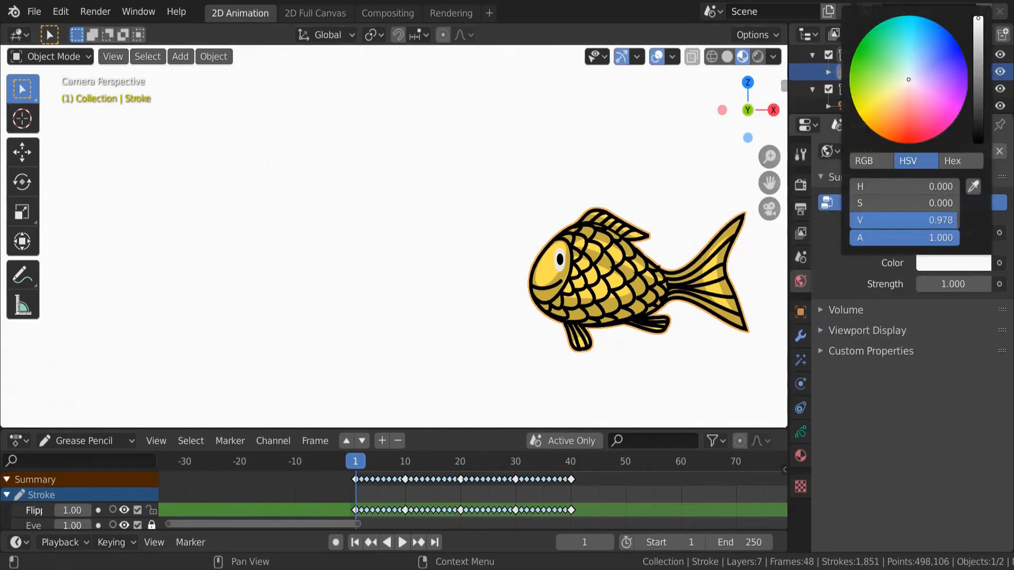
click(906, 36)
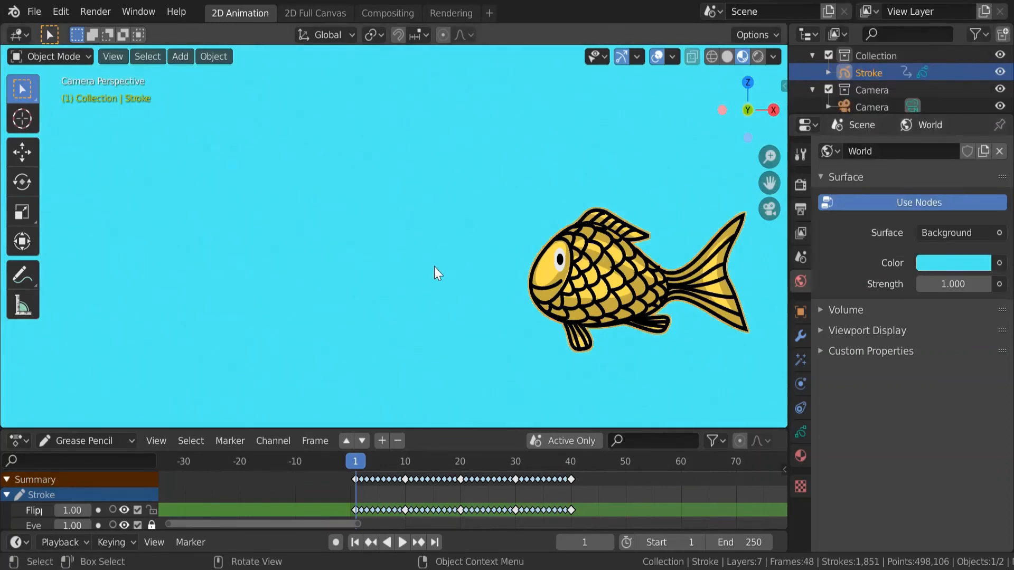
scroll(433, 266, down, 1)
scroll(433, 267, up, 1)
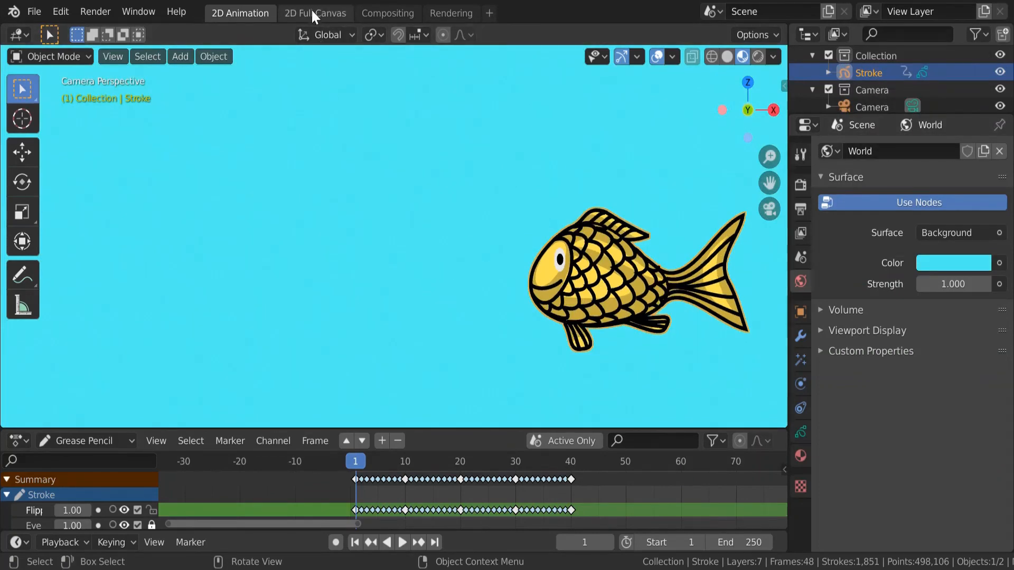
Step: Play the swimming animation in the 2D Full Canvas workspace, switch its viewport to Rendered shading, and stop playback
click(311, 13)
key(space)
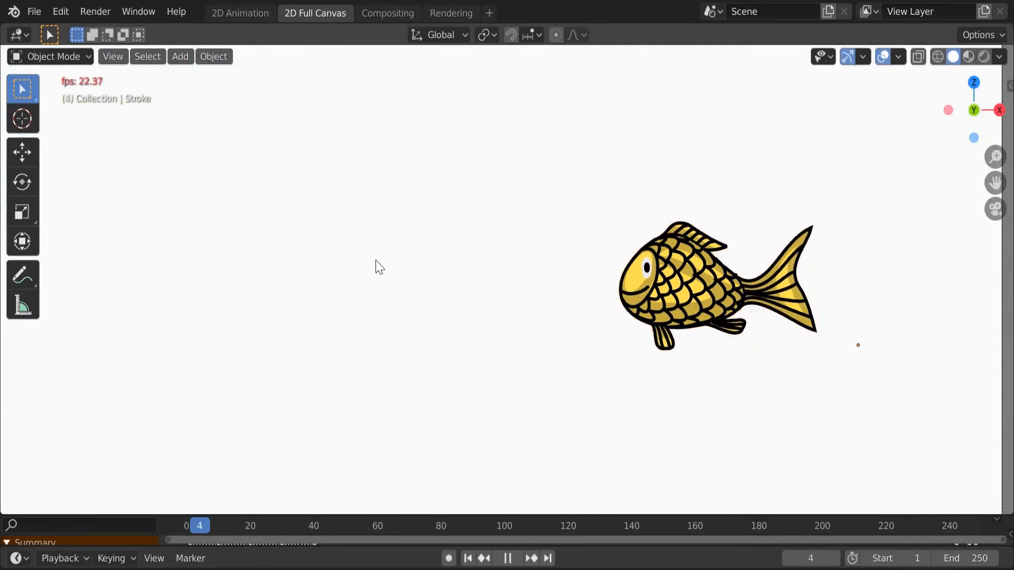
click(983, 57)
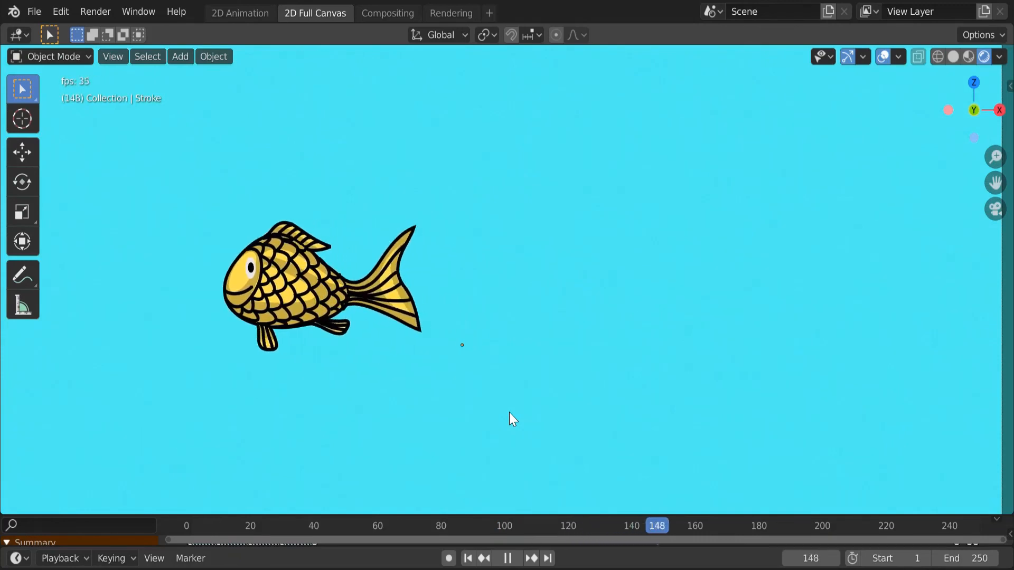
key(space)
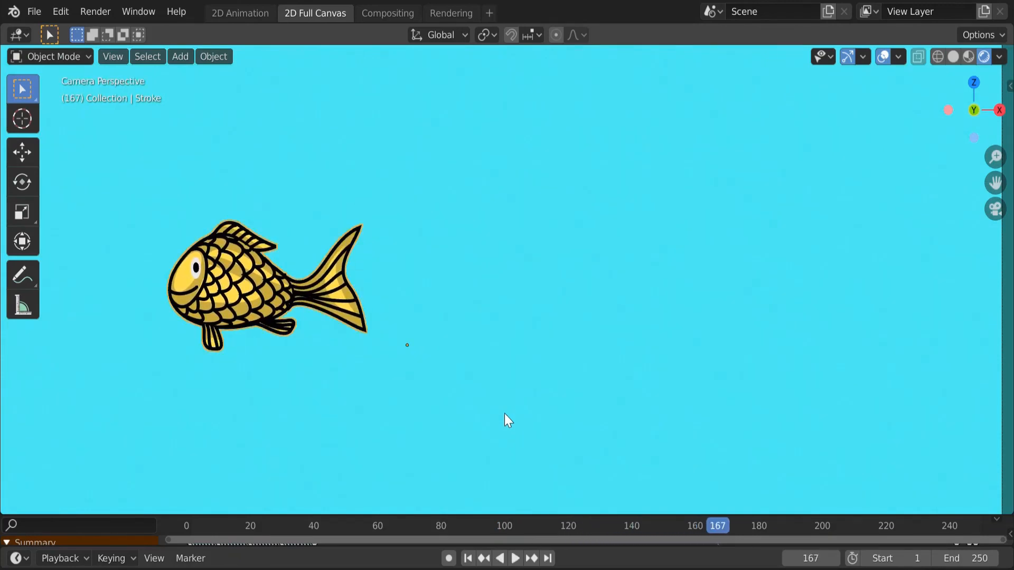